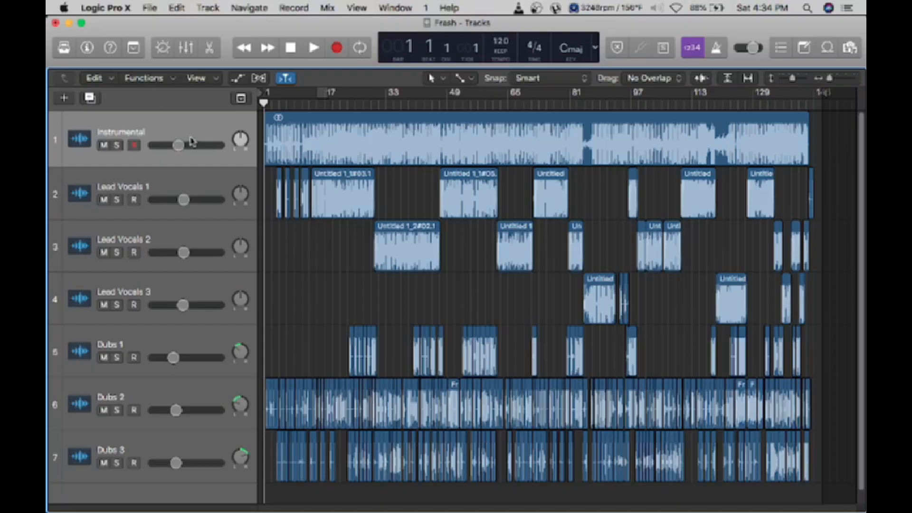
- Bypass all audio effect plug-ins on the Instrumental, Lead Vocals and Dubs channels in the mixer, then hide the mixer
click(185, 48)
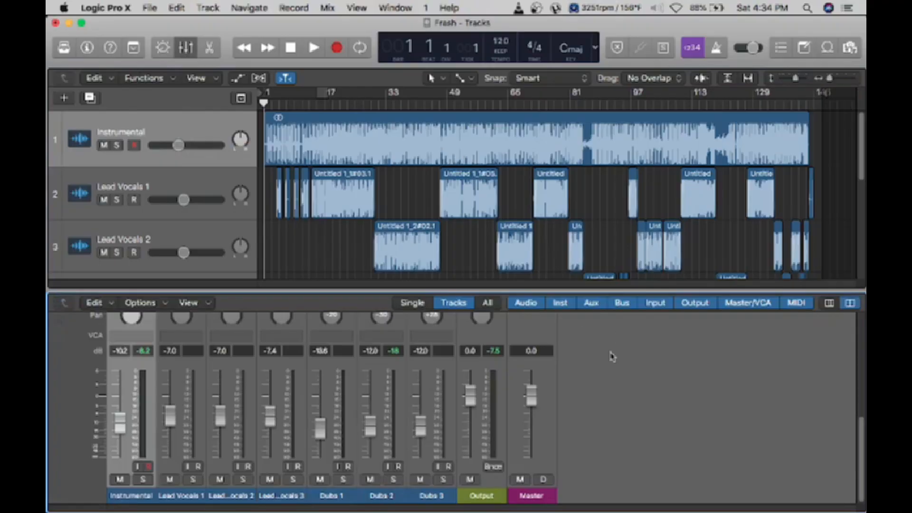
scroll(482, 395, up, 10)
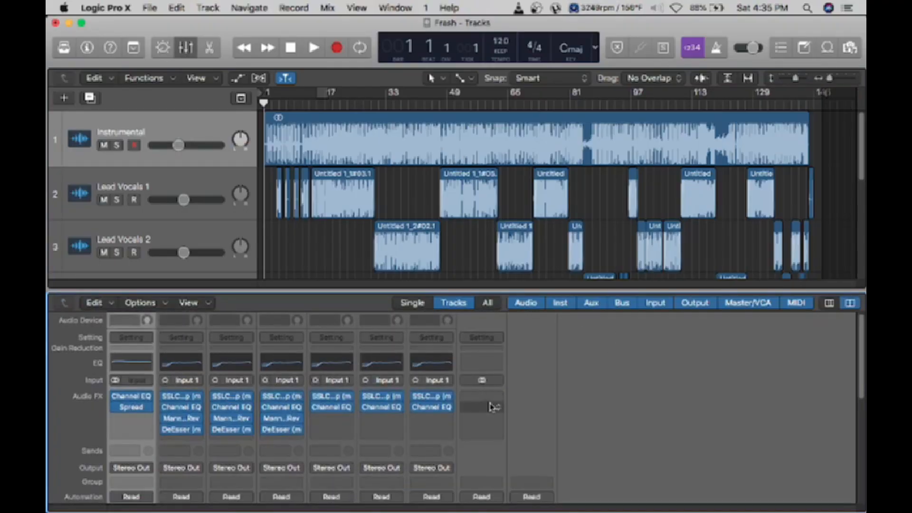
click(415, 407)
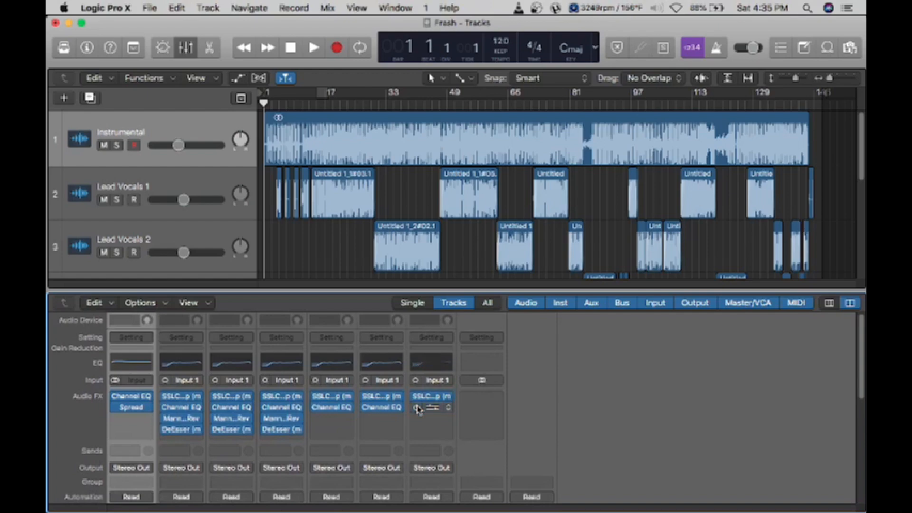
click(416, 396)
click(365, 409)
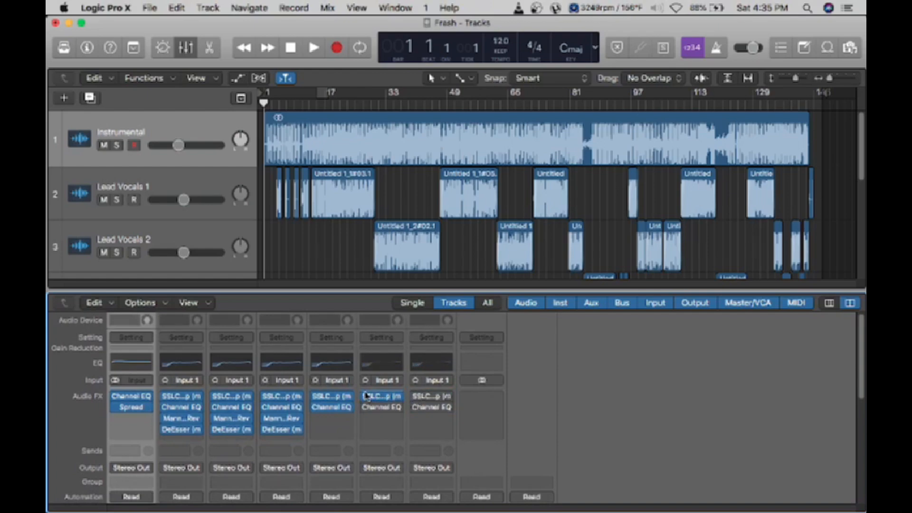
click(365, 392)
click(361, 398)
click(365, 398)
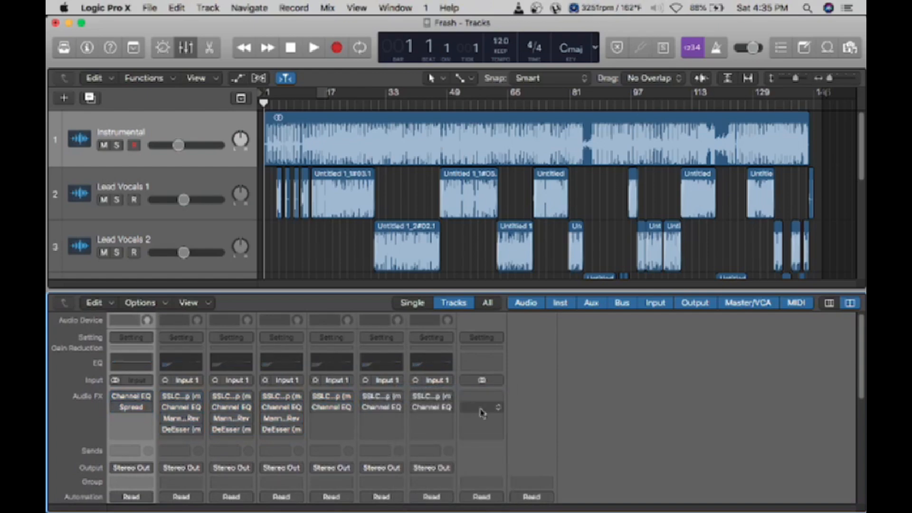
scroll(492, 415, up, 1)
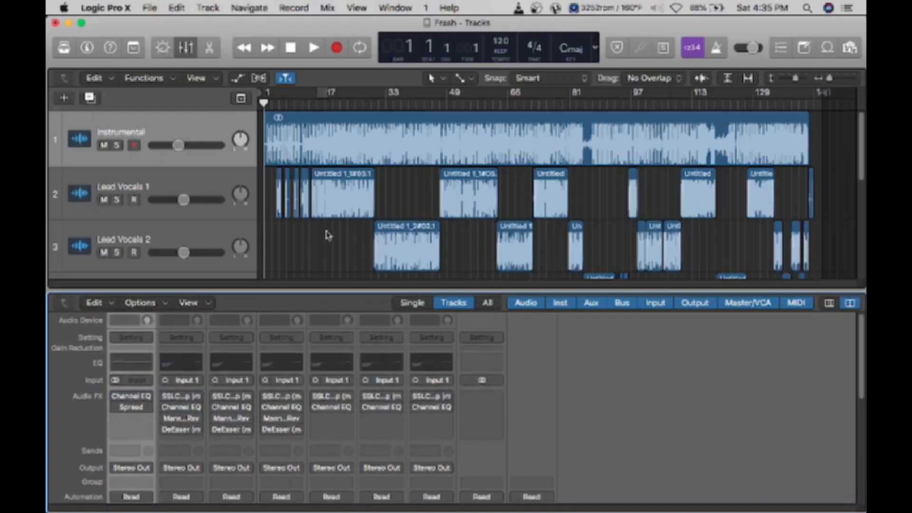
click(186, 47)
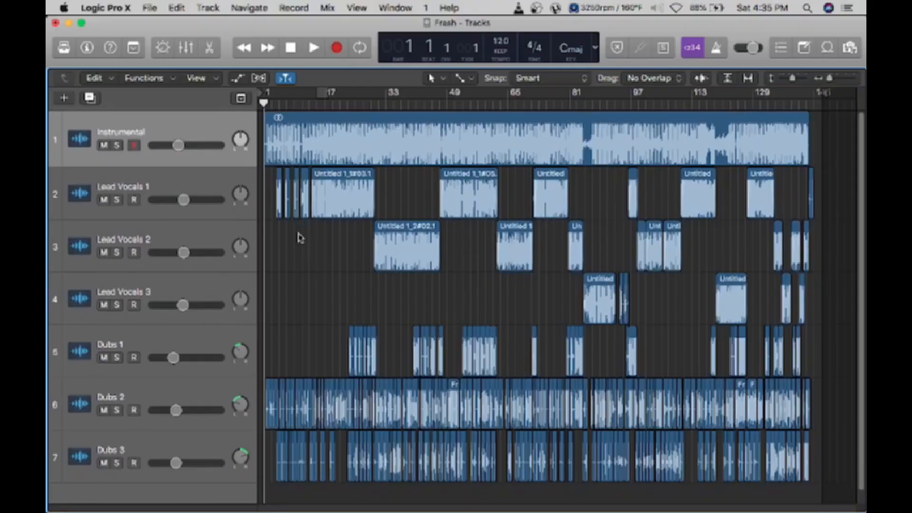
- Solo the Lead Vocals 1 track and play it from near the start of the song
mouse_move(456, 512)
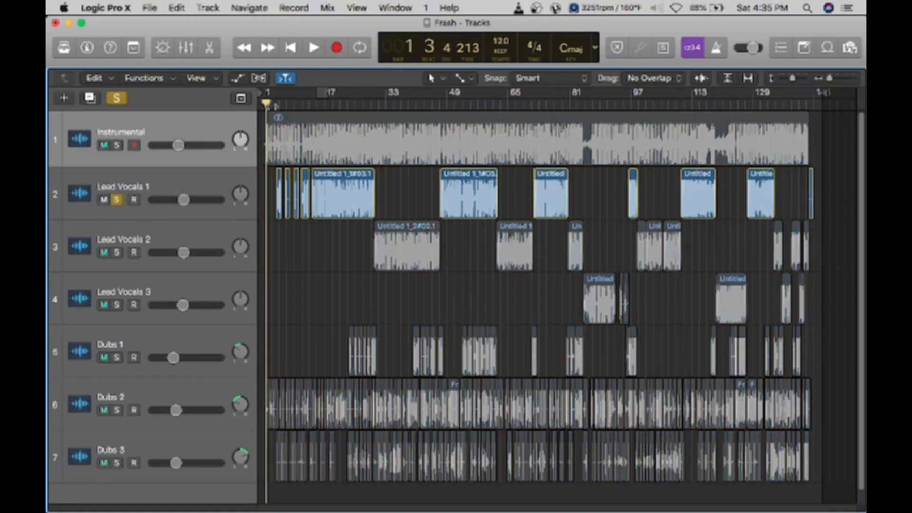
drag(268, 104, 272, 105)
key(space)
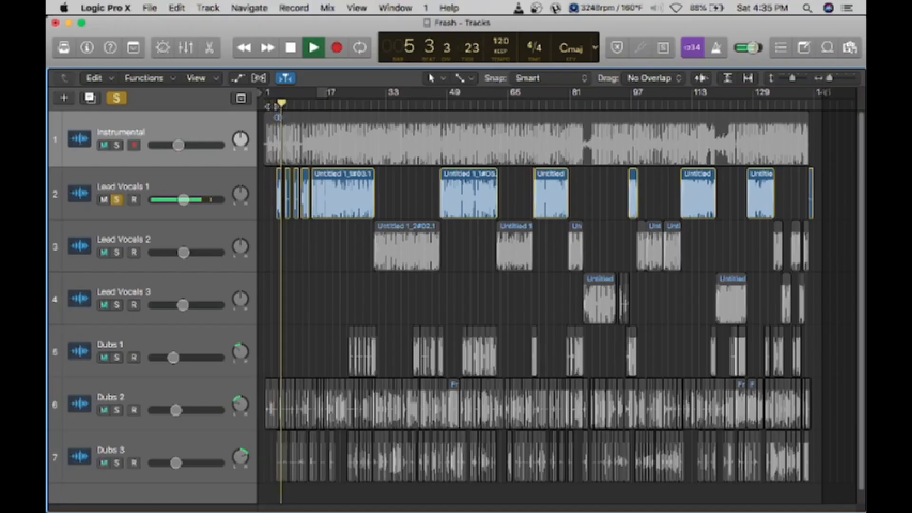
- Show the mixer and select the Lead Vocals 1 track to inspect its channel strip and effect slots
click(186, 47)
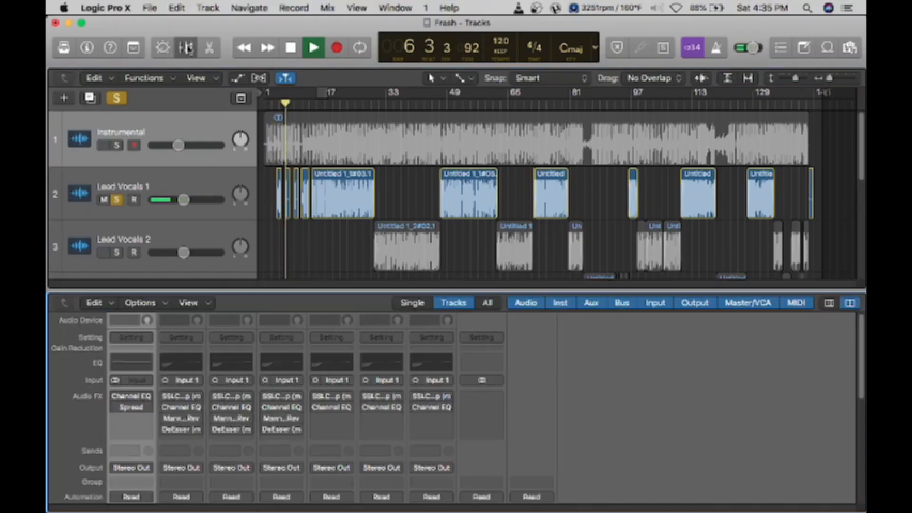
click(164, 191)
scroll(247, 409, down, 5)
scroll(251, 409, up, 4)
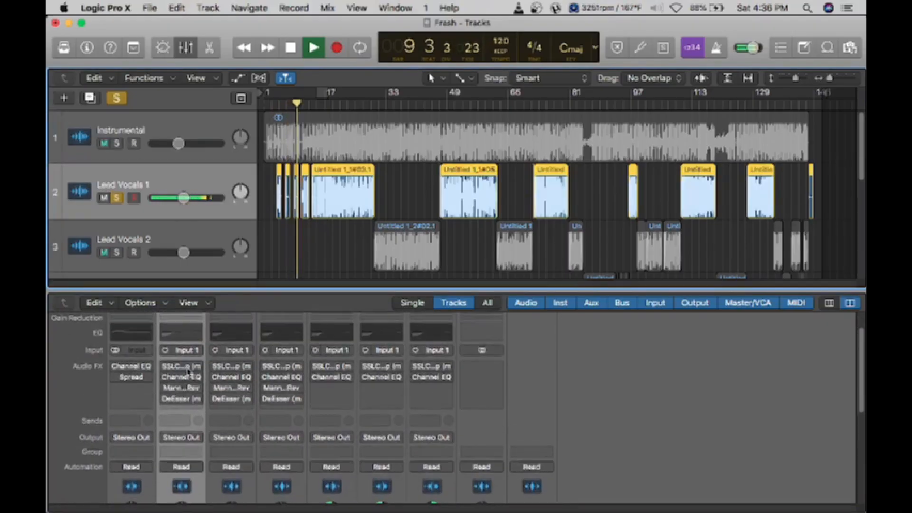
scroll(183, 373, up, 2)
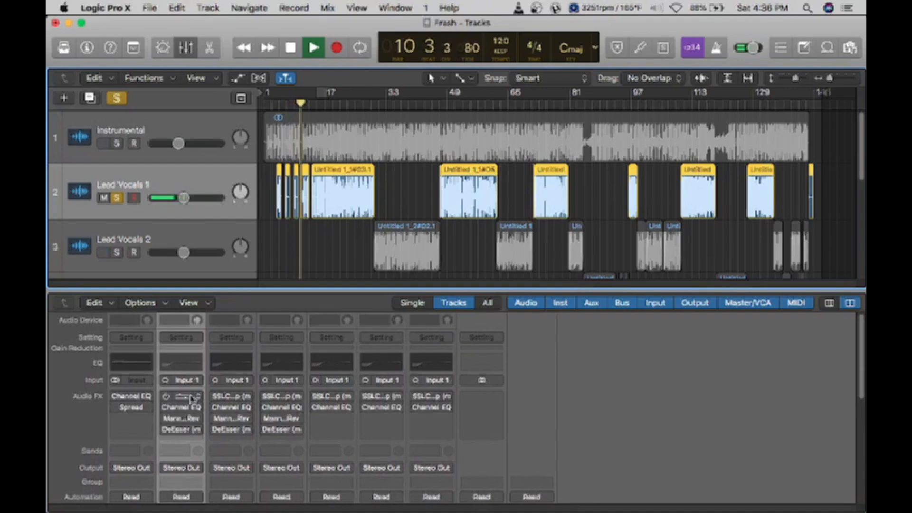
- Replay the soloed Lead Vocals 1 track briefly from about bar 4 and stop playback
key(space)
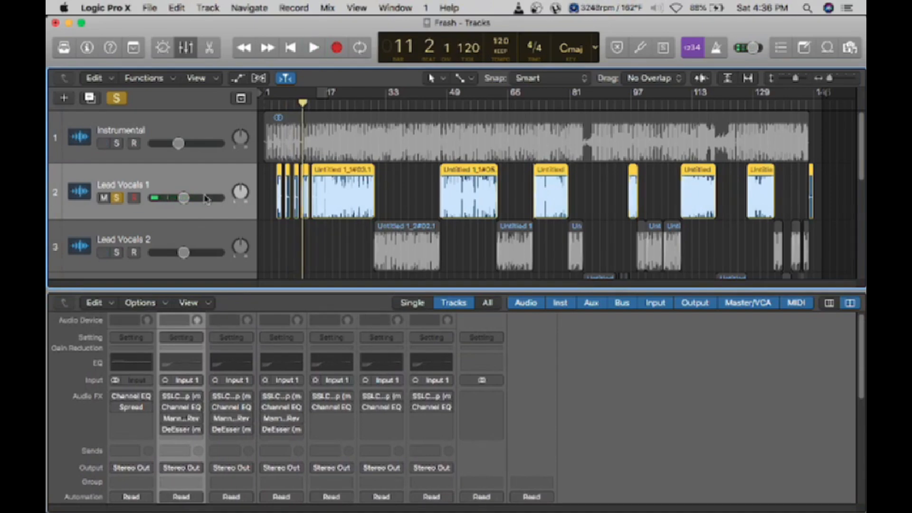
click(275, 103)
key(space)
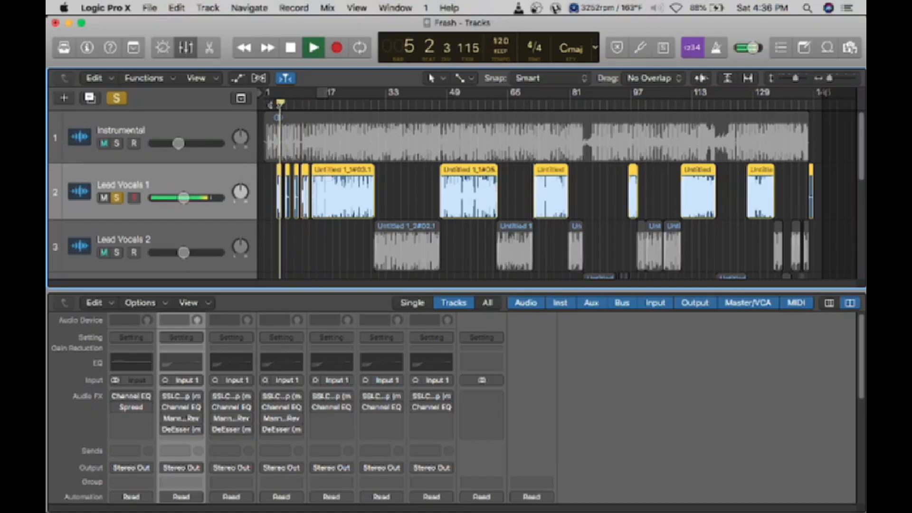
key(space)
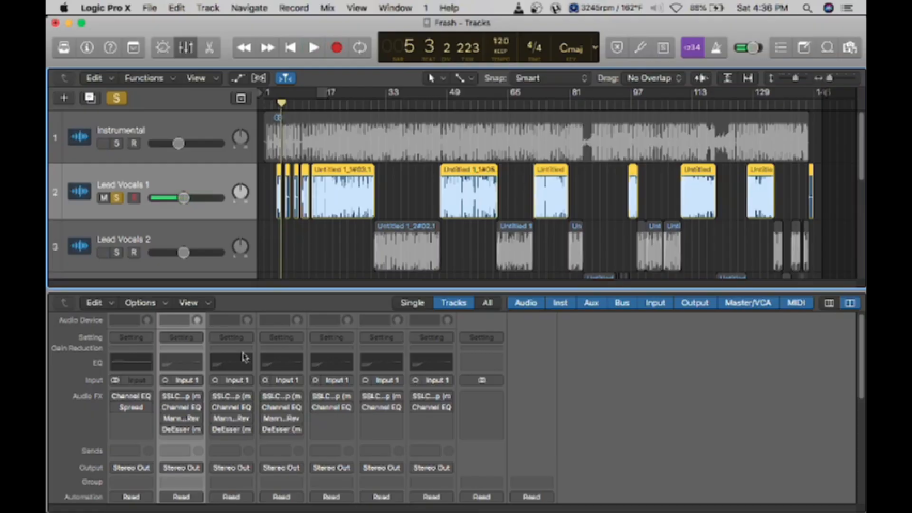
- Review the MannyM Reverb settings on the Lead Vocals 1 channel, including the dry/wet control, and close the plug-in
scroll(182, 412, down, 1)
scroll(182, 411, down, 3)
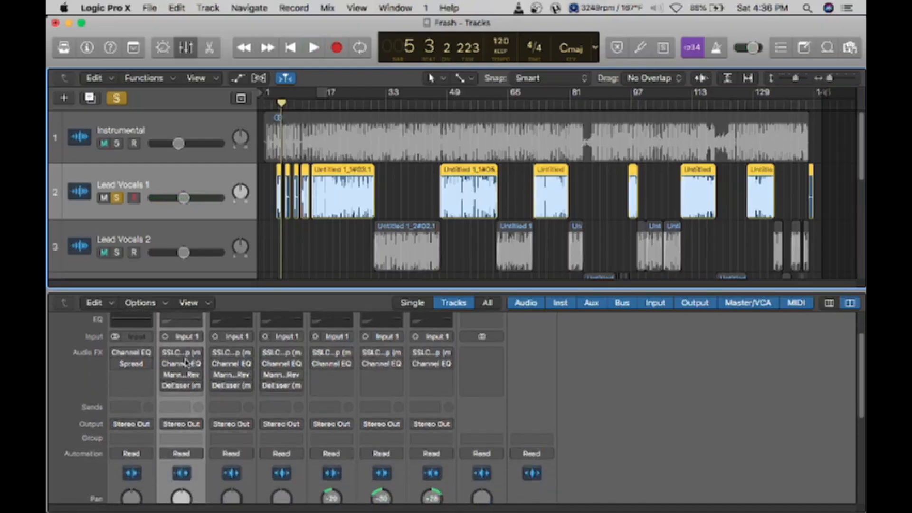
click(183, 375)
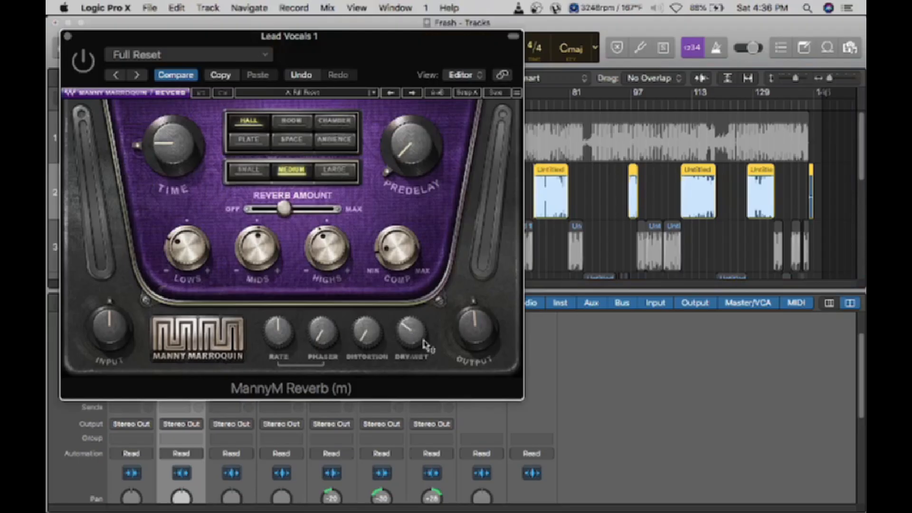
click(67, 36)
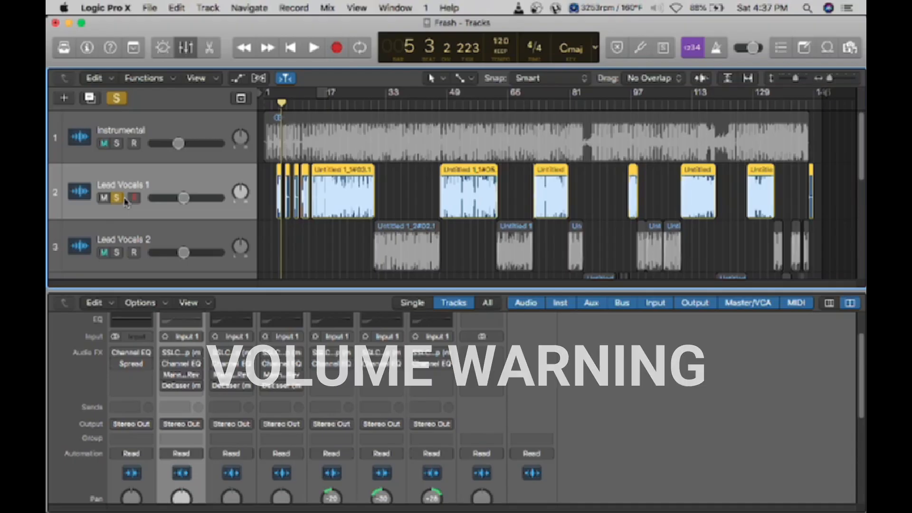
- Play the soloed Lead Vocals 1 track from bar 12 with its effects bypassed, stopping shortly after bar 19 begins
click(307, 103)
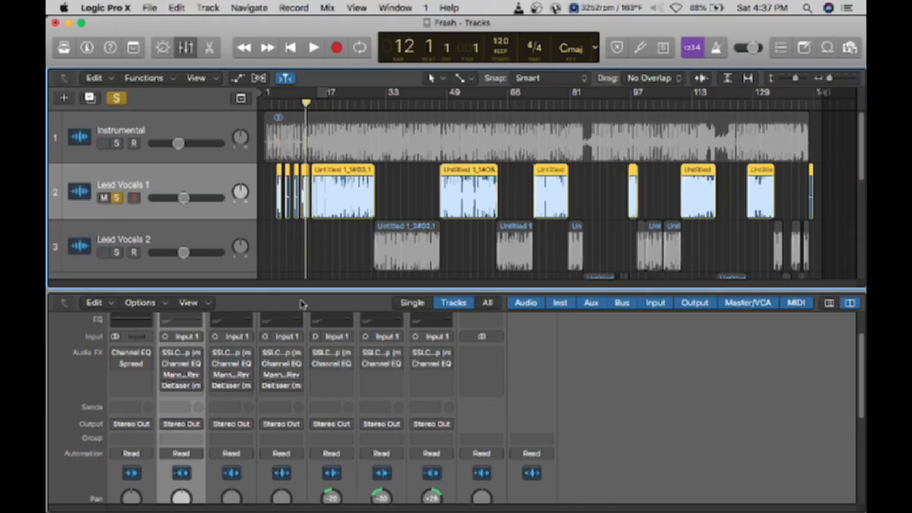
scroll(183, 380, up, 3)
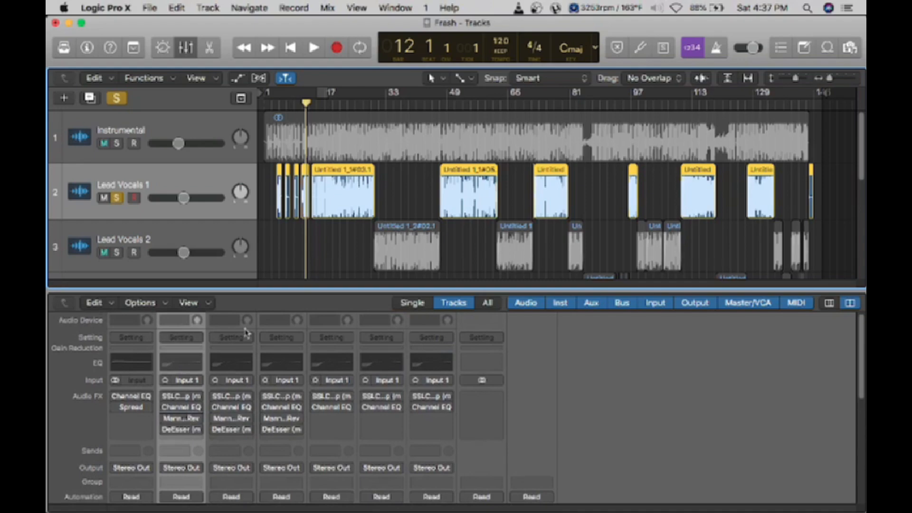
key(space)
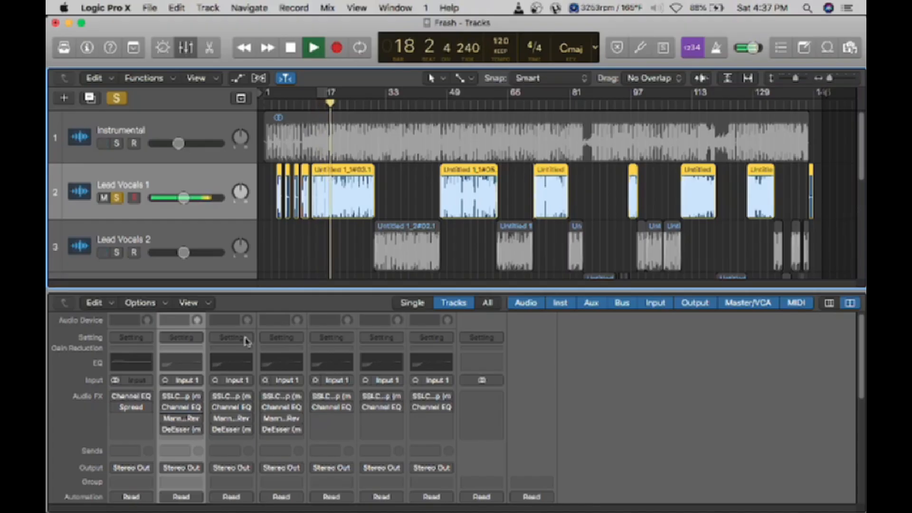
key(space)
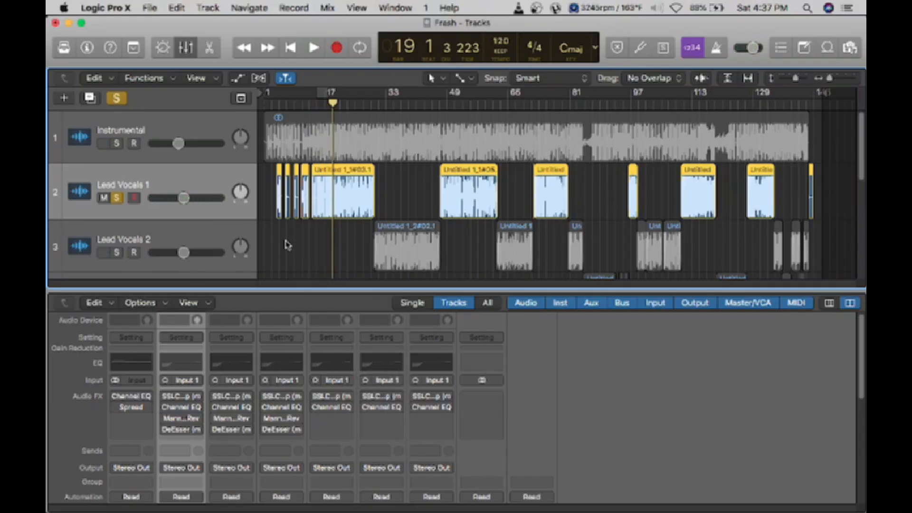
- Examine the fader levels and pan positions of all channels in the mixer, then hide the mixer
scroll(395, 400, down, 5)
scroll(400, 461, down, 4)
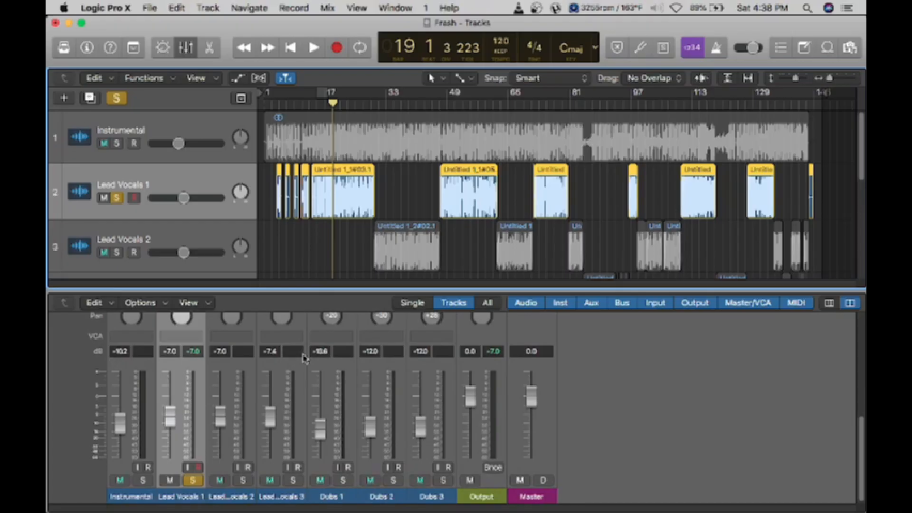
scroll(304, 359, up, 3)
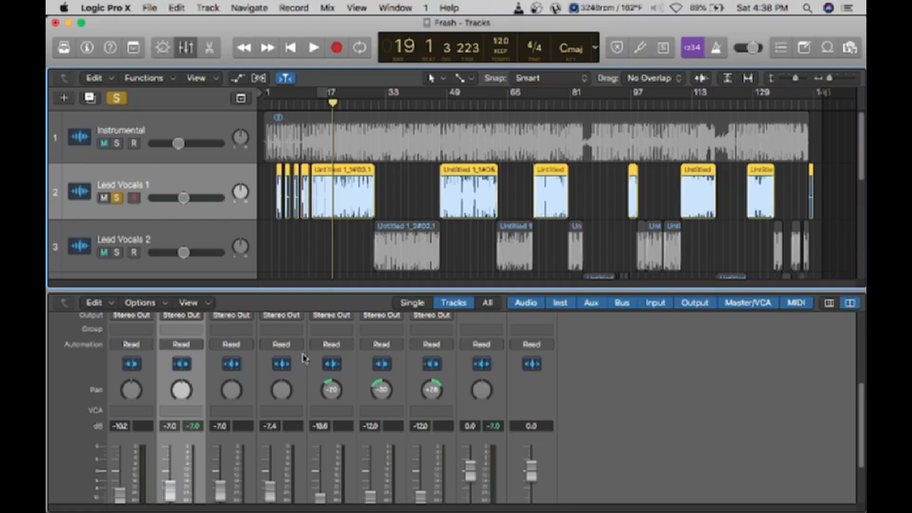
click(186, 47)
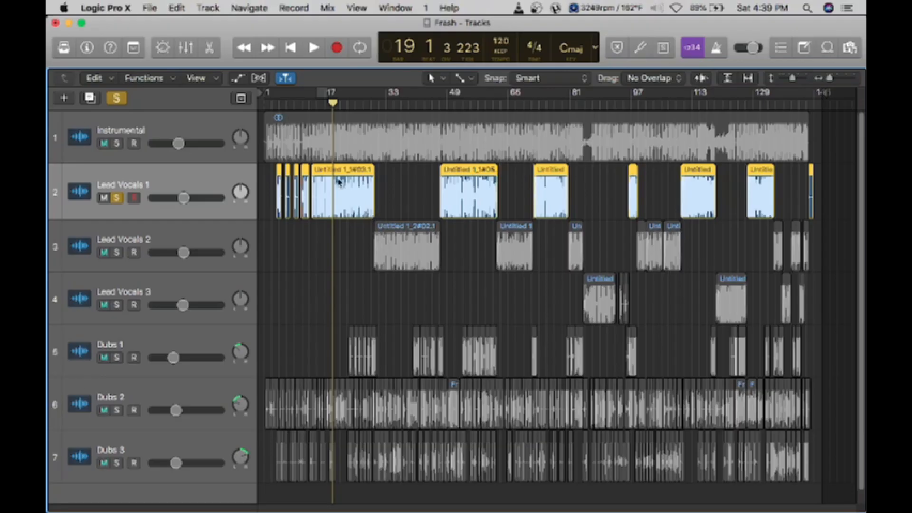
- Turn off solo on Lead Vocals 1, deselect its regions and select the Instrumental track
click(116, 198)
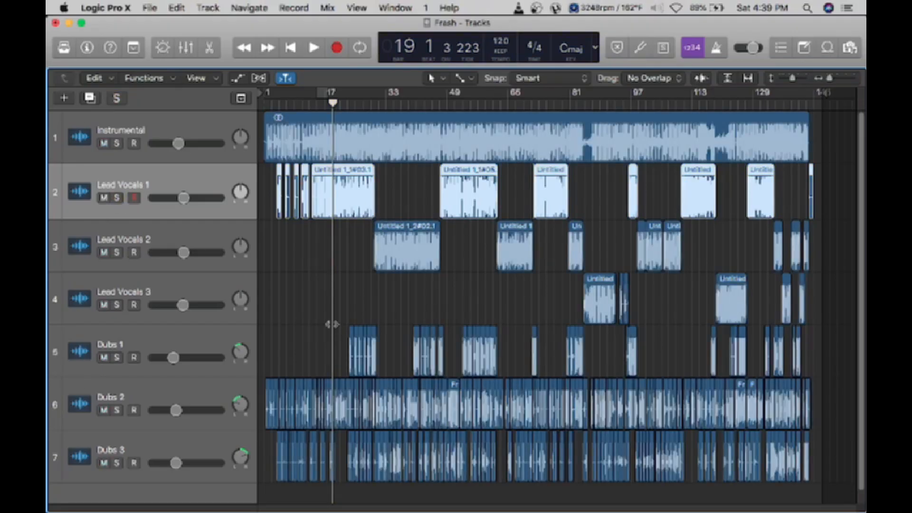
click(370, 292)
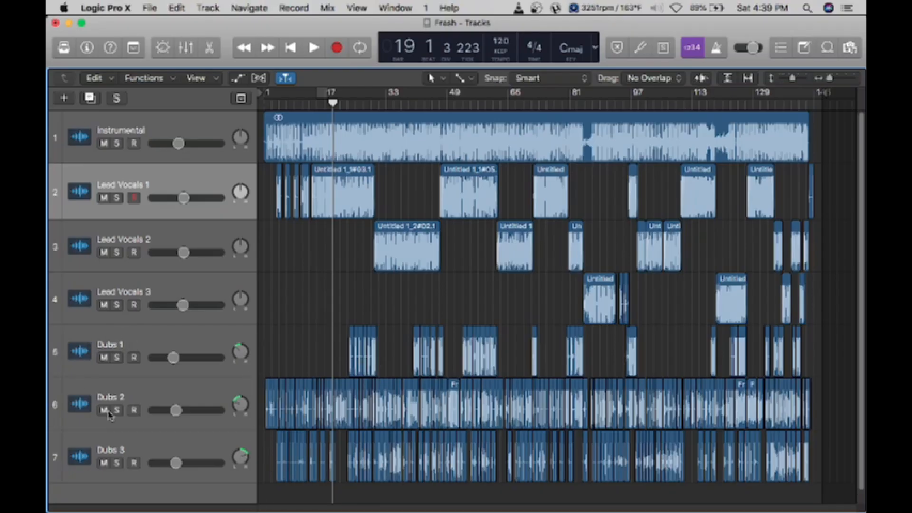
click(148, 130)
click(284, 259)
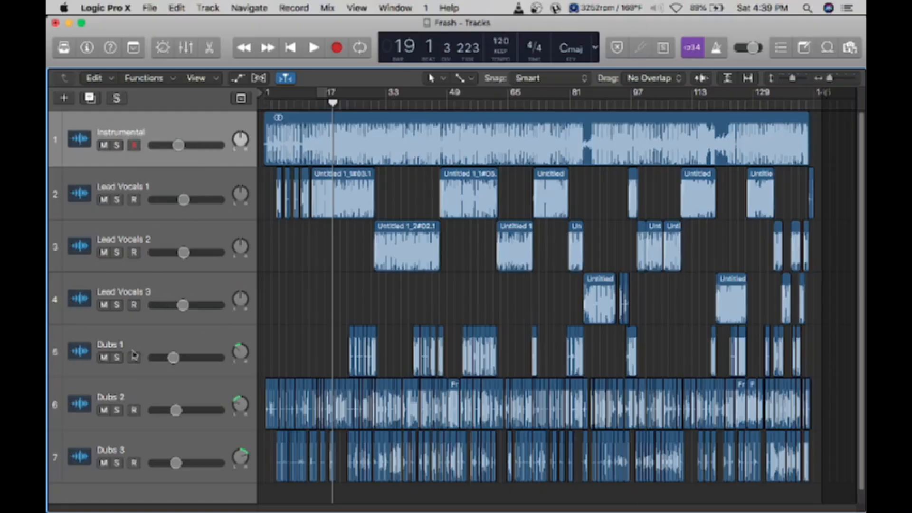
- Examine up close how the Dubs regions line up with the lead vocal regions, from bar 1 to about bar 33
scroll(361, 329, down, 2)
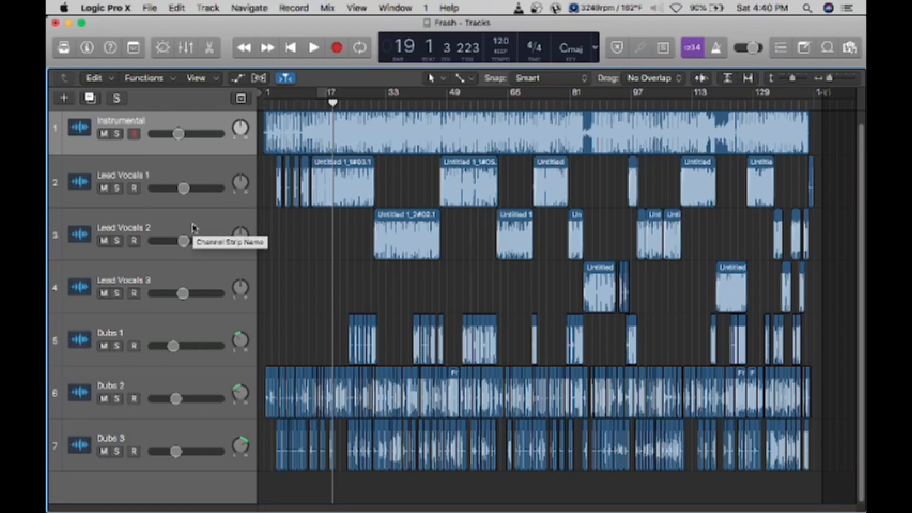
key(super+Right)
key(super+Right)
key(super+Right)
key(super+Right)
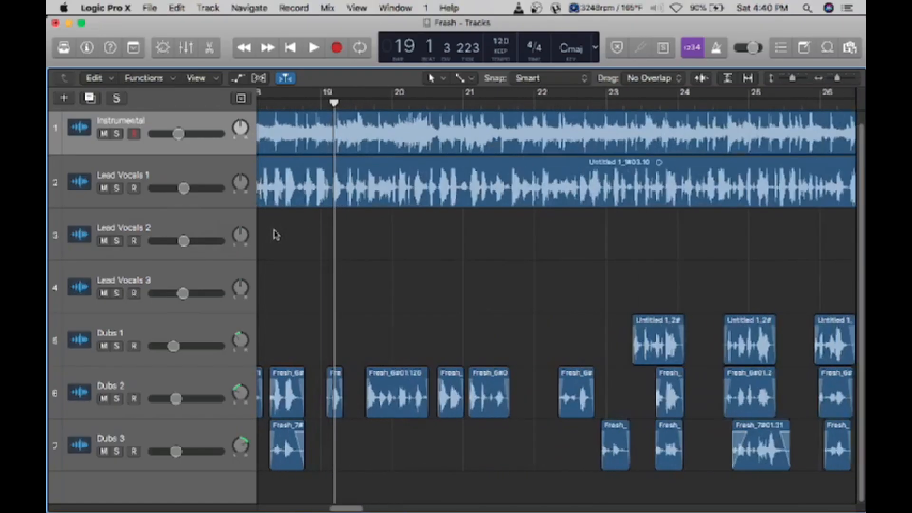
key(super+Left)
key(super+Left)
key(super+Left)
key(super+Left)
key(super+Right)
key(super+Right)
key(super+Right)
key(super+Right)
key(super+Right)
key(super+Right)
key(super+Right)
key(super+Right)
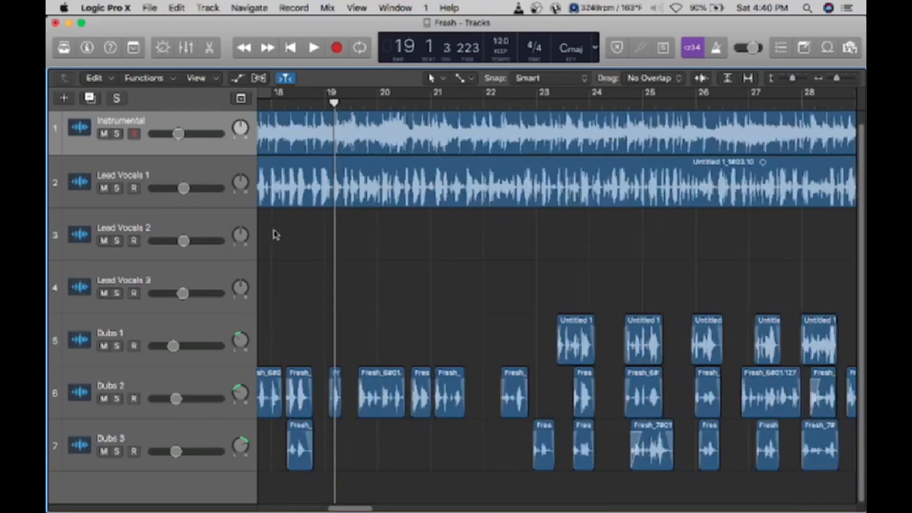
scroll(276, 234, left, 14)
scroll(347, 241, left, 8)
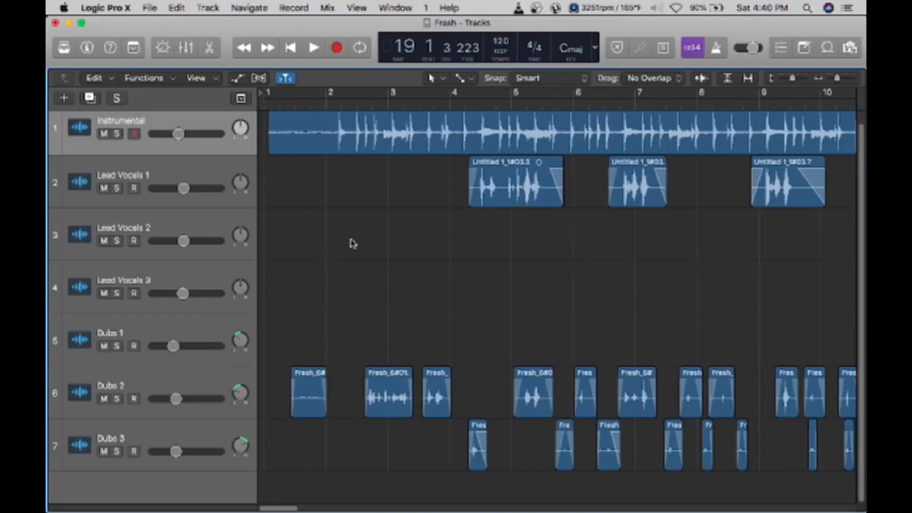
scroll(353, 244, right, 7)
scroll(353, 243, right, 14)
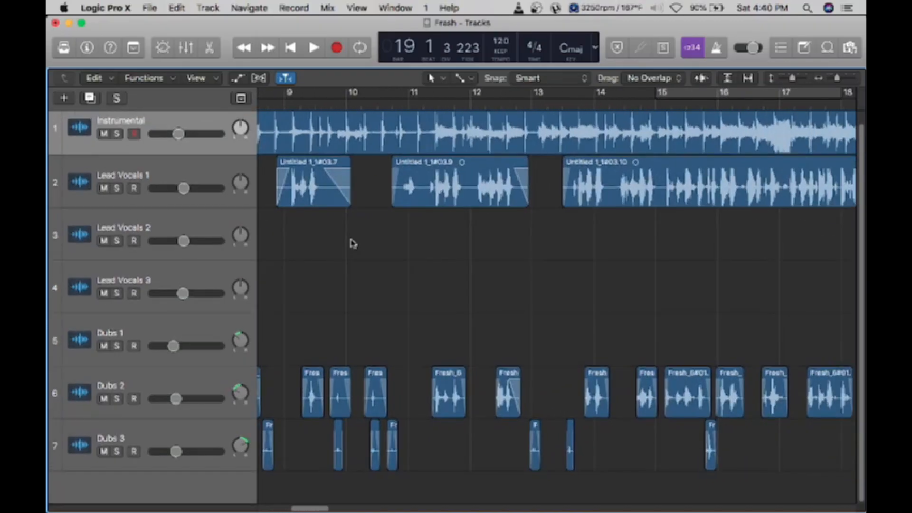
scroll(353, 244, right, 4)
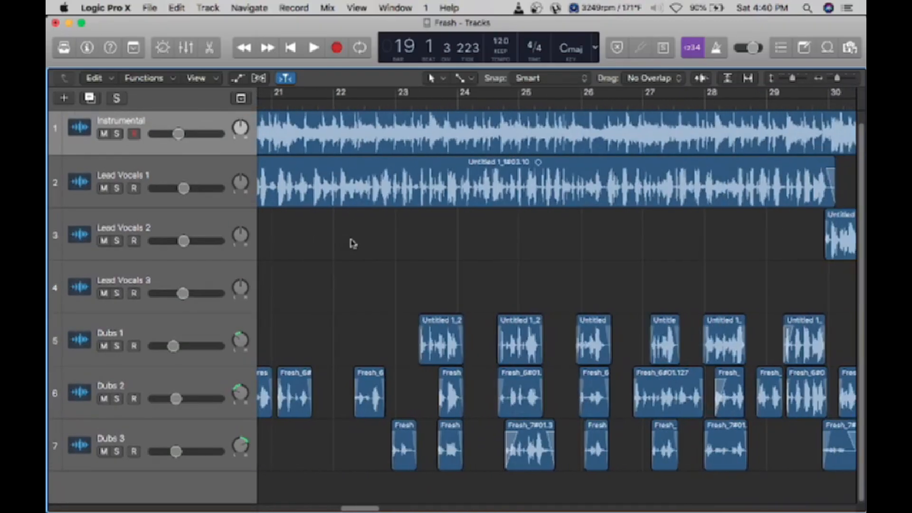
scroll(557, 432, right, 4)
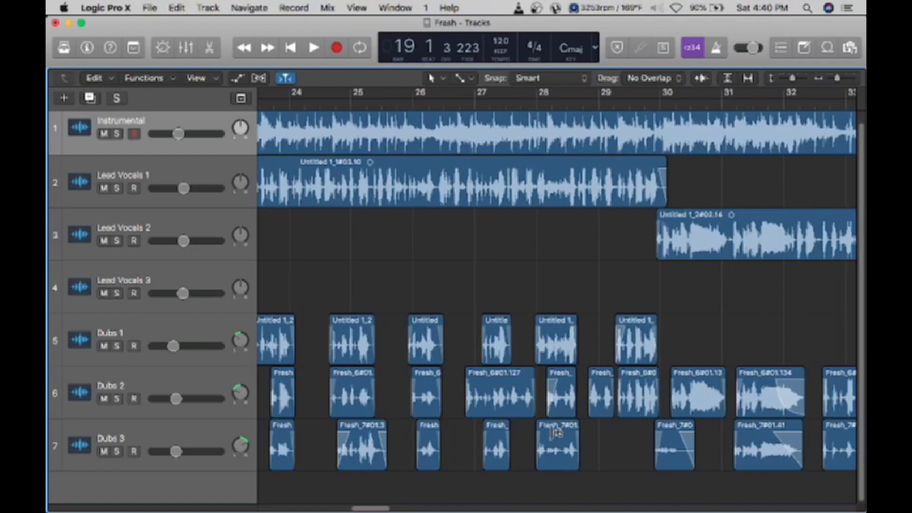
- Examine the Dubs and lead vocal regions from about bar 24 to bar 47, then across the whole song
scroll(511, 332, right, 4)
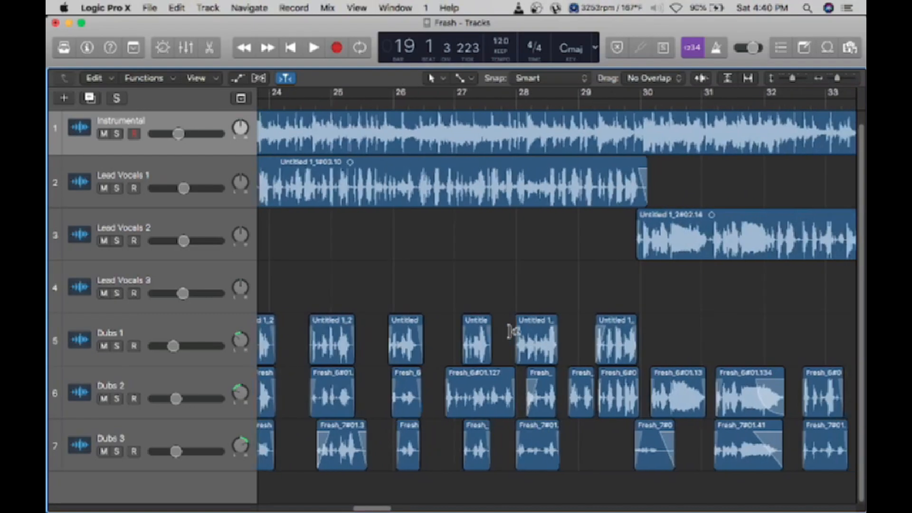
scroll(659, 383, right, 13)
scroll(659, 382, right, 9)
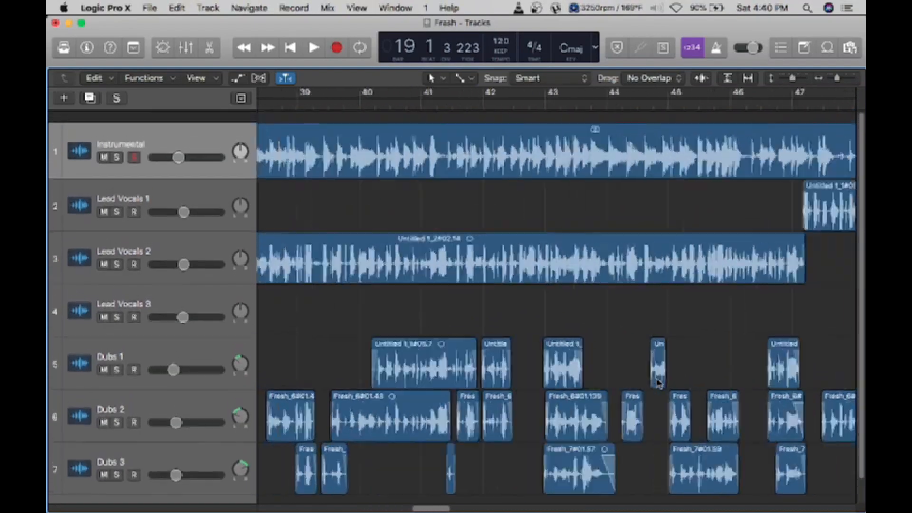
key(super+Left)
key(super+Left)
key(super+Left)
key(super+Left)
key(super+Left)
key(super+Left)
key(super+Left)
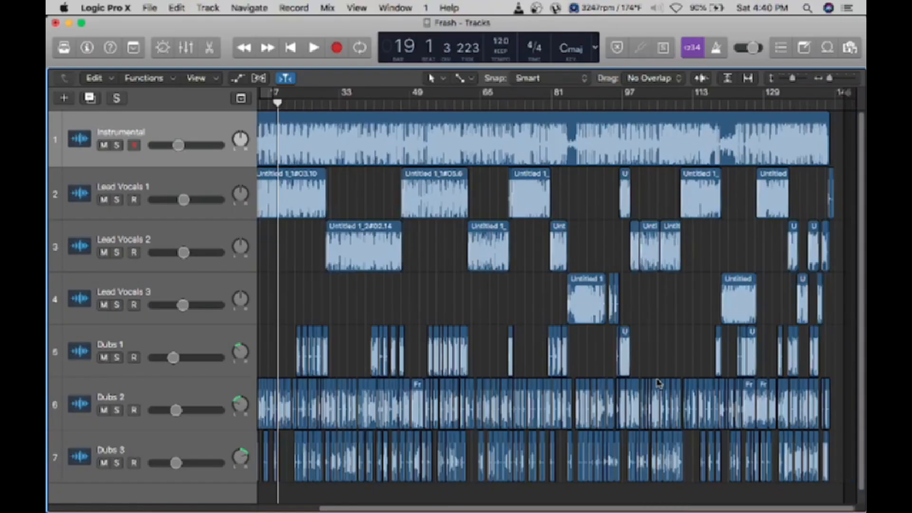
scroll(431, 275, left, 3)
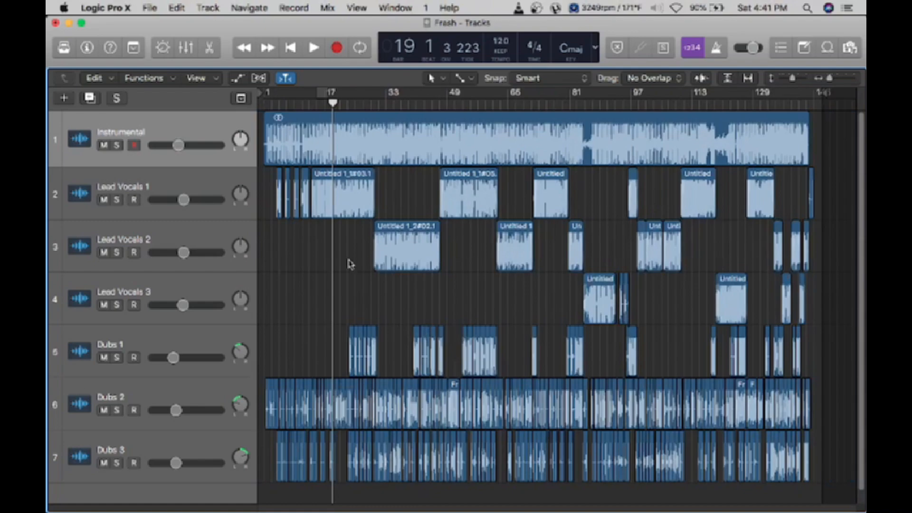
- Examine up close how the Dubs regions sit against Lead Vocals 1 between about bars 12 and 24
key(super+Right)
key(super+Right)
key(super+Right)
key(super+Right)
key(super+Left)
key(super+Left)
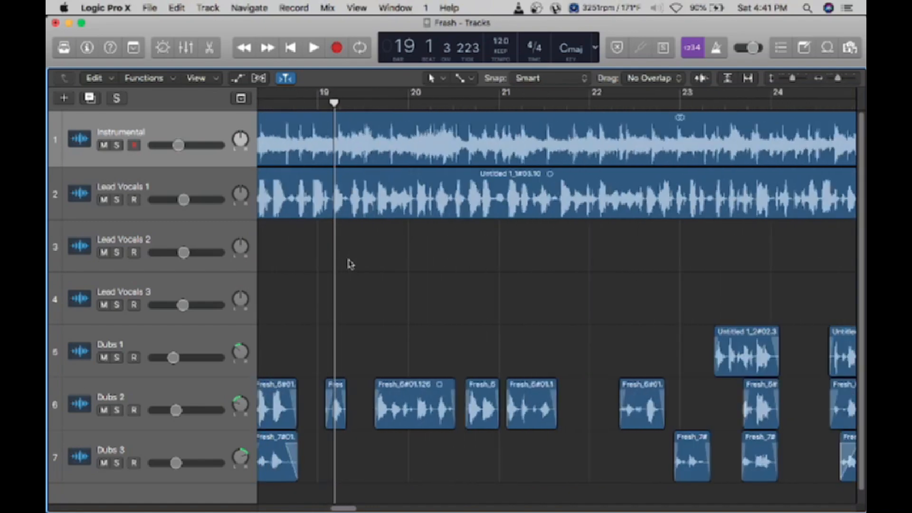
scroll(351, 265, left, 13)
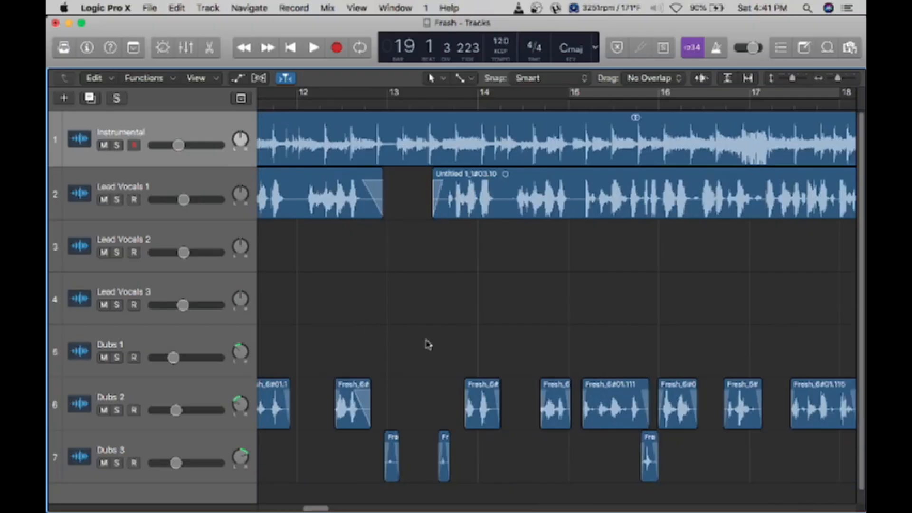
key(z)
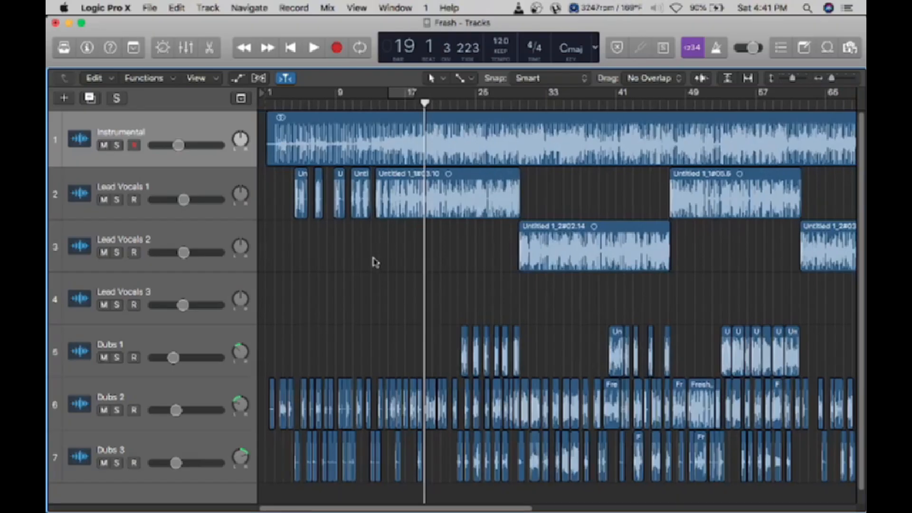
- Compare the spacing of the Dubs regions with the lead vocal regions over roughly the first 33 bars
scroll(368, 287, down, 5)
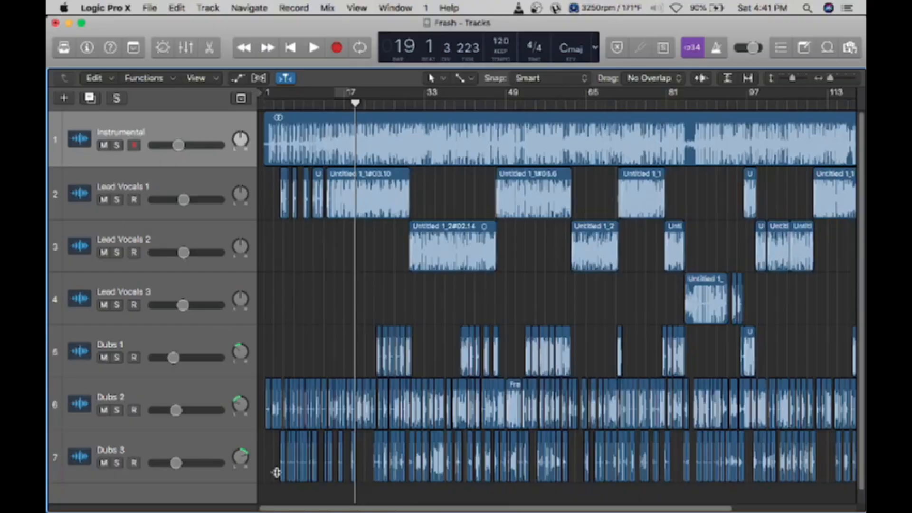
key(super+Right)
key(super+Right)
key(super+Right)
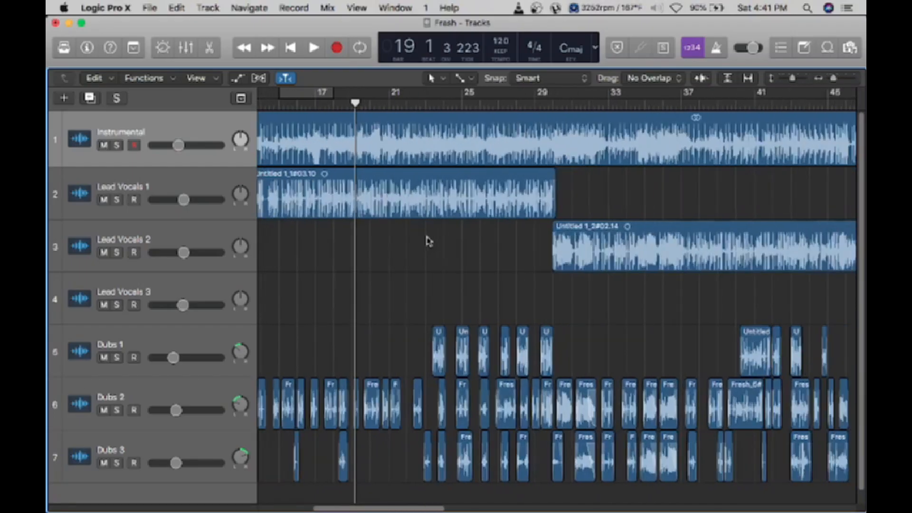
scroll(428, 242, left, 5)
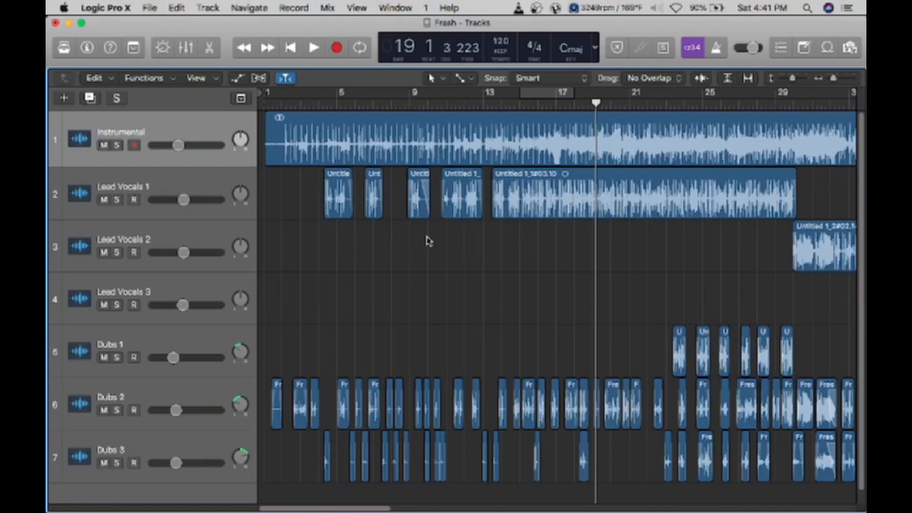
scroll(622, 263, right, 2)
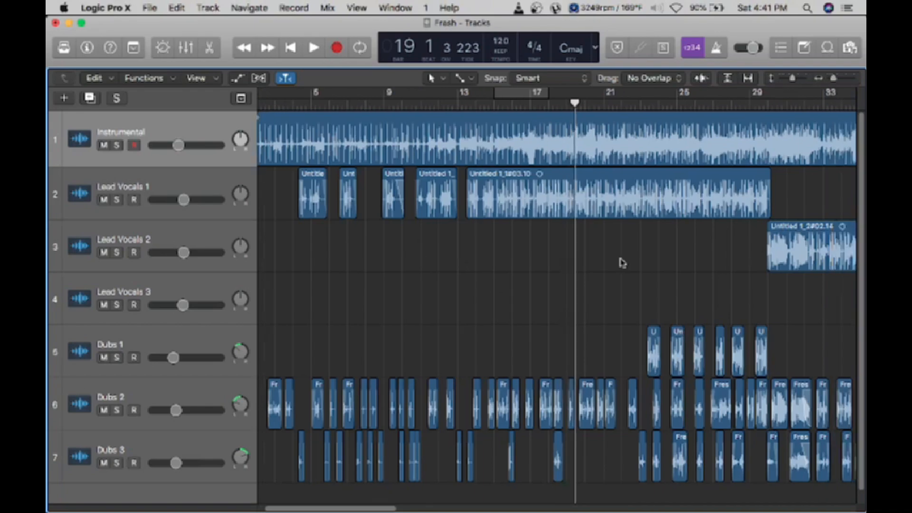
- Play all tracks from bar 27 beat 2, near the end of the Lead Vocals 1 verse, and stop midway through bar 28
scroll(622, 263, up, 10)
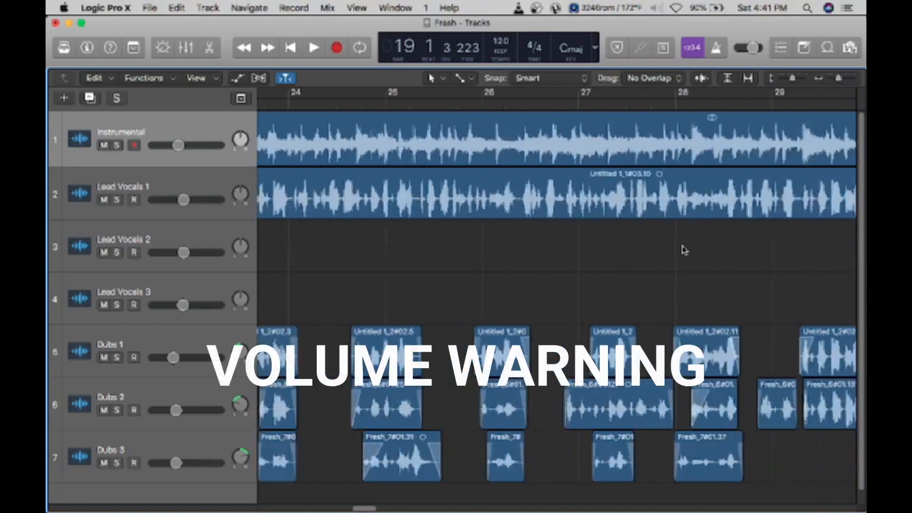
scroll(685, 250, right, 8)
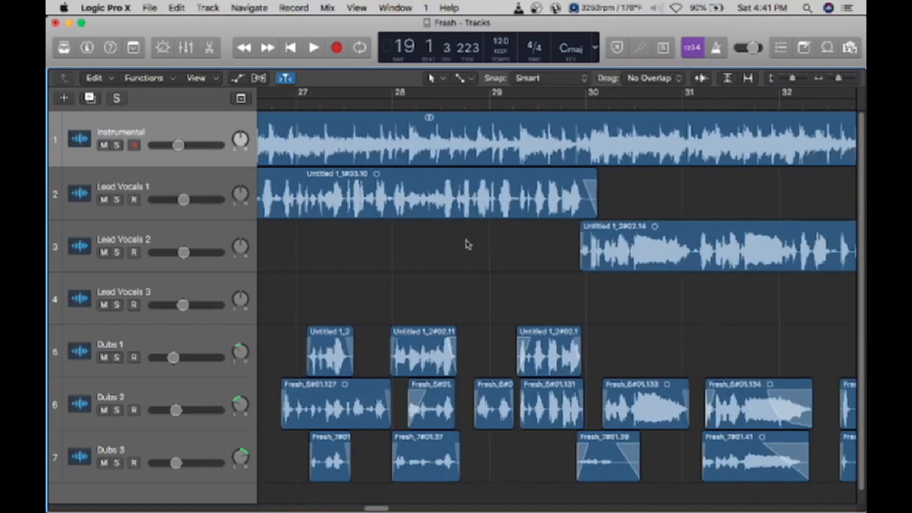
scroll(663, 259, down, 3)
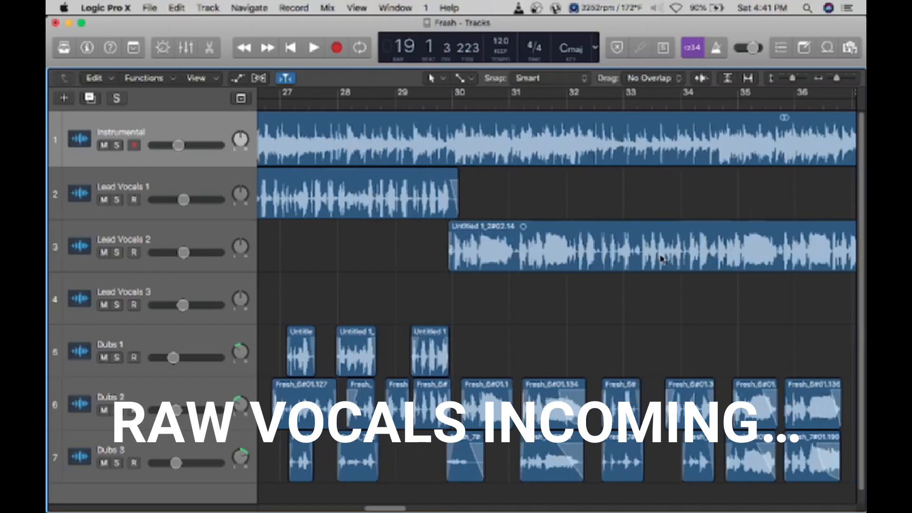
scroll(663, 259, up, 2)
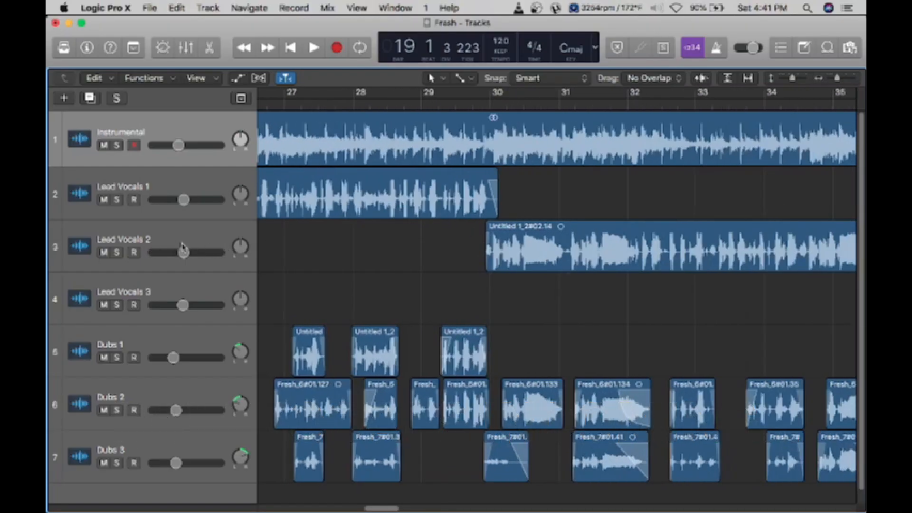
click(303, 103)
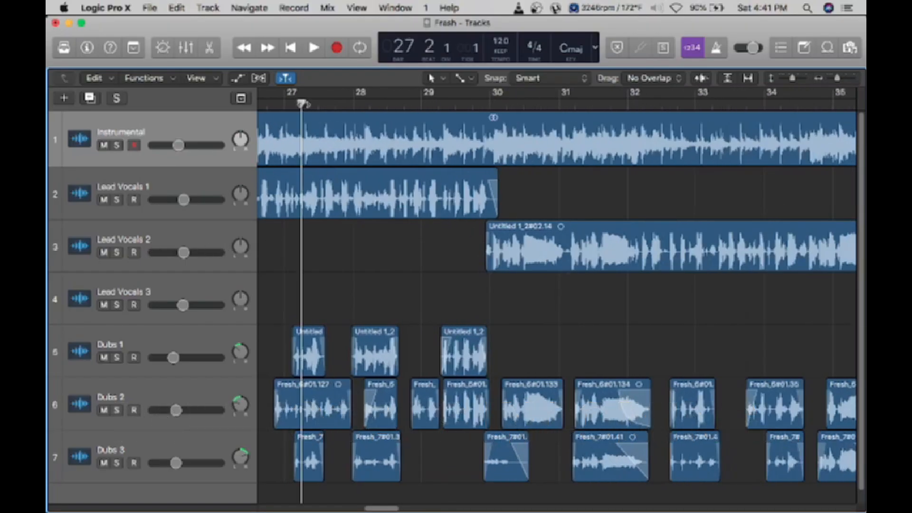
key(space)
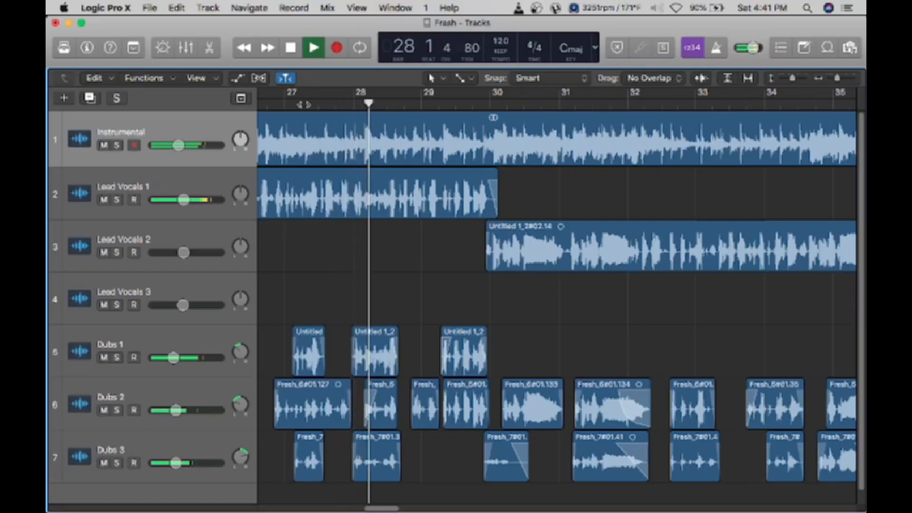
key(space)
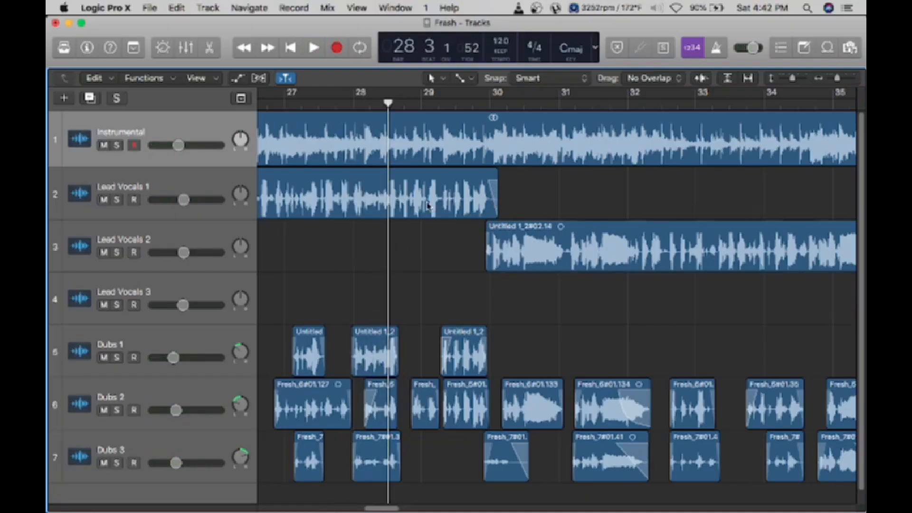
- Undo a trial extension of the Lead Vocals 1 region's end and extend the start of the Lead Vocals 2 region back to about bar 28
drag(498, 202, 617, 189)
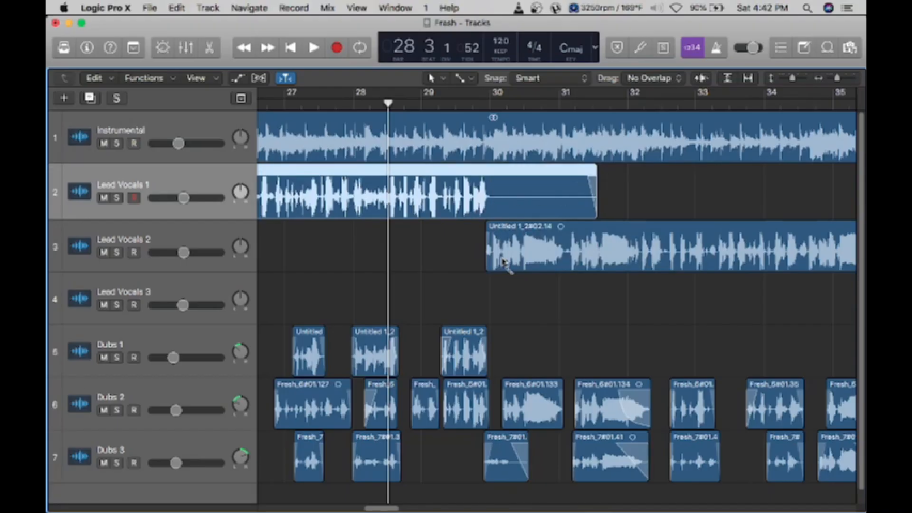
key(super+z)
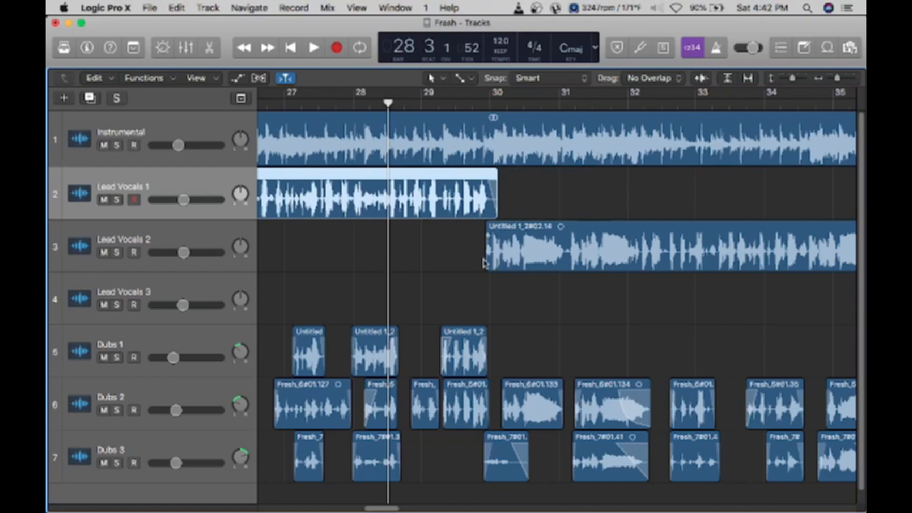
drag(487, 262, 352, 272)
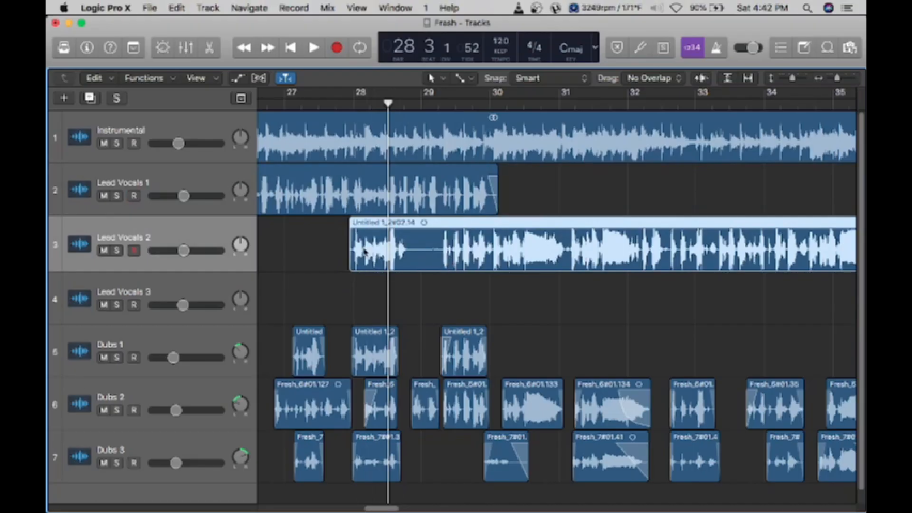
- Examine how the extended Lead Vocals 2 region overlaps the end of Lead Vocals 1, in overview and up close
scroll(305, 231, right, 4)
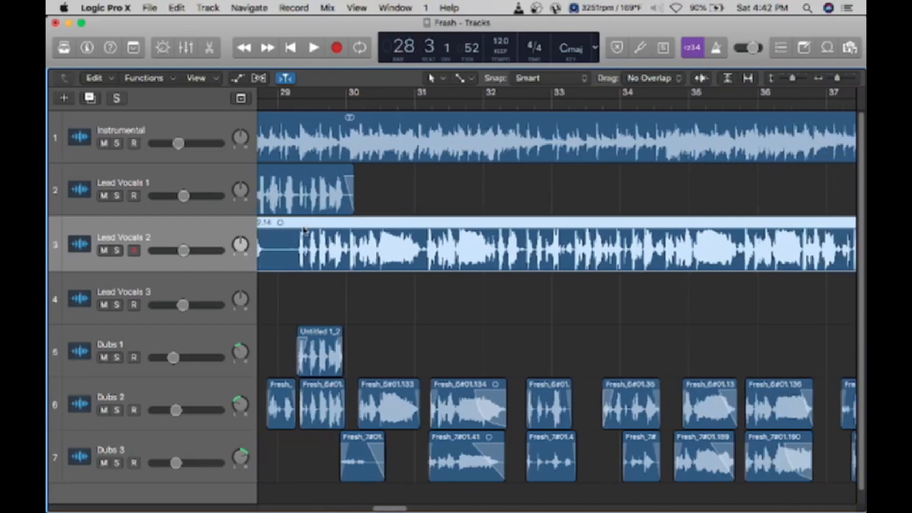
scroll(304, 231, down, 8)
scroll(305, 231, left, 6)
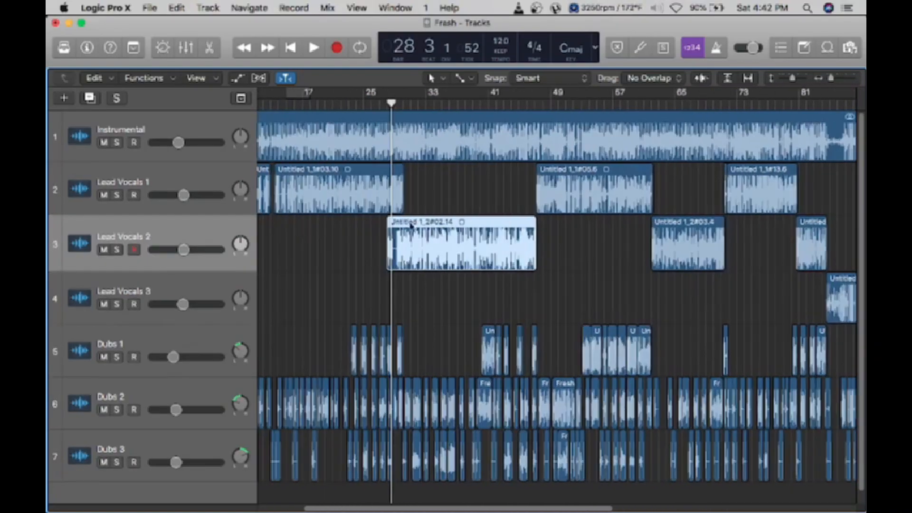
key(super+Right)
key(super+Right)
key(super+Right)
key(super+Right)
key(super+Right)
key(super+Right)
key(super+Right)
key(super+Right)
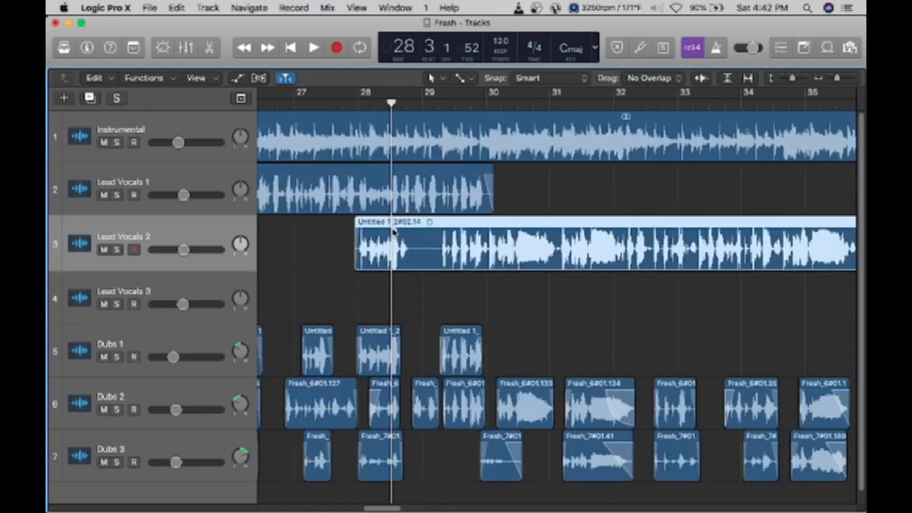
- Lower the Lead Vocals 2 volume and play the overlapping lead vocals from bar 27 beat 4
scroll(394, 232, left, 2)
click(314, 104)
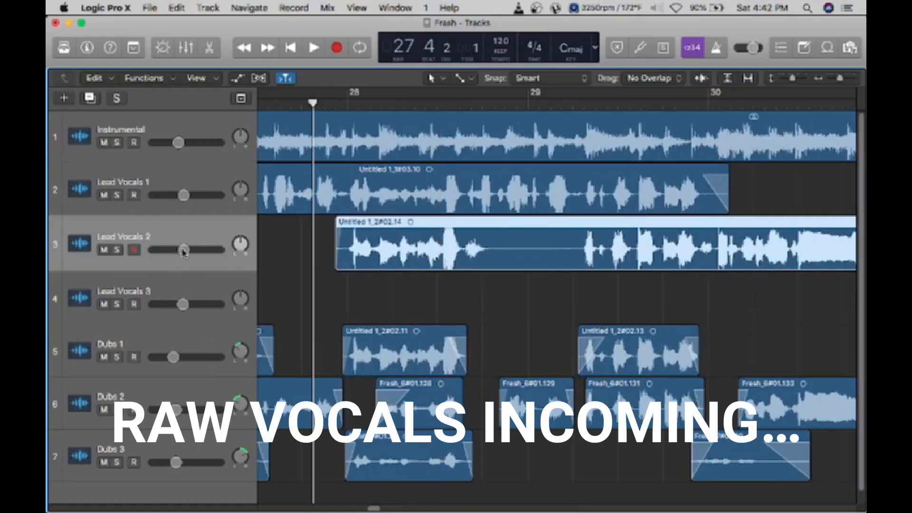
mouse_move(184, 250)
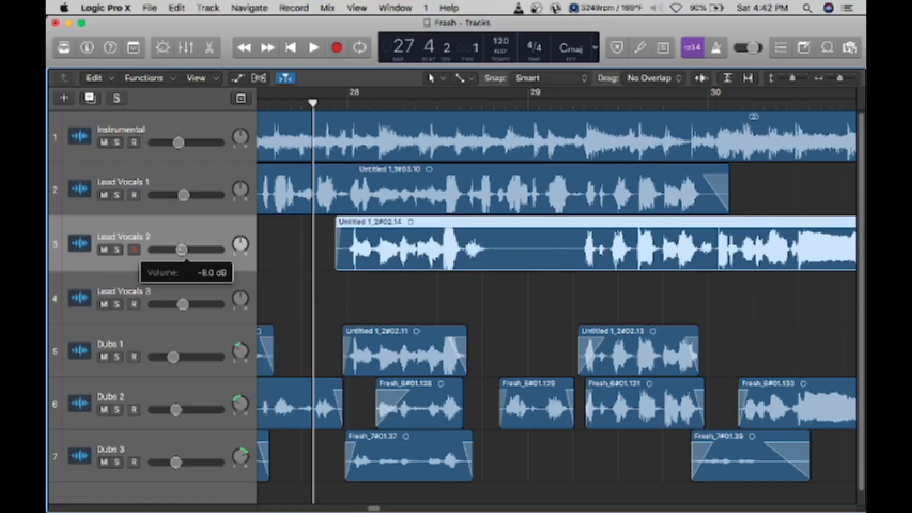
drag(181, 250, 178, 250)
key(space)
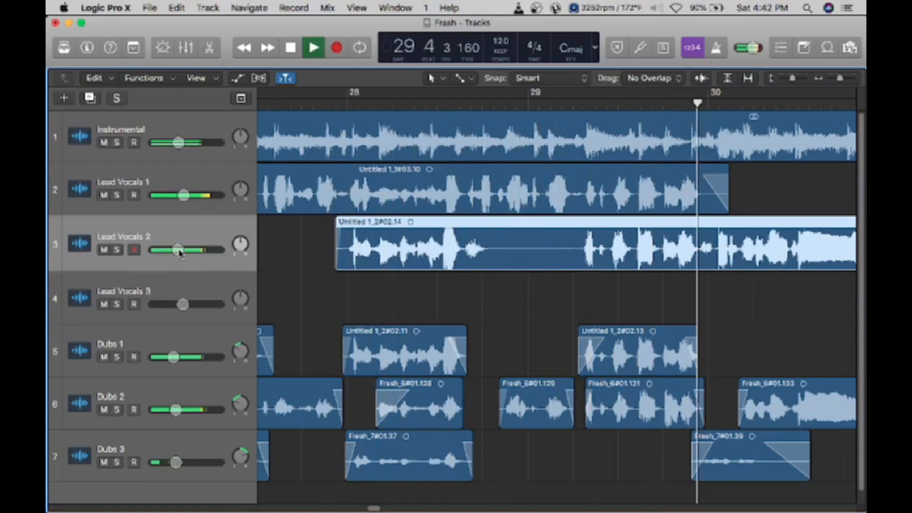
- Raise the Lead Vocals 2 volume back to its earlier level during playback and stop in bar 34
drag(179, 251, 184, 250)
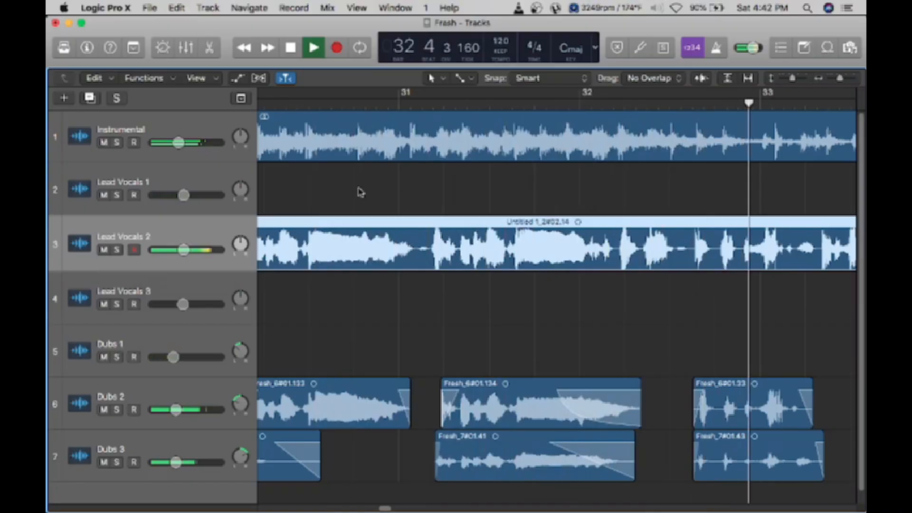
scroll(361, 193, left, 3)
scroll(362, 192, right, 4)
scroll(361, 192, right, 8)
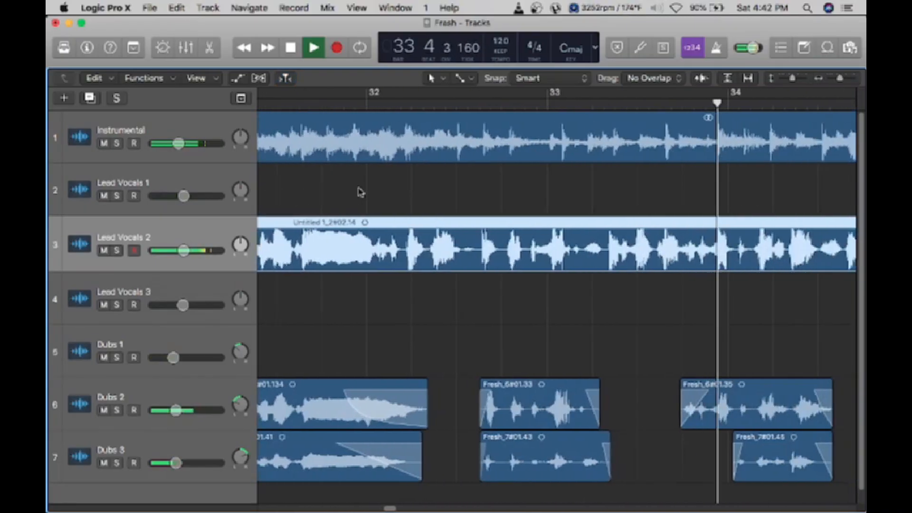
scroll(360, 192, right, 1)
key(space)
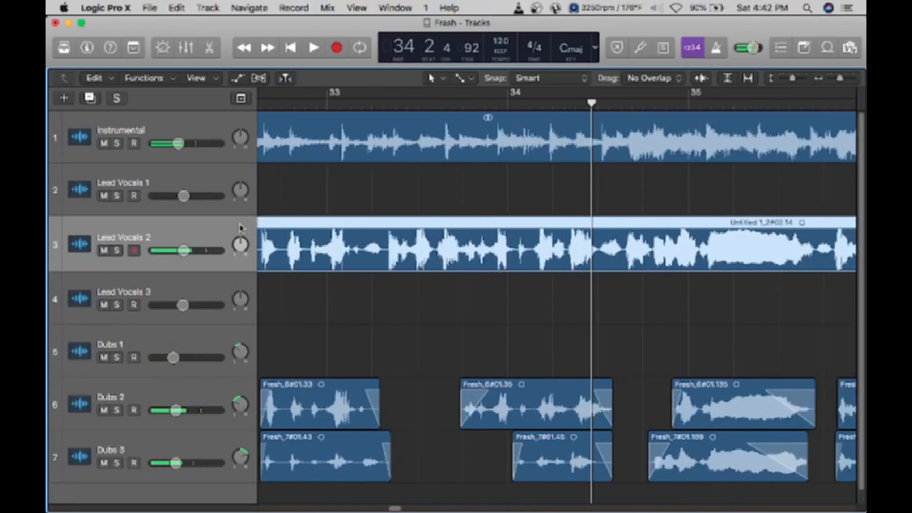
- Undo the extension of the Lead Vocals 2 region's start
scroll(295, 212, left, 15)
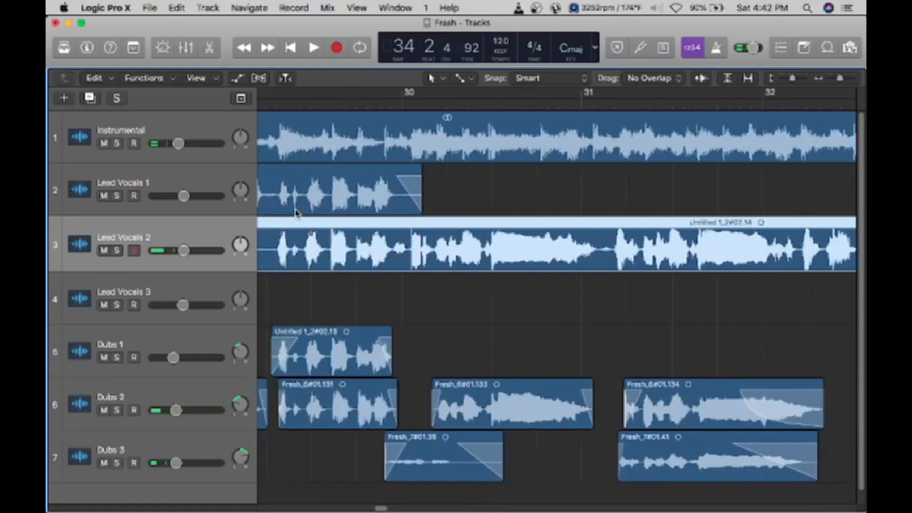
scroll(295, 213, left, 2)
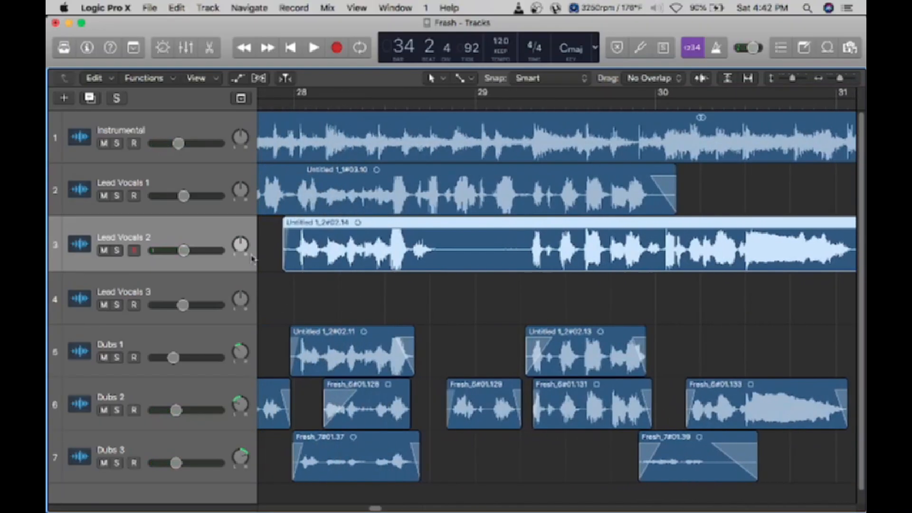
key(super+z)
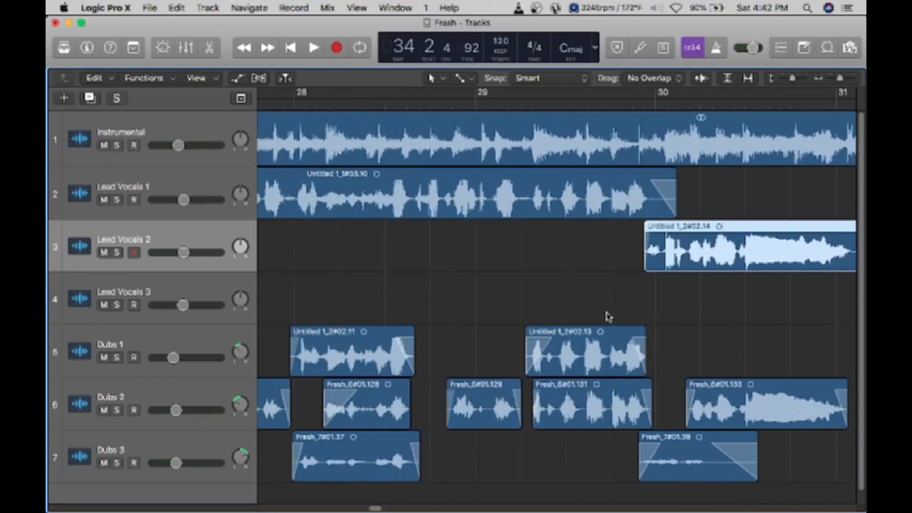
- Examine the handover from Lead Vocals 1 to Lead Vocals 2 and the surrounding Dubs regions up to about bar 45
scroll(608, 316, right, 10)
scroll(608, 317, down, 5)
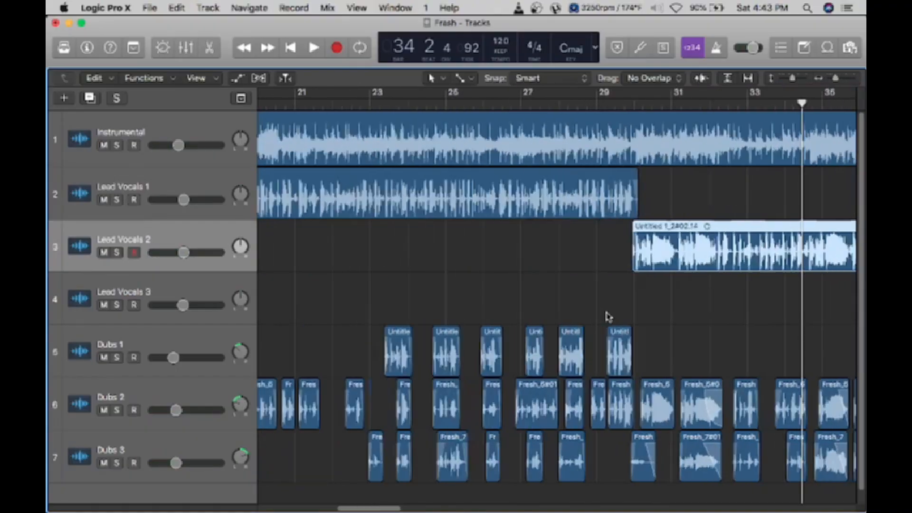
scroll(608, 317, right, 6)
scroll(608, 317, right, 1)
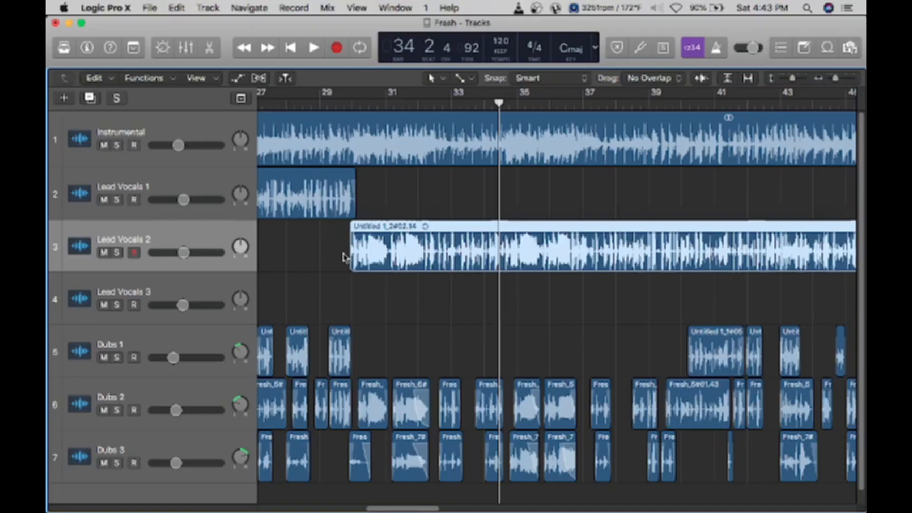
- Review the lead vocal handover near bar 30 and the Dubs regions from about bar 17 to bar 46
scroll(343, 257, left, 15)
scroll(343, 257, down, 1)
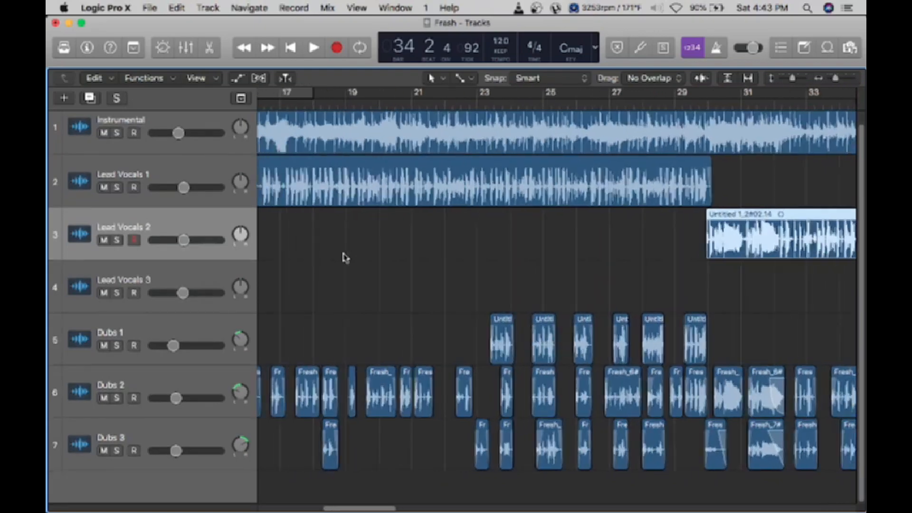
scroll(344, 258, left, 2)
scroll(383, 346, right, 5)
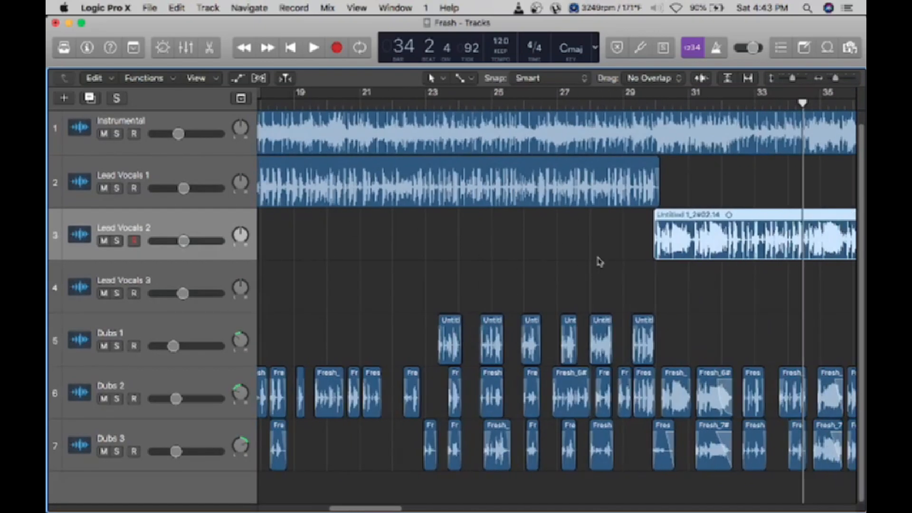
scroll(599, 261, right, 3)
scroll(599, 261, right, 5)
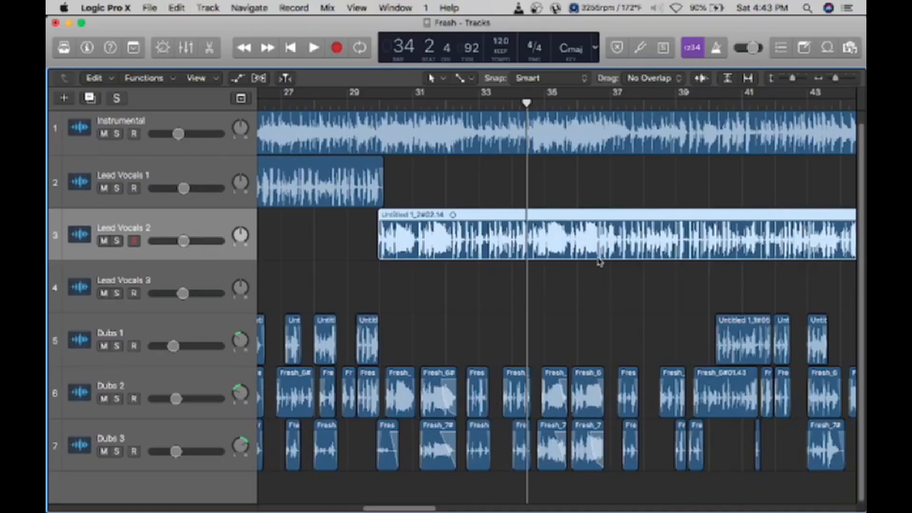
scroll(600, 261, right, 1)
scroll(600, 261, right, 3)
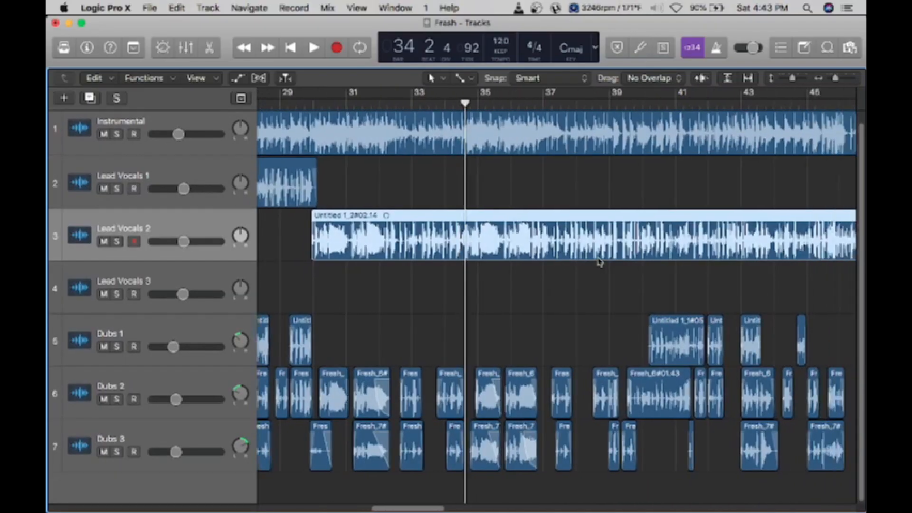
scroll(600, 262, down, 5)
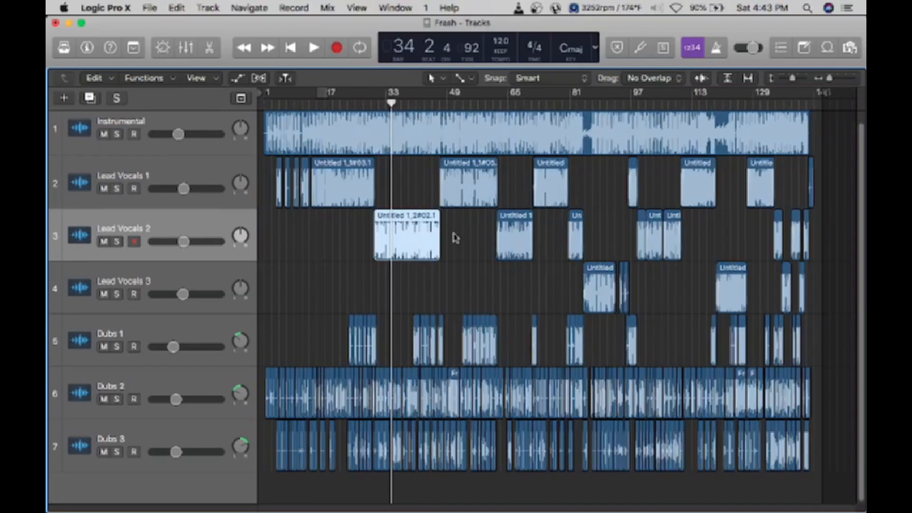
- Examine the second half of the long Lead Vocals 2 region up to its handover to Lead Vocals 1 at bar 47
scroll(422, 216, up, 5)
scroll(422, 215, right, 5)
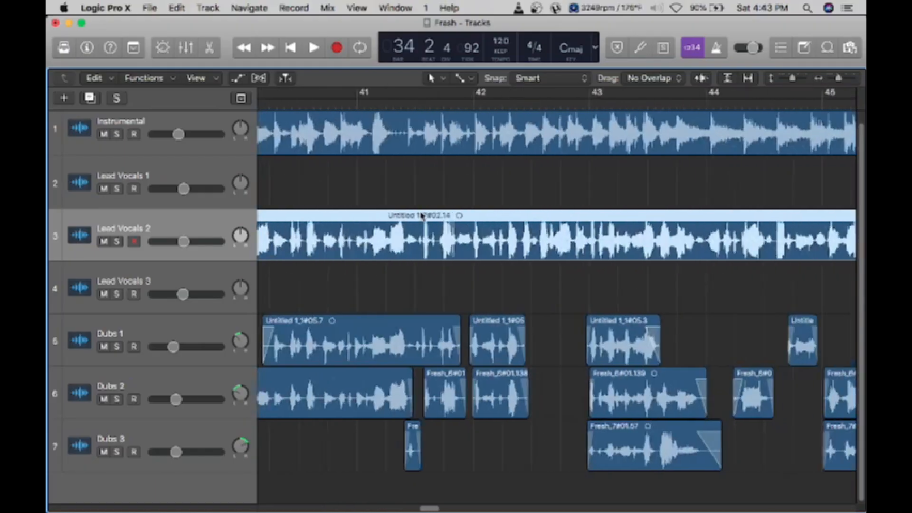
scroll(422, 217, right, 8)
scroll(538, 225, left, 4)
scroll(551, 204, up, 5)
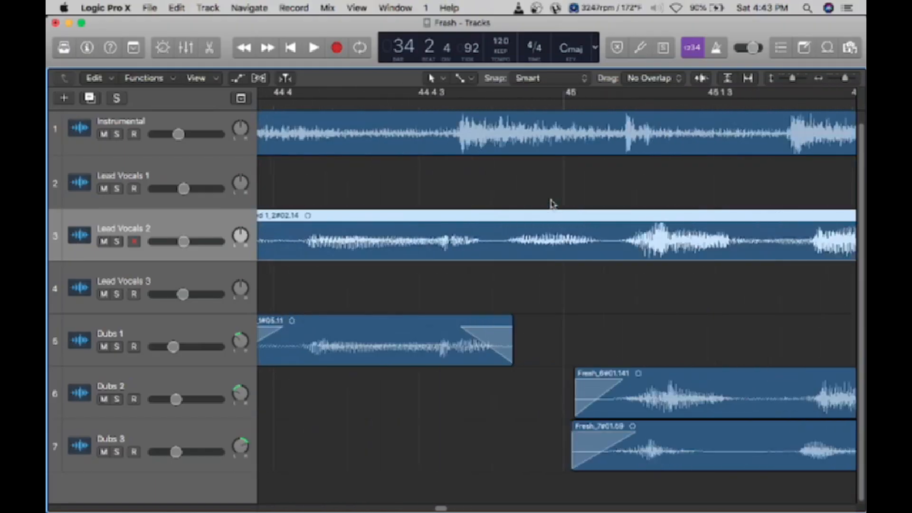
scroll(551, 204, right, 10)
scroll(551, 204, left, 5)
scroll(552, 203, right, 8)
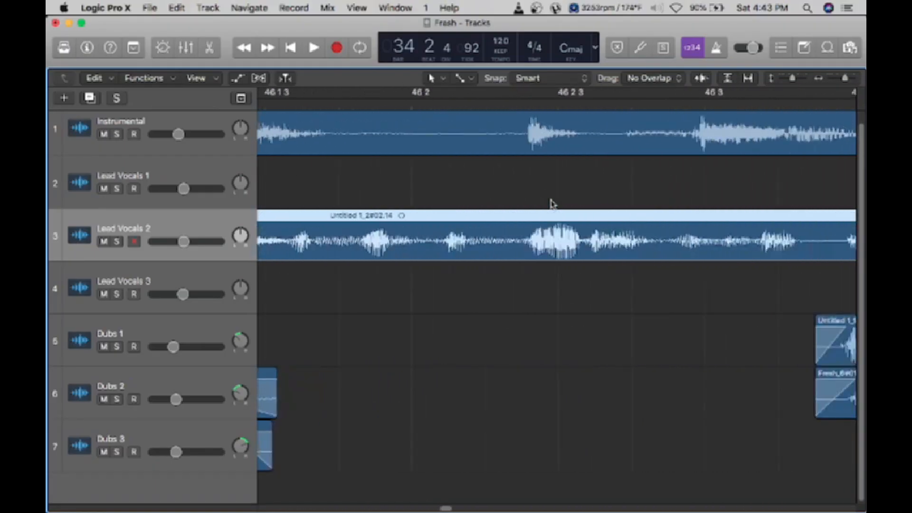
scroll(552, 223, down, 3)
scroll(551, 223, down, 1)
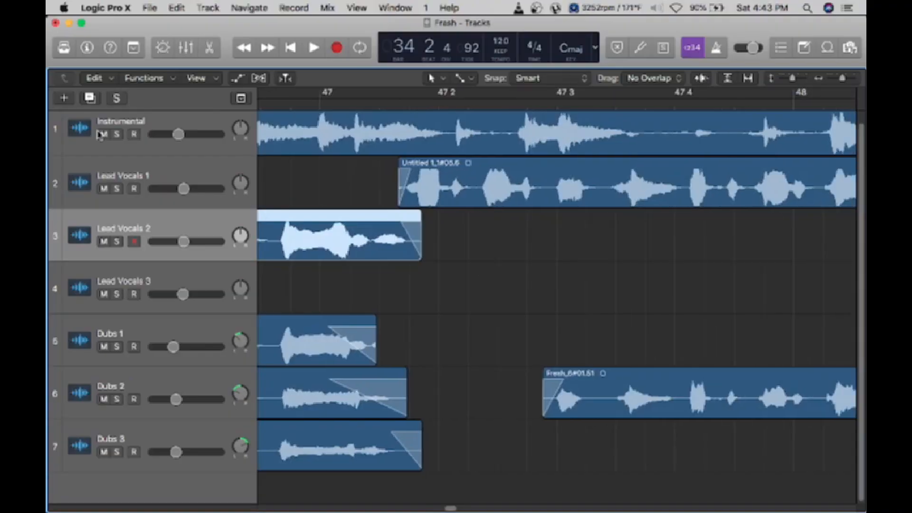
- Mute the Instrumental track and play the handover from Lead Vocals 2 to Lead Vocals 1 from bar 46 beat 3
click(104, 135)
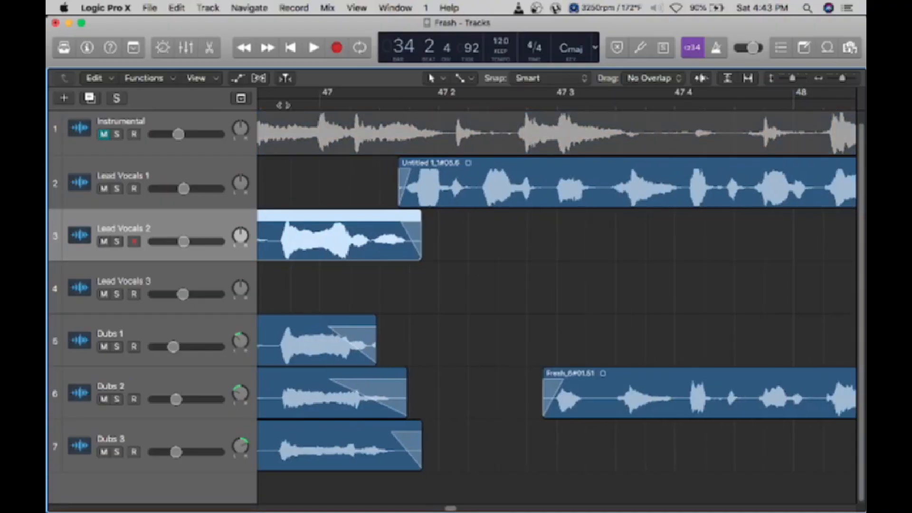
scroll(270, 102, left, 6)
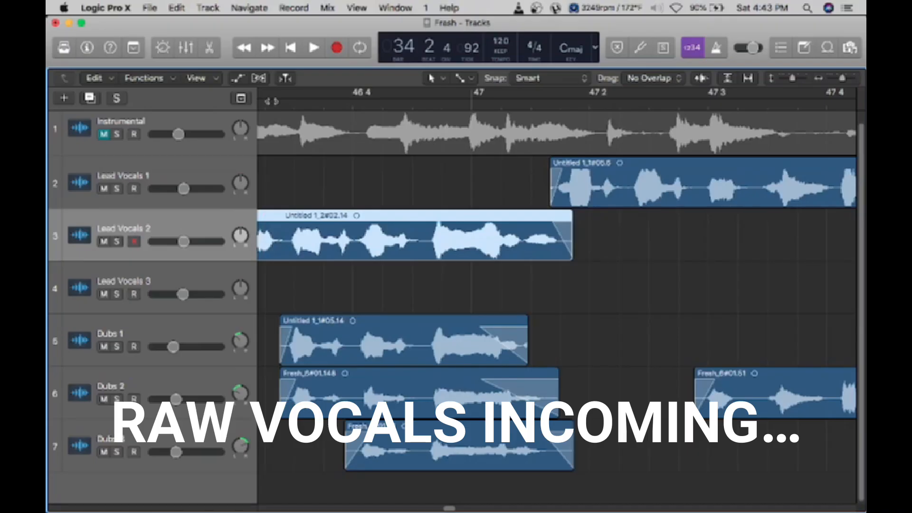
click(264, 102)
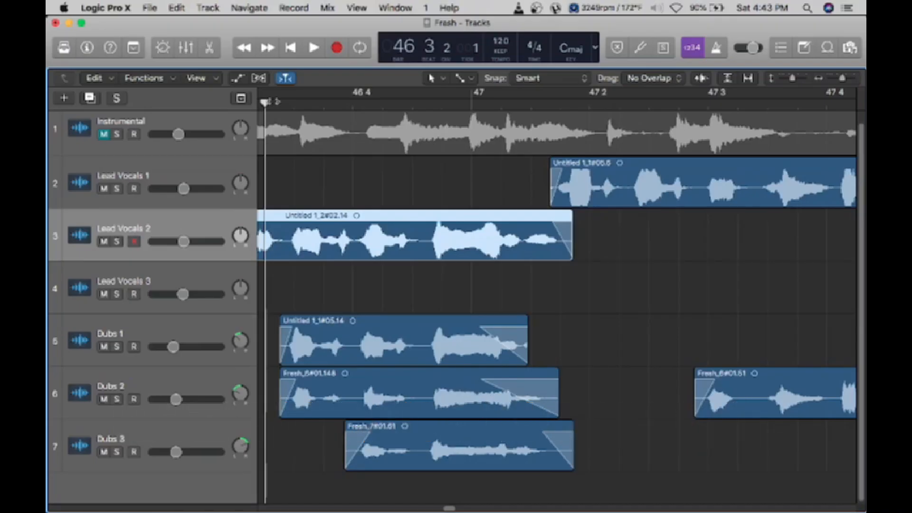
key(space)
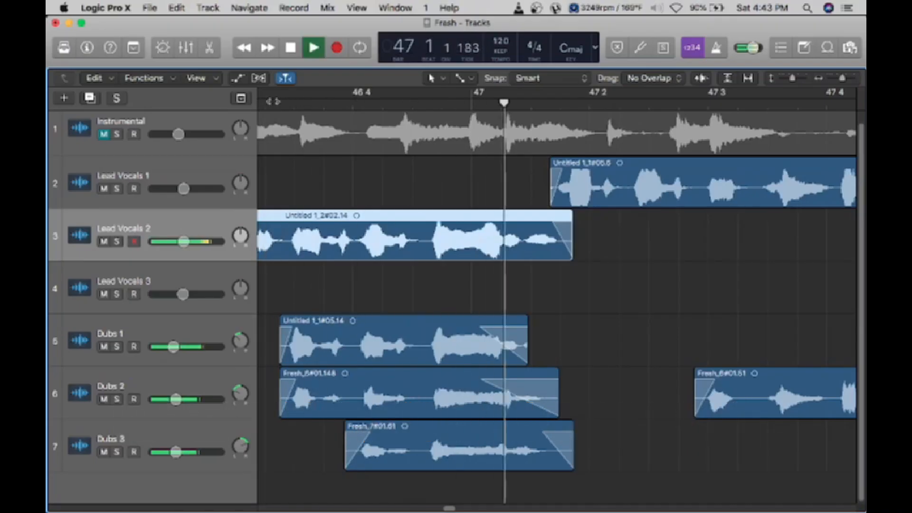
key(space)
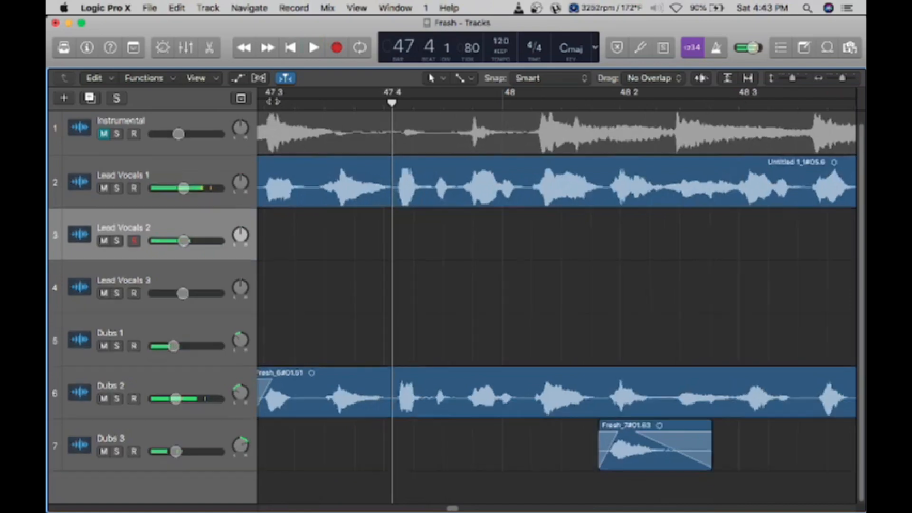
- Extend the start of the Lead Vocals 1 region at bar 47 back into bar 46, over the end of Lead Vocals 2
scroll(325, 209, left, 5)
key(super+Left)
key(super+Left)
key(super+Left)
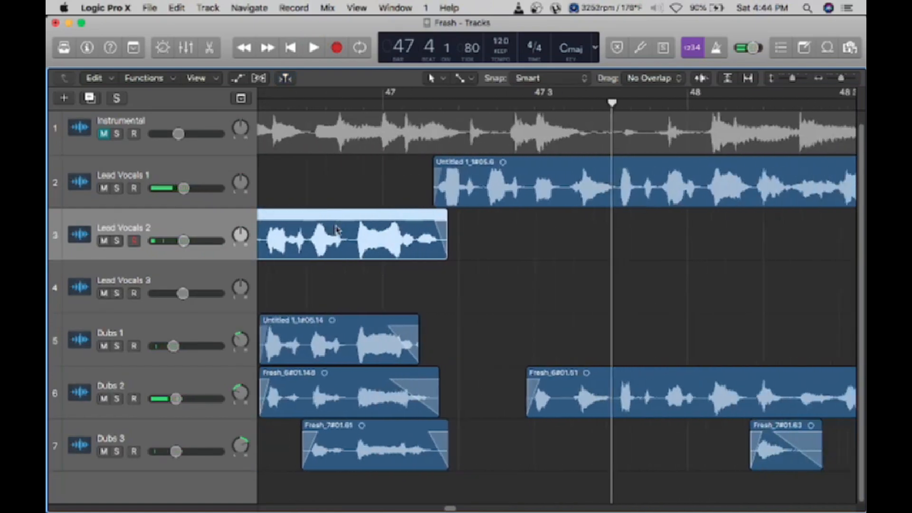
scroll(338, 230, left, 3)
scroll(335, 230, left, 8)
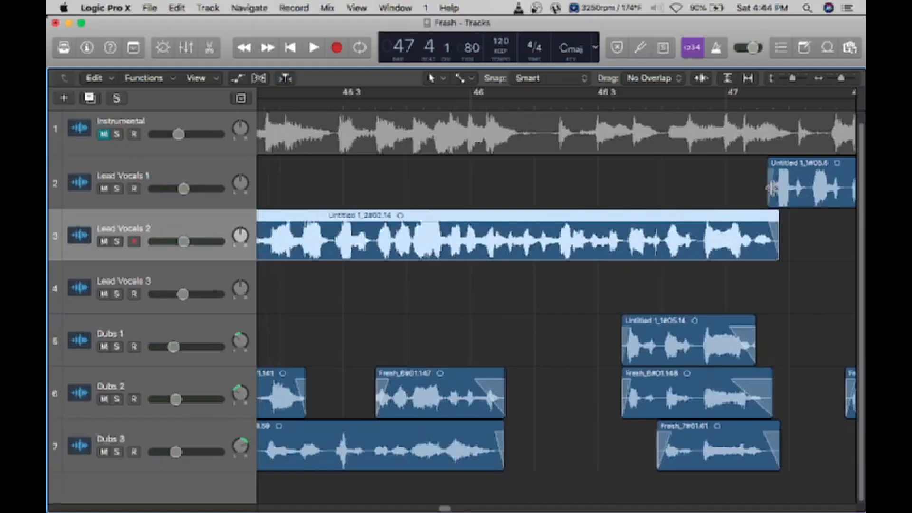
drag(768, 189, 649, 185)
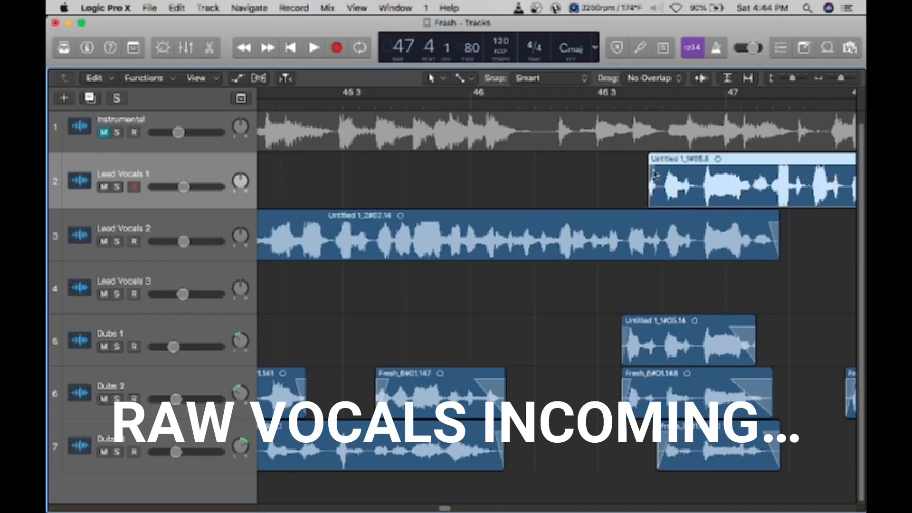
- Play the extended Lead Vocals 1 region together with Lead Vocals 2 from about bar 46 beat 2
click(537, 103)
key(space)
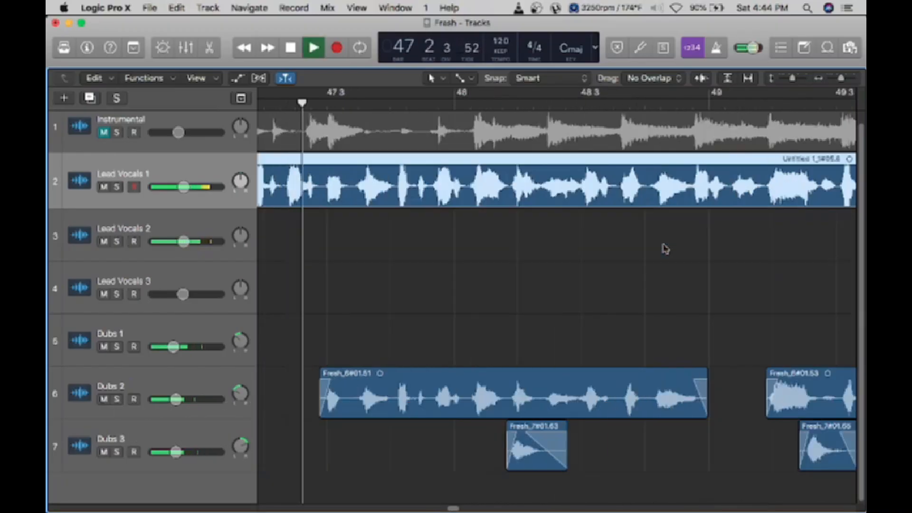
key(space)
- Undo the extension of the Lead Vocals 1 region's start and inspect its short overlap with Lead Vocals 2 at bar 47
scroll(556, 235, left, 5)
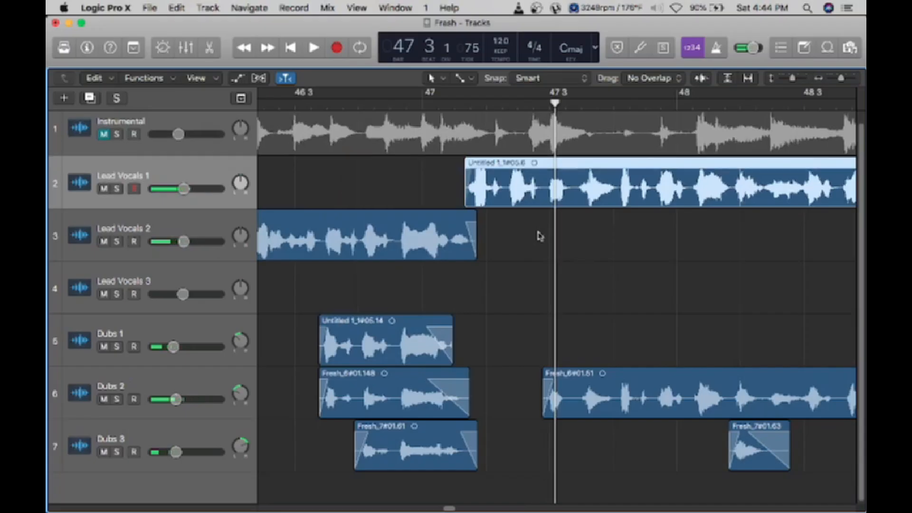
scroll(467, 206, up, 5)
scroll(468, 206, left, 1)
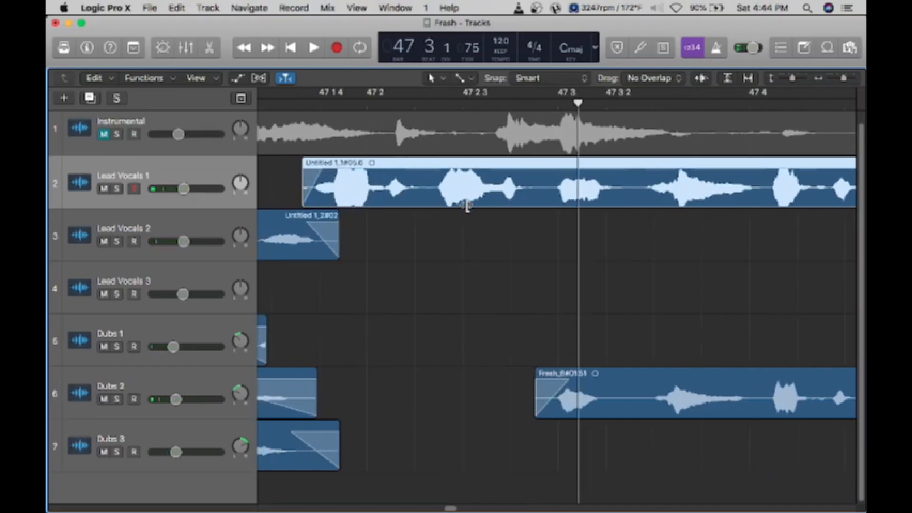
scroll(467, 206, left, 3)
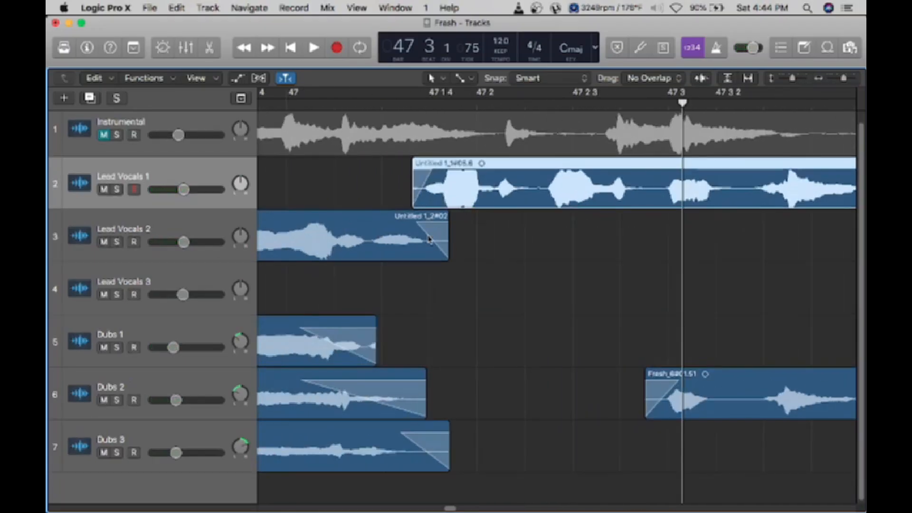
scroll(403, 232, down, 4)
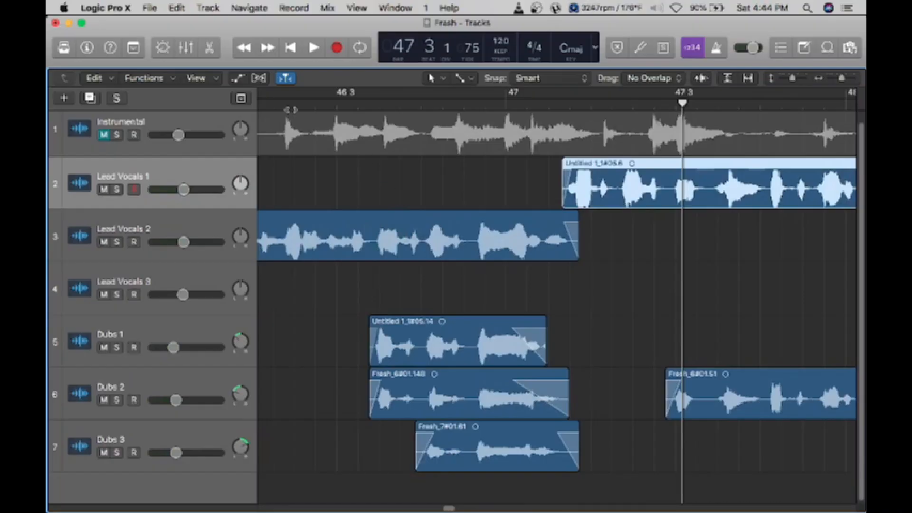
- Play the original lead vocal handover with all Dubs tracks audible, starting from about bar 46 beat 2
click(290, 106)
key(space)
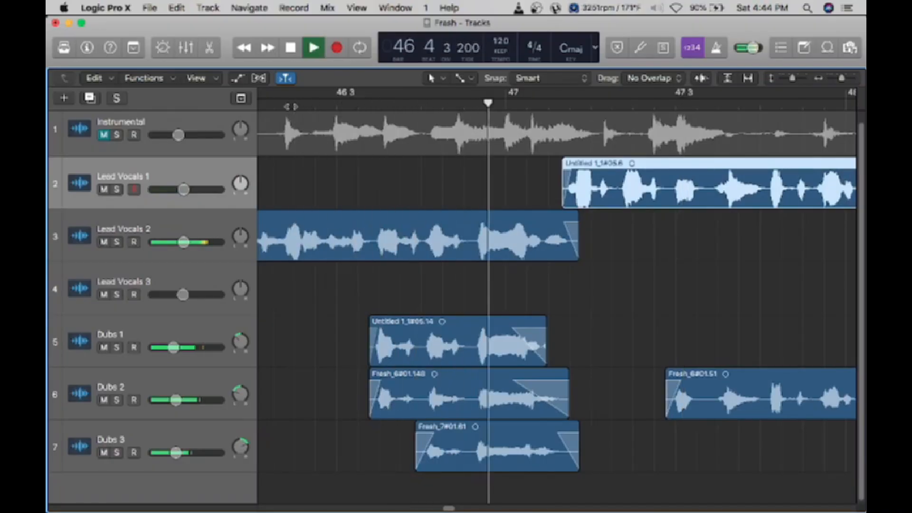
key(space)
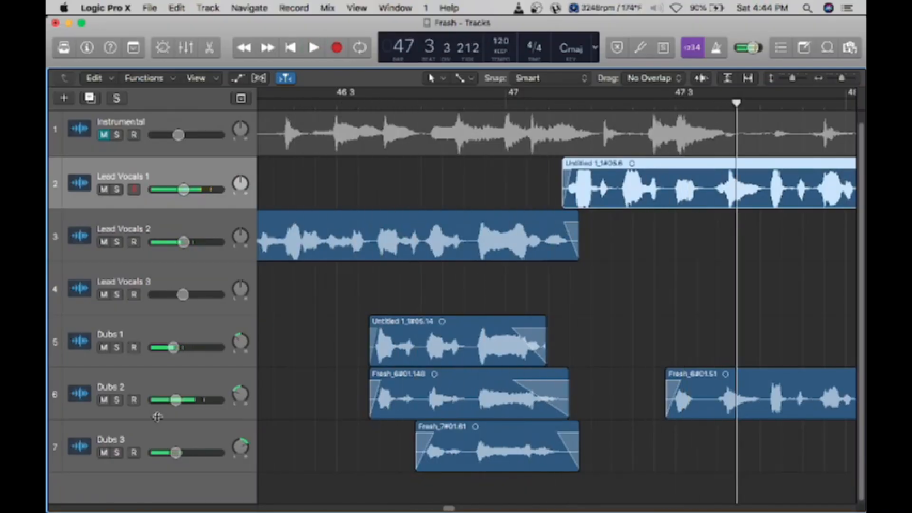
- Mute the Dubs 1, Dubs 2 and Dubs 3 tracks
click(103, 348)
click(104, 400)
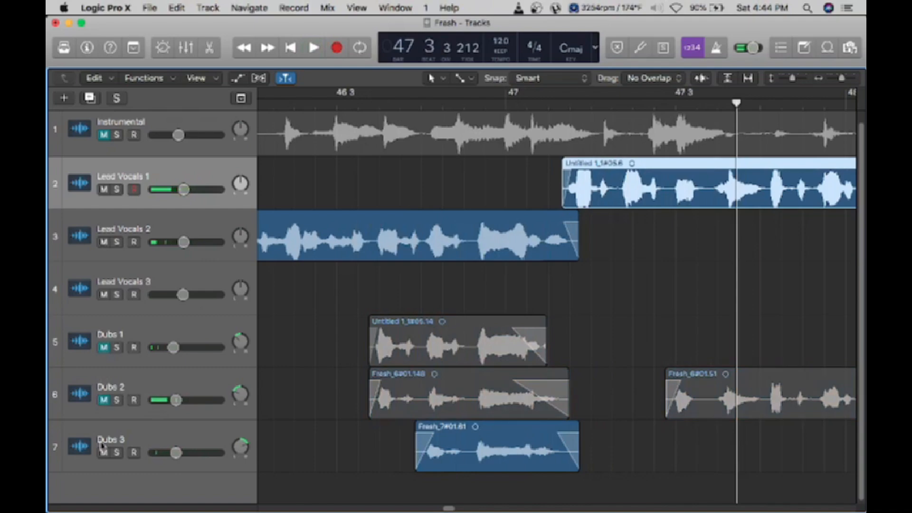
click(103, 452)
- Play the lead vocal handover without the dubs from about bar 46 beat 2, and again from about bar 46 beat 4
click(293, 105)
key(space)
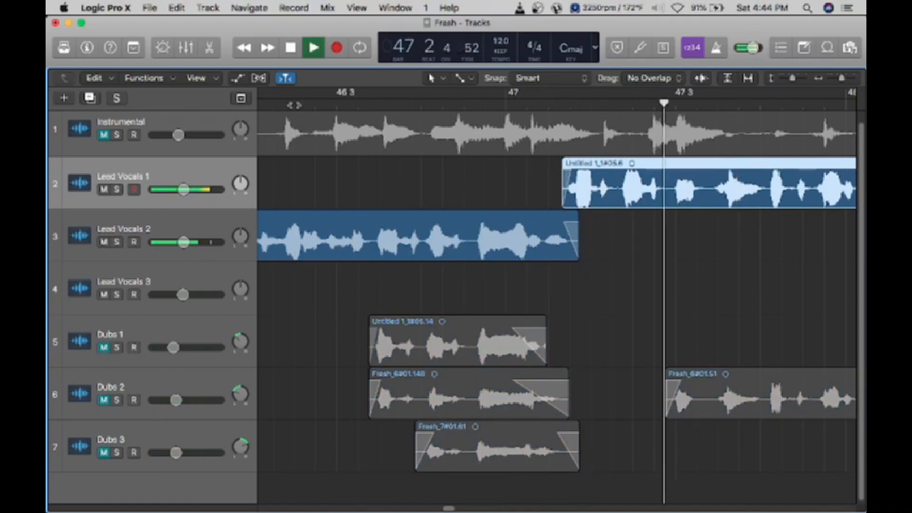
key(space)
click(450, 103)
key(space)
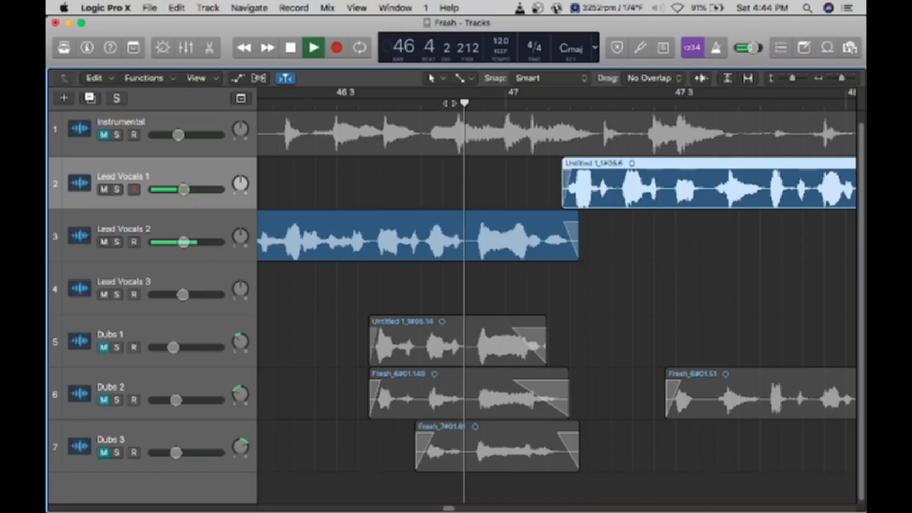
key(space)
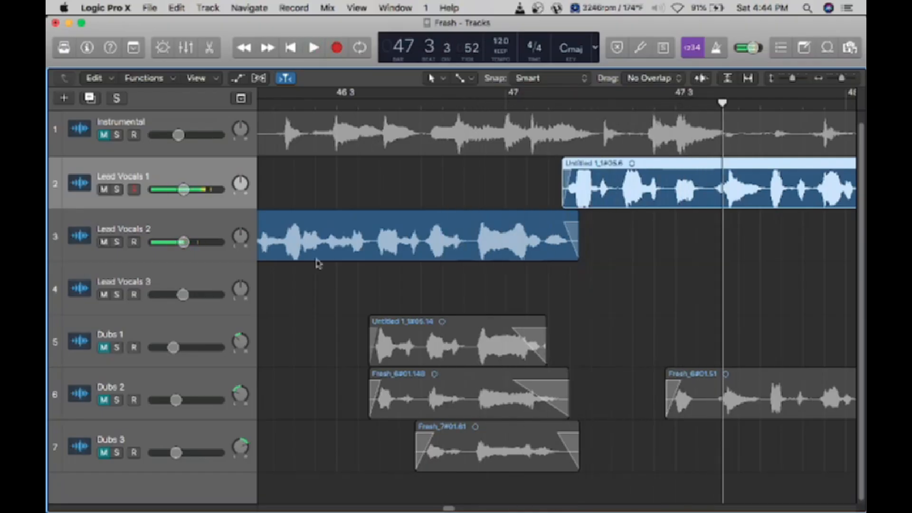
- Unmute the Dubs 1, Dubs 2 and Dubs 3 tracks
click(104, 347)
click(105, 397)
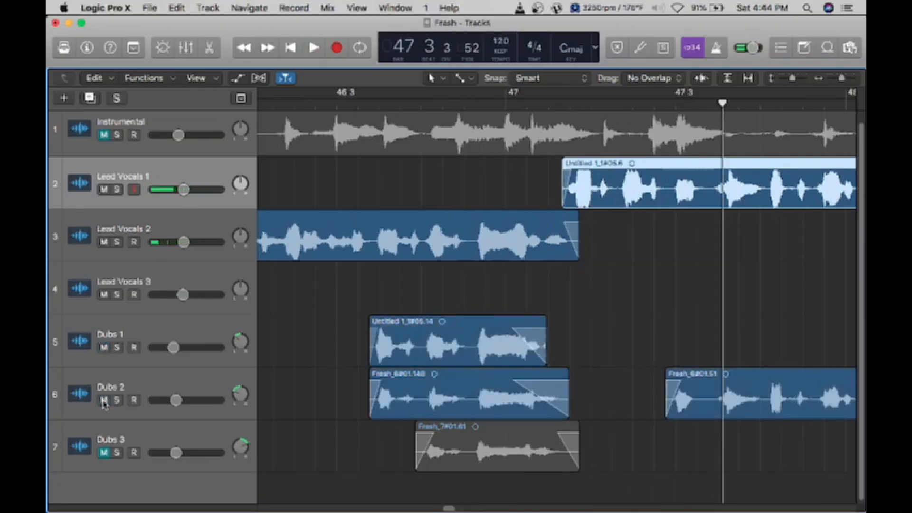
click(107, 454)
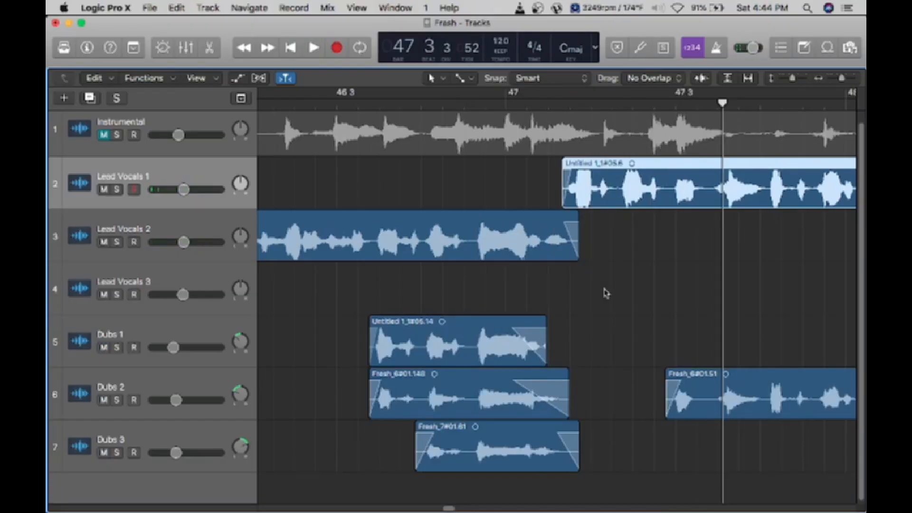
- Examine how the regions alternate between Lead Vocals 1, 2 and 3 across the whole arrangement
key(super+Left)
key(super+Left)
key(super+Left)
key(super+Left)
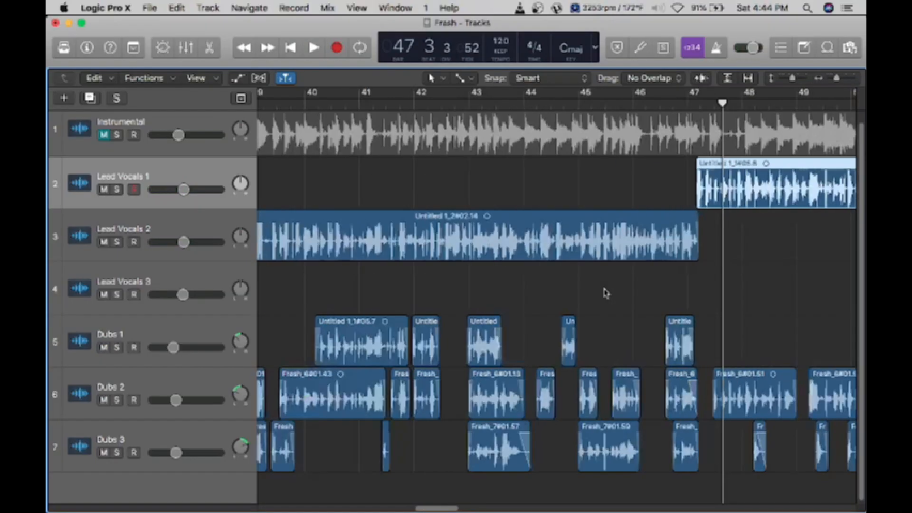
key(super+Left)
key(super+Left)
key(super+Left)
key(super+Left)
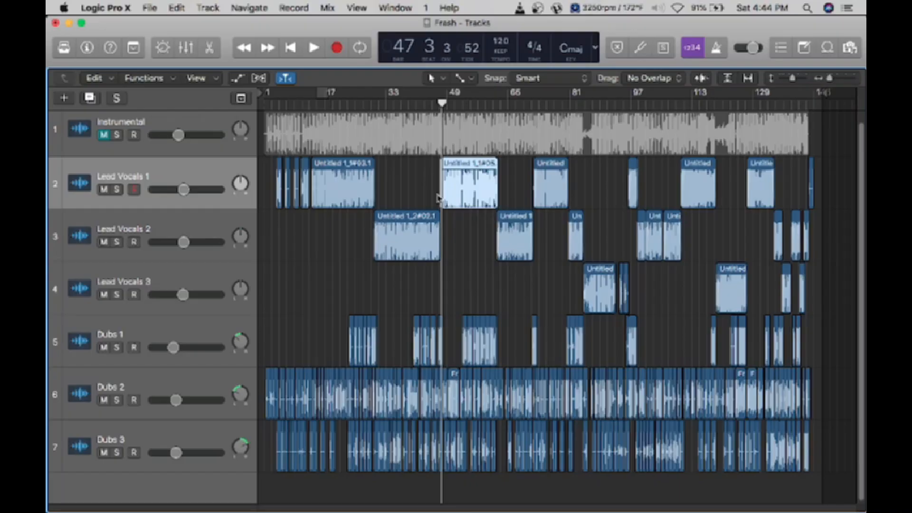
- Inspect the Lead Vocals 1 region after bar 47, and the earlier lead vocal and Dubs regions up to about bar 29
key(super+Right)
key(super+Right)
key(super+Right)
key(super+Right)
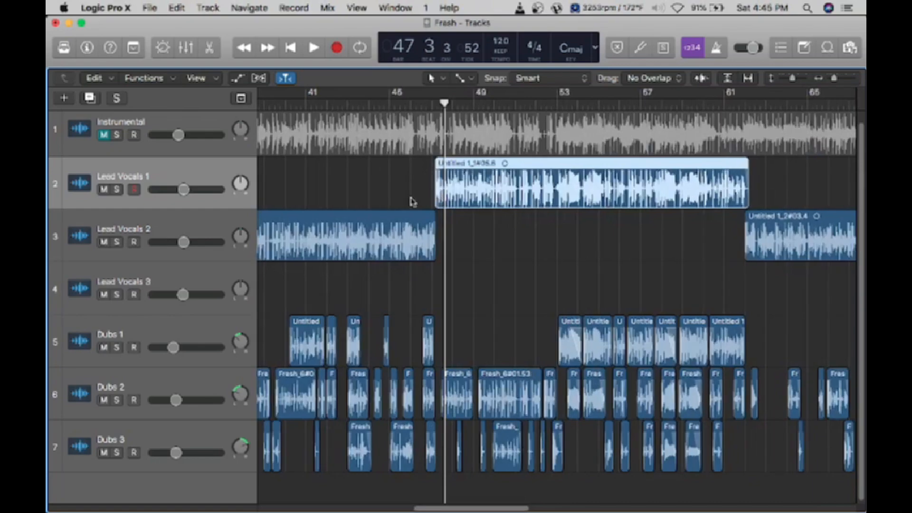
scroll(412, 202, left, 15)
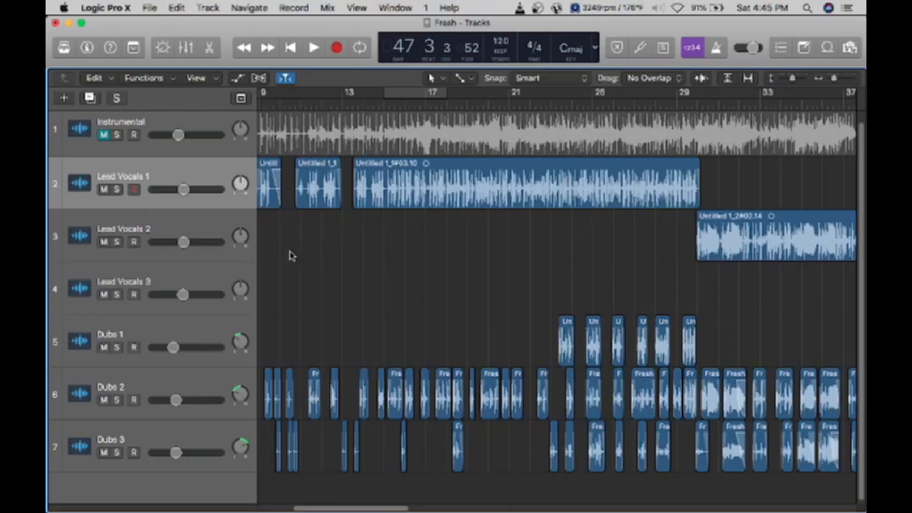
scroll(447, 279, left, 5)
scroll(447, 280, right, 5)
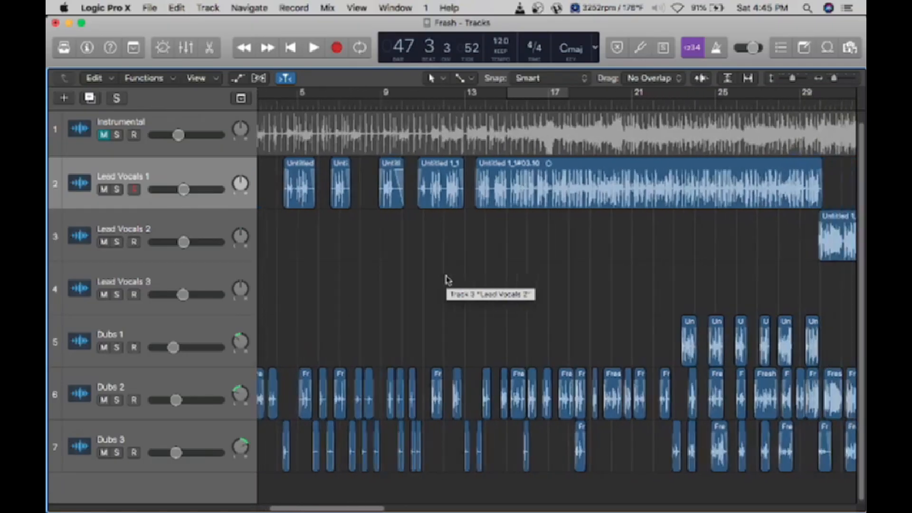
- Unmute and select the Instrumental track, and return the playhead to the start of the project
key(z)
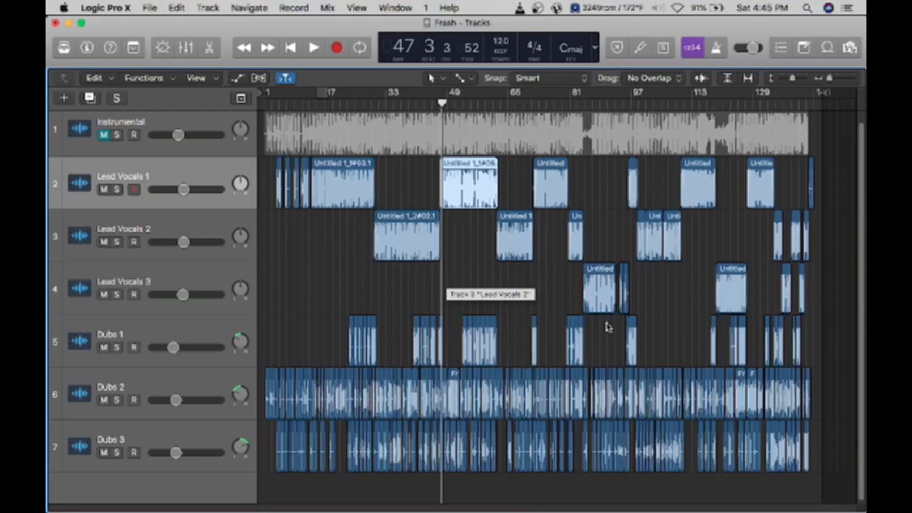
click(103, 135)
click(331, 290)
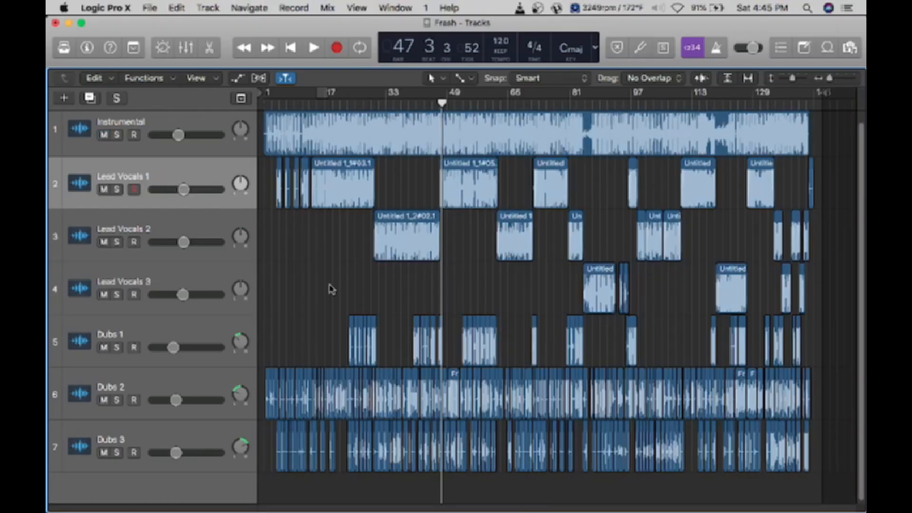
click(150, 121)
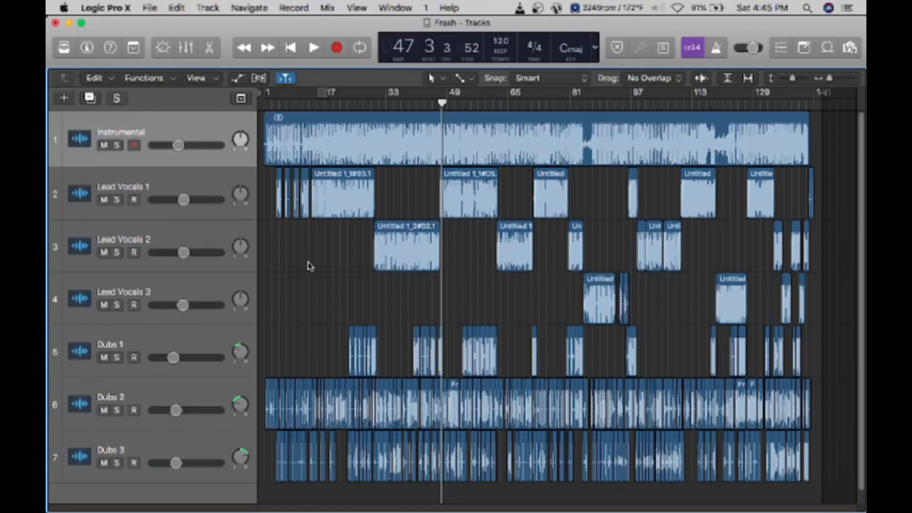
key(Return)
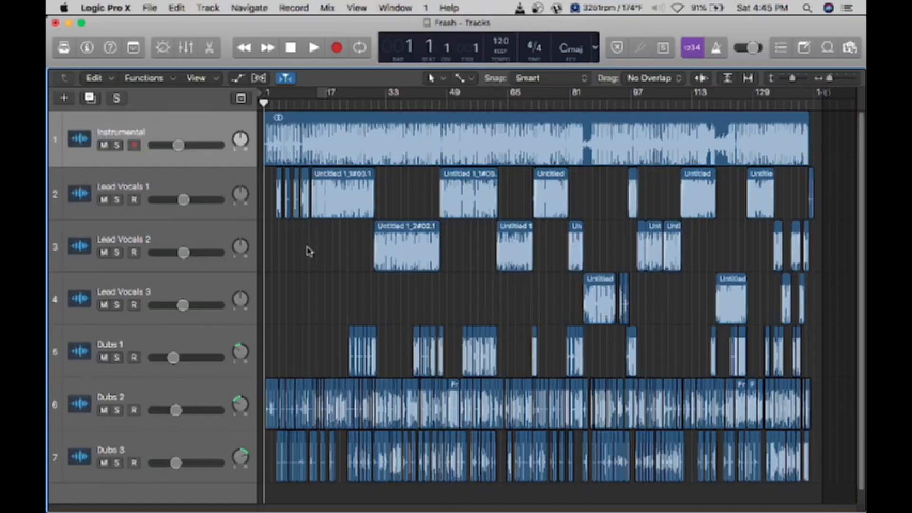
- Compare the volume settings of the Instrumental and Lead Vocals 1 tracks
click(177, 146)
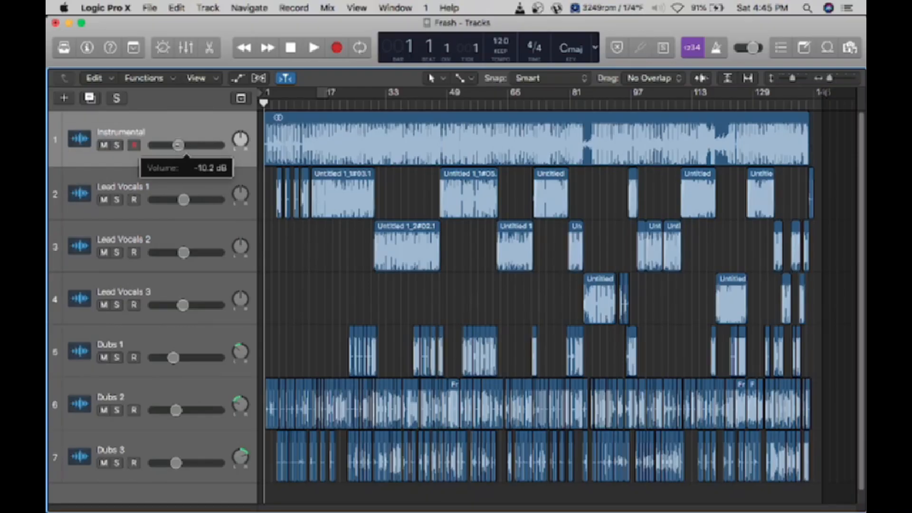
click(184, 199)
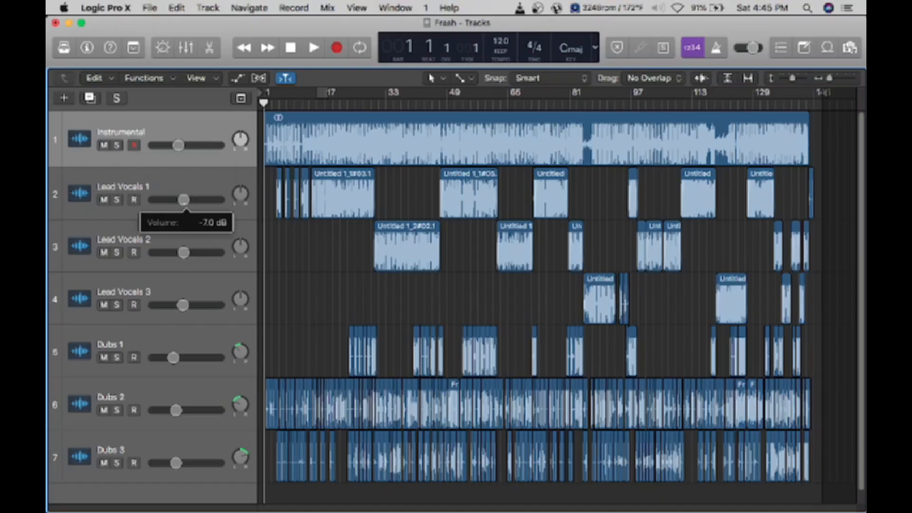
click(178, 145)
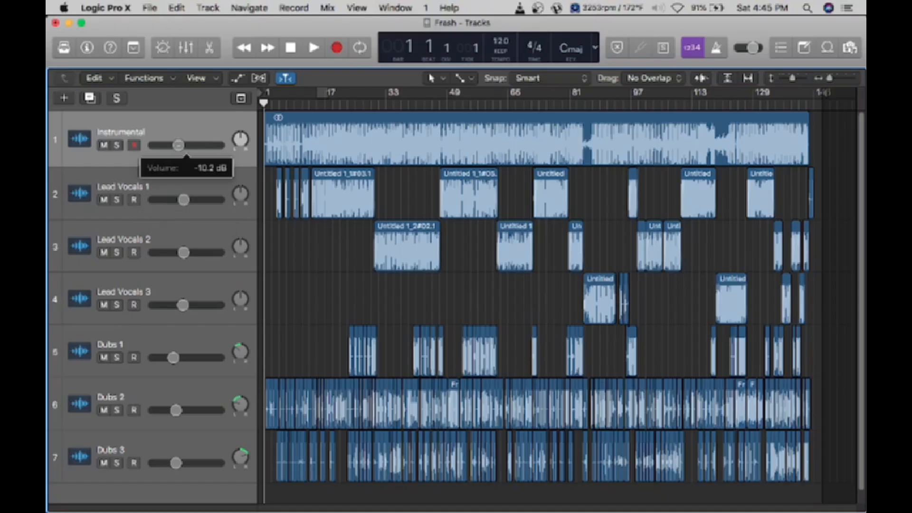
click(184, 200)
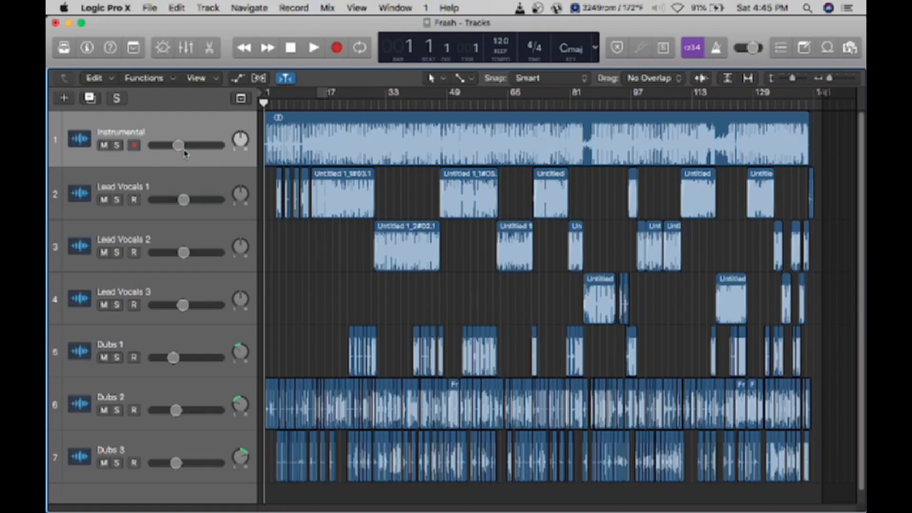
- Lower Lead Vocals 1 to about -10 dB, level with the Instrumental, and bring Lead Vocals 2 down to a similar volume
click(184, 200)
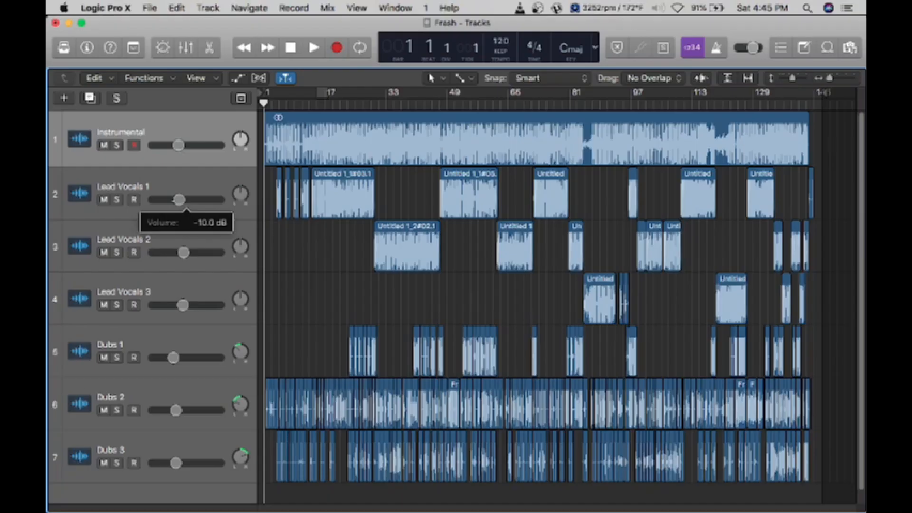
click(179, 146)
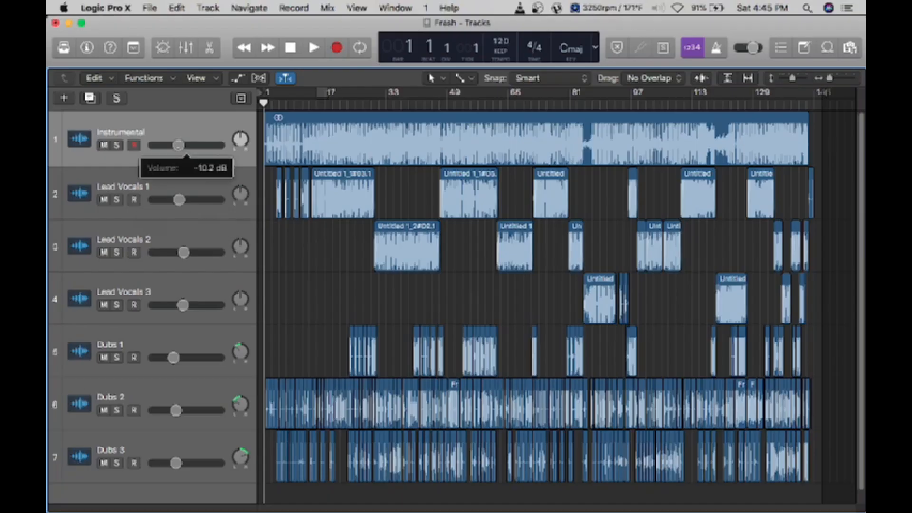
click(180, 146)
click(180, 200)
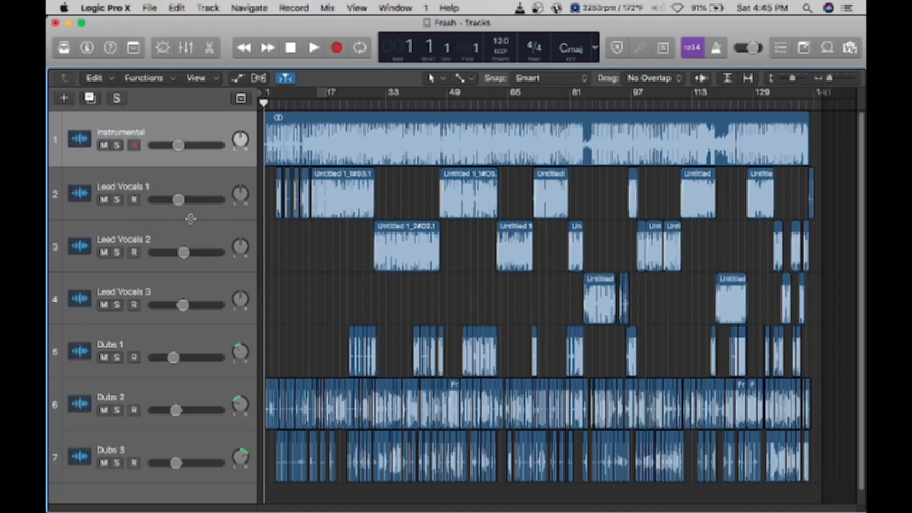
drag(183, 253, 179, 252)
- Play the lowered lead vocals against the instrumental from about bar 31, and again from about bar 50
click(380, 103)
key(space)
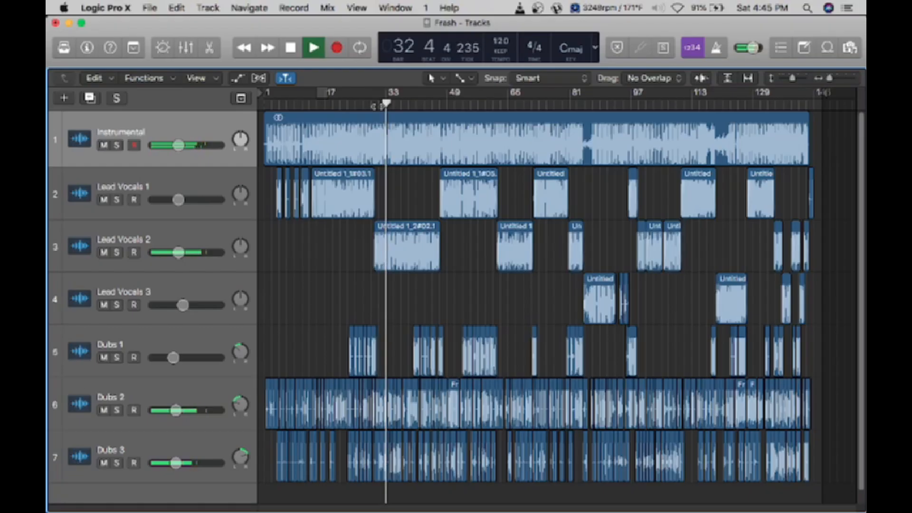
key(space)
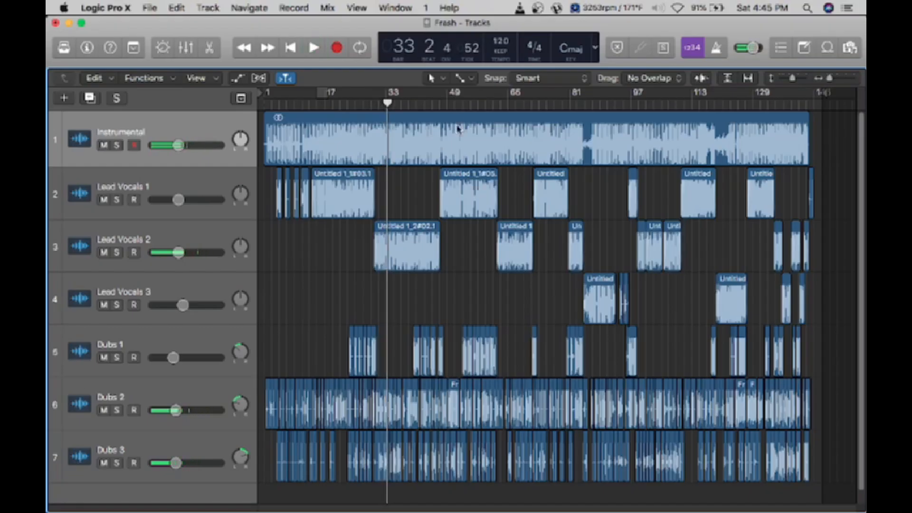
click(450, 104)
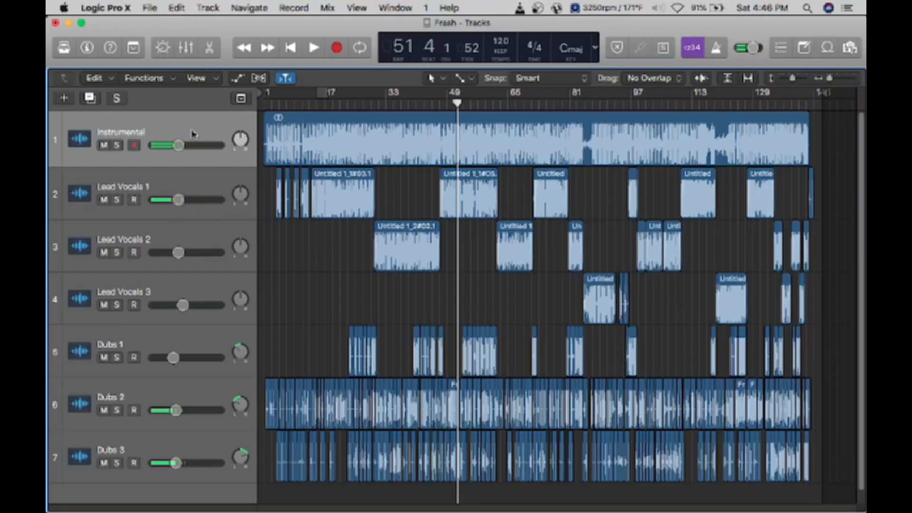
- Raise Lead Vocals 1 and Lead Vocals 2 back to -7.0 dB and check the Lead Vocals 3 volume
click(176, 8)
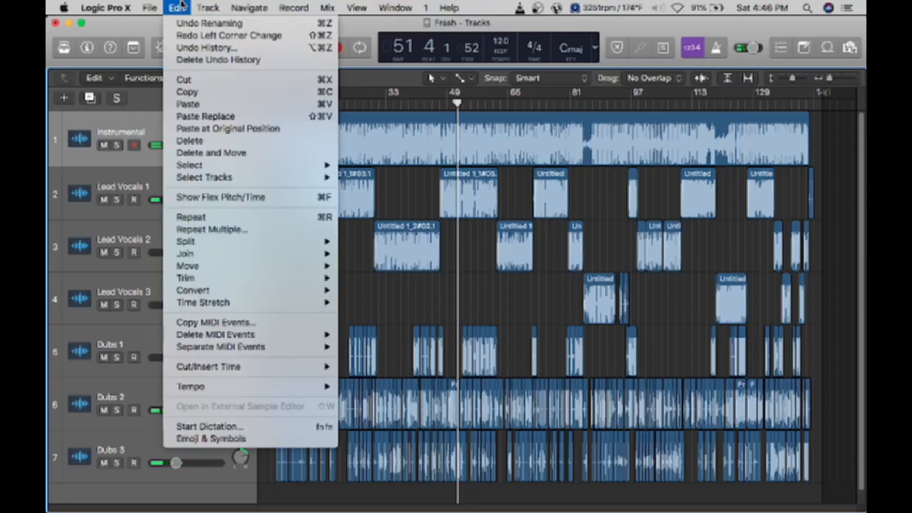
click(143, 32)
drag(176, 204, 183, 204)
click(179, 252)
drag(179, 253, 183, 253)
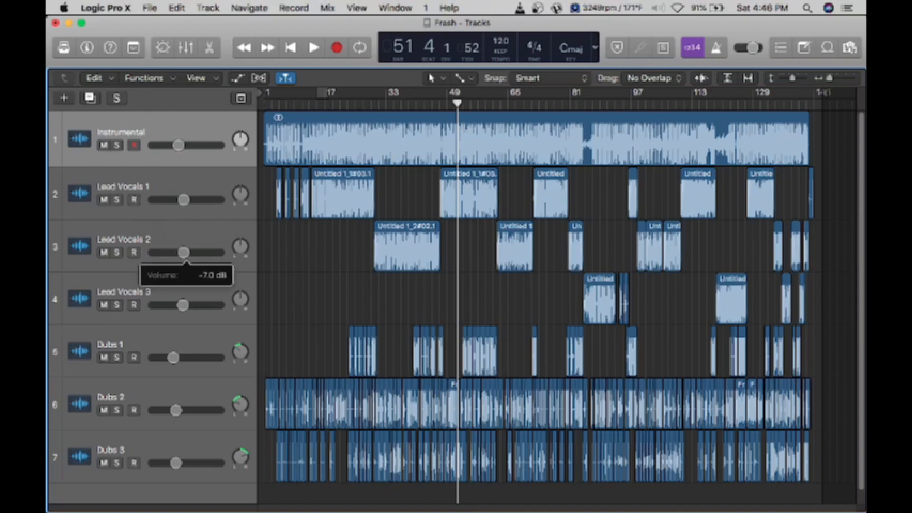
click(183, 313)
drag(183, 303, 183, 303)
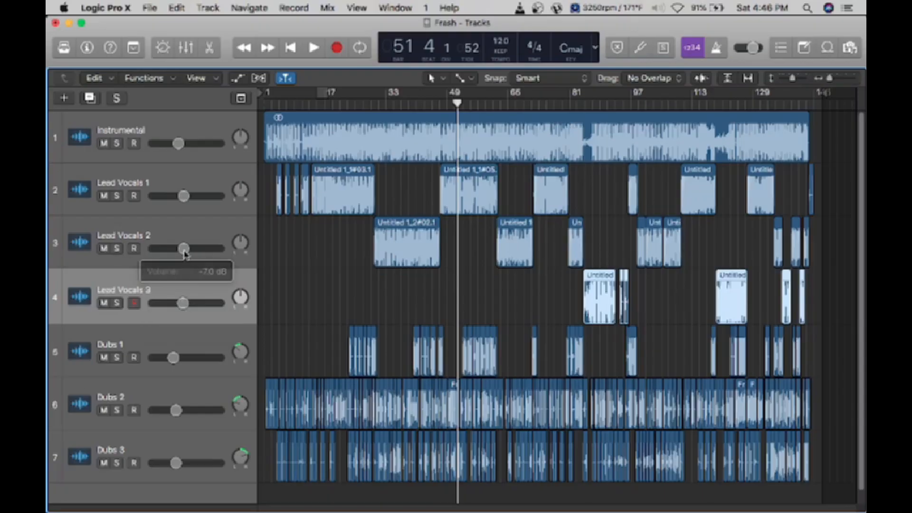
click(308, 309)
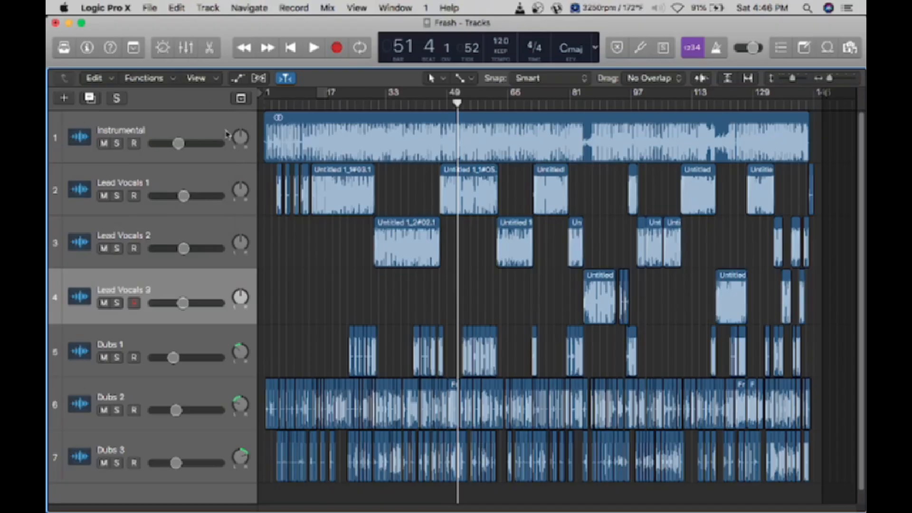
- Select the Instrumental track and show the mixer with the Audio FX inserts of all channels in view
click(151, 128)
click(339, 280)
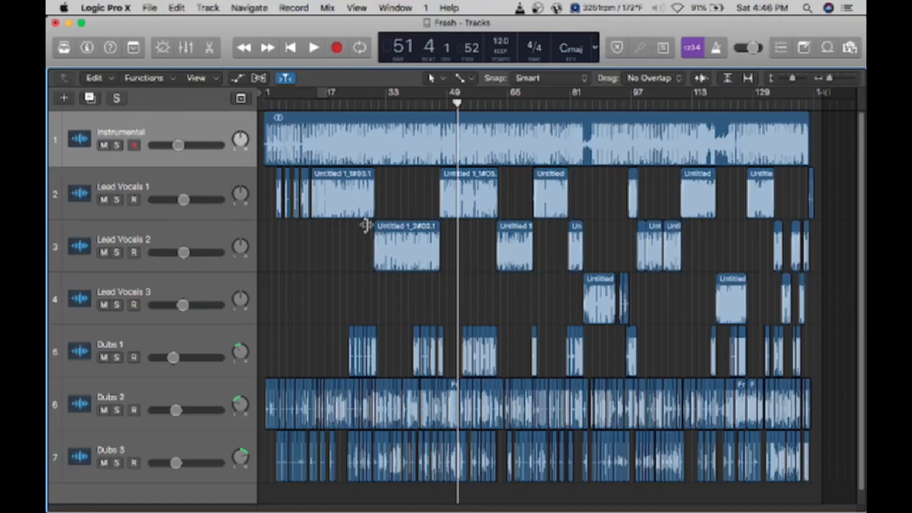
click(187, 48)
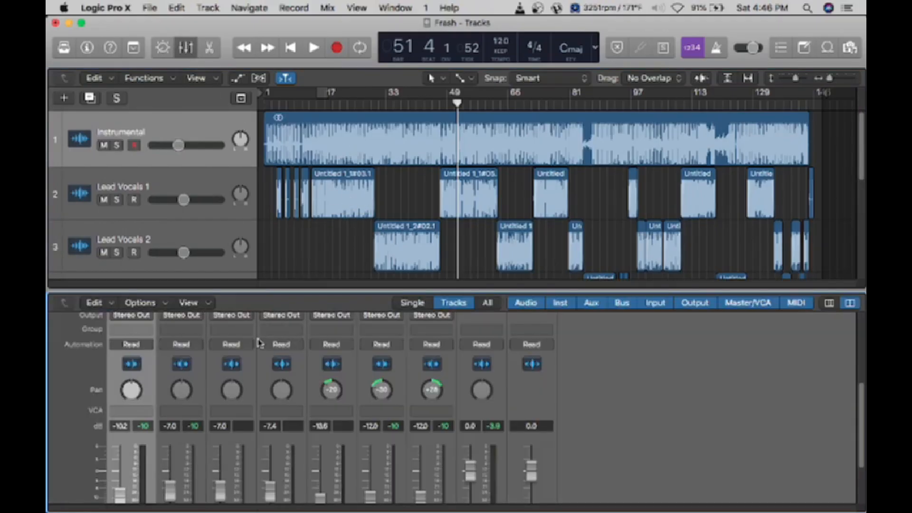
scroll(259, 343, up, 5)
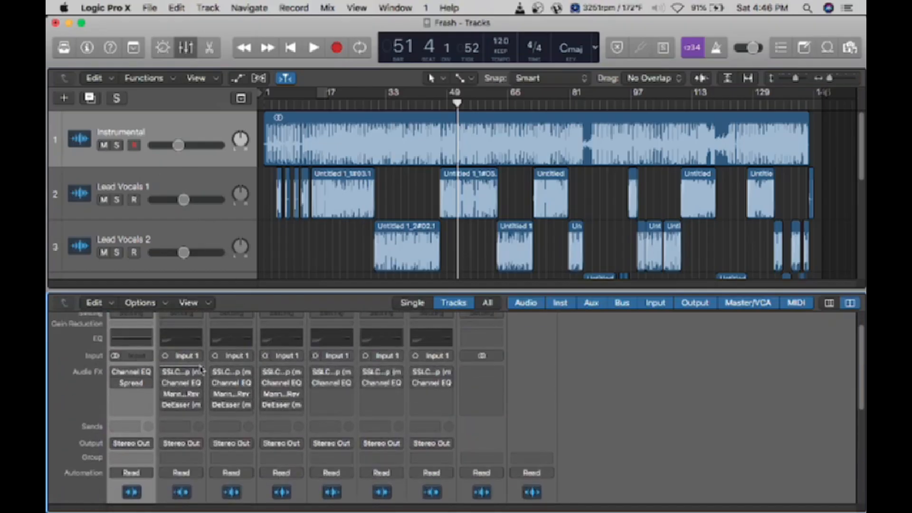
- Review the regions and effect chains of Lead Vocals 1 and Lead Vocals 2 by selecting each track in turn
key(Down)
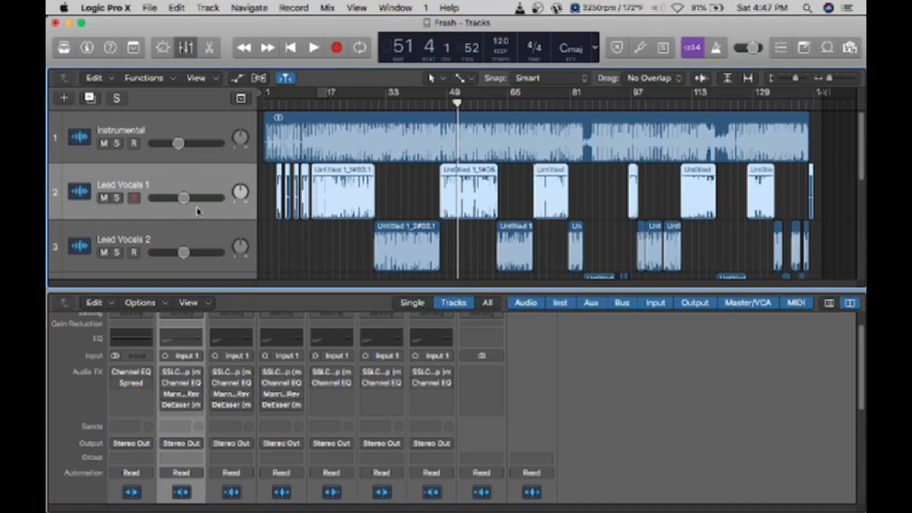
click(286, 248)
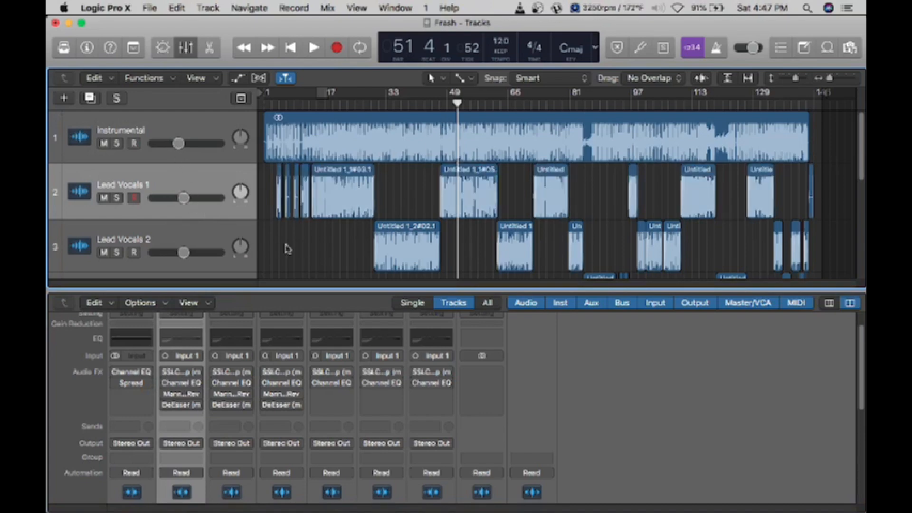
click(181, 200)
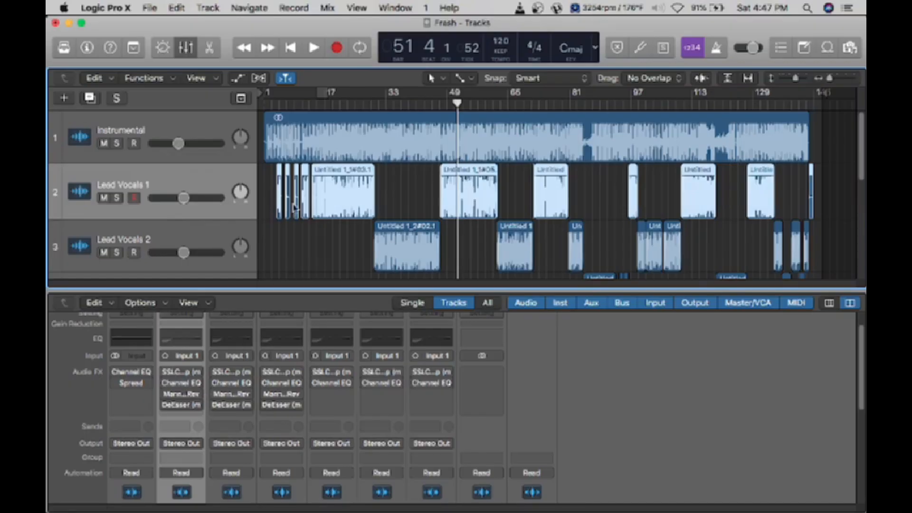
scroll(297, 260, down, 2)
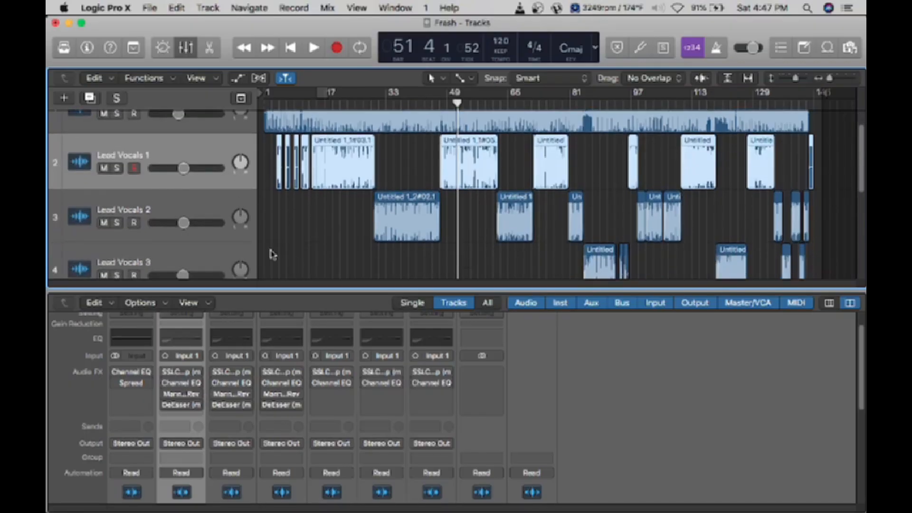
click(192, 211)
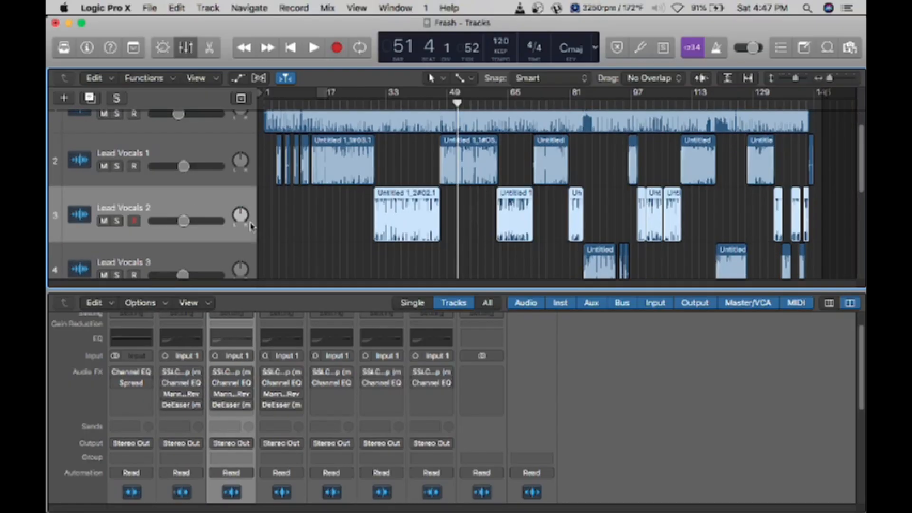
click(151, 171)
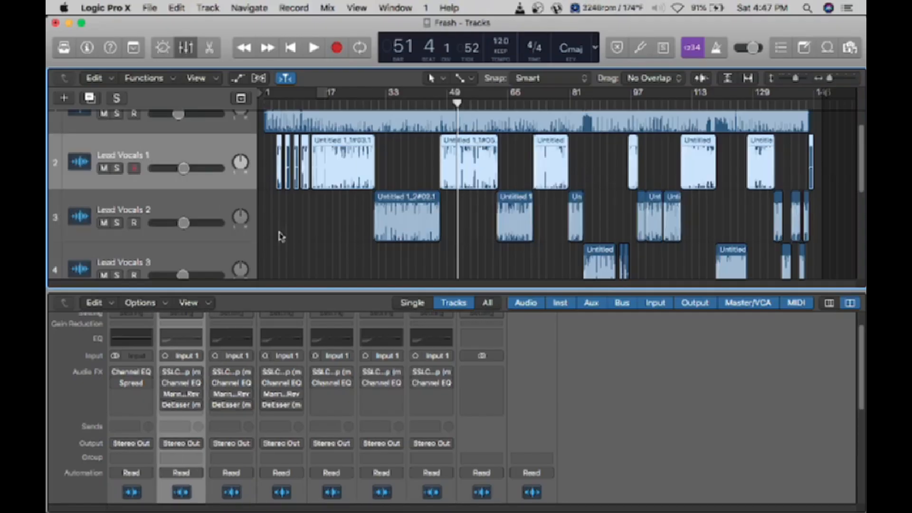
- Open the SSLComp compressor on Lead Vocals 1, place the playhead at bar 14 beat 4, and move the plug-in window off the track headers
click(147, 157)
click(181, 371)
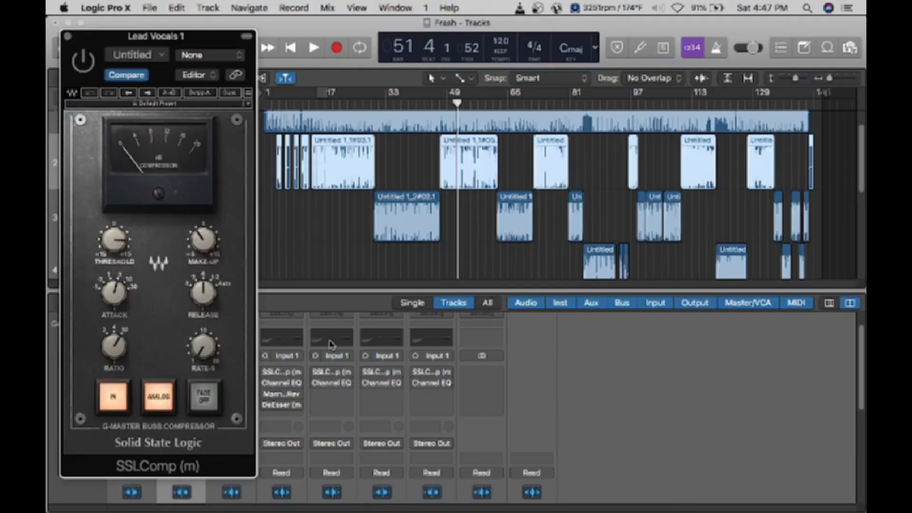
click(317, 101)
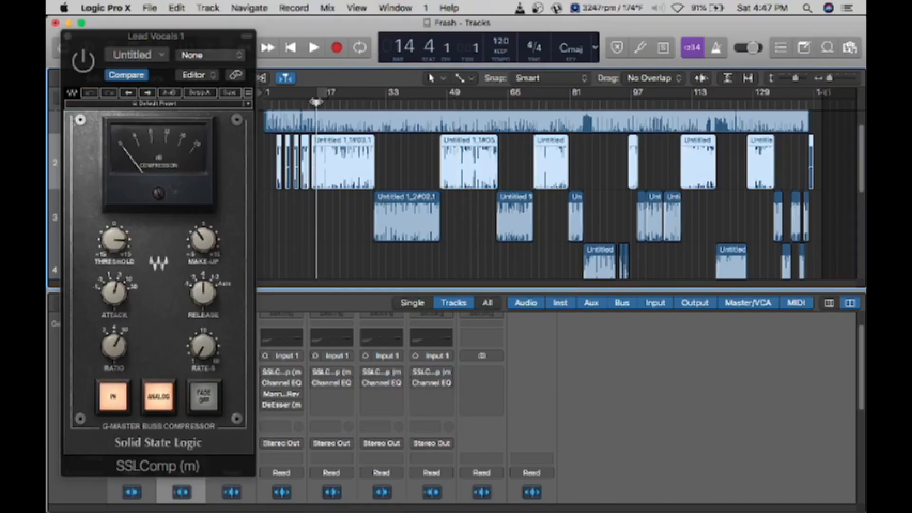
drag(101, 41, 571, 67)
- Solo Lead Vocals 1 and play it from bar 14 beat 4 to about bar 17 with the compressor open
key(s)
key(space)
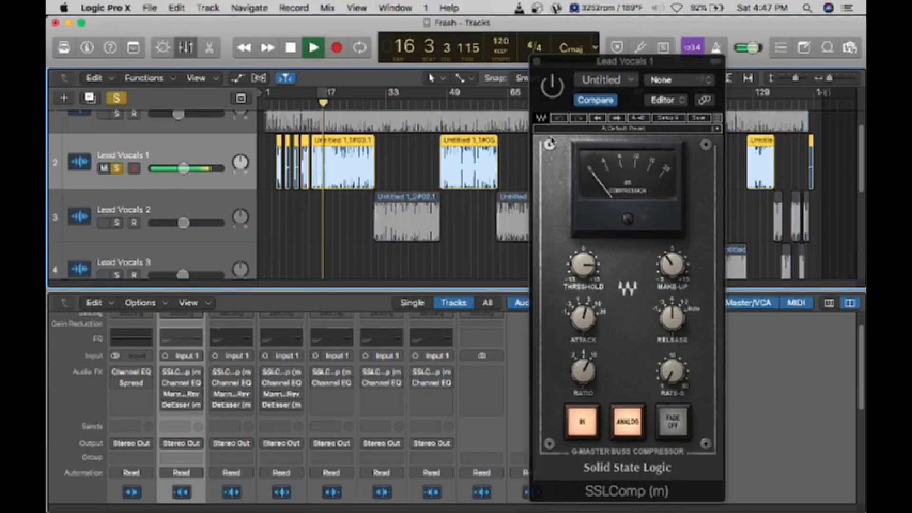
key(space)
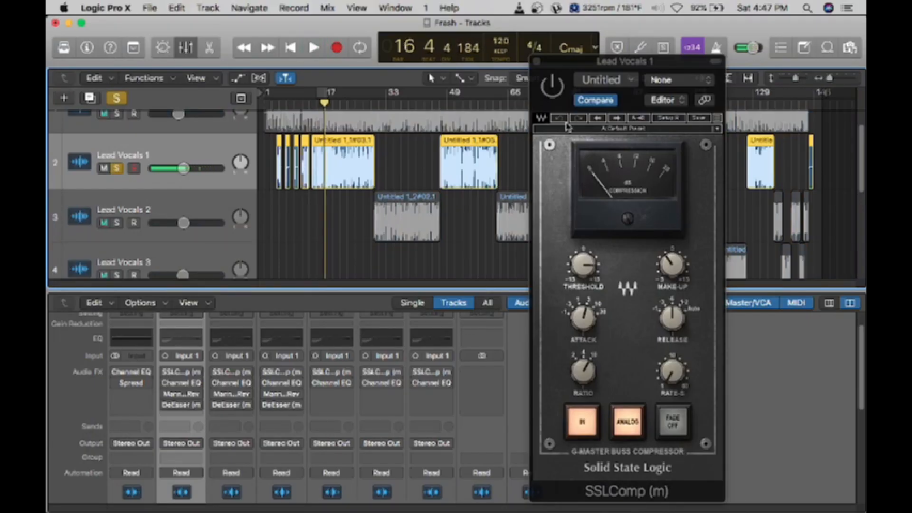
key(space)
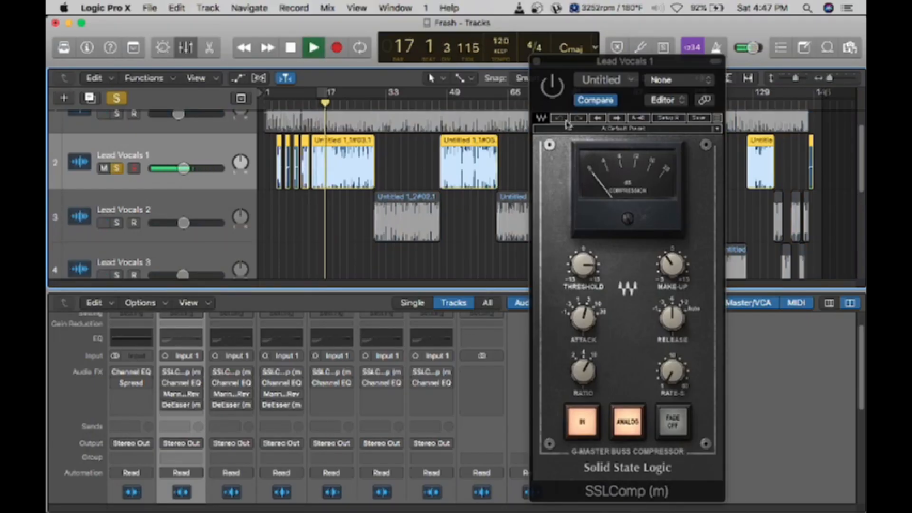
key(space)
- Play the soloed Lead Vocals 1 from bar 51 and move the SSLComp window aside to watch its compression meter
click(454, 103)
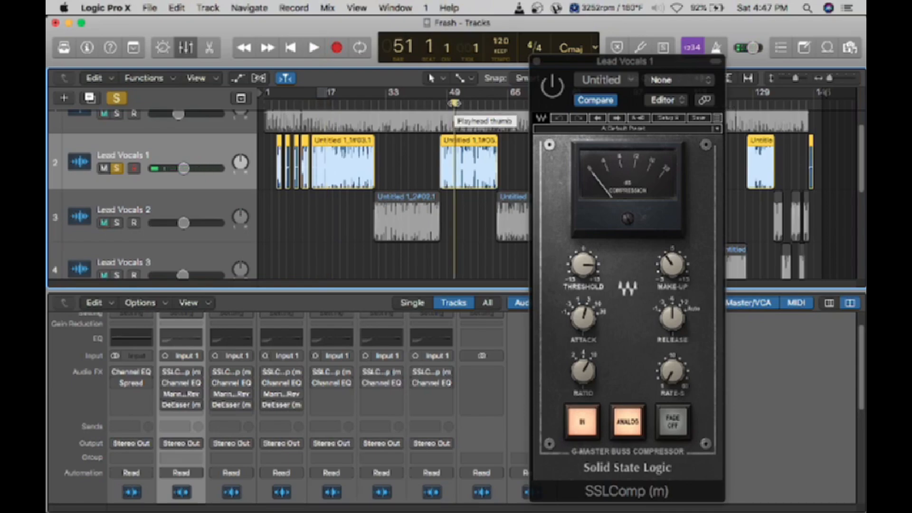
key(space)
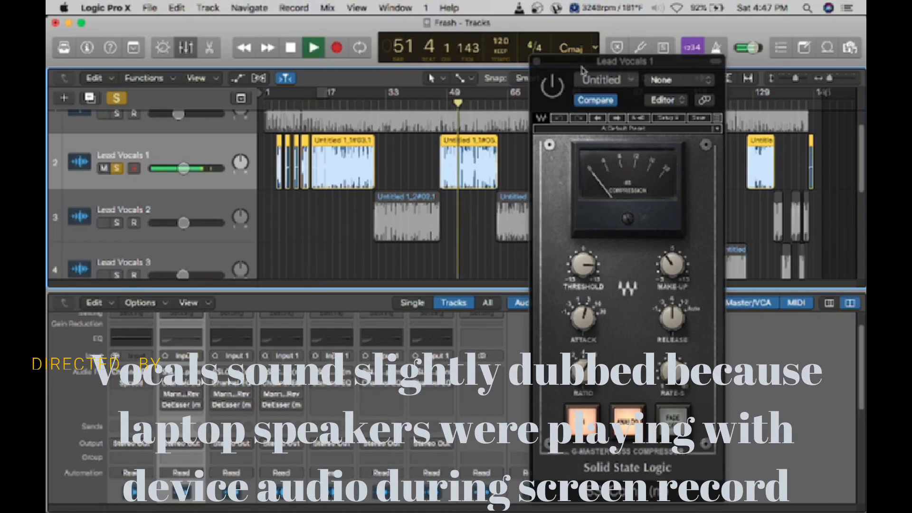
drag(551, 61, 641, 58)
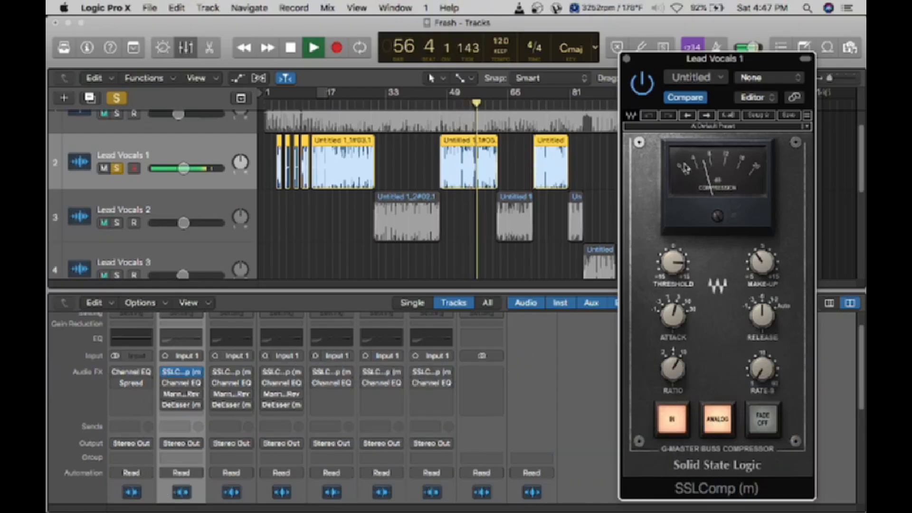
- Stop playback, solo the Instrumental alongside Lead Vocals 1, and play both tracks together from bar 52
key(space)
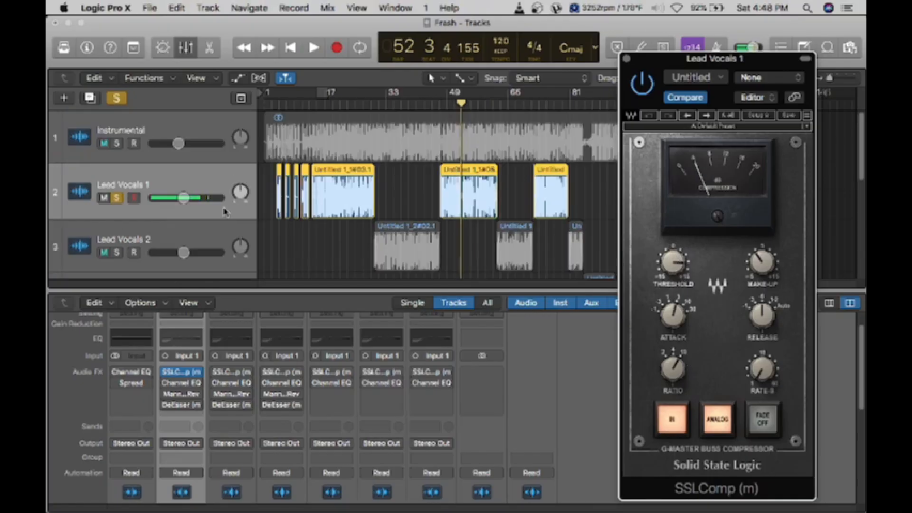
click(116, 143)
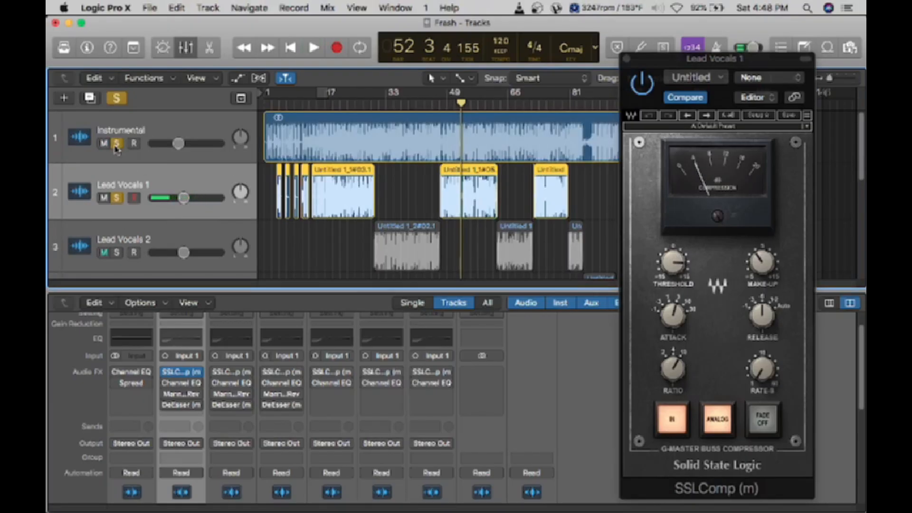
key(space)
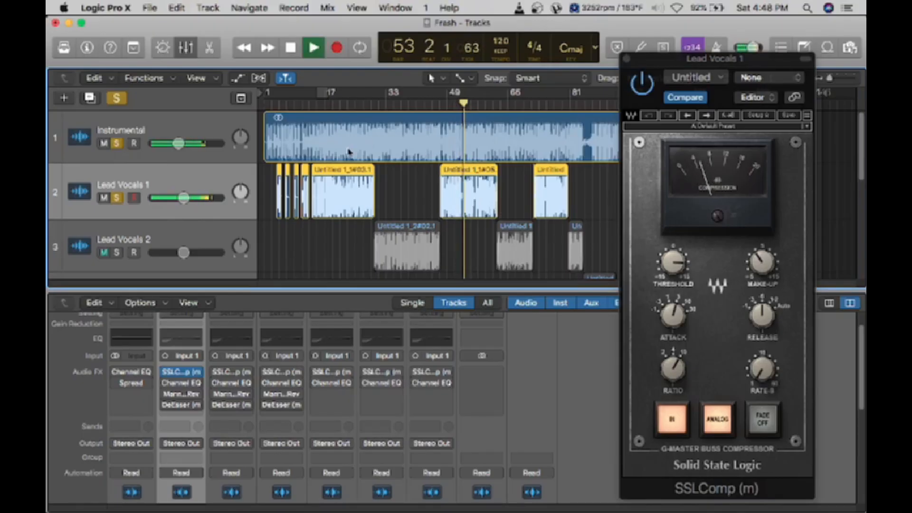
- Bypass the SSLComp on Lead Vocals 1 and listen to the vocal against the Instrumental up to about bar 59
click(651, 87)
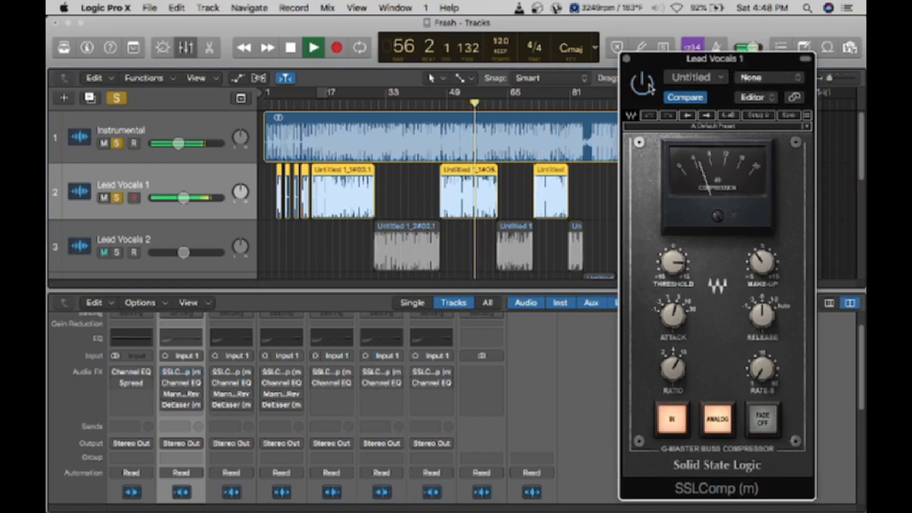
key(space)
key(space)
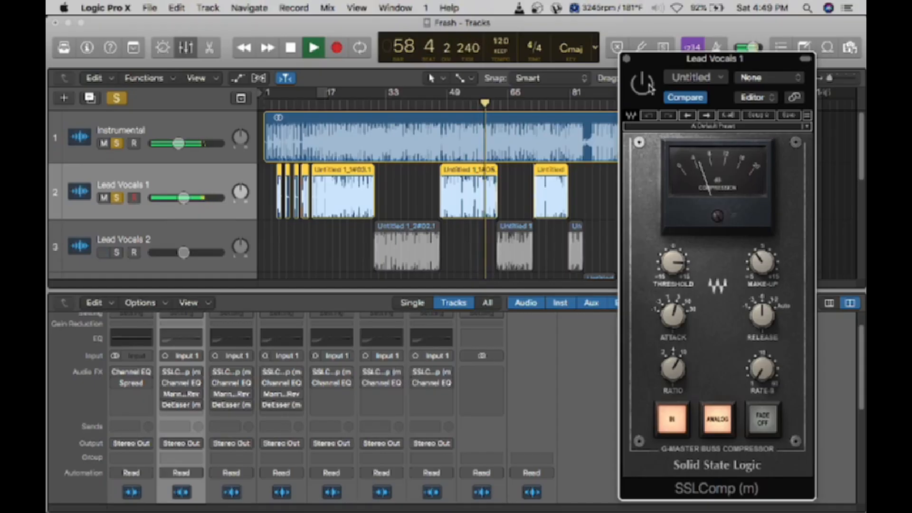
key(space)
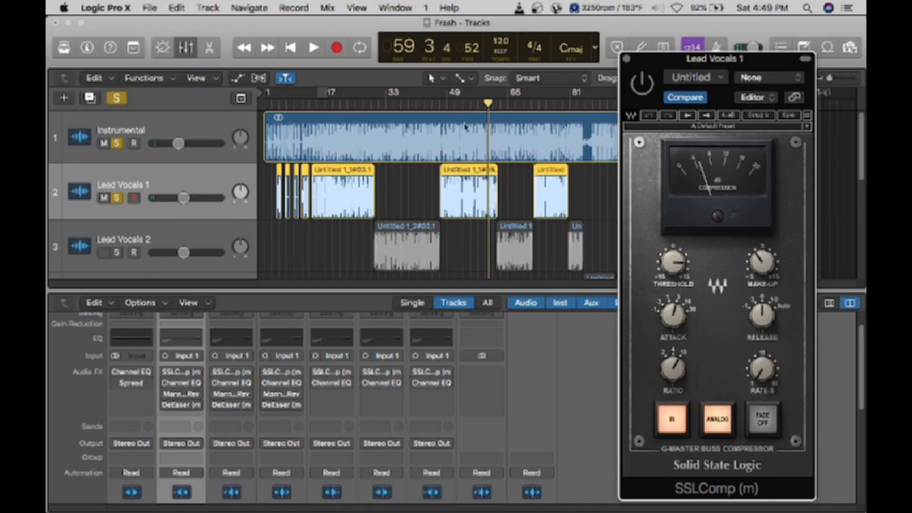
- Play both soloed tracks from bar 49 with the SSLComp bypassed, re-enabling the compressor partway through to compare
click(447, 103)
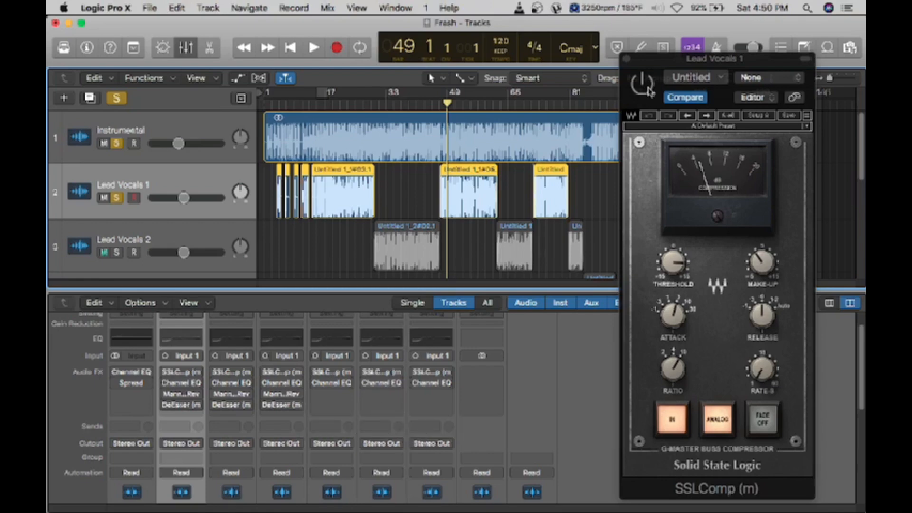
key(space)
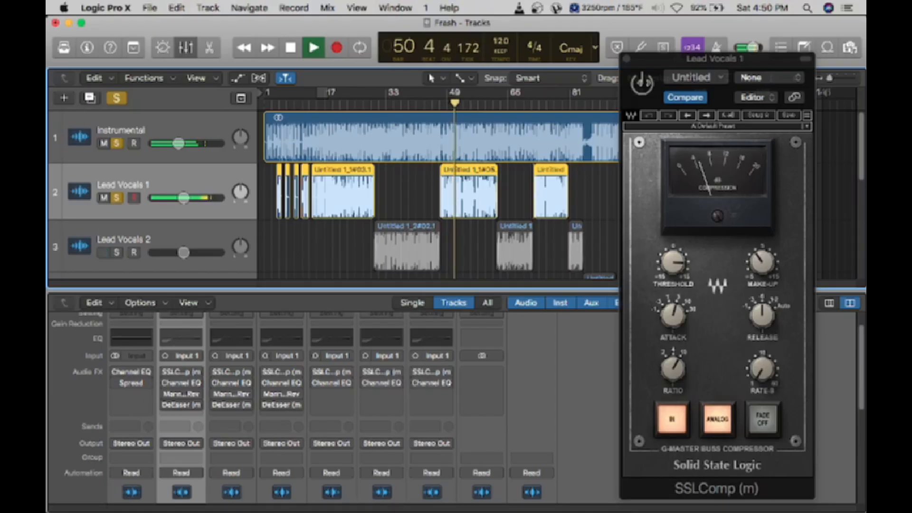
click(643, 84)
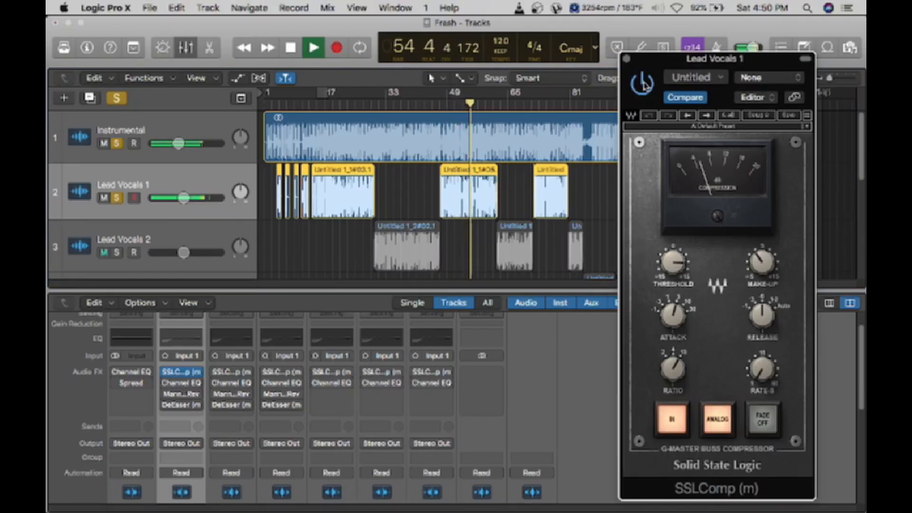
key(space)
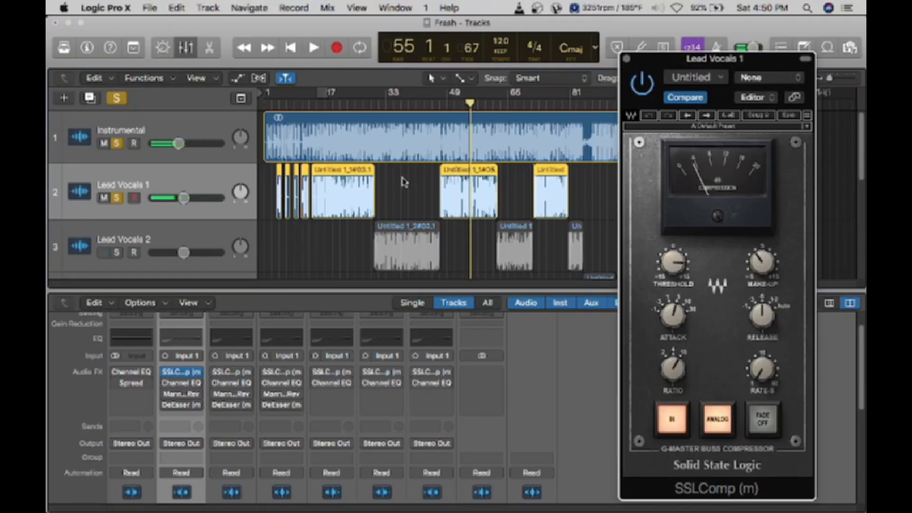
- Open the Channel EQ on Lead Vocals 1 and move its window clear of the transport and track names
scroll(403, 182, down, 5)
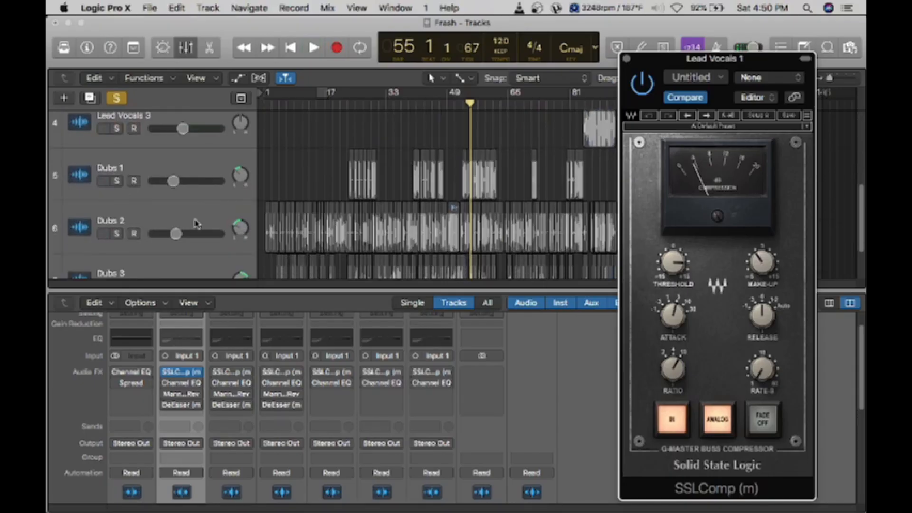
scroll(196, 223, up, 5)
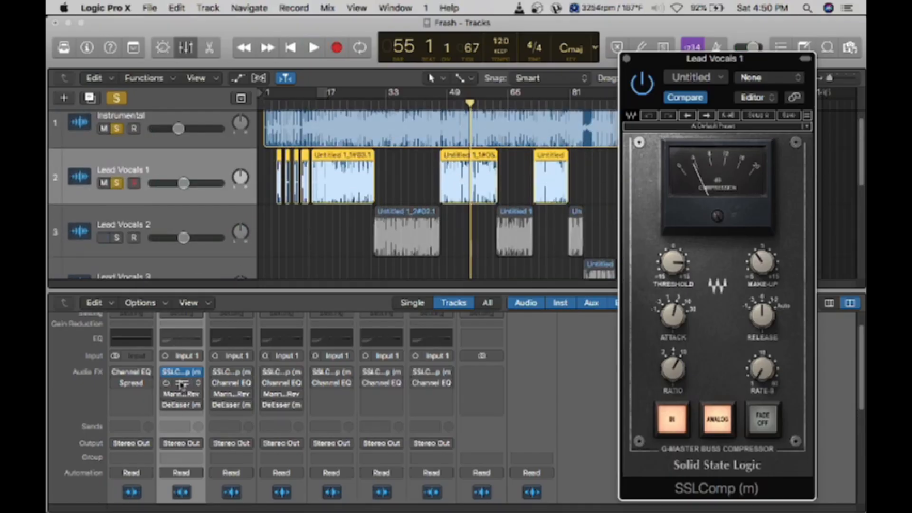
click(181, 384)
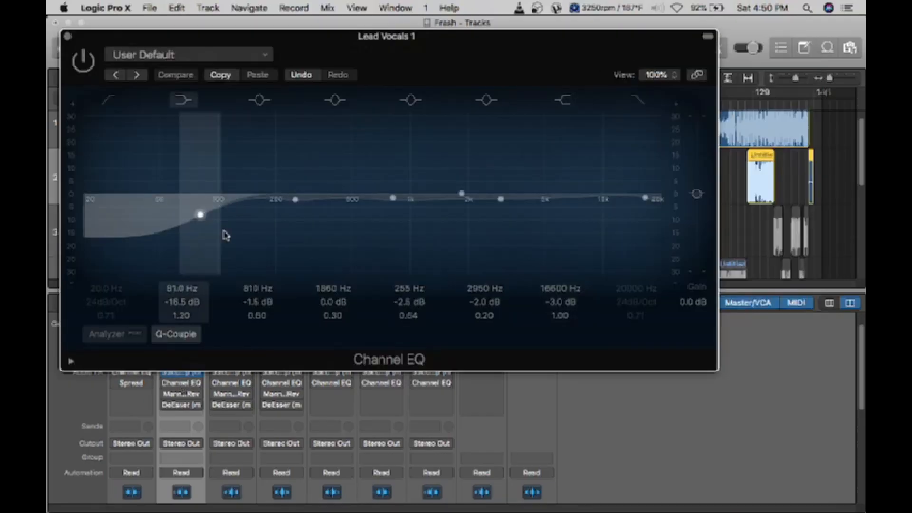
drag(412, 39, 703, 37)
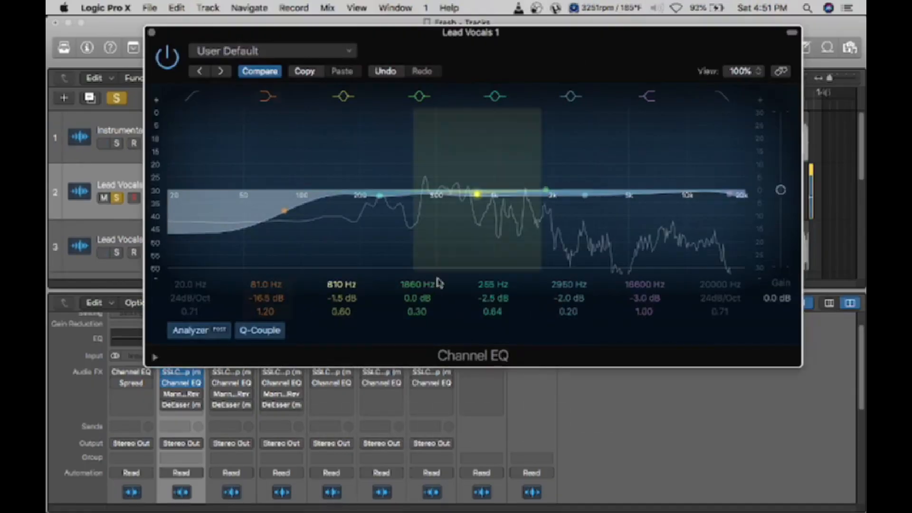
drag(467, 48, 584, 46)
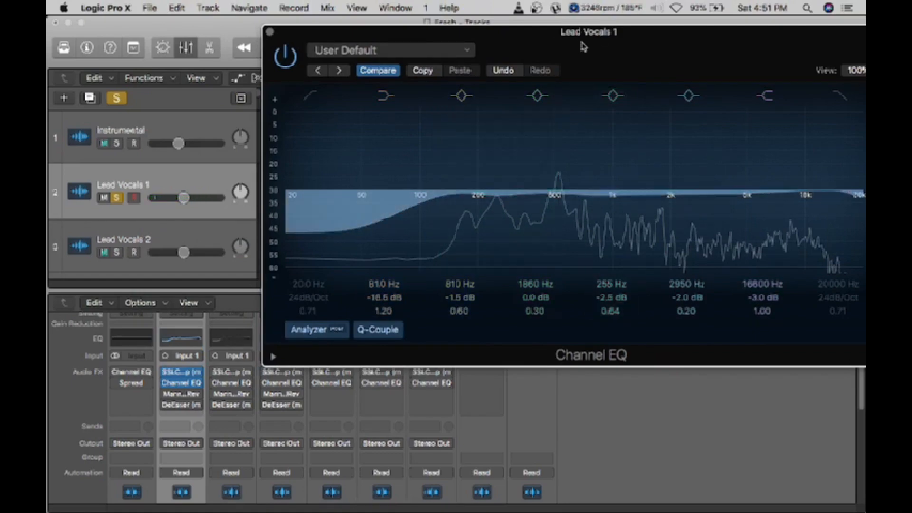
drag(594, 36, 498, 124)
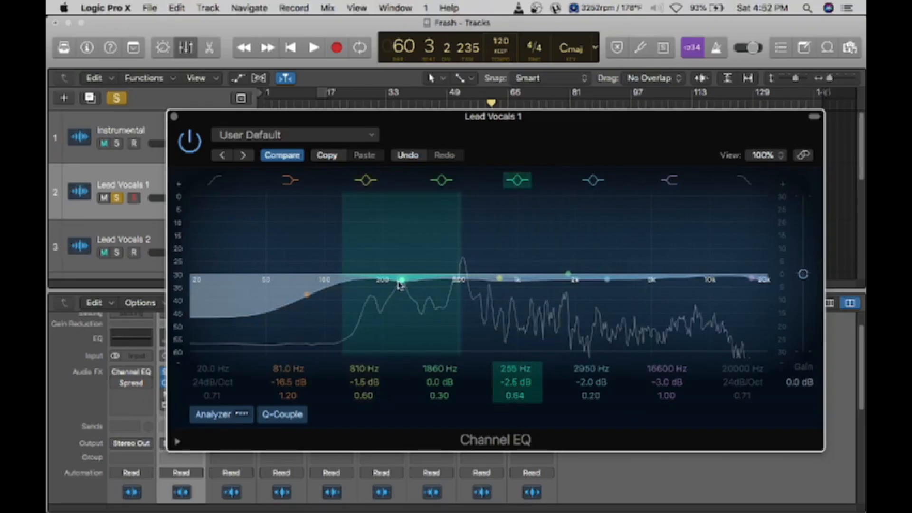
- Try the 255 Hz EQ band at 270 Hz and -19 dB, settle it at 265 Hz and -1.5 dB, and play the soloed vocal briefly
drag(399, 282, 407, 322)
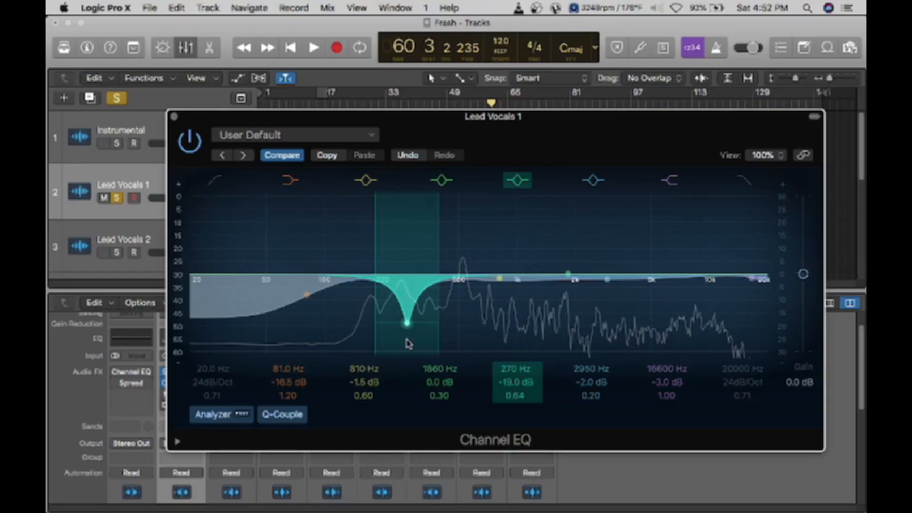
drag(408, 327, 406, 278)
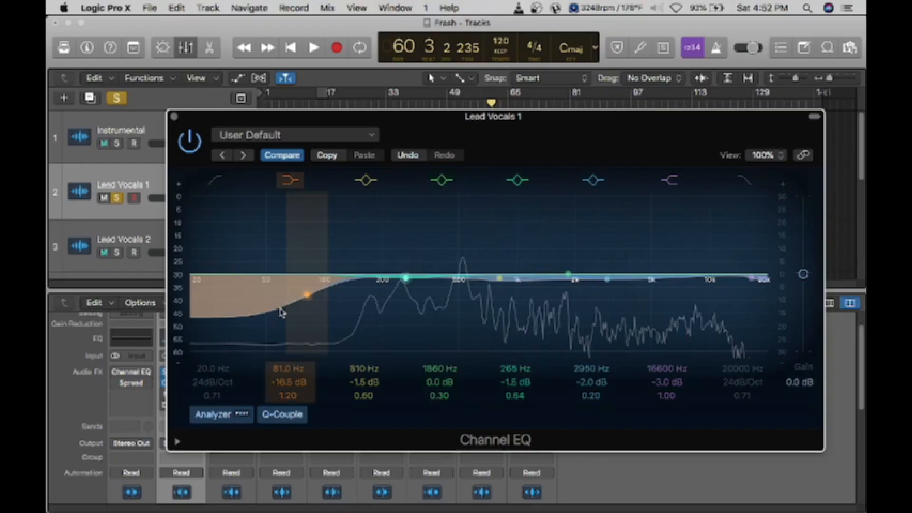
key(space)
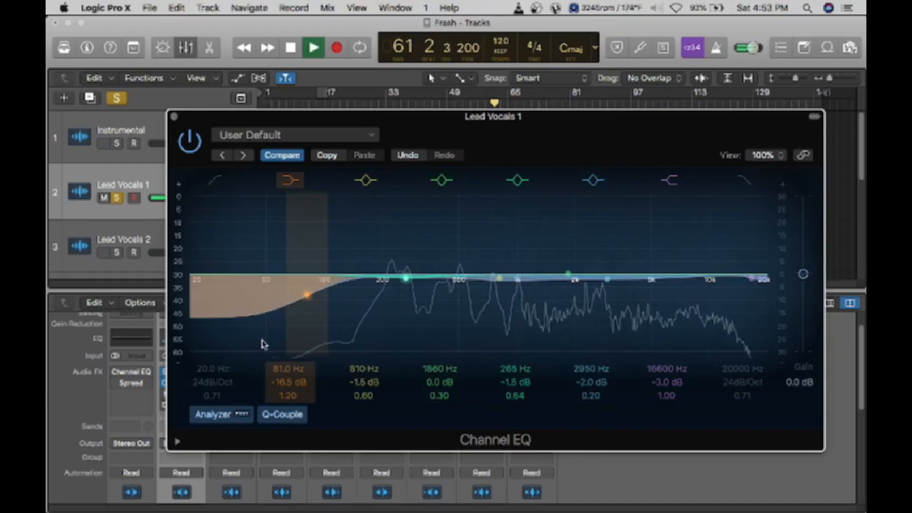
key(space)
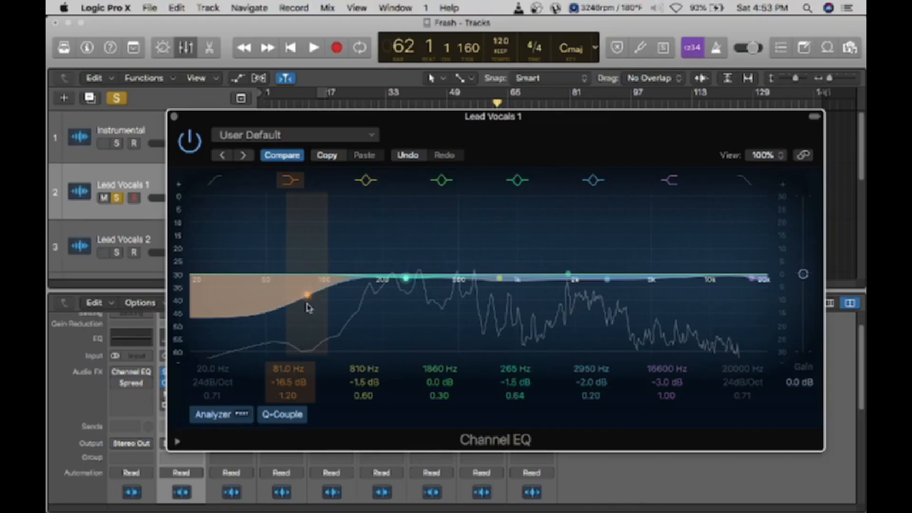
- Try the EQ's low shelf at about 35 Hz and return it to 81 Hz
drag(307, 304, 238, 295)
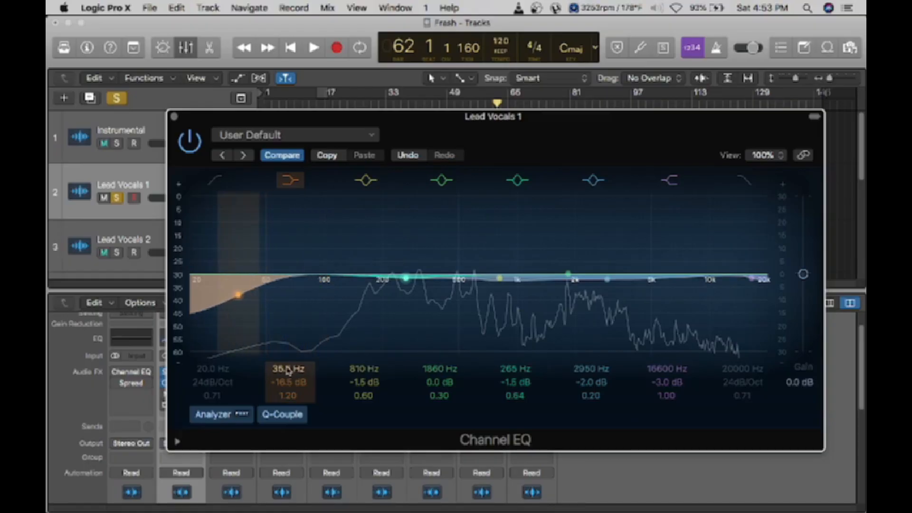
drag(289, 370, 289, 338)
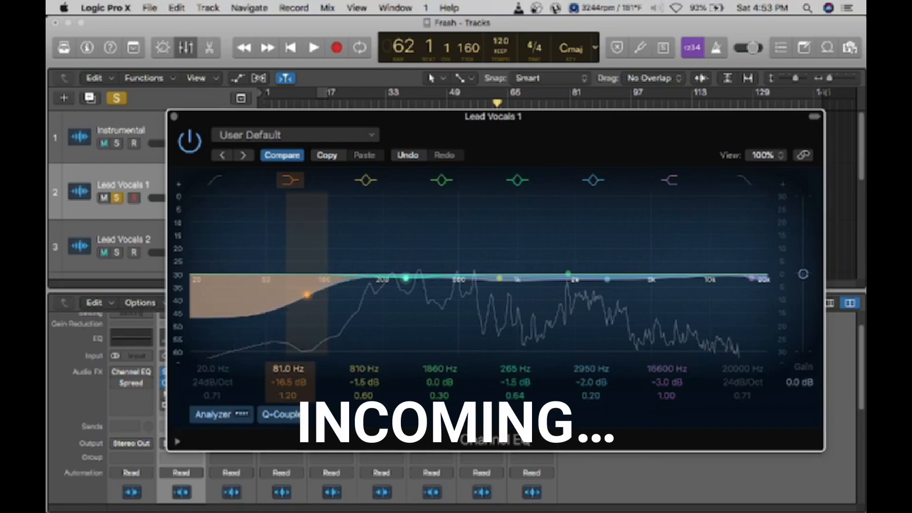
- Play the soloed Lead Vocals 1 from around bar 52 while viewing the Channel EQ analyzer, and close the EQ window
key(space)
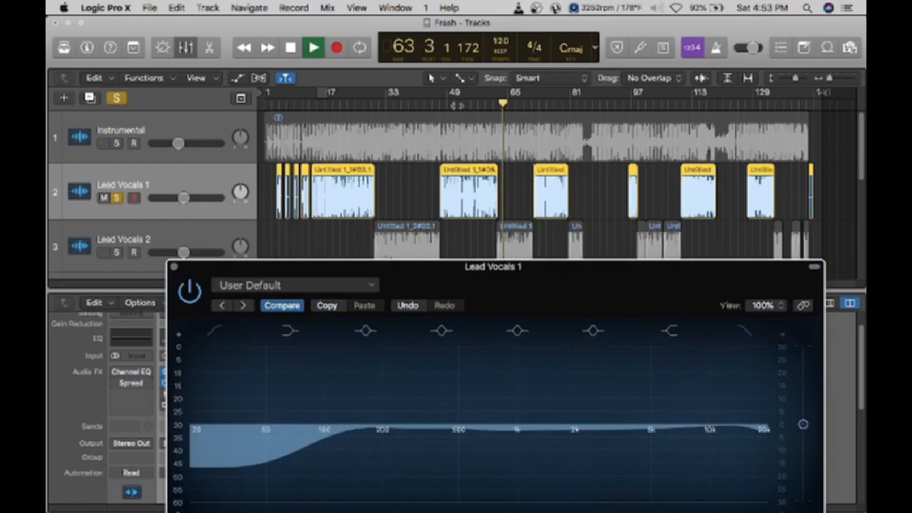
click(459, 102)
drag(468, 267, 475, 27)
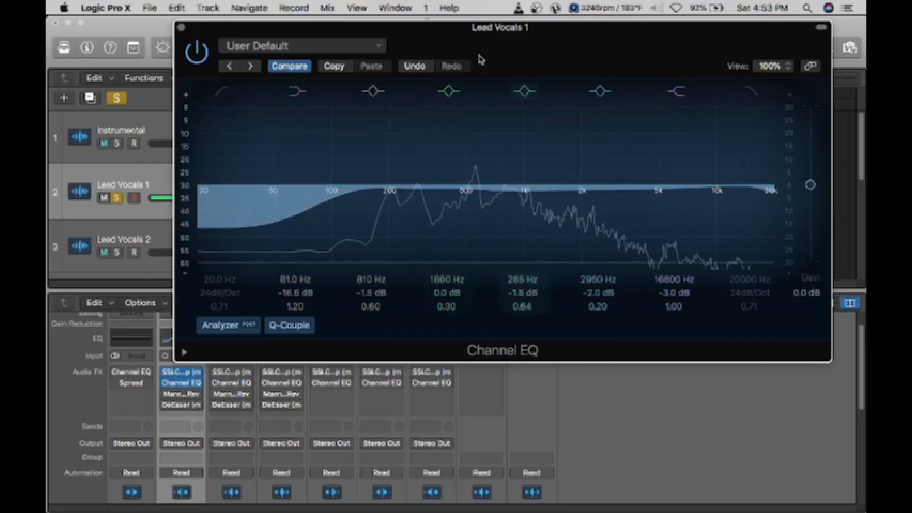
drag(503, 38, 505, 136)
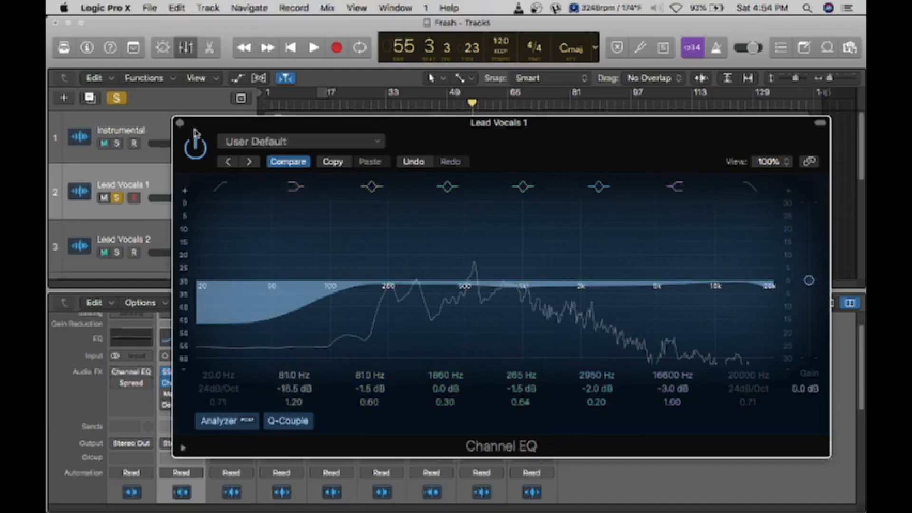
click(180, 123)
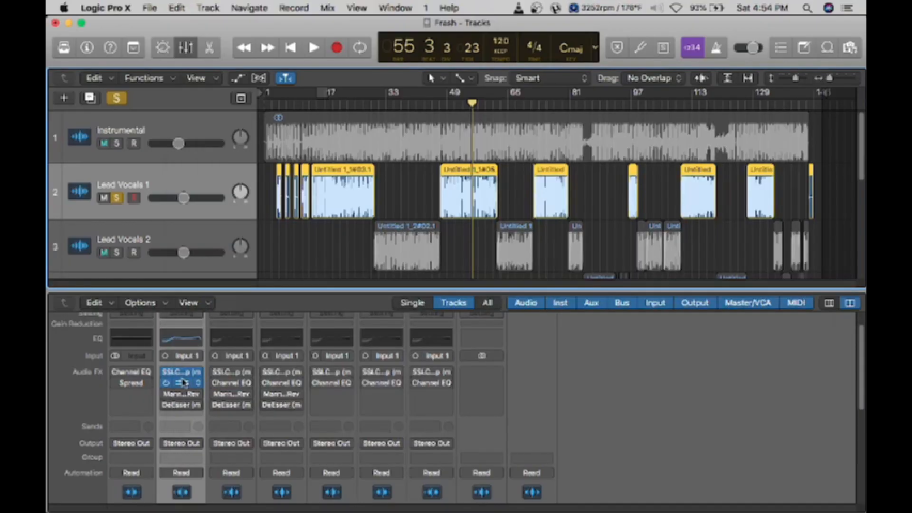
- Reopen the Channel EQ, play Lead Vocals 1 from bar 48 with the EQ bypassed, and move its window below the vocal regions
click(443, 103)
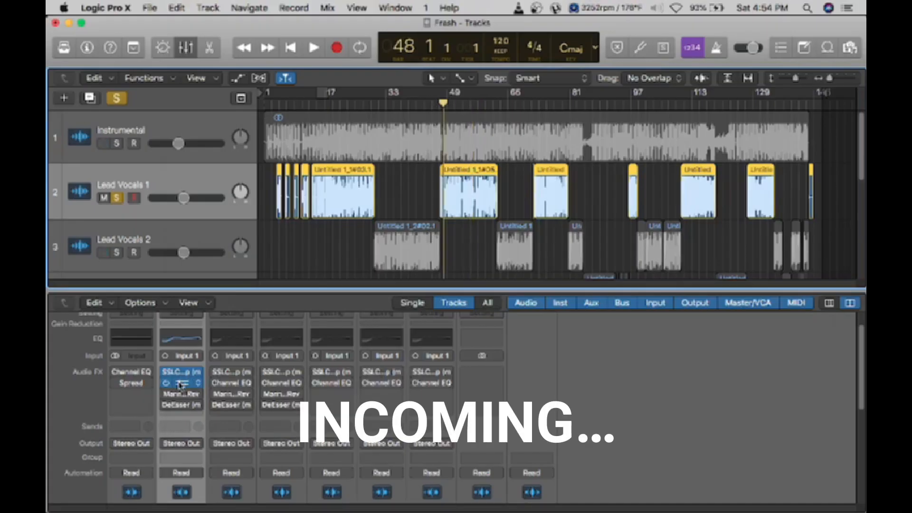
click(199, 339)
key(space)
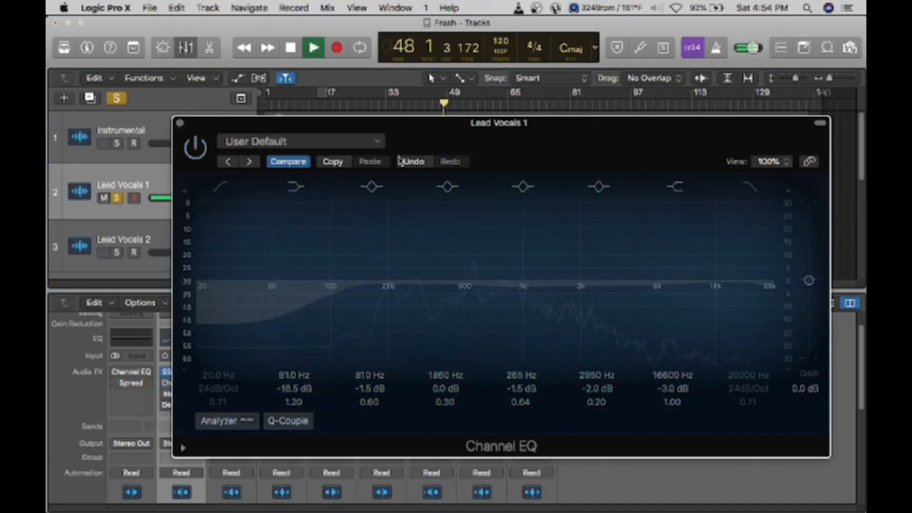
drag(509, 136, 511, 240)
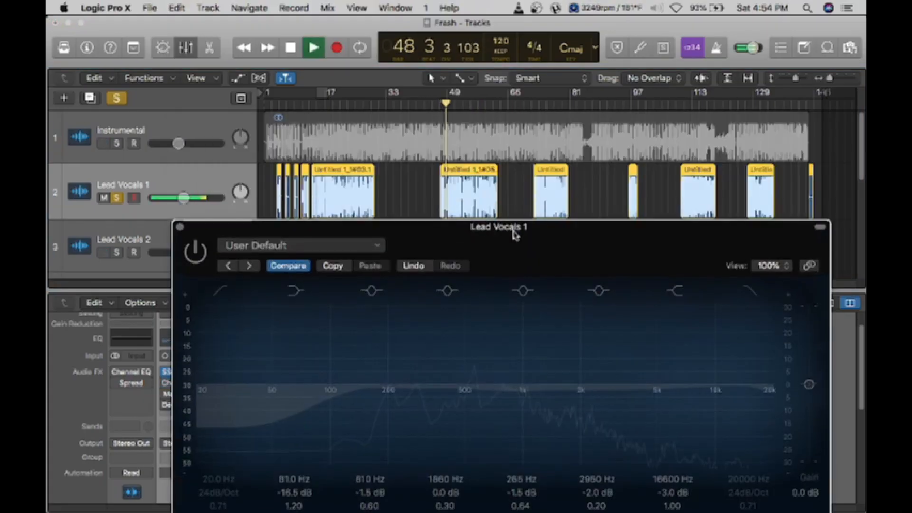
- Compare the soloed Lead Vocals 1 with the Channel EQ on and bypassed during playback, leave it on, and close its window
click(200, 257)
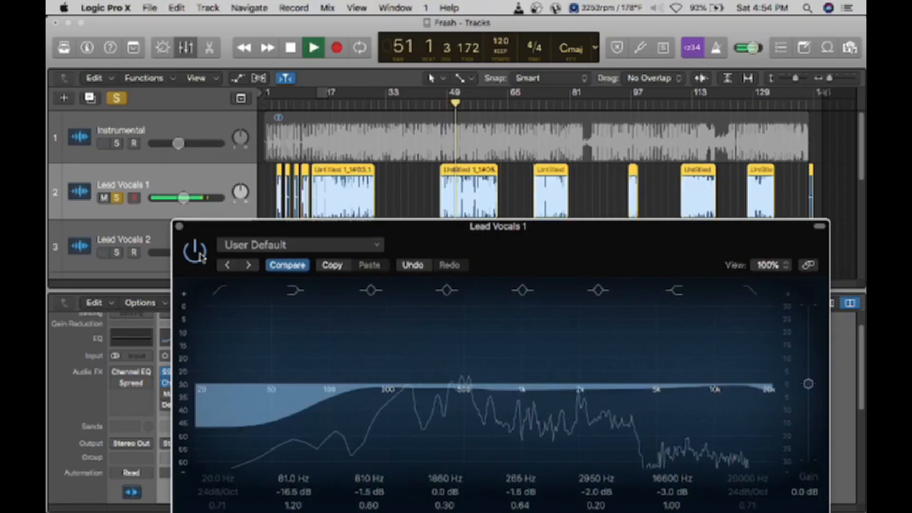
key(space)
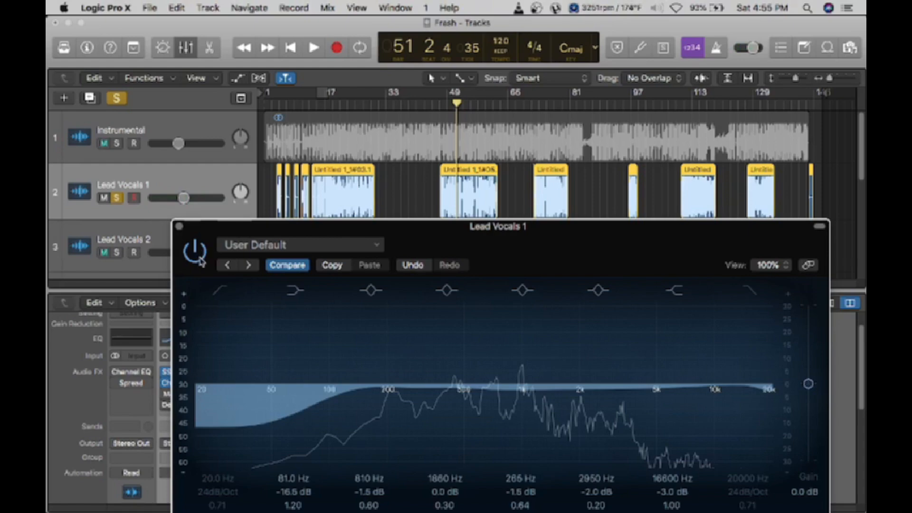
key(space)
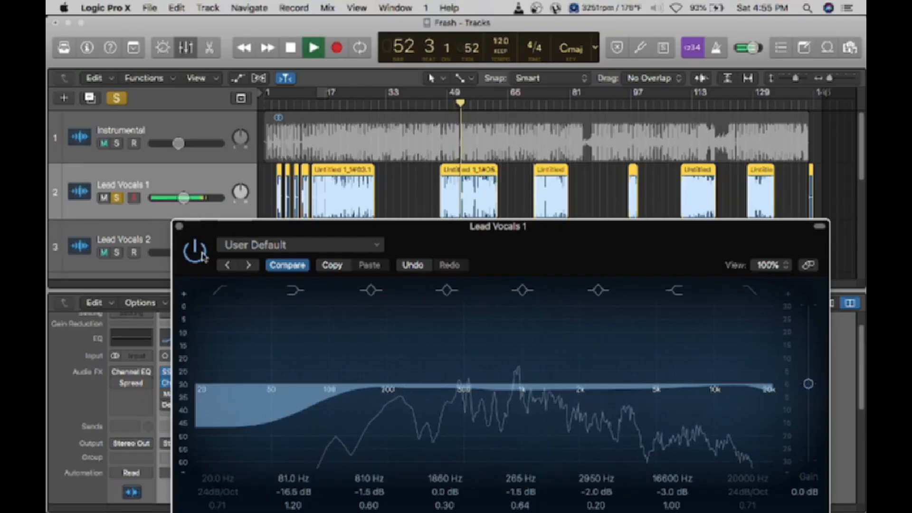
click(203, 256)
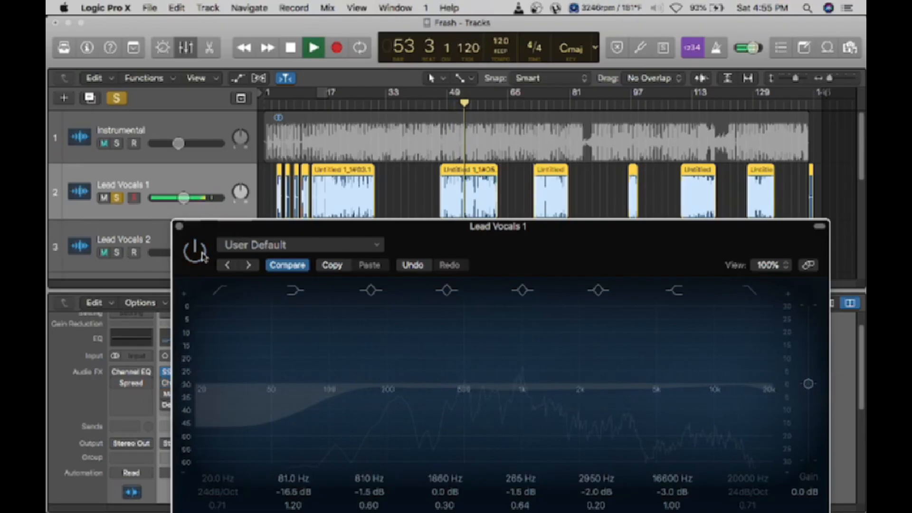
click(202, 255)
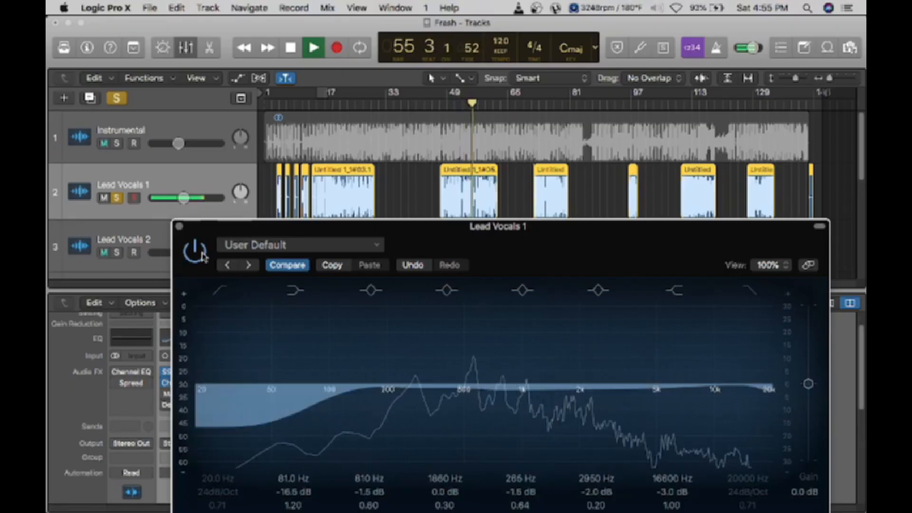
click(202, 255)
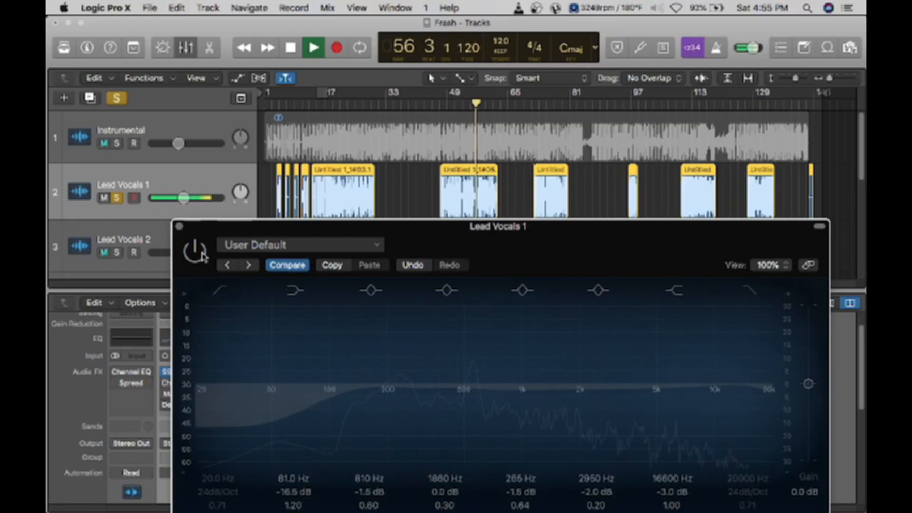
click(202, 255)
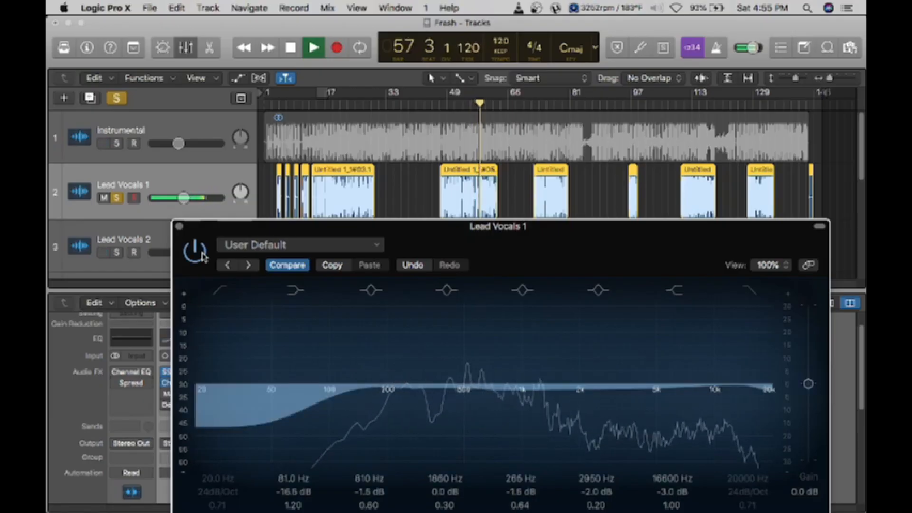
key(space)
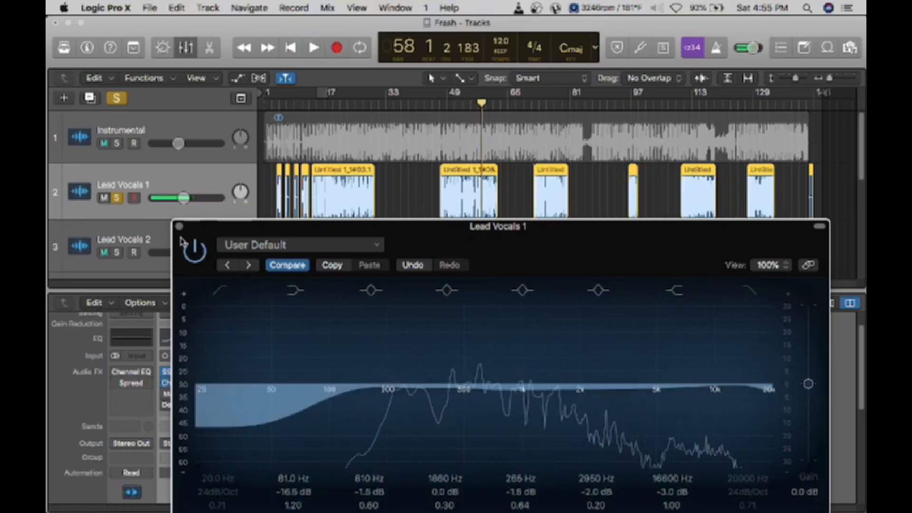
click(180, 227)
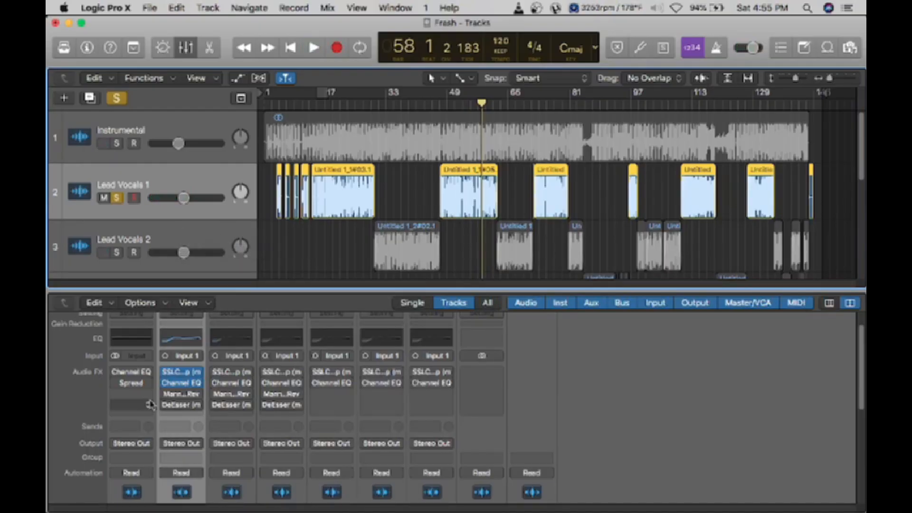
- Reopen the Channel EQ on Lead Vocals 1, try its low shelf at 66 Hz, and move the window out of the way
mouse_move(185, 397)
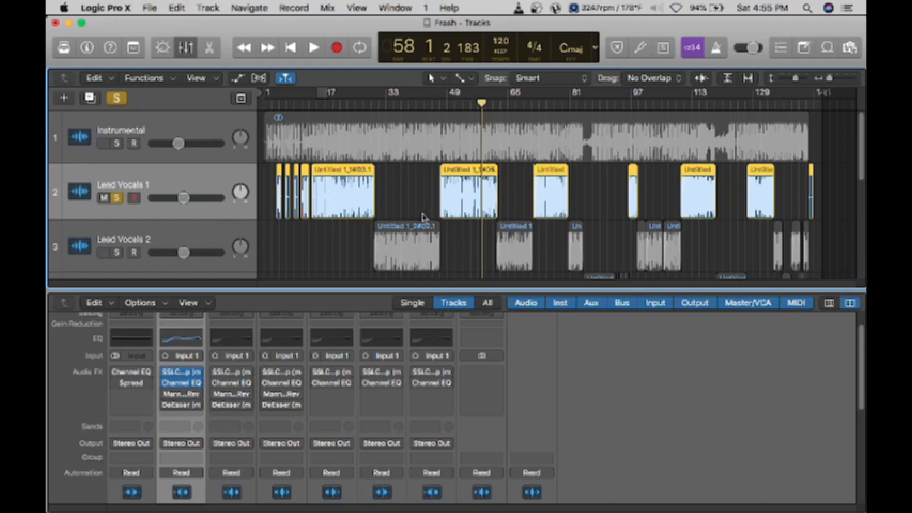
scroll(426, 200, down, 3)
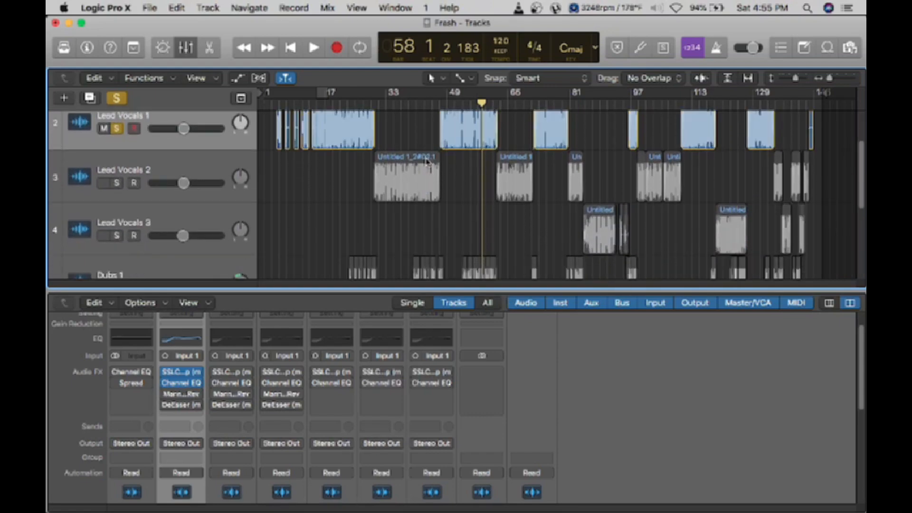
scroll(416, 137, up, 1)
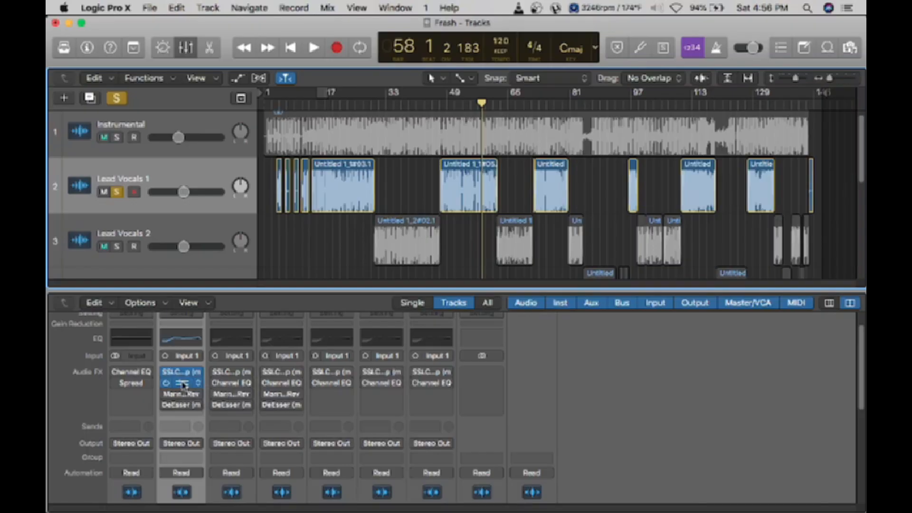
click(182, 384)
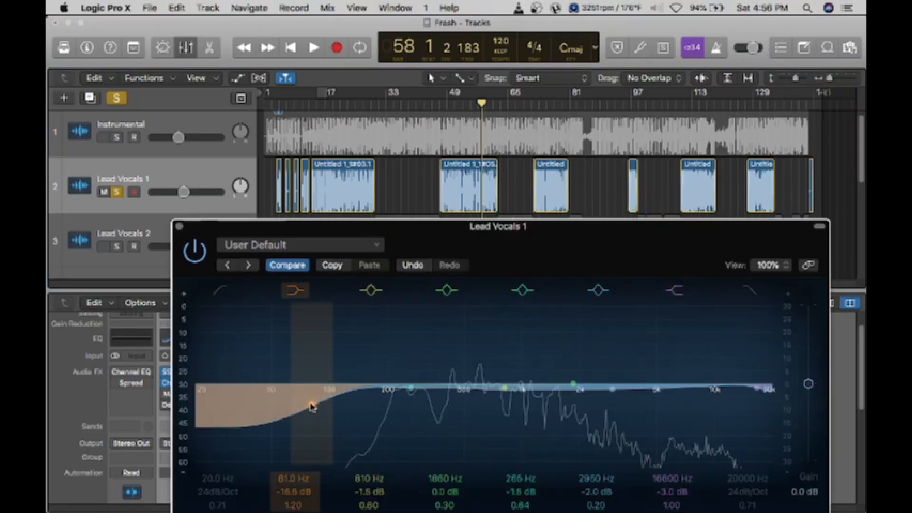
drag(295, 478, 295, 487)
key(super+w)
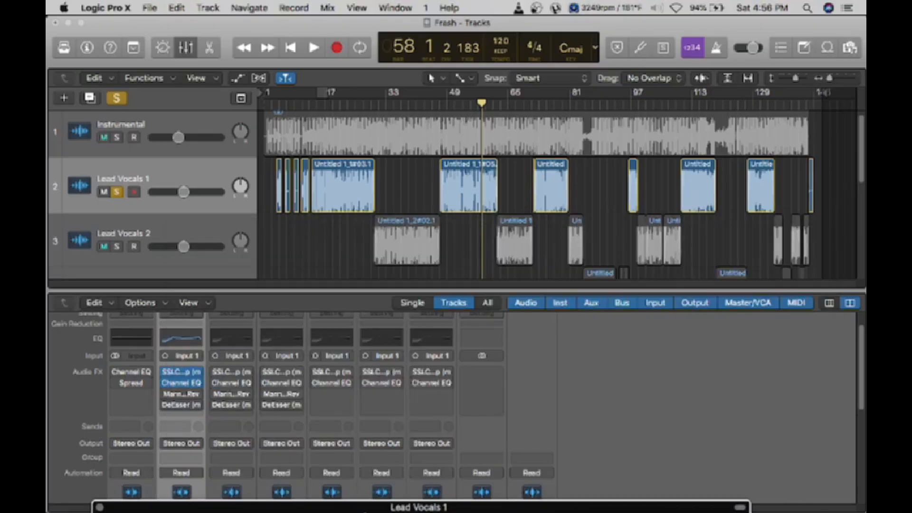
- With the SSLComp also open, return the Channel EQ's low shelf to 81 Hz and close both plug-in windows
click(184, 373)
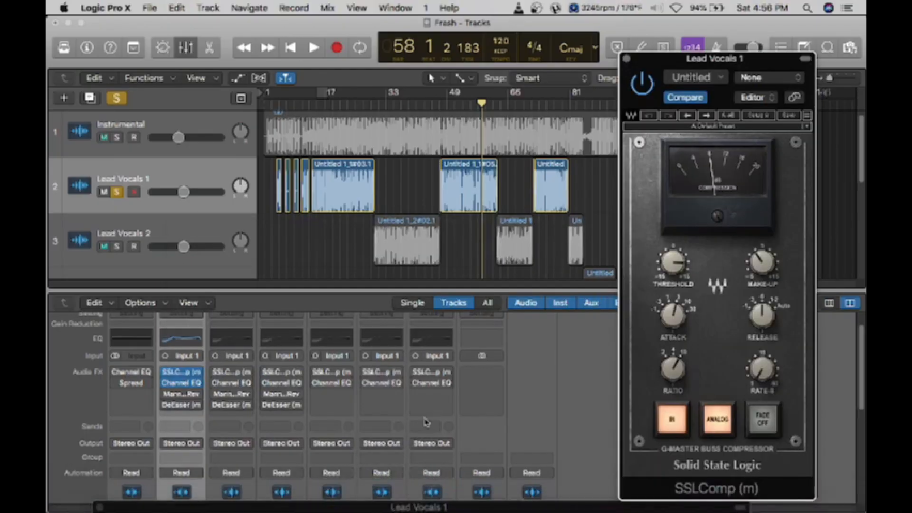
click(415, 510)
drag(415, 509, 368, 228)
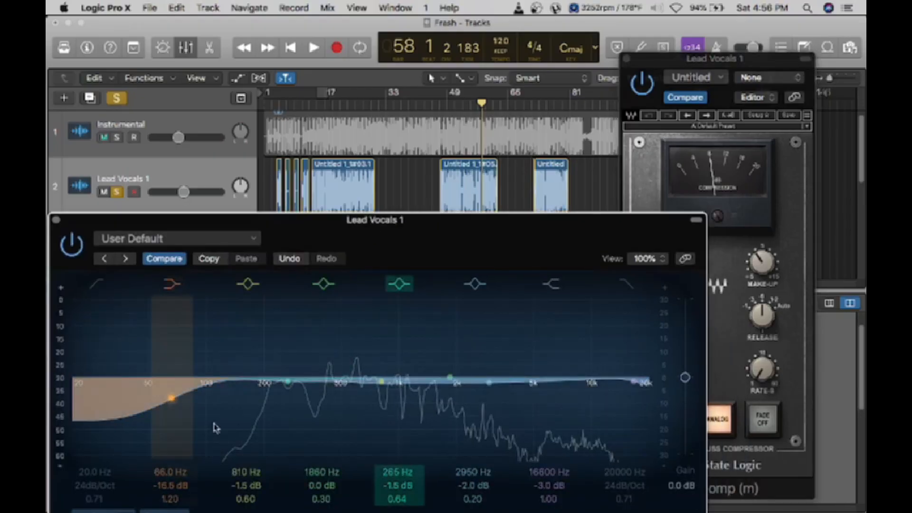
drag(169, 474, 169, 462)
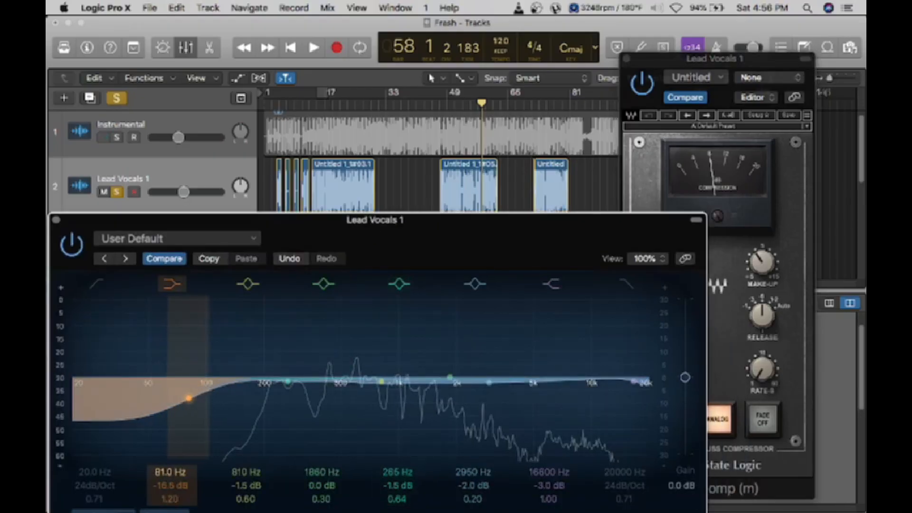
click(56, 220)
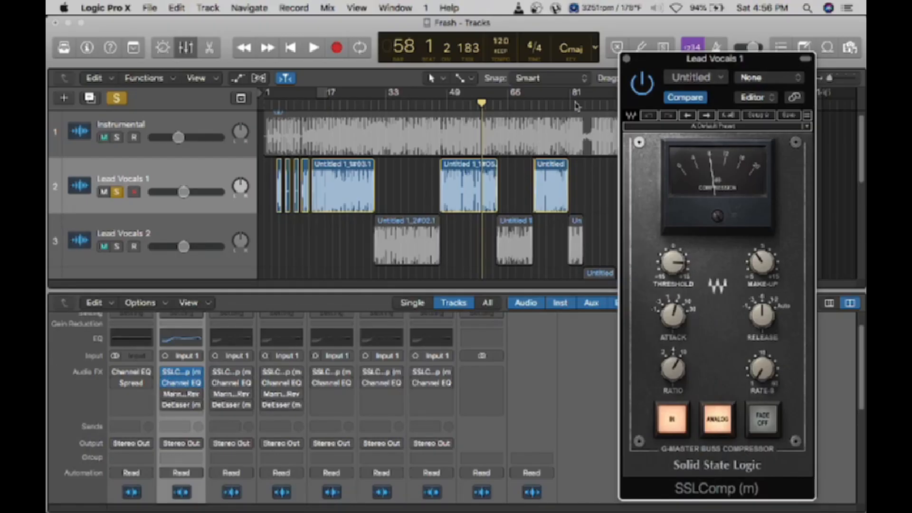
click(628, 59)
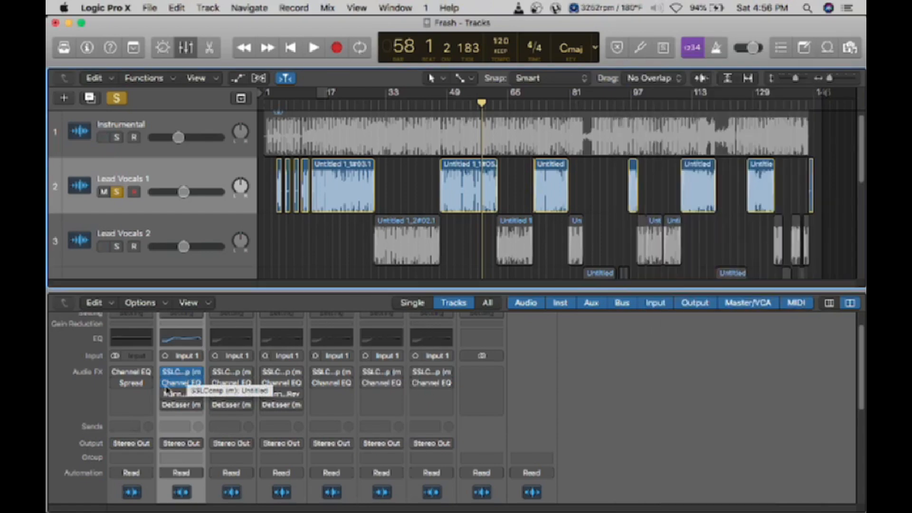
- Examine the full Channel EQ curve and band settings on Lead Vocals 1, and close the window
click(184, 384)
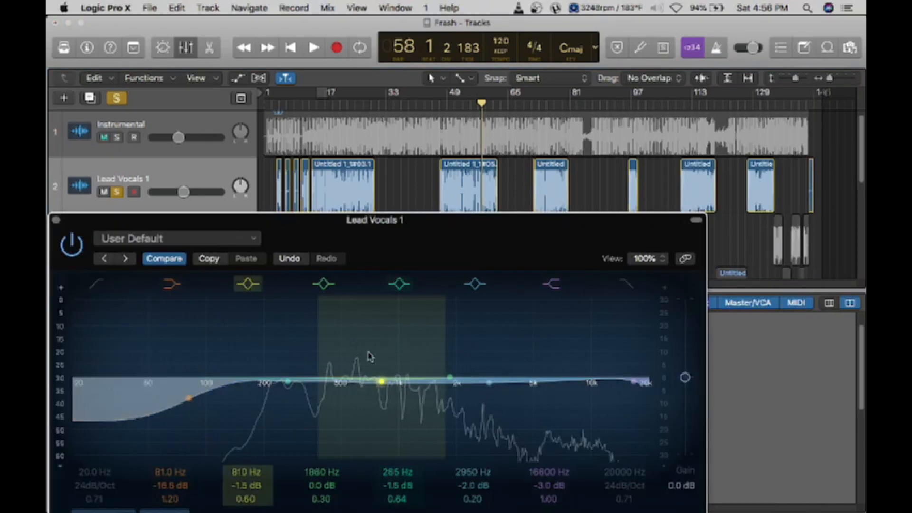
drag(396, 233, 442, 94)
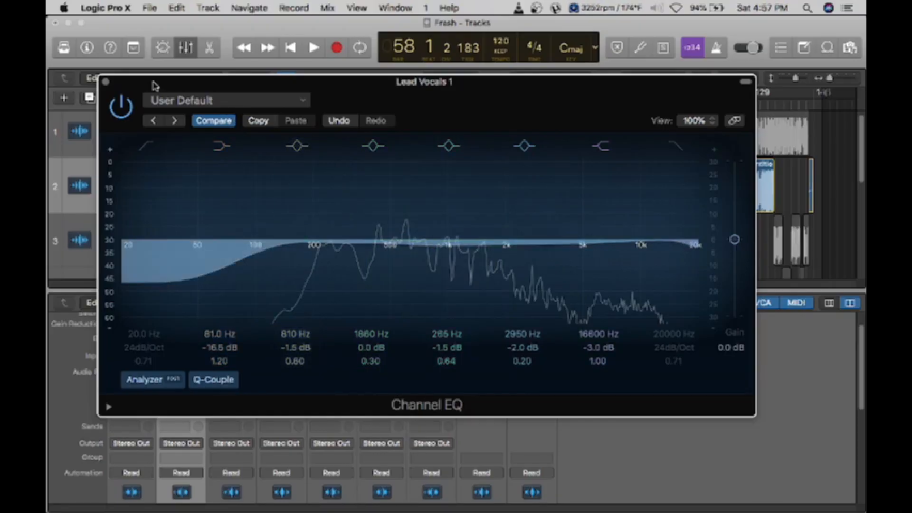
click(107, 82)
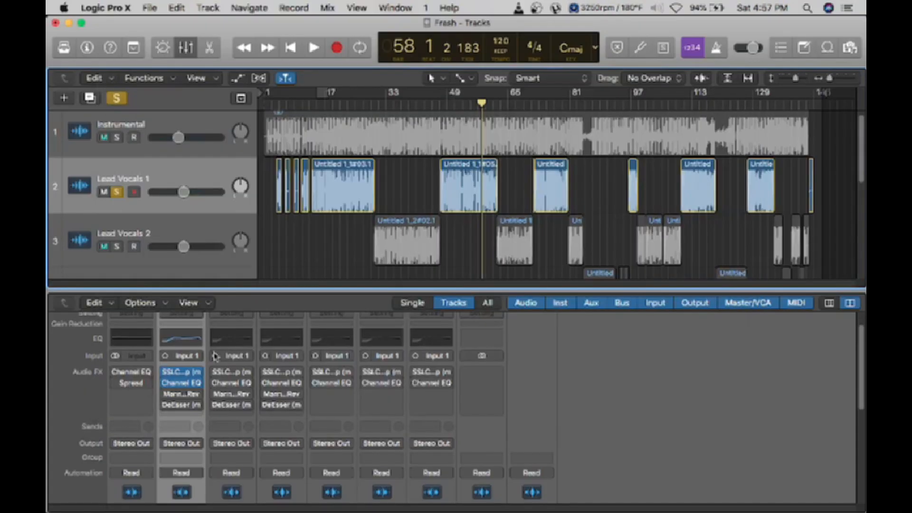
- Open the MannyM Reverb on Lead Vocals 1 and examine its Hall and Medium settings and its knobs
click(182, 396)
click(577, 33)
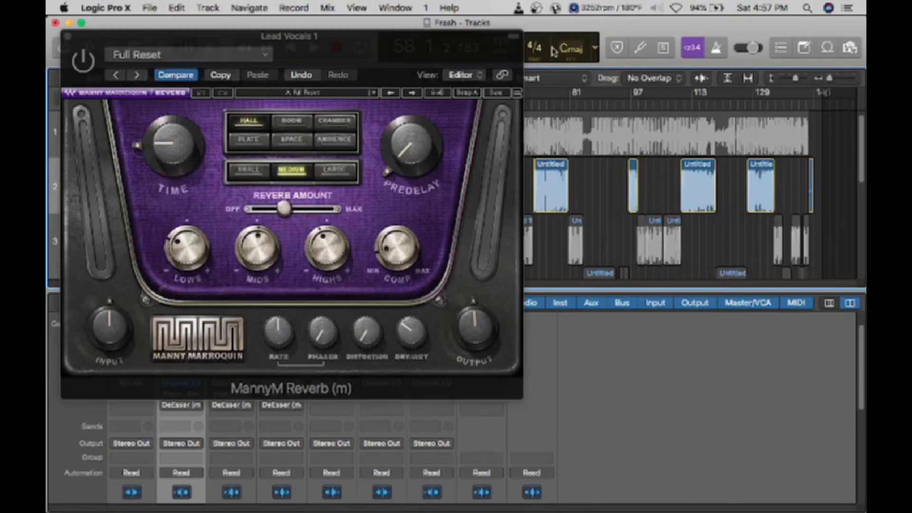
drag(390, 57, 710, 144)
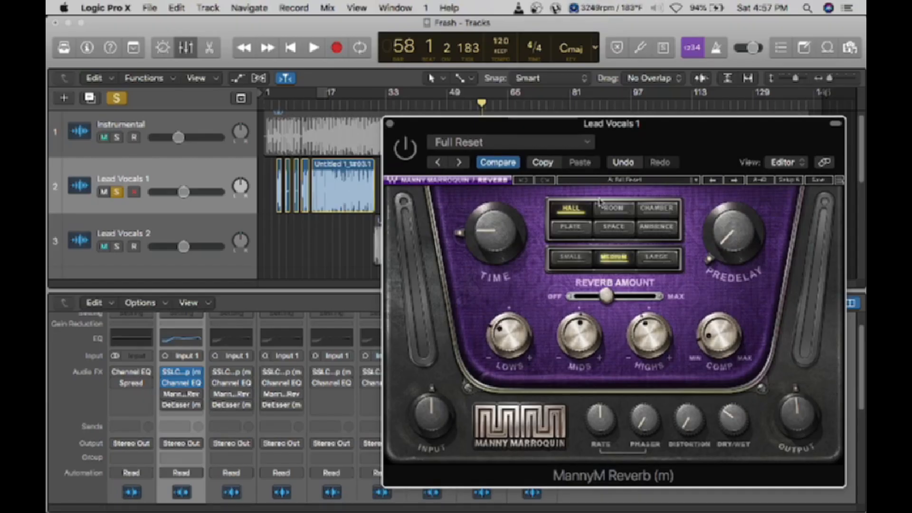
drag(615, 128, 524, 71)
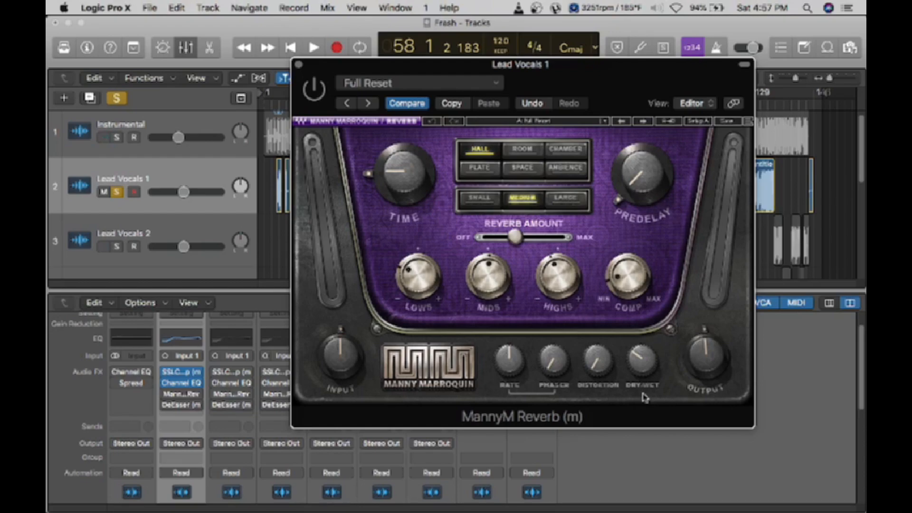
- Play the soloed Lead Vocals 1 from bar 72, comparing it with the MannyM Reverb bypassed and on
drag(560, 75, 482, 243)
key(space)
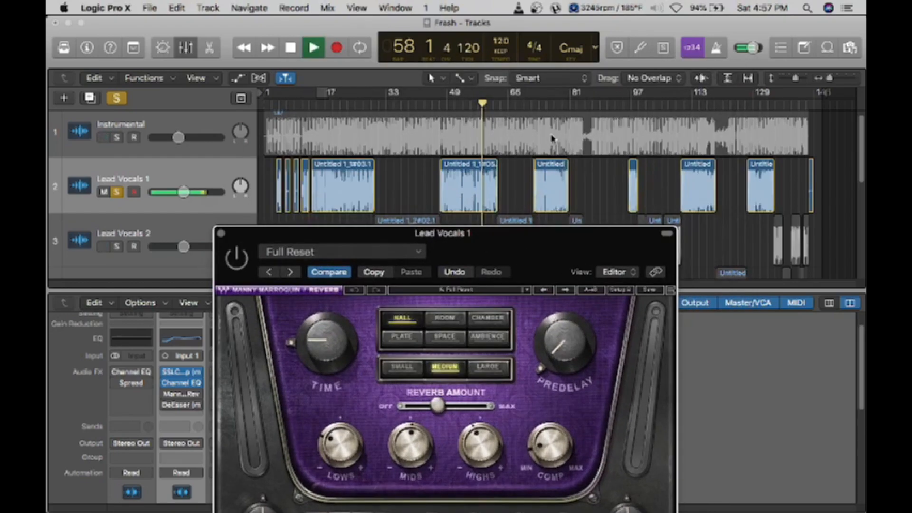
key(space)
click(535, 106)
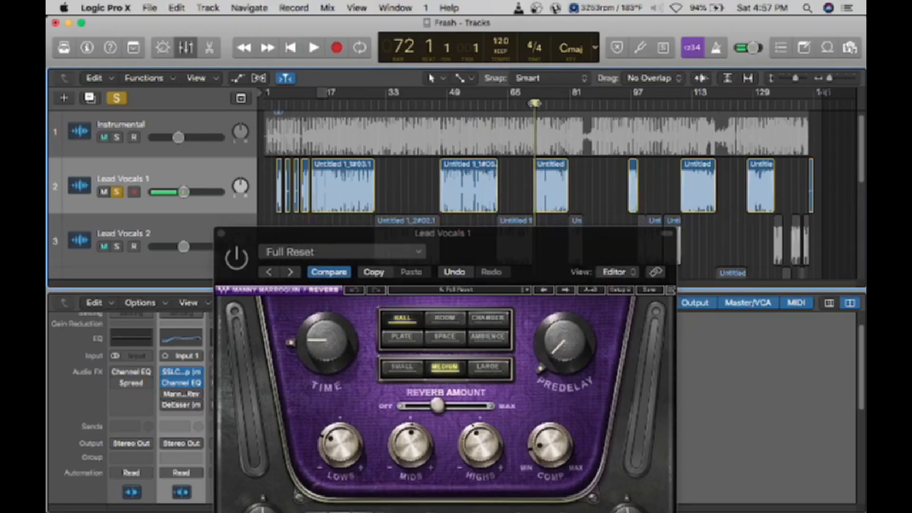
key(space)
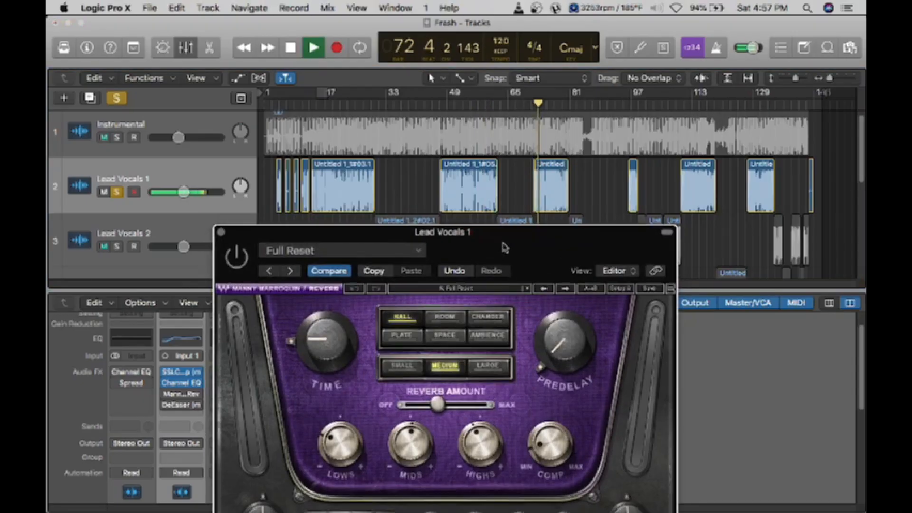
drag(503, 234, 531, 110)
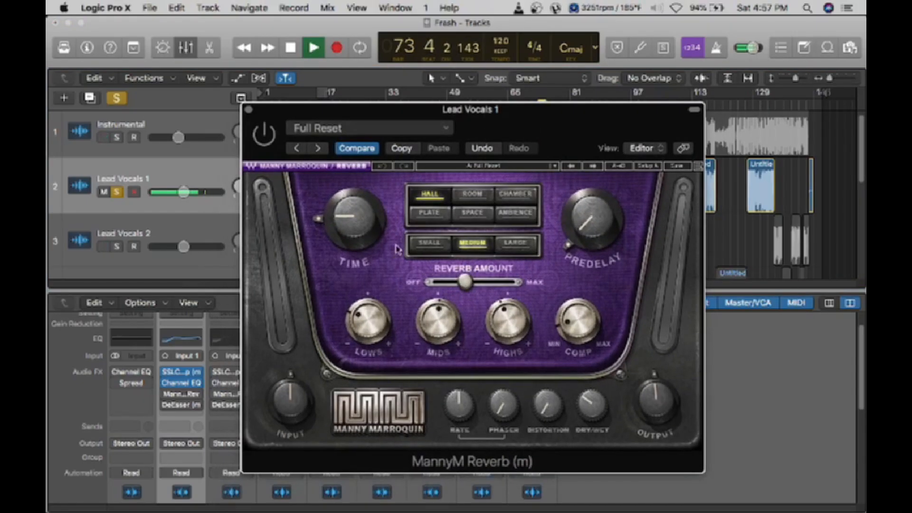
click(264, 137)
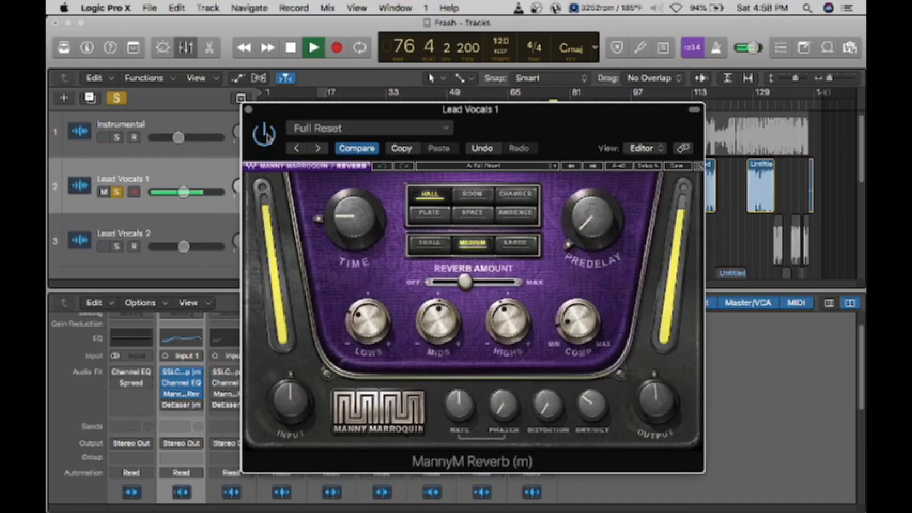
key(space)
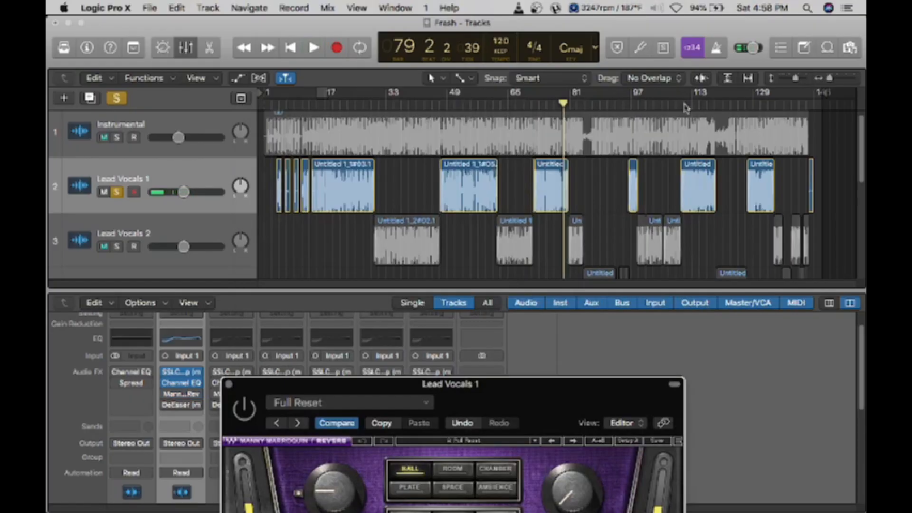
- Play Lead Vocals 1 from bar 111 with the MannyM Reverb turned on, and close the reverb window
click(685, 104)
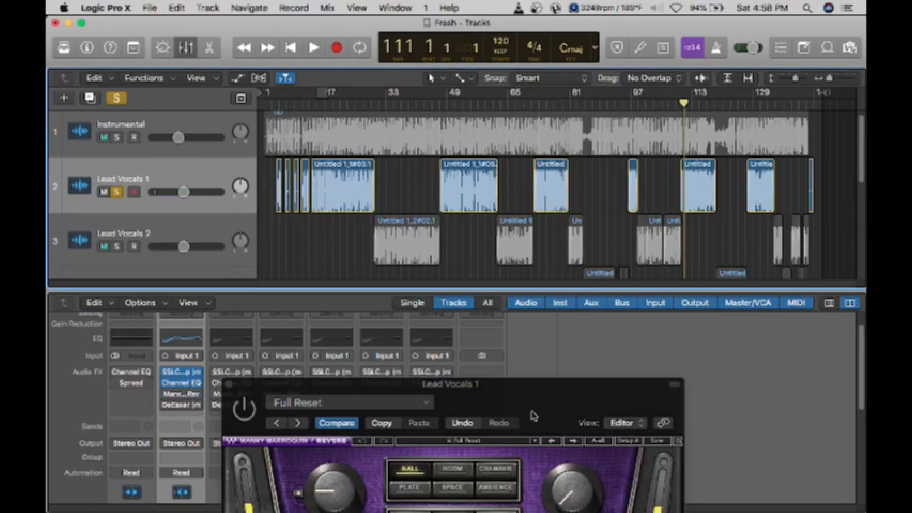
drag(535, 416, 531, 143)
key(space)
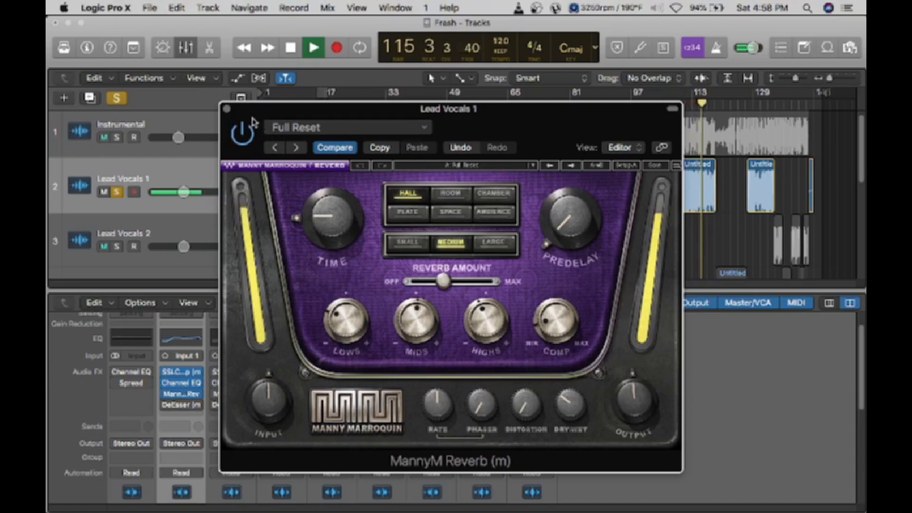
key(space)
click(227, 109)
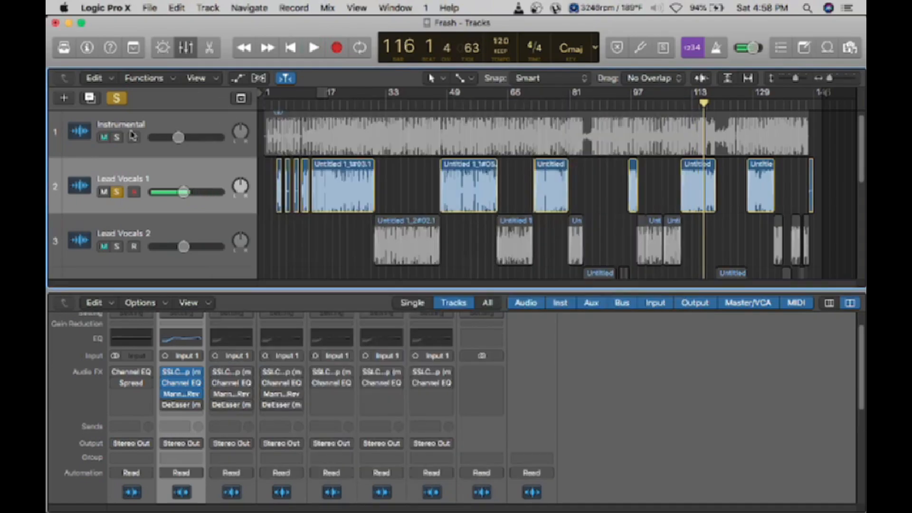
- Solo the Instrumental with Lead Vocals 1 and play around bar 111, comparing the vocal with the MannyM Reverb bypassed and on
click(117, 137)
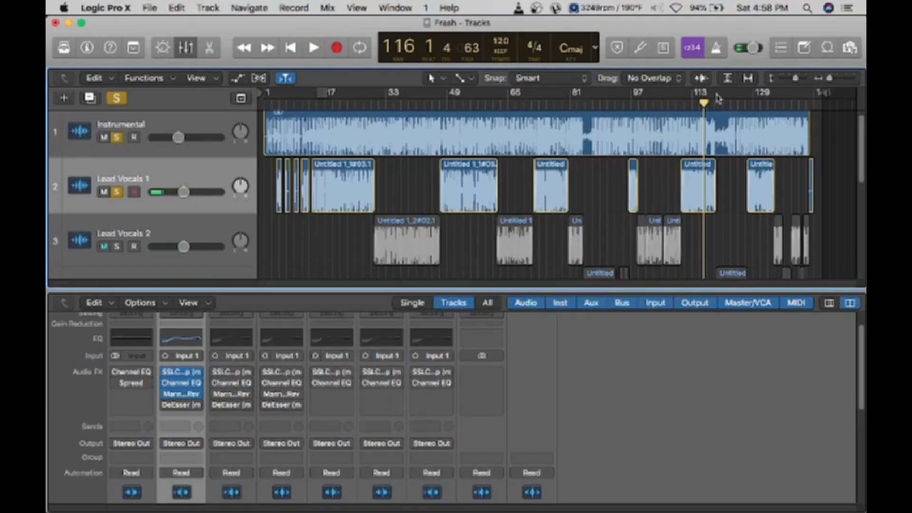
key(space)
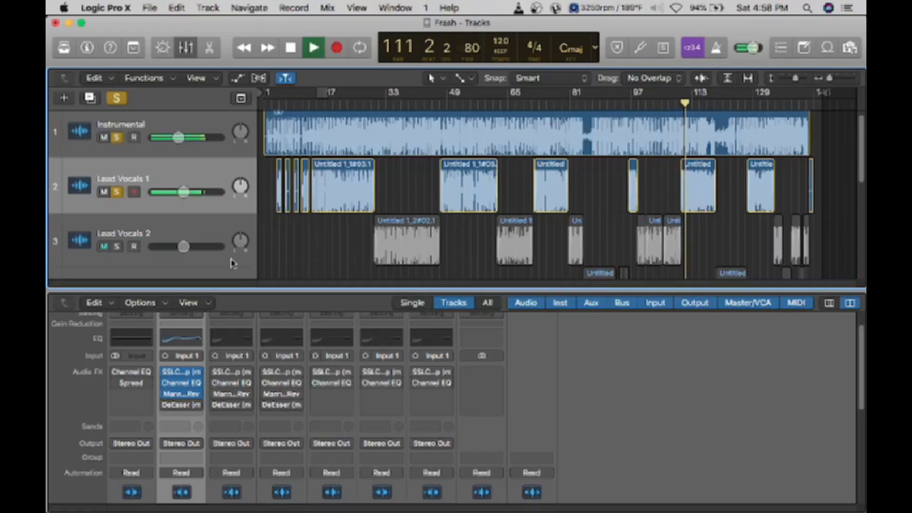
click(181, 394)
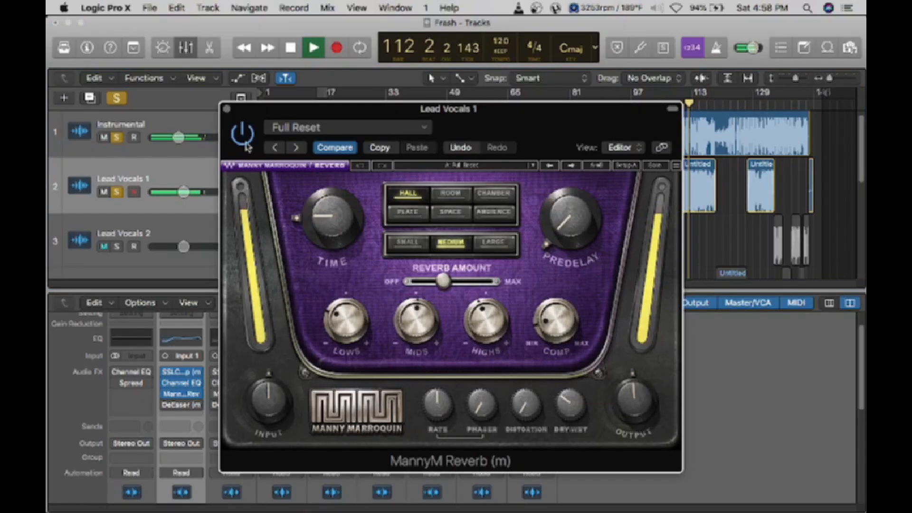
key(space)
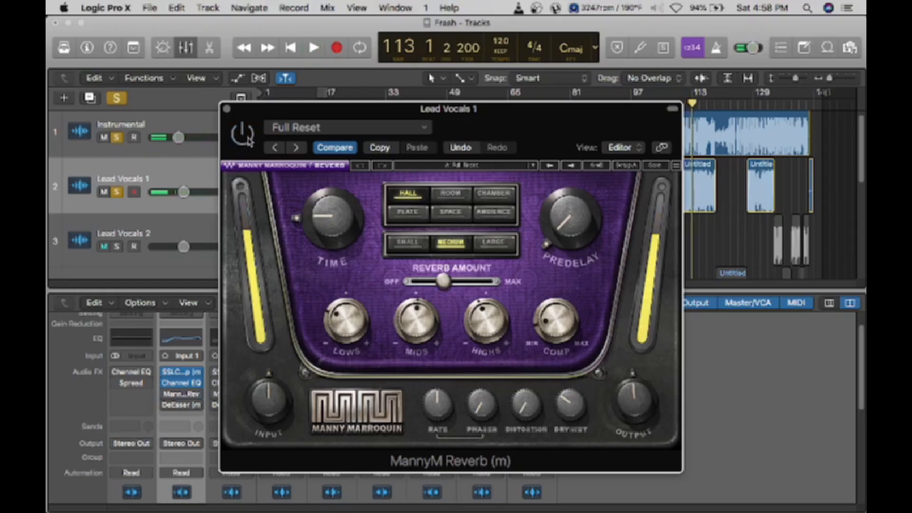
key(space)
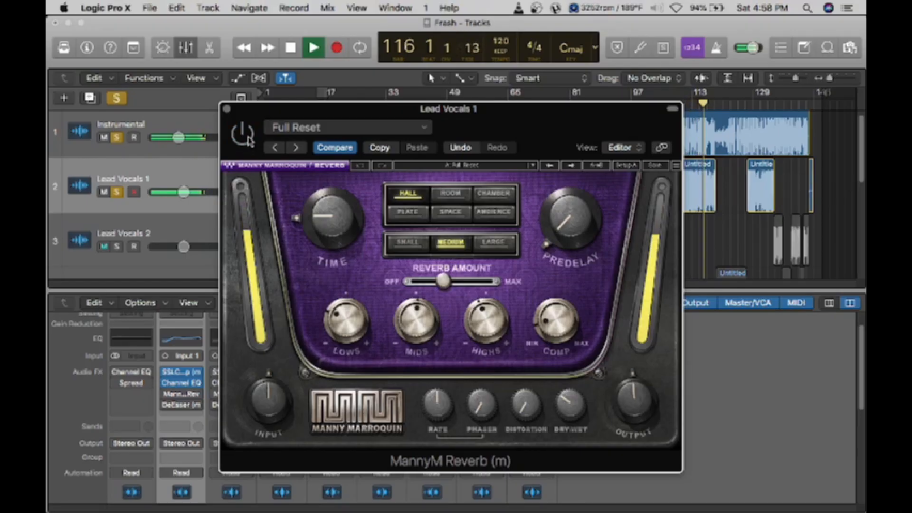
key(space)
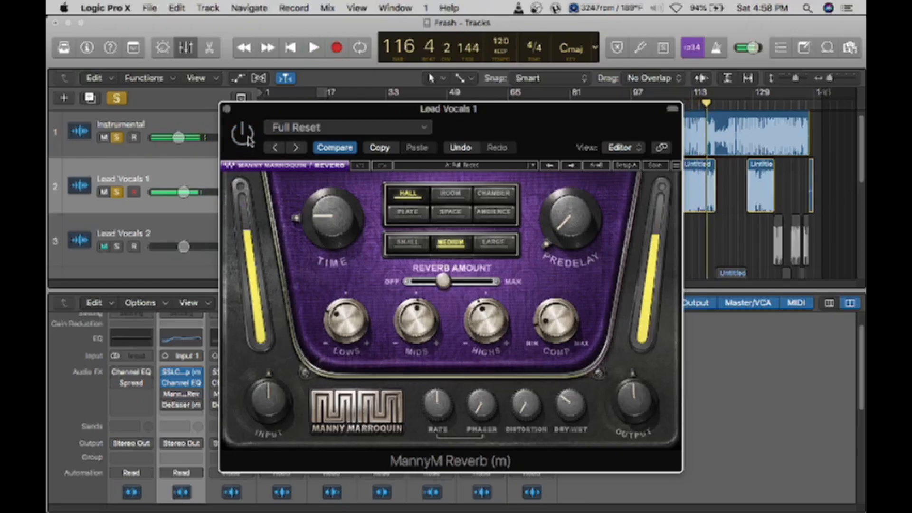
key(space)
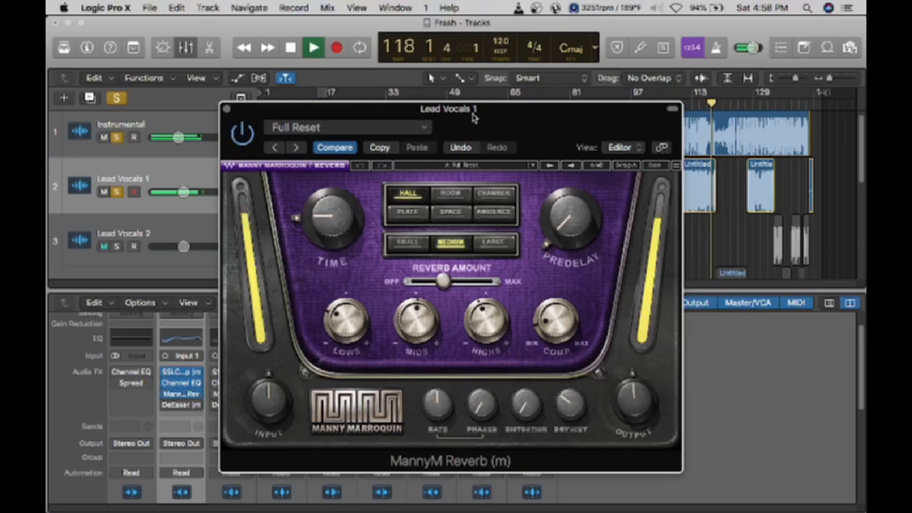
key(space)
- Play the soloed Instrumental and Lead Vocals 1 from about bar 110 with the MannyM Reverb on
drag(474, 117, 436, 212)
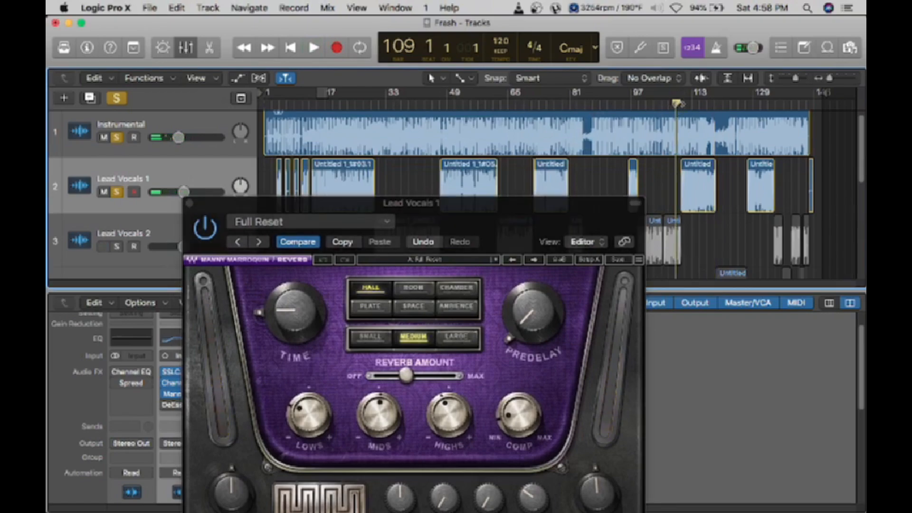
drag(675, 104, 680, 104)
key(space)
drag(430, 215, 469, 79)
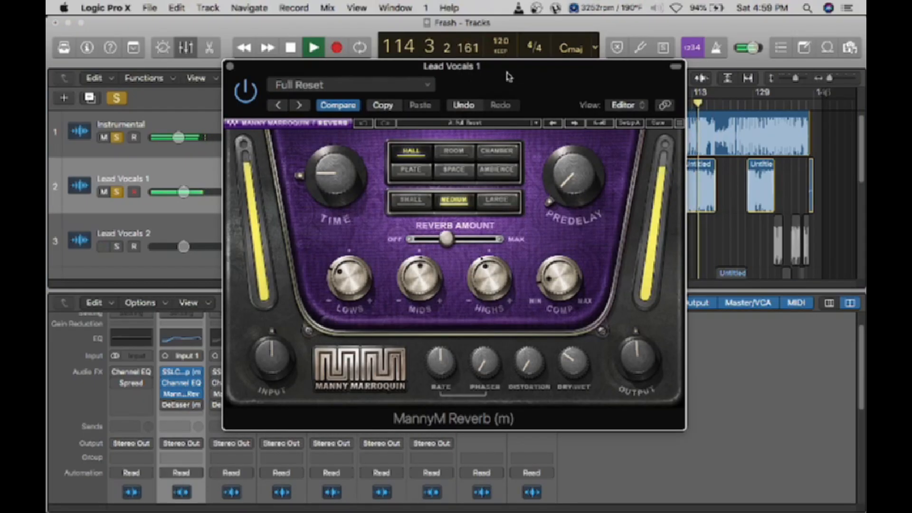
key(space)
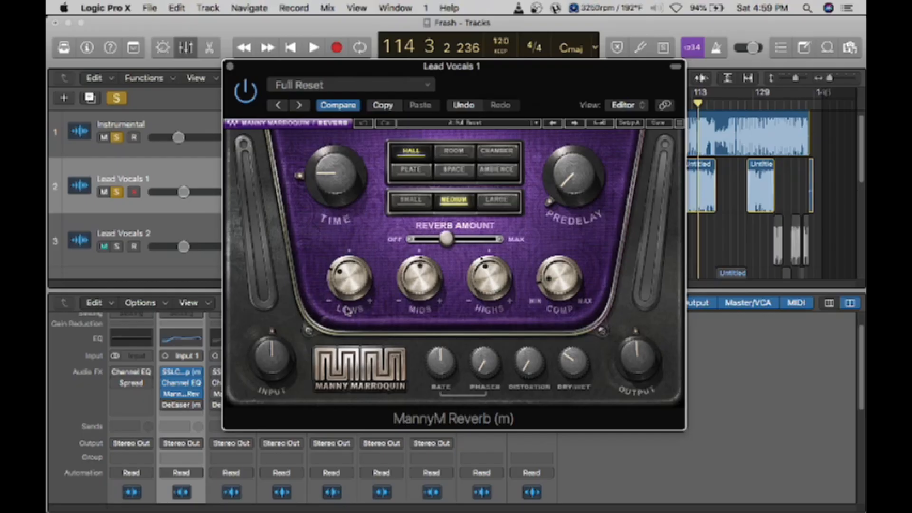
- Open the SSLComp and the Channel EQ on Lead Vocals 1 one after the other, closing each after a brief look
click(181, 372)
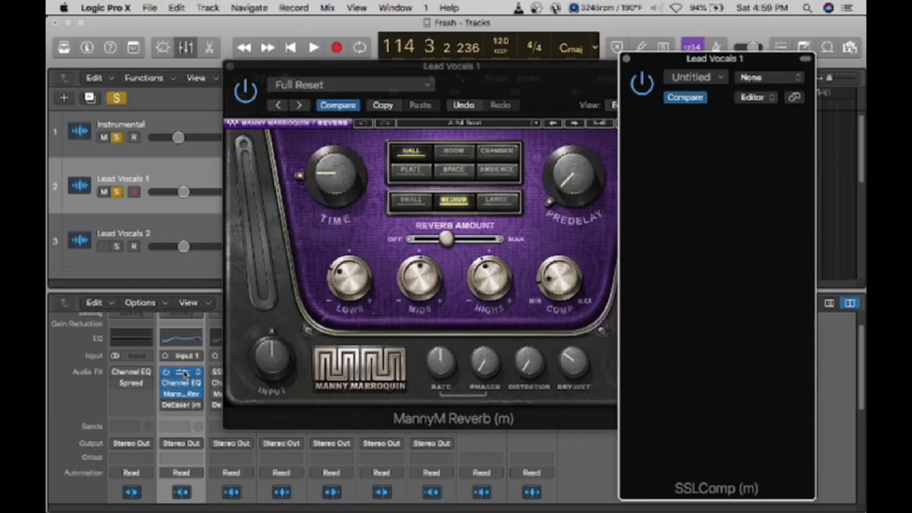
click(627, 59)
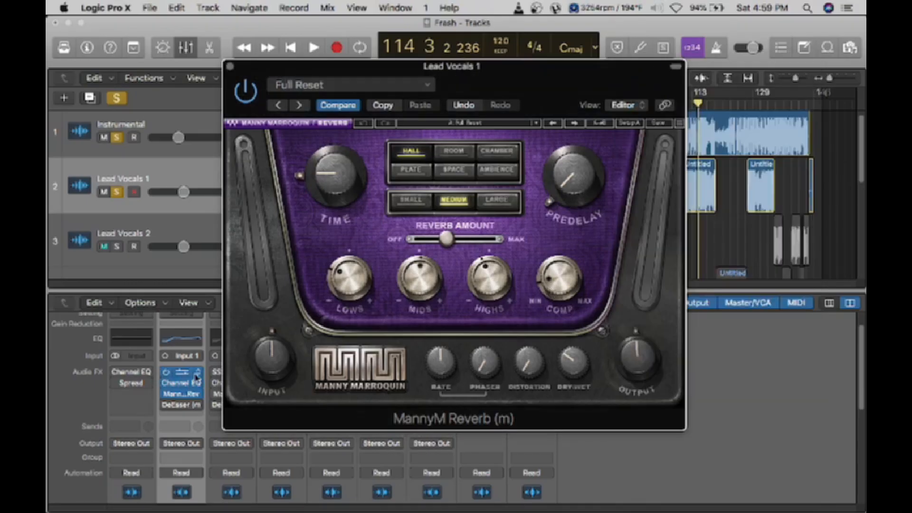
click(182, 382)
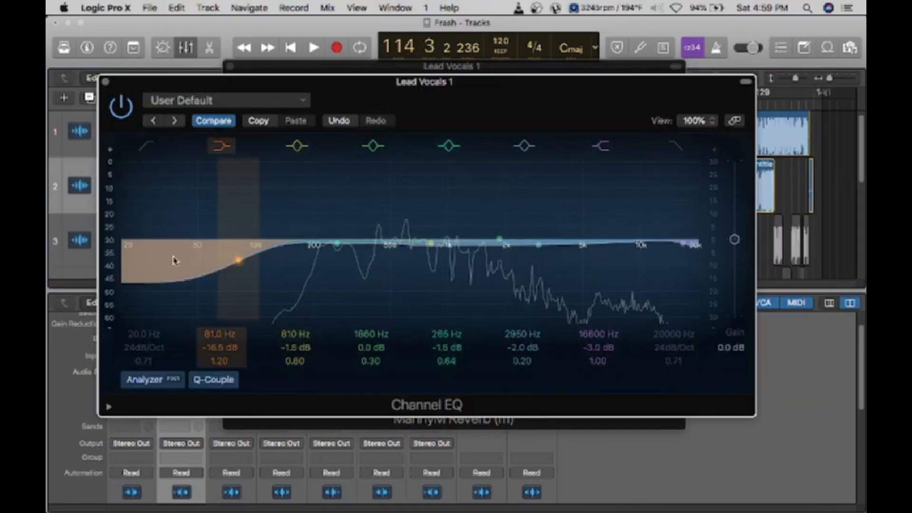
click(105, 82)
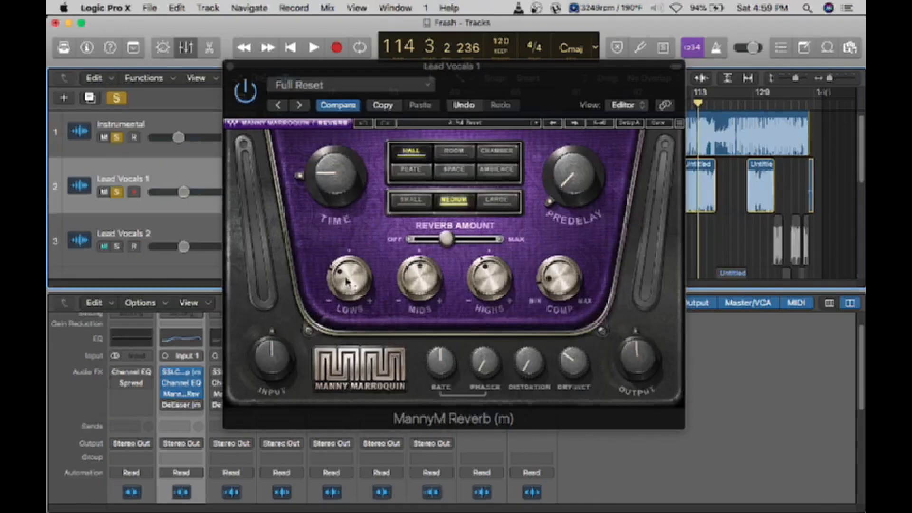
- Nudge the Comp knob of the MannyM Reverb on Lead Vocals 1 slightly, and close the reverb window
mouse_move(346, 279)
click(560, 281)
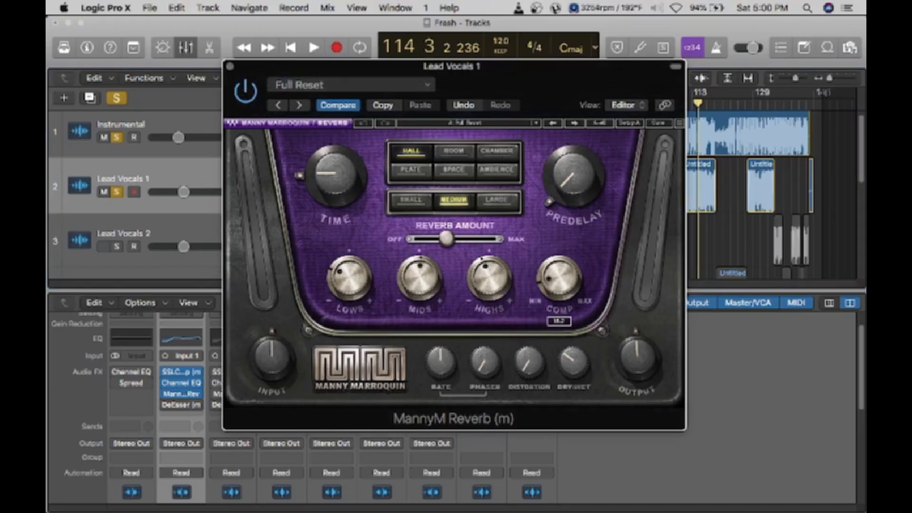
click(561, 294)
click(565, 289)
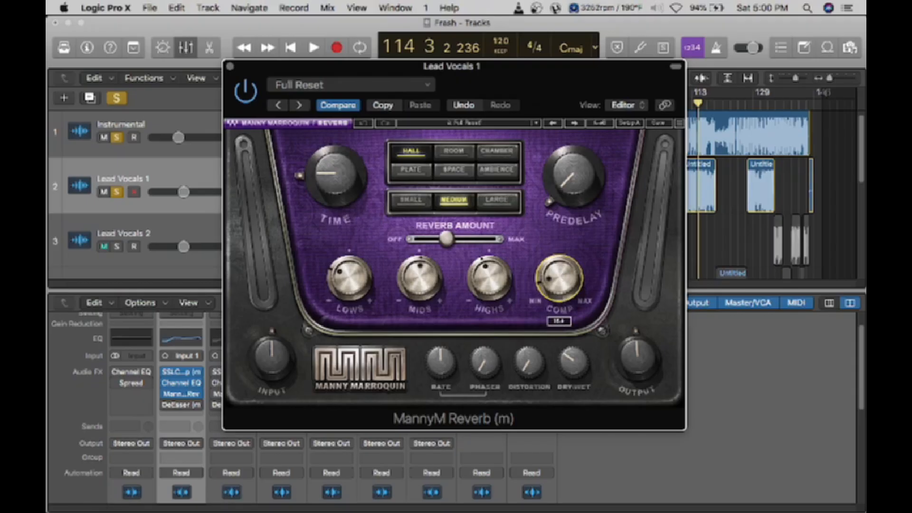
drag(564, 288, 564, 289)
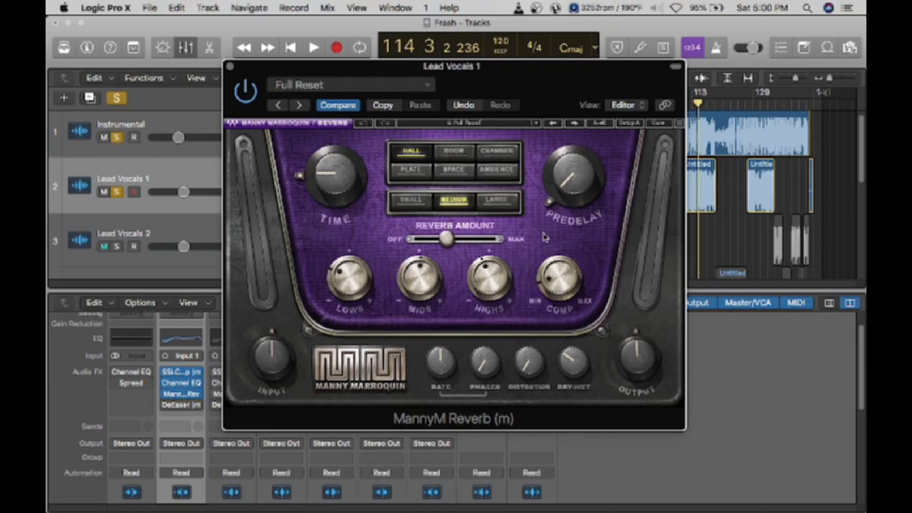
drag(562, 273, 561, 274)
click(230, 66)
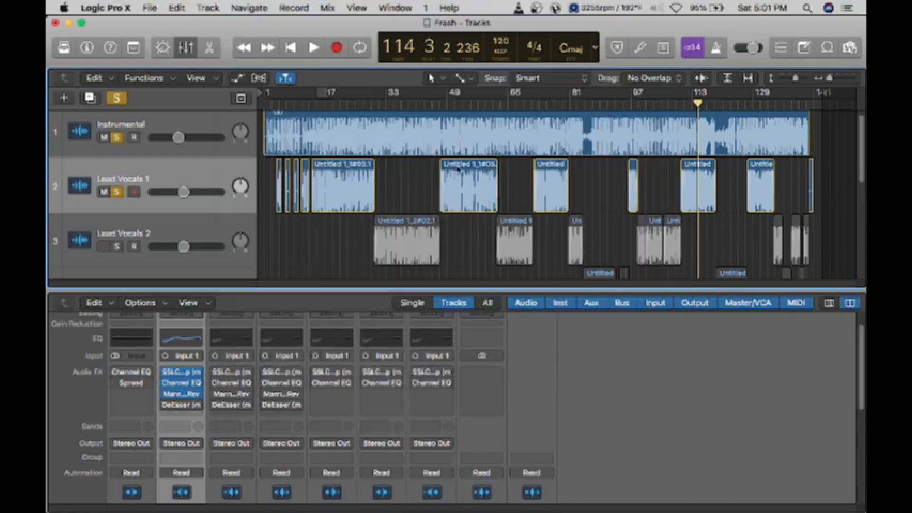
- Open the SSLComp, Channel EQ and MannyM Reverb on Lead Vocals 1 and arrange their windows below the timeline ruler during playback
click(184, 375)
click(182, 383)
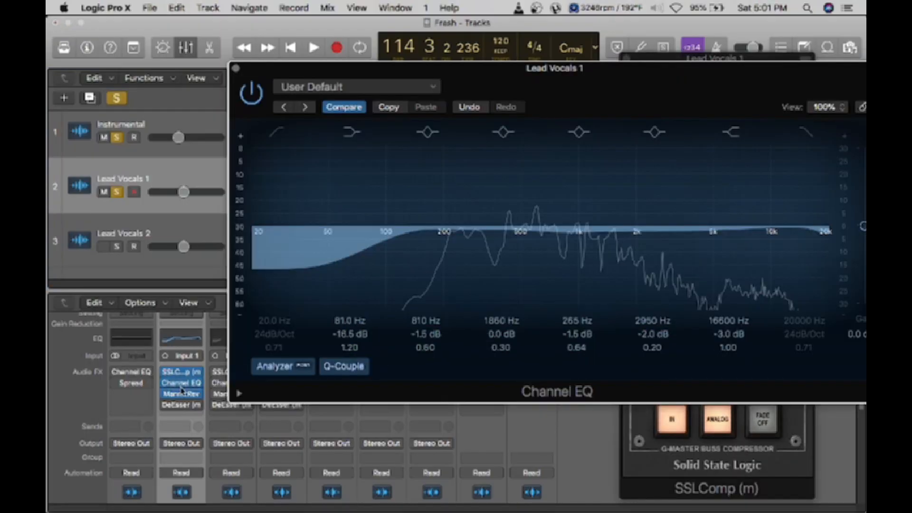
click(182, 394)
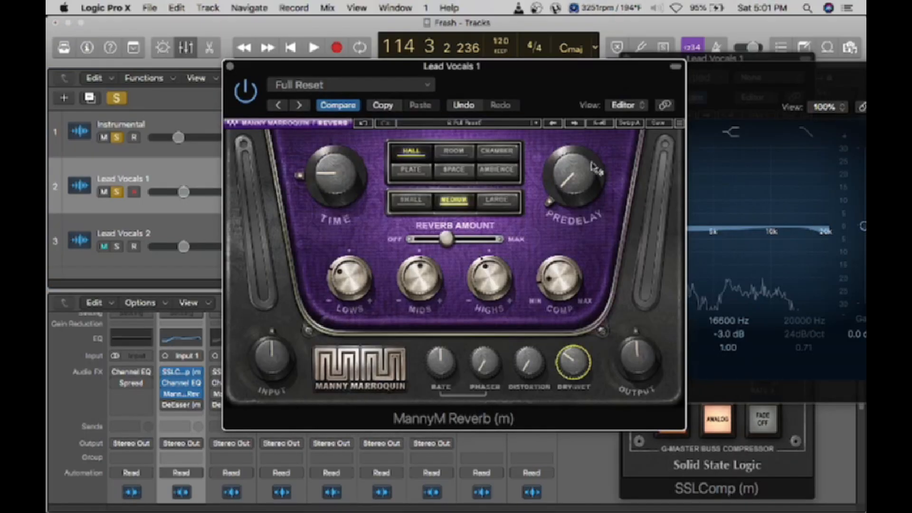
key(space)
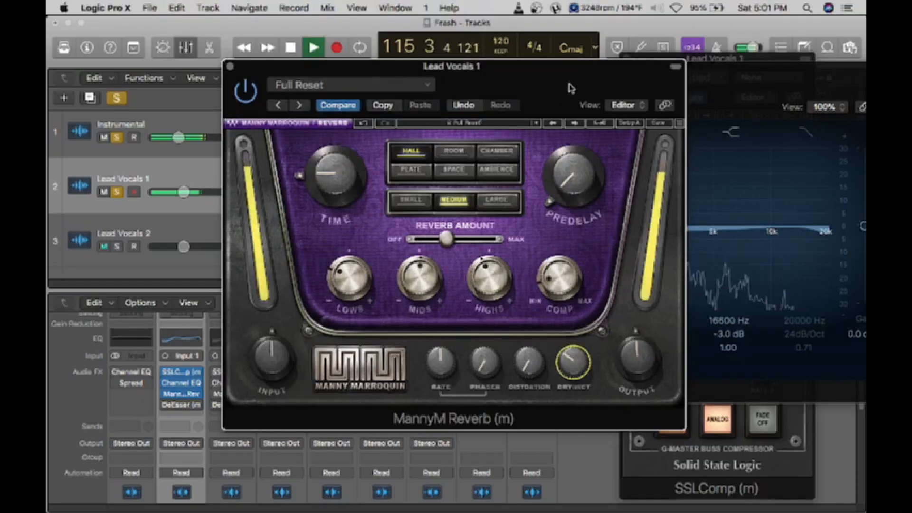
drag(568, 82, 524, 217)
drag(677, 78, 669, 177)
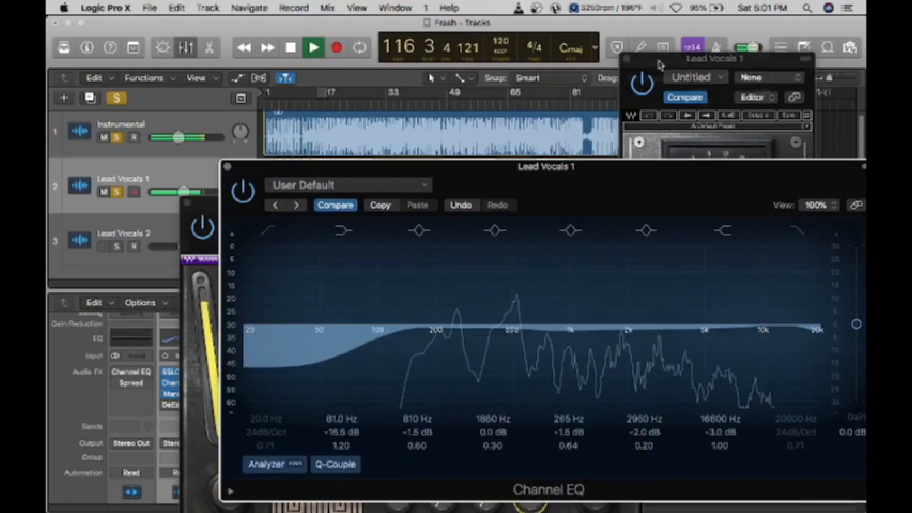
drag(675, 59, 725, 173)
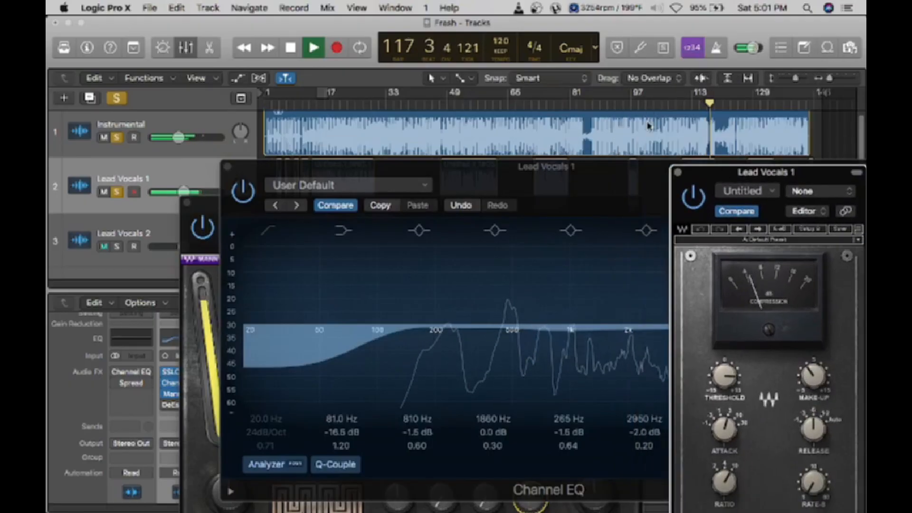
scroll(646, 111, down, 5)
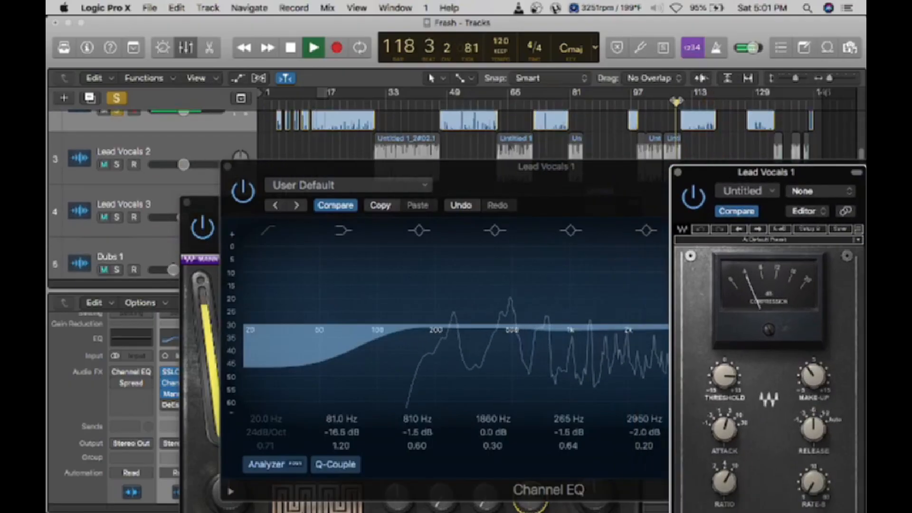
- Play from about bar 110 and bypass the SSLComp, Channel EQ and MannyM Reverb on Lead Vocals 1, and stop playback
click(680, 102)
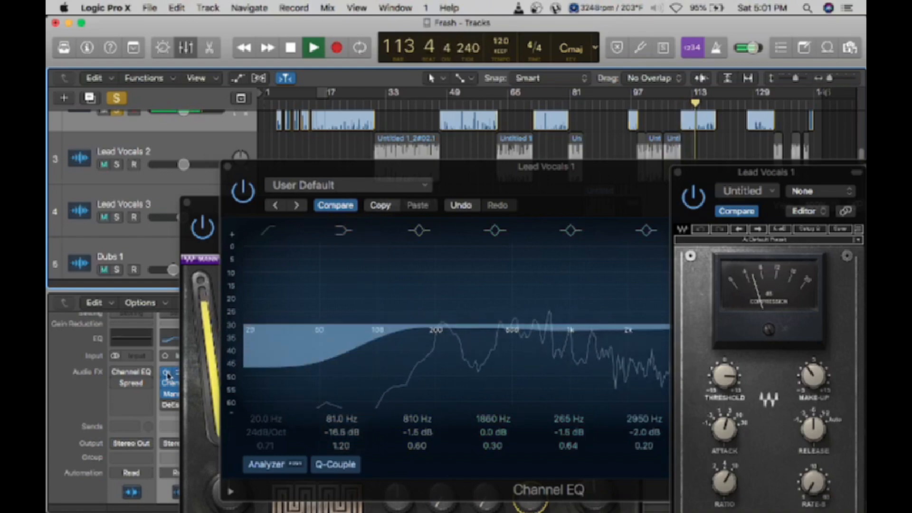
click(166, 373)
click(166, 383)
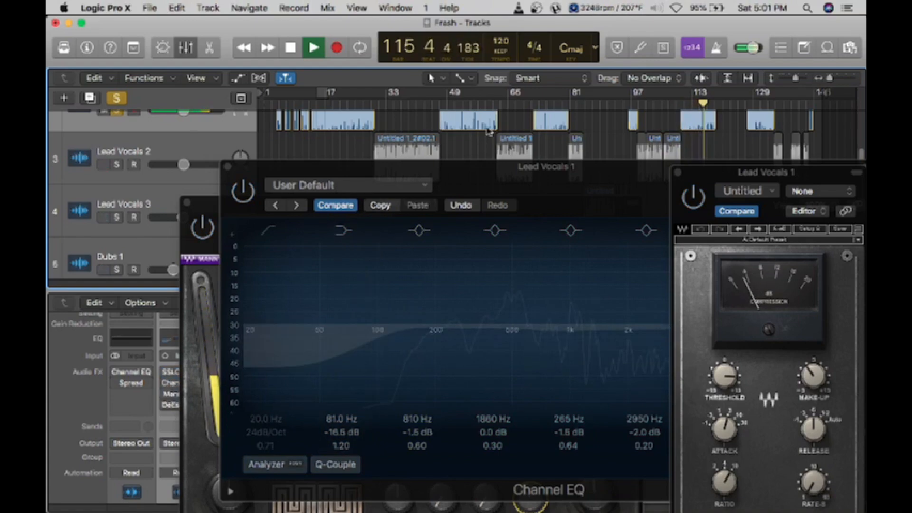
key(space)
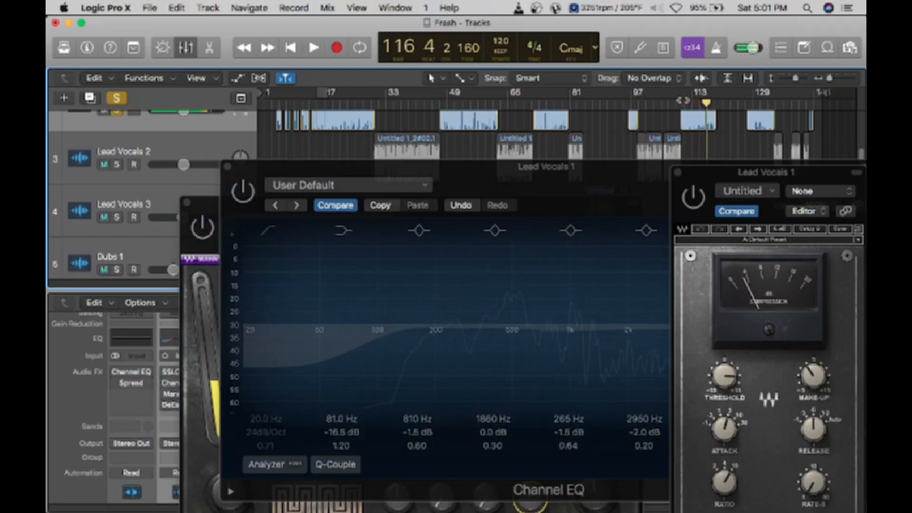
- Play from about bar 49 and turn the SSLComp, Channel EQ and MannyM Reverb on Lead Vocals 1 back on one by one
click(440, 102)
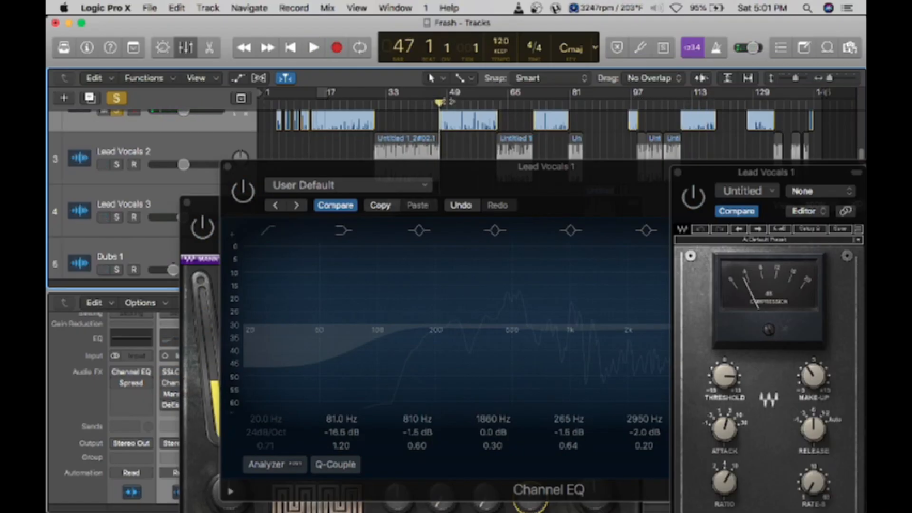
click(449, 101)
key(space)
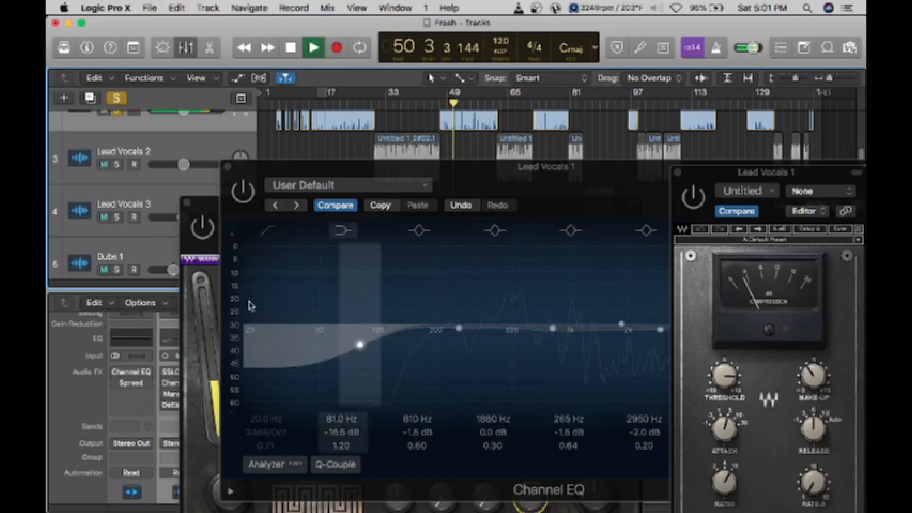
key(space)
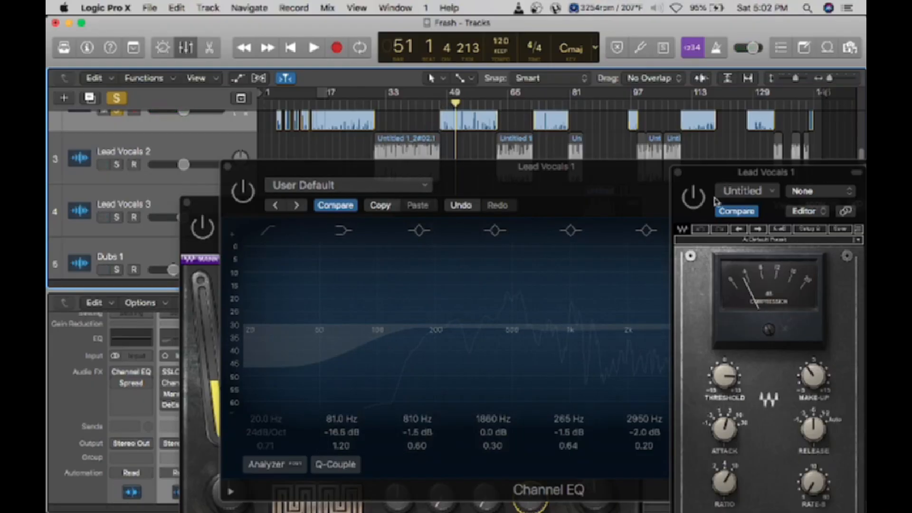
key(space)
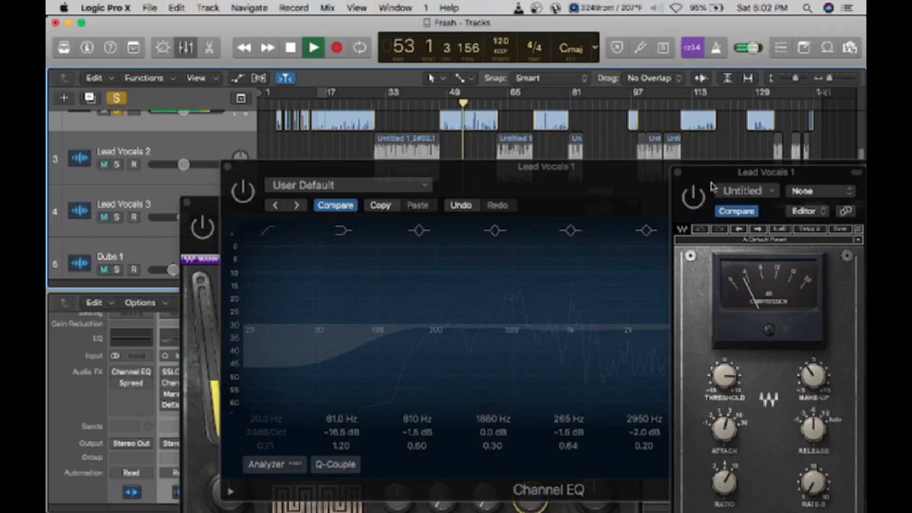
click(697, 202)
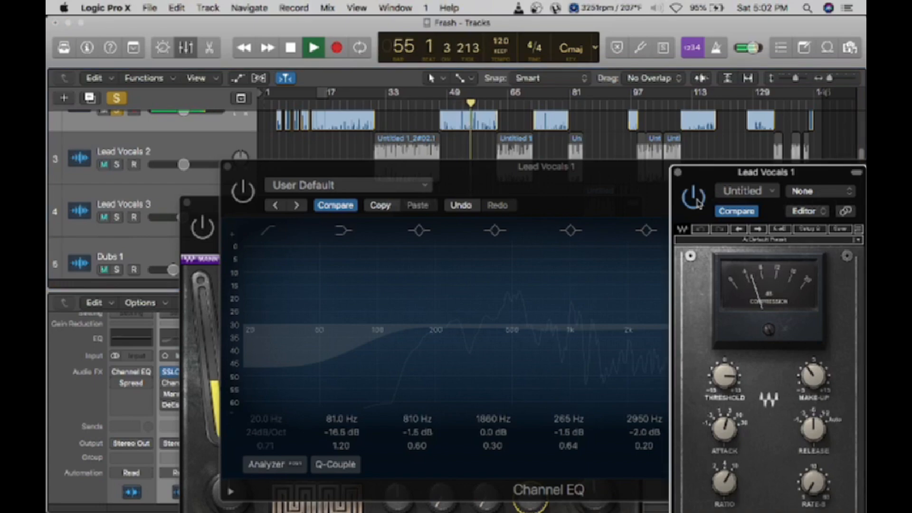
click(246, 193)
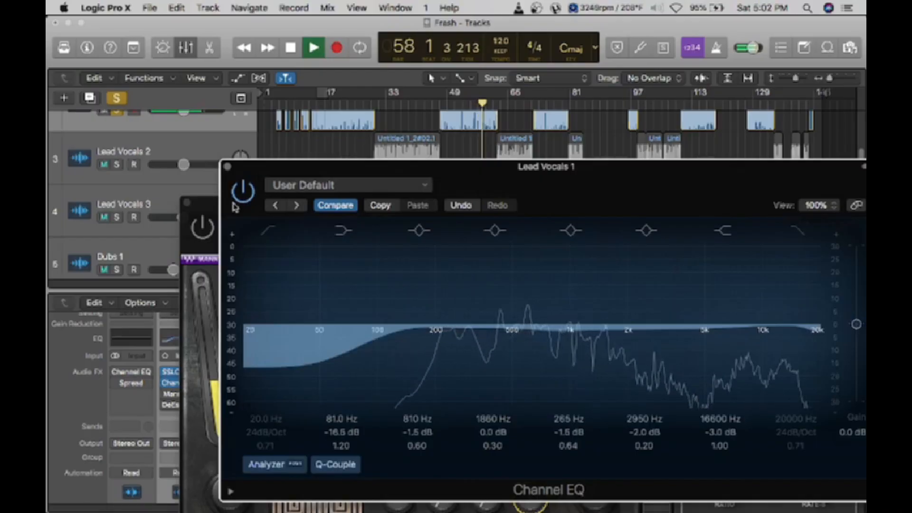
click(203, 225)
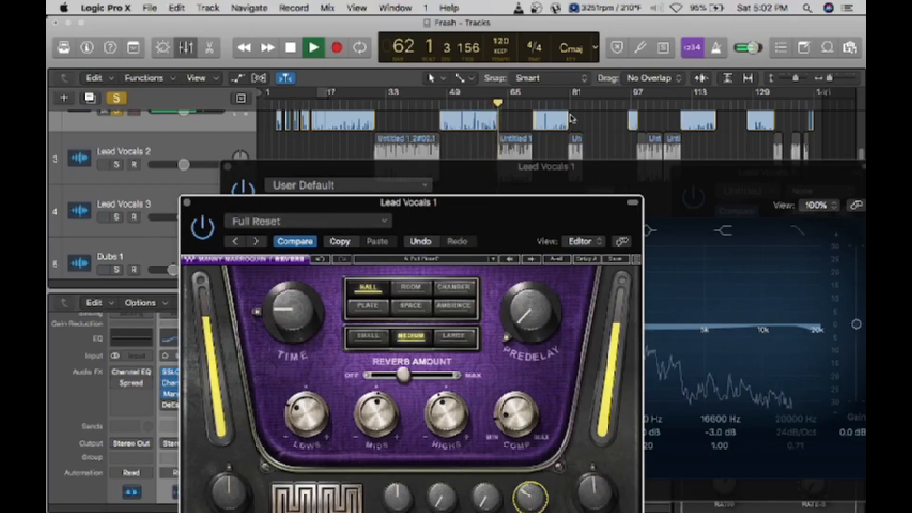
key(space)
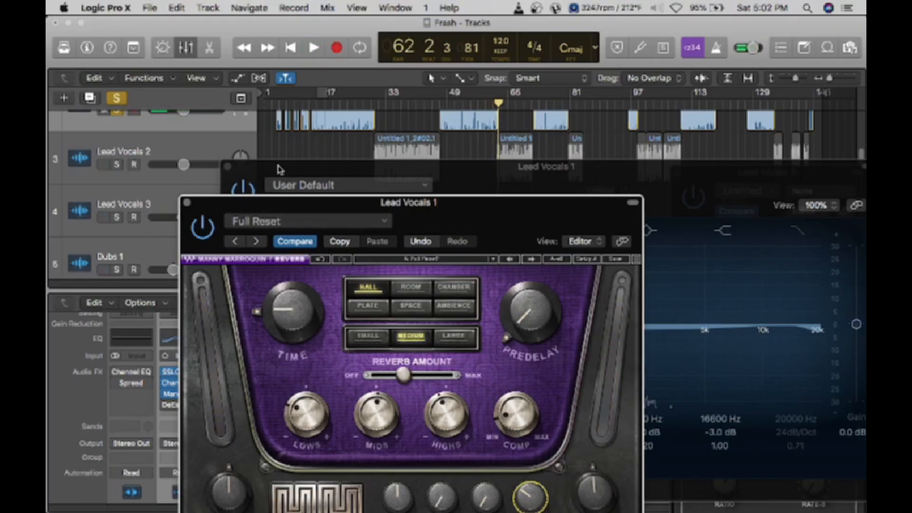
- Close the MannyM Reverb, Channel EQ and SSLComp windows of Lead Vocals 1
click(187, 203)
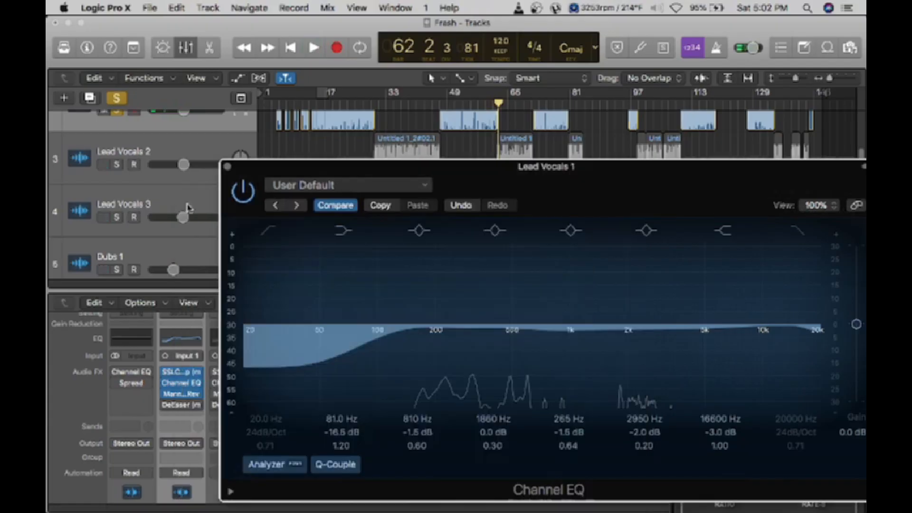
click(228, 168)
click(679, 174)
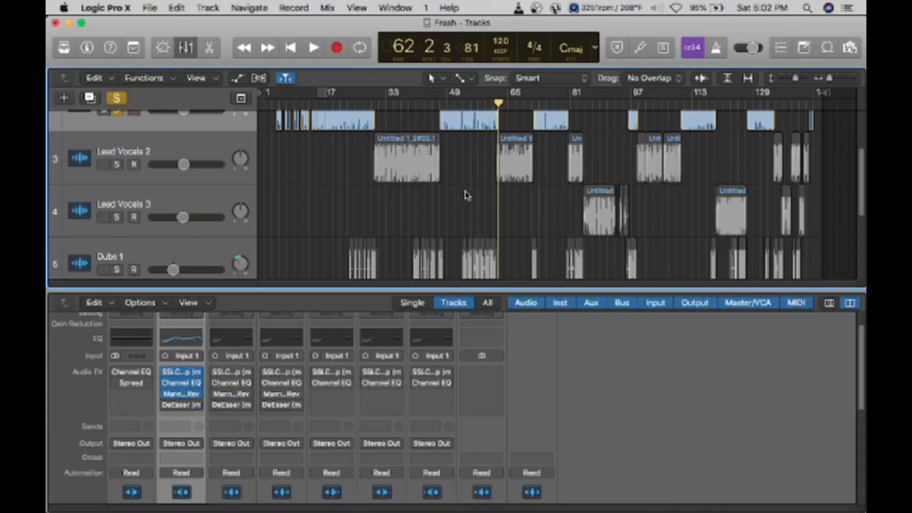
- Unsolo Lead Vocals 1 and play the Instrumental alone from bar 19, skipping ahead twice to about bar 31, and stop playback
scroll(464, 195, up, 4)
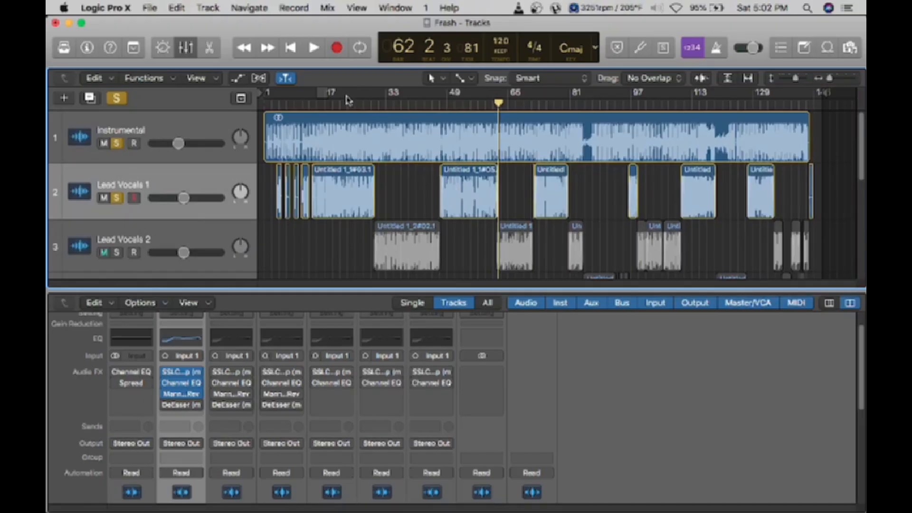
click(332, 104)
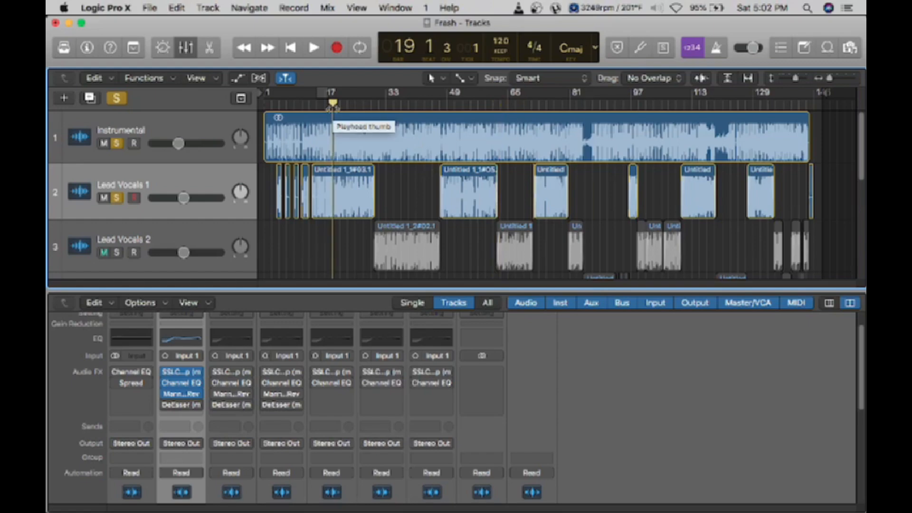
click(116, 197)
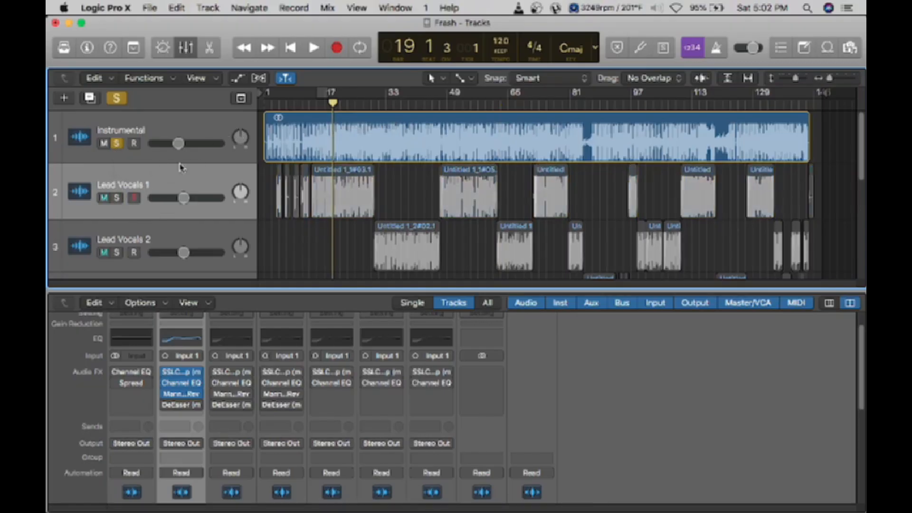
key(space)
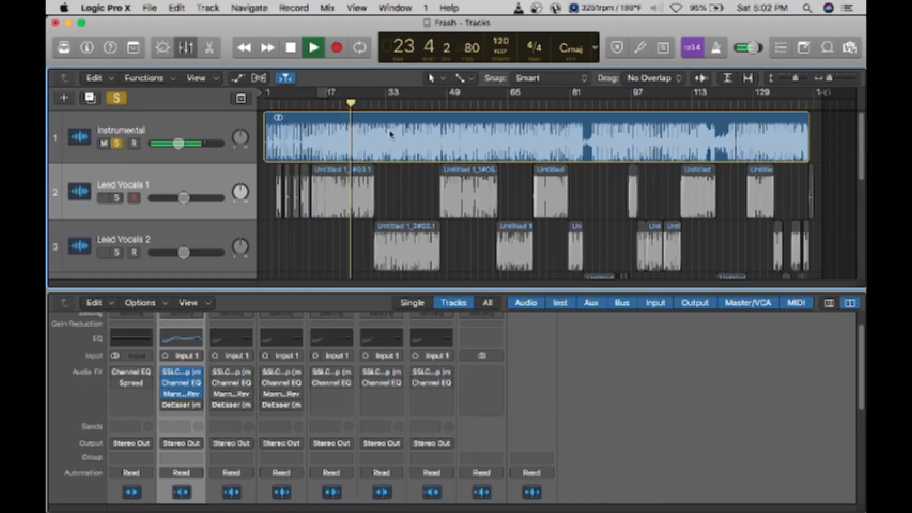
click(366, 106)
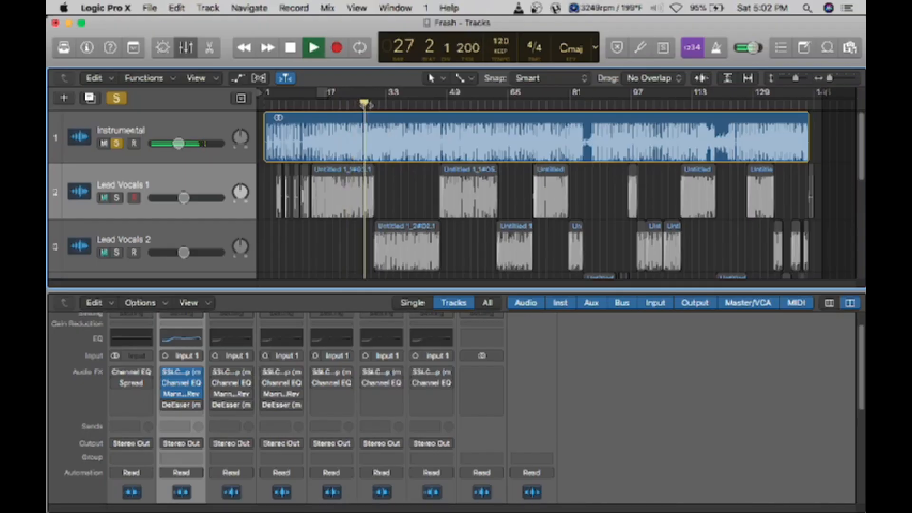
click(379, 105)
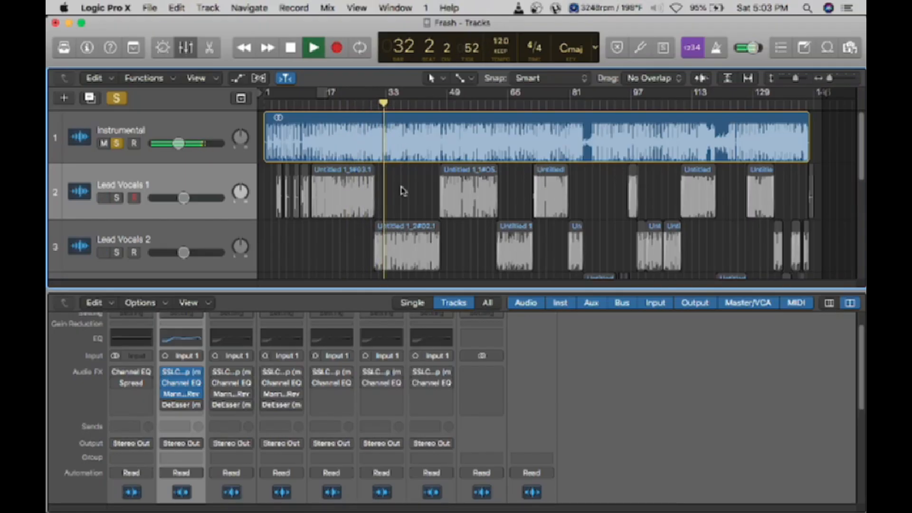
key(space)
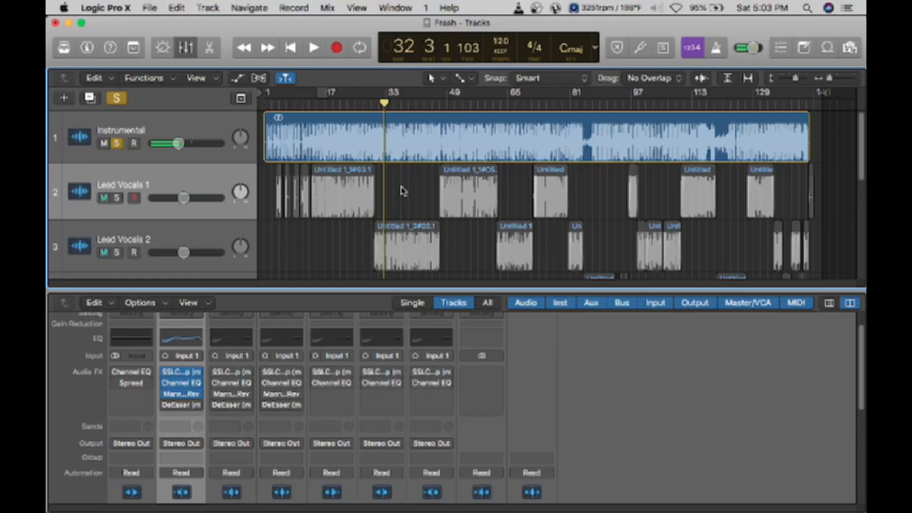
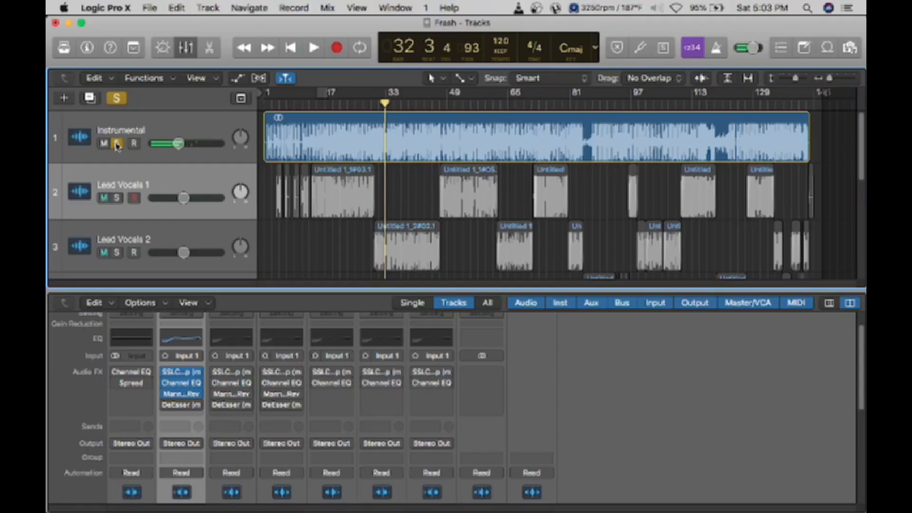
- Turn on the SSLComp, Channel EQ and MannyM Reverb on Lead Vocals 2 and play it soloed with the Instrumental from bar 29
click(117, 144)
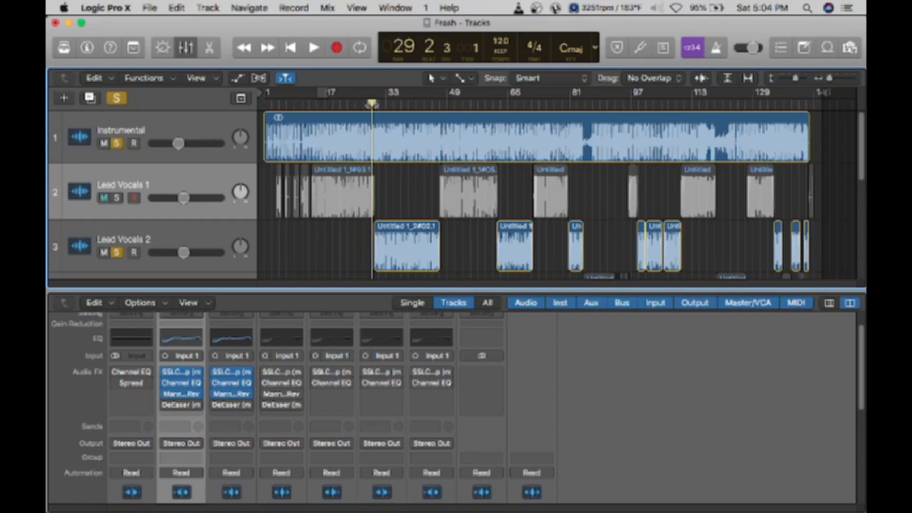
key(space)
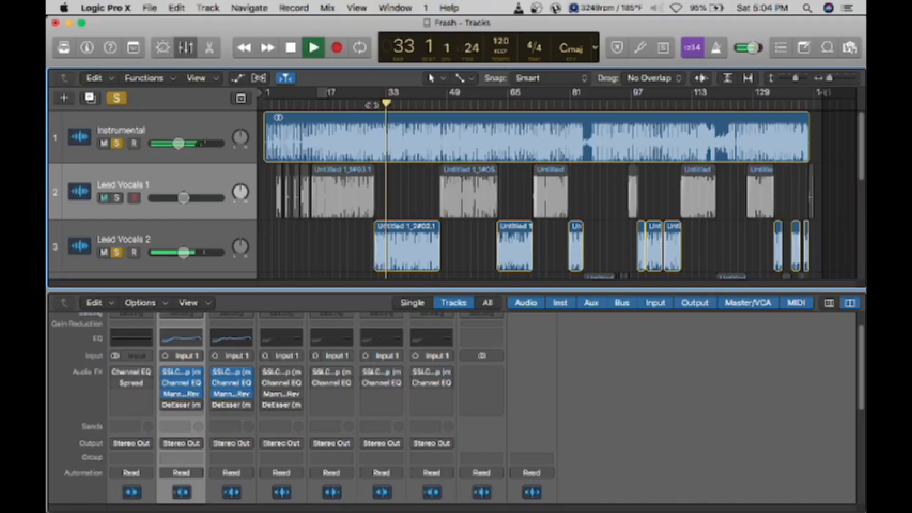
- Stop playback and reopen the recent project Fresh
key(space)
click(151, 7)
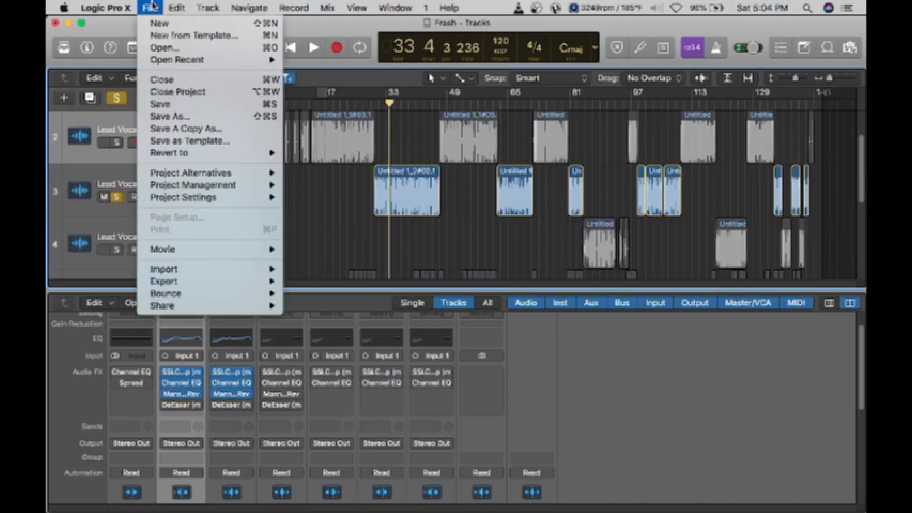
mouse_move(221, 62)
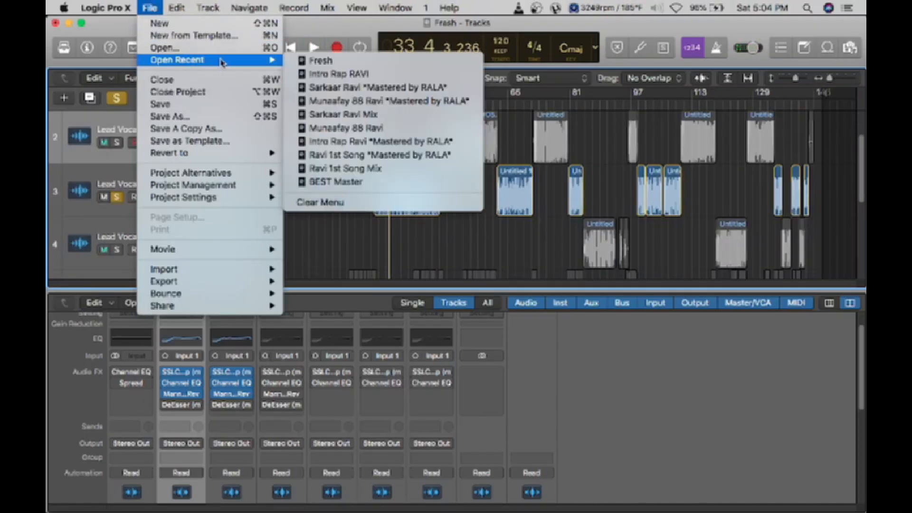
click(314, 61)
click(546, 196)
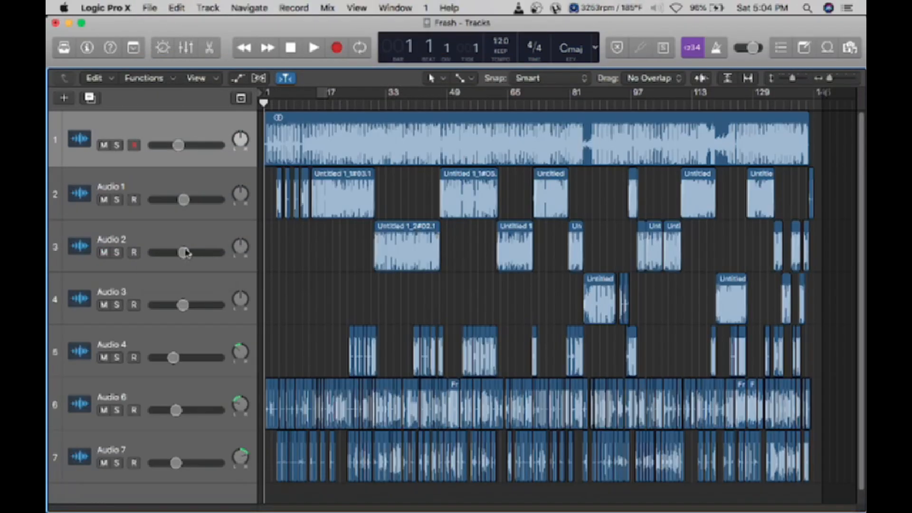
- Show the mixer and listen to the mix from about bar 30, where the Audio 2 vocal comes in
mouse_move(185, 252)
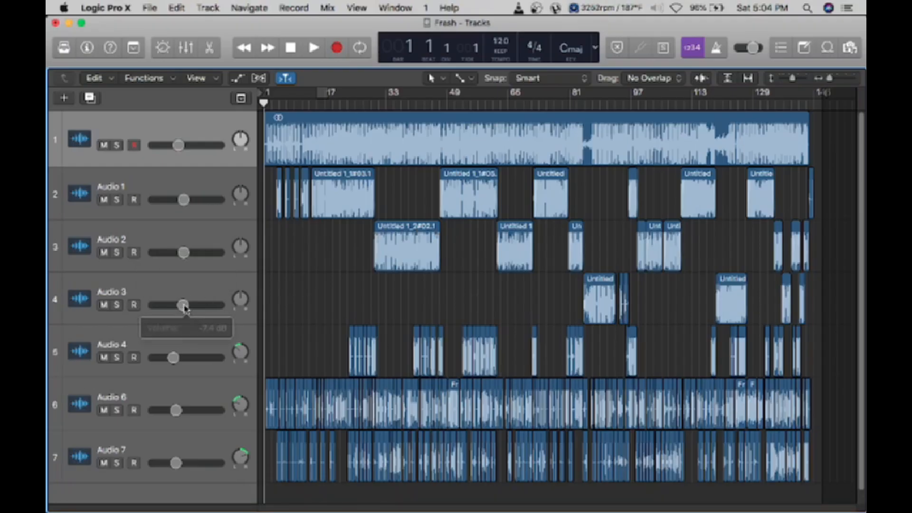
key(x)
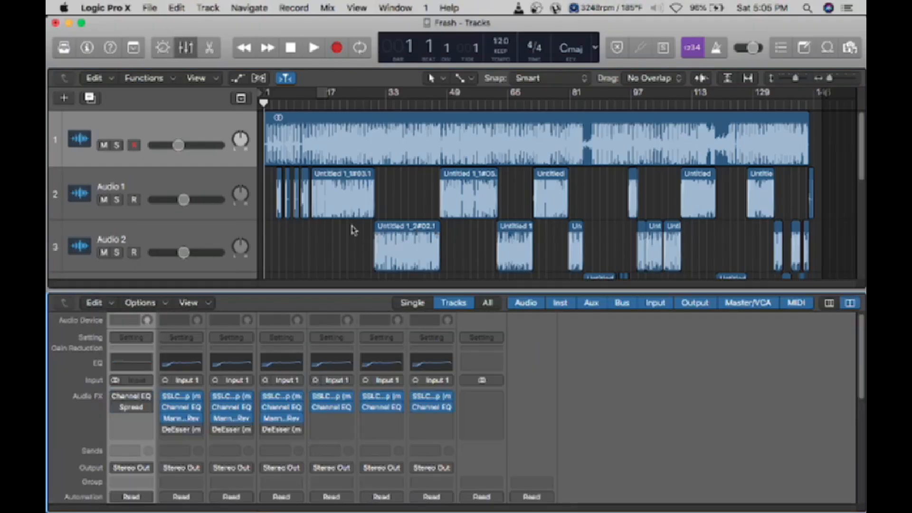
scroll(352, 228, down, 3)
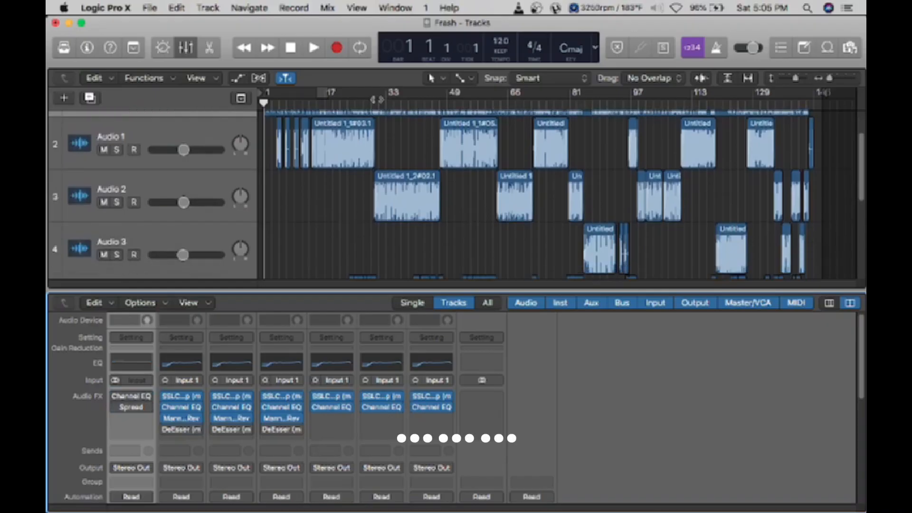
click(374, 100)
key(space)
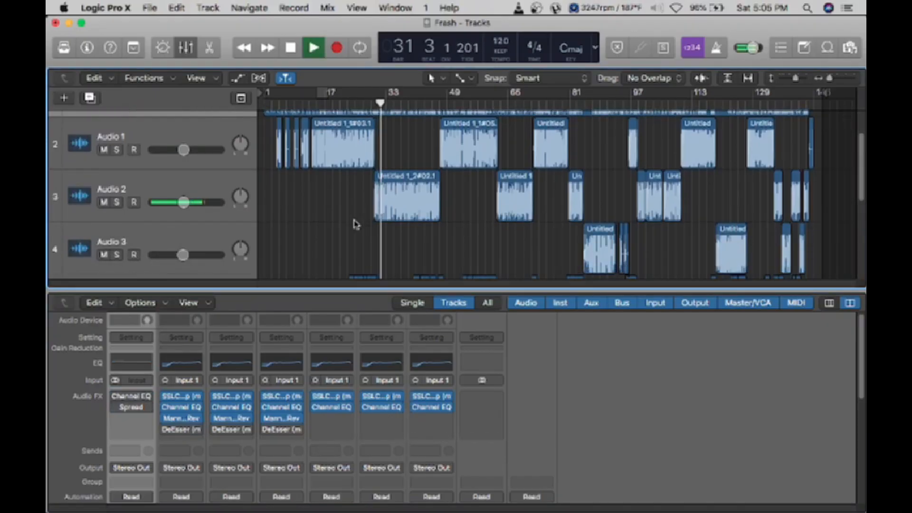
scroll(356, 225, up, 3)
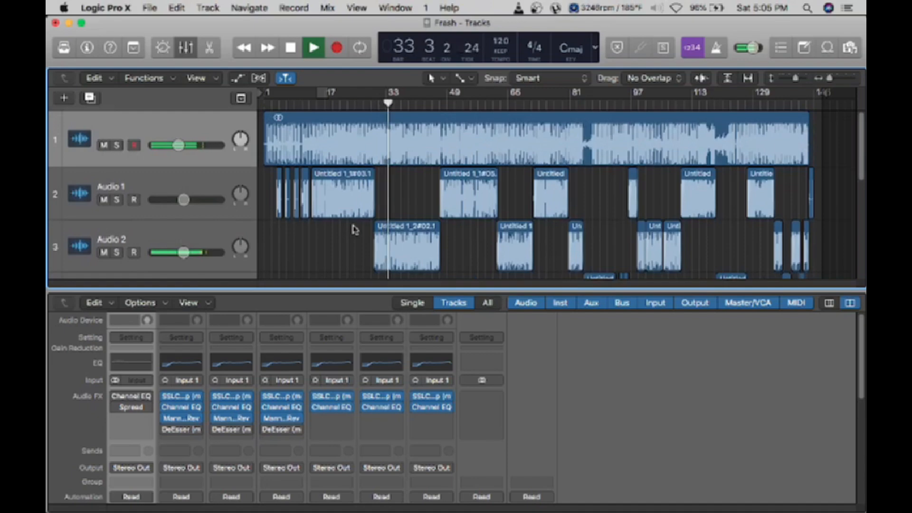
key(space)
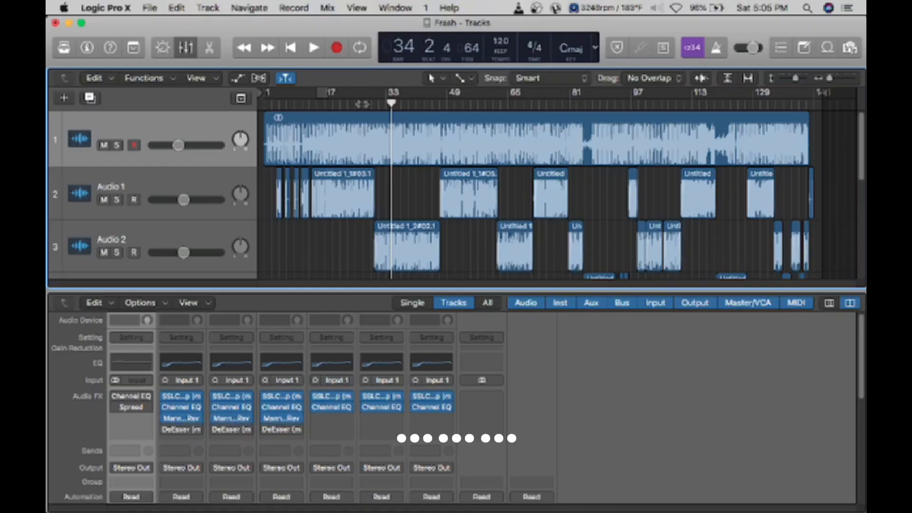
- Listen to the closing bars of the Audio 1 vocal, starting at about bar 26 and again just before bar 28
click(362, 104)
key(space)
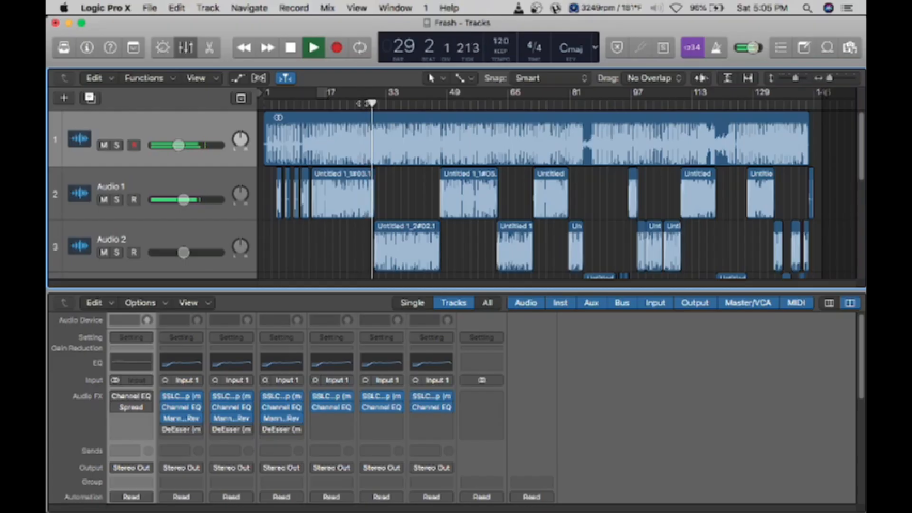
key(space)
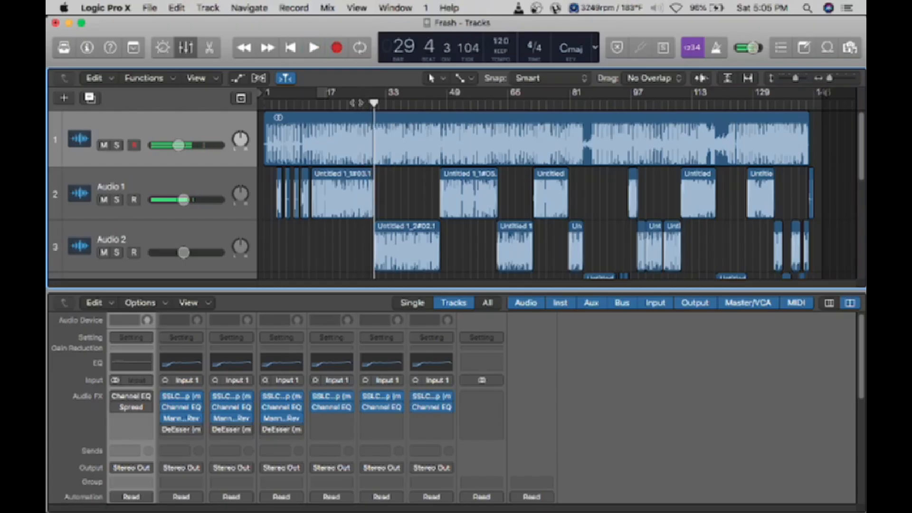
scroll(367, 163, up, 10)
scroll(367, 162, down, 2)
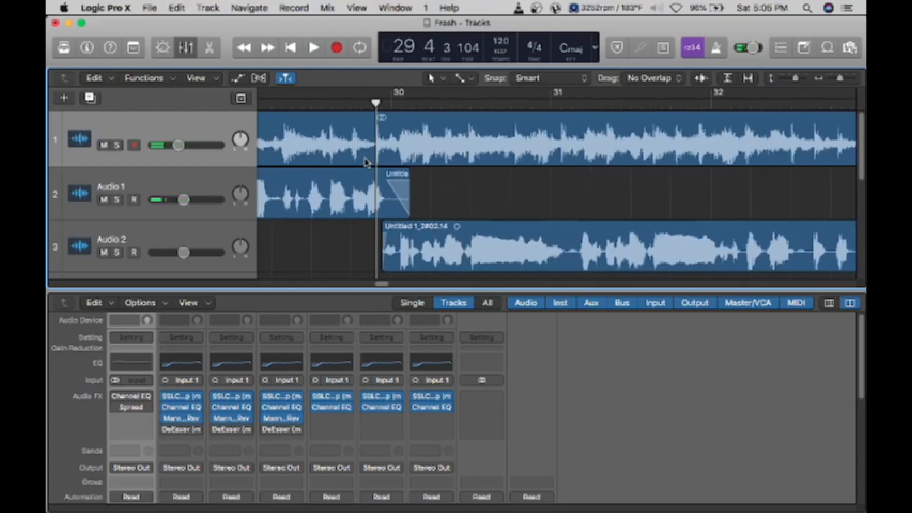
scroll(366, 162, left, 10)
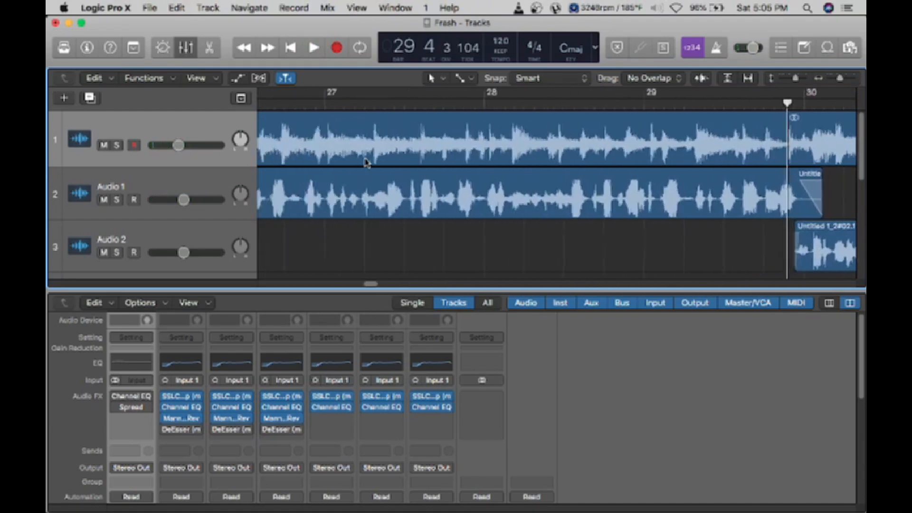
click(442, 101)
key(space)
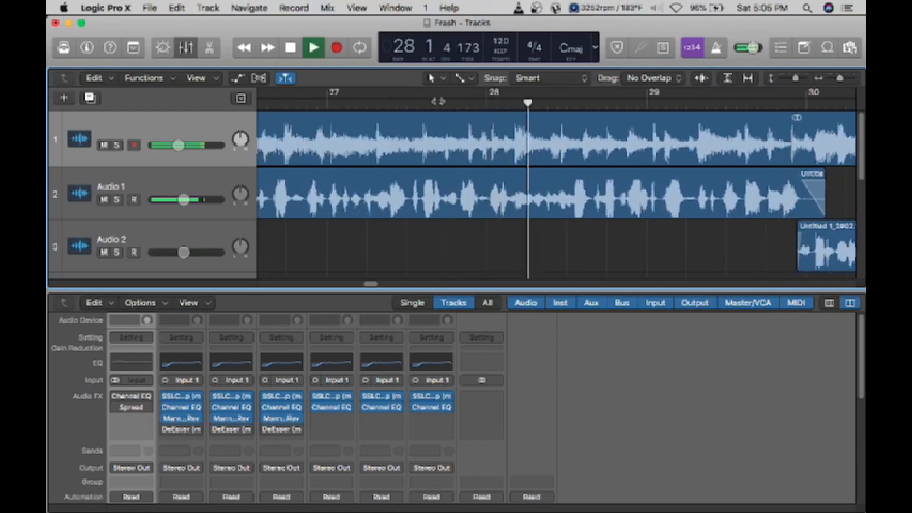
key(space)
- Replay the Audio 1 vocal from about the middle of bar 26 up to bar 28, and show the whole arrangement
scroll(437, 101, left, 4)
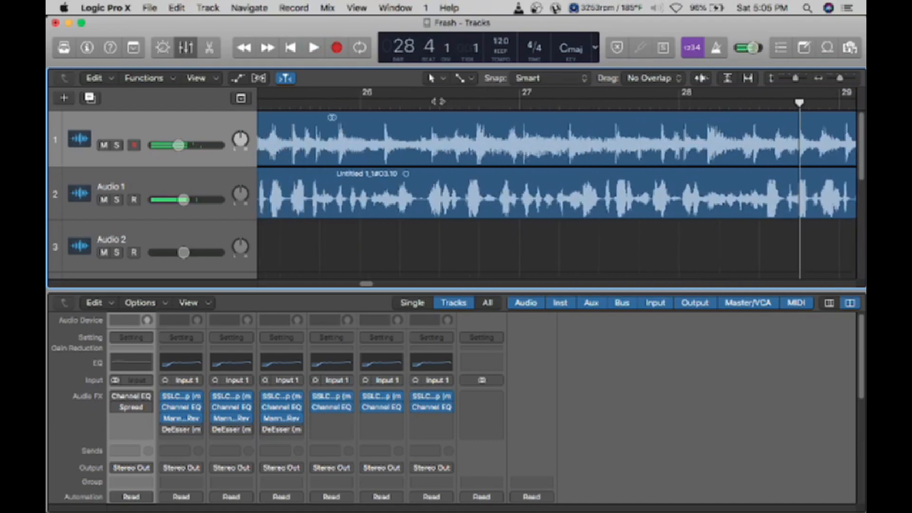
click(443, 101)
key(space)
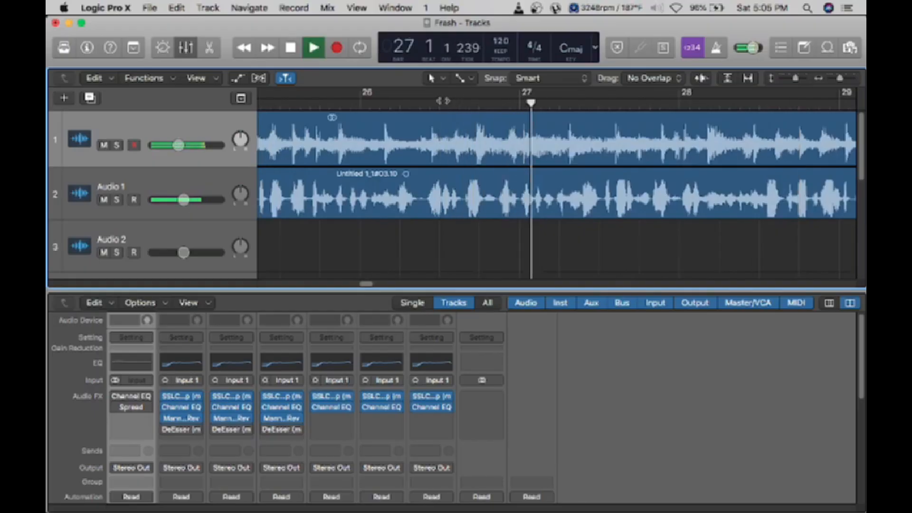
scroll(442, 101, down, 3)
key(space)
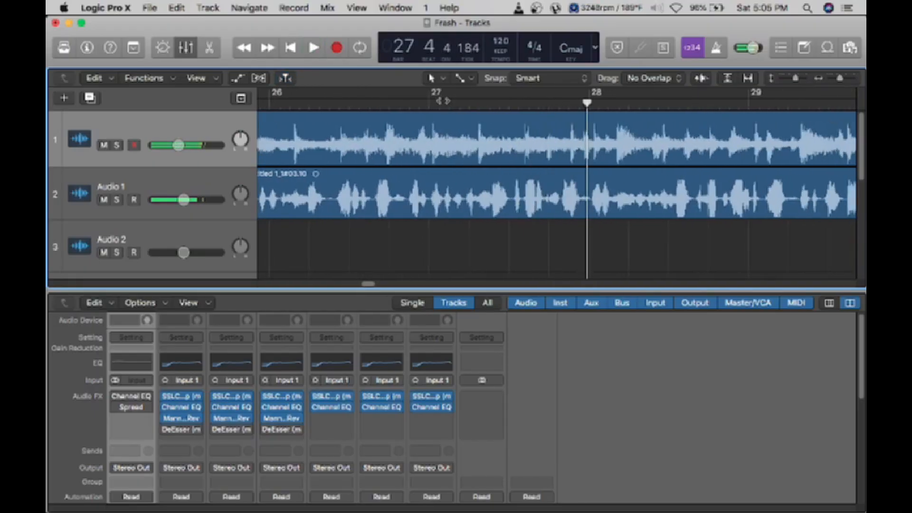
scroll(443, 100, down, 1)
scroll(528, 237, left, 3)
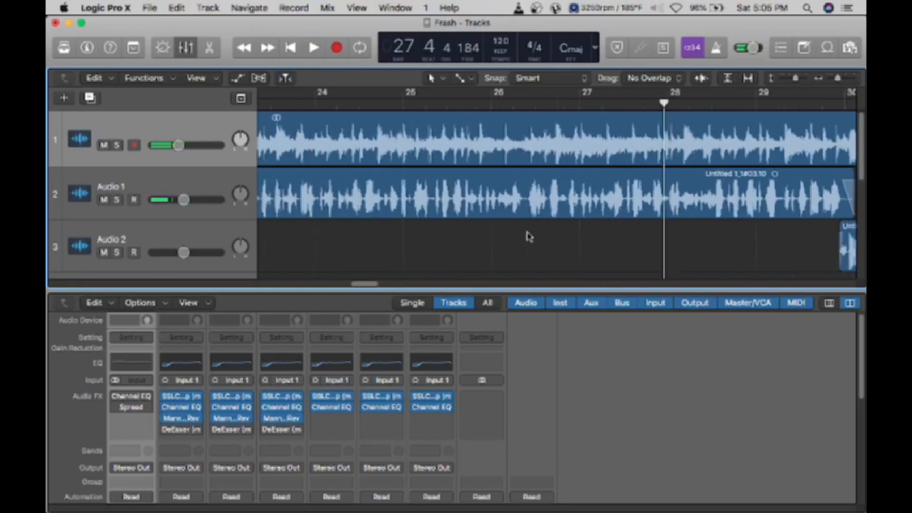
scroll(530, 237, right, 4)
scroll(529, 236, down, 6)
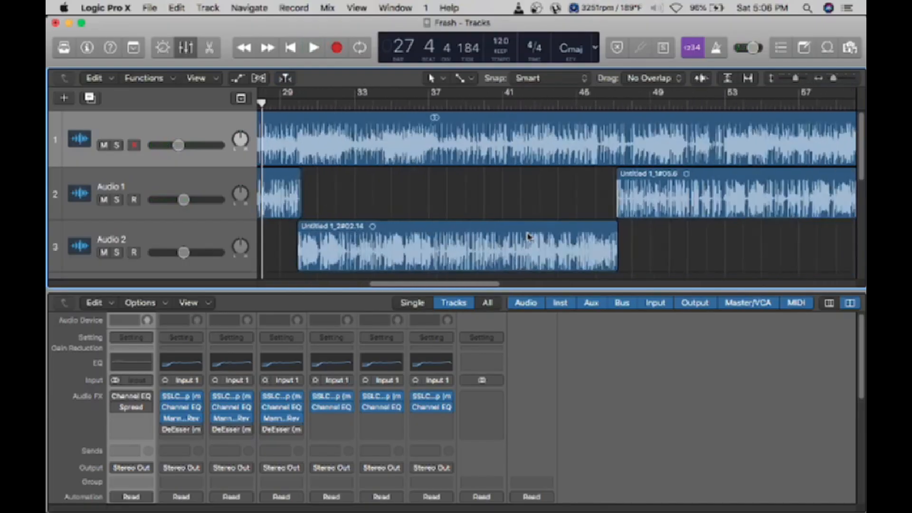
scroll(529, 236, down, 4)
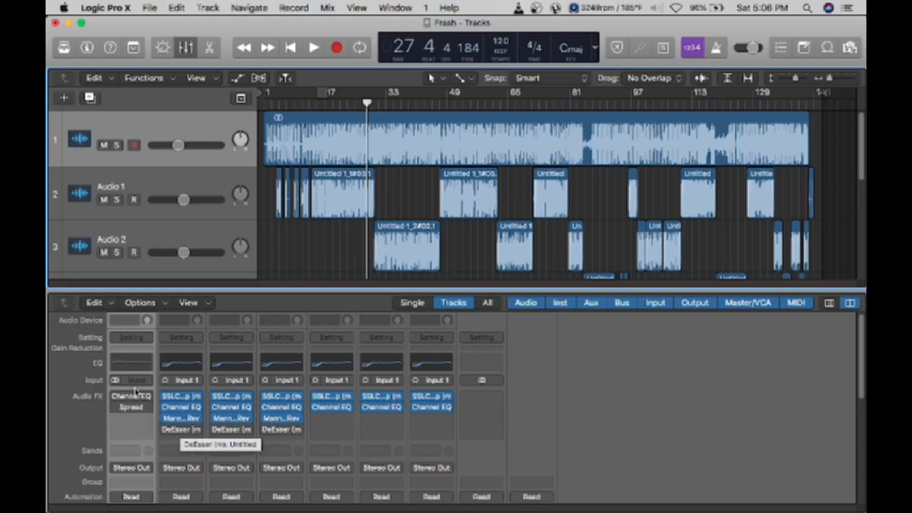
- Inspect the Channel EQ and DeEsser settings on the Audio 1 channel
click(185, 408)
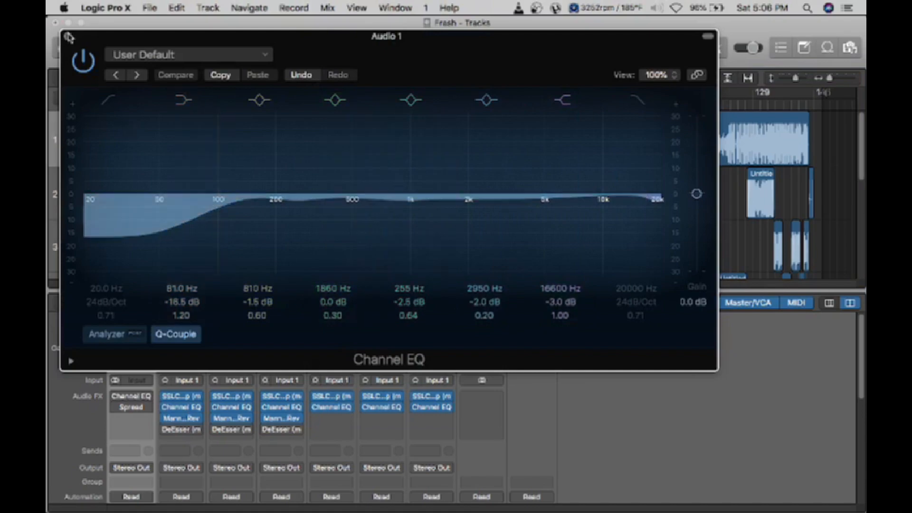
key(super+w)
click(181, 429)
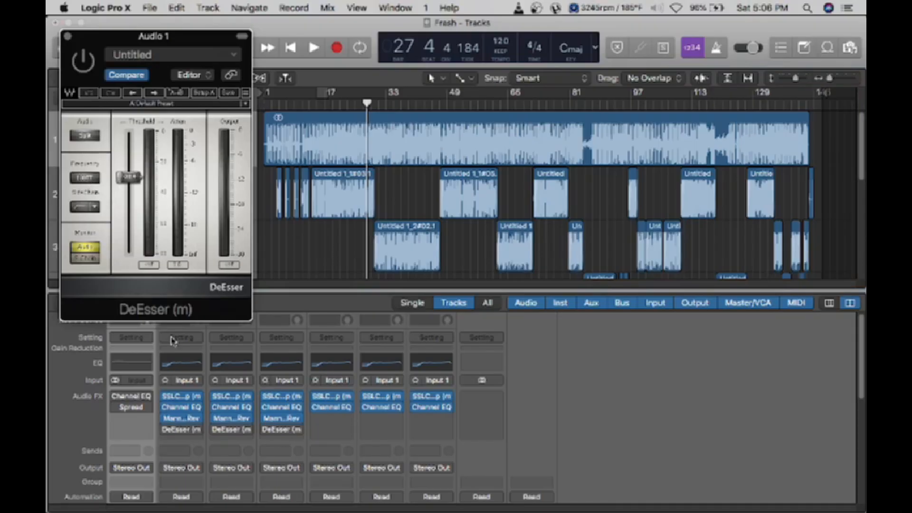
- Reopen the Channel EQ on Audio 1 and move its 1860 Hz band to 14000 Hz at 0.0 dB gain
click(183, 407)
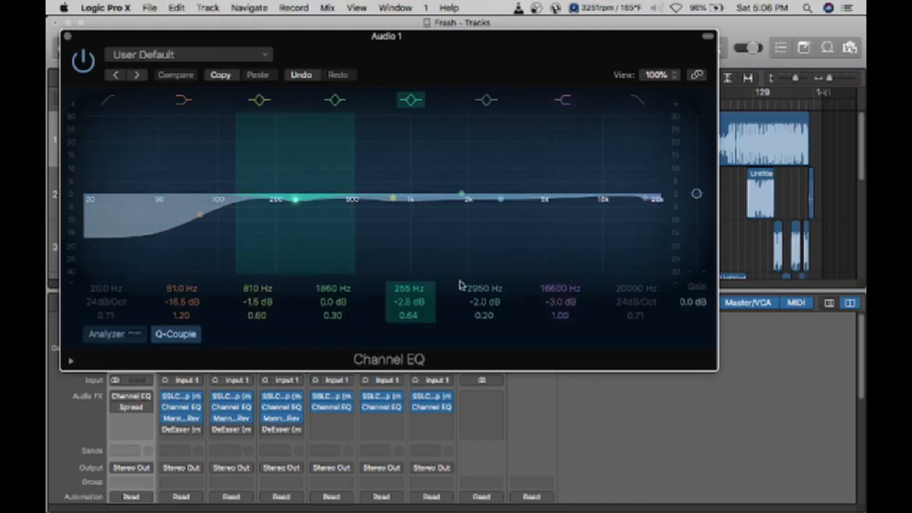
drag(482, 57, 481, 212)
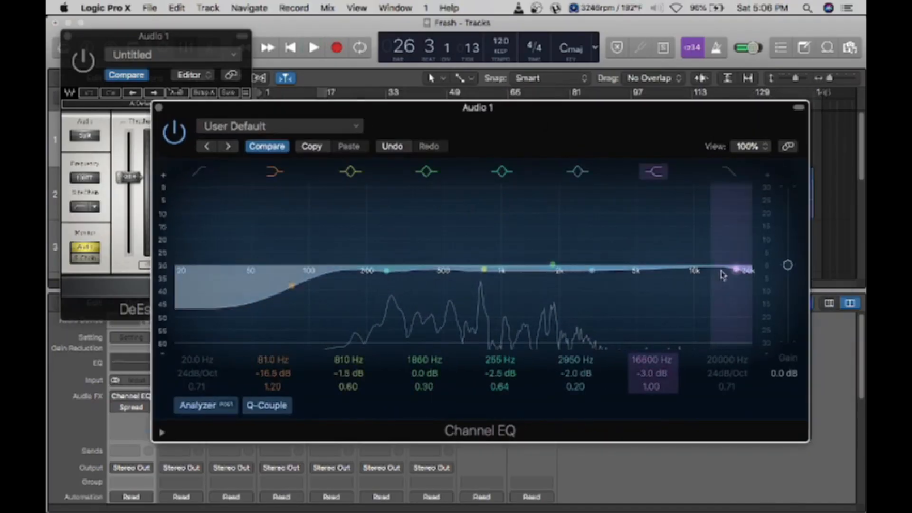
drag(553, 264, 722, 264)
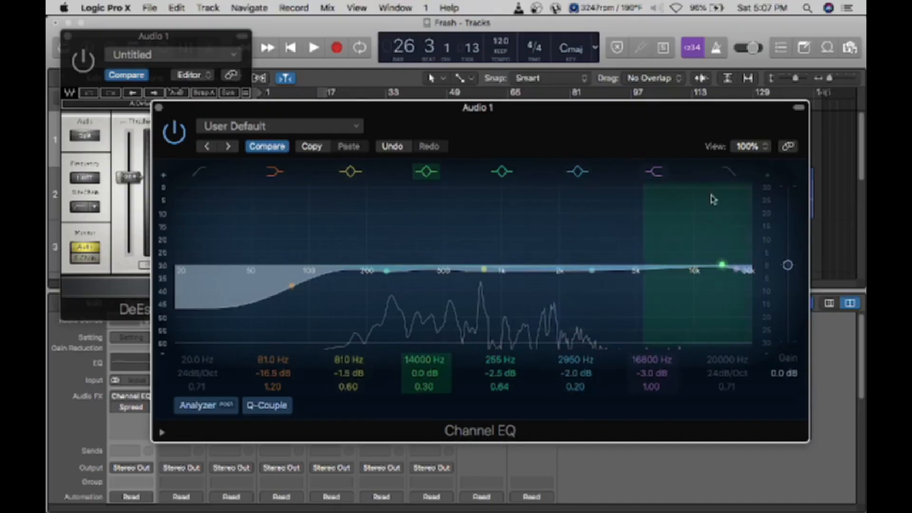
- Play the Audio 1 vocal to examine its high frequencies in the EQ analyzer, and close the Channel EQ and DeEsser windows
key(space)
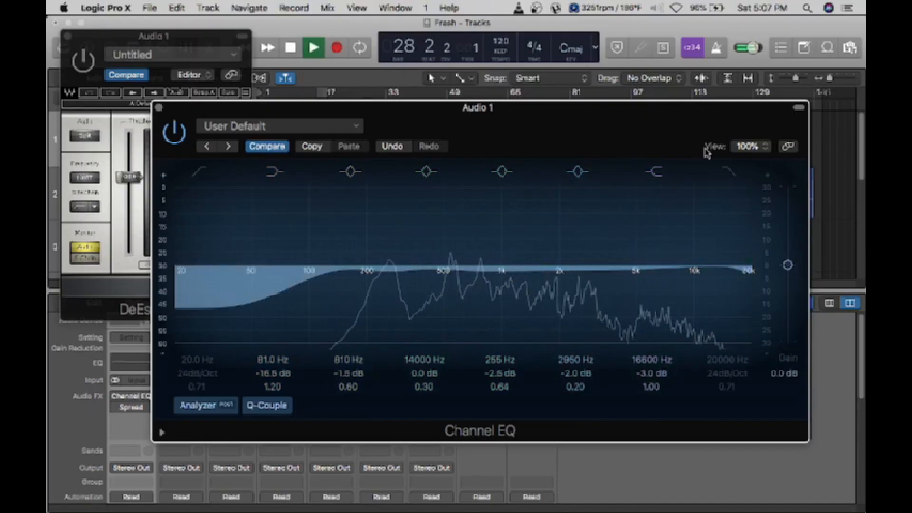
key(space)
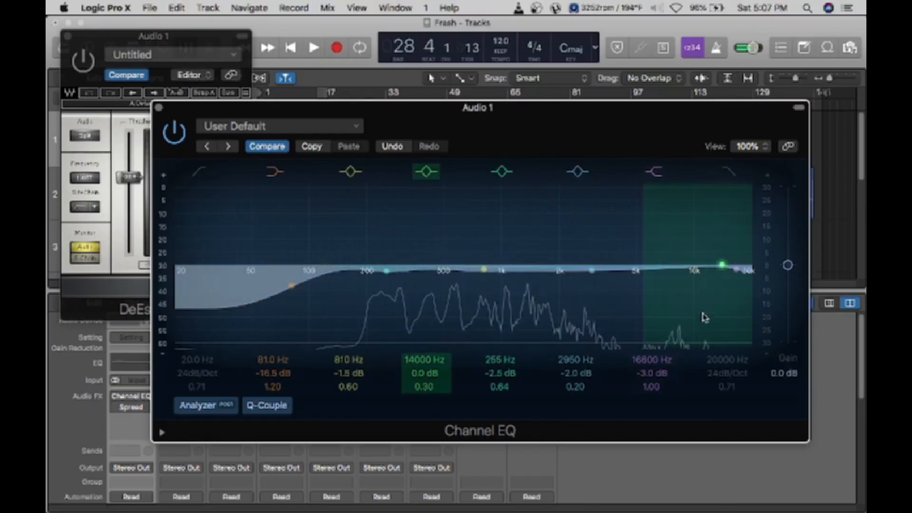
key(space)
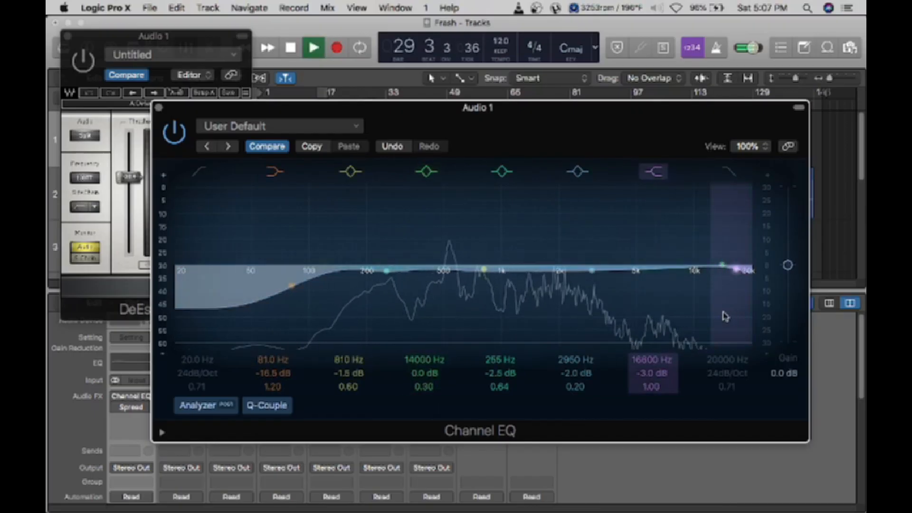
key(space)
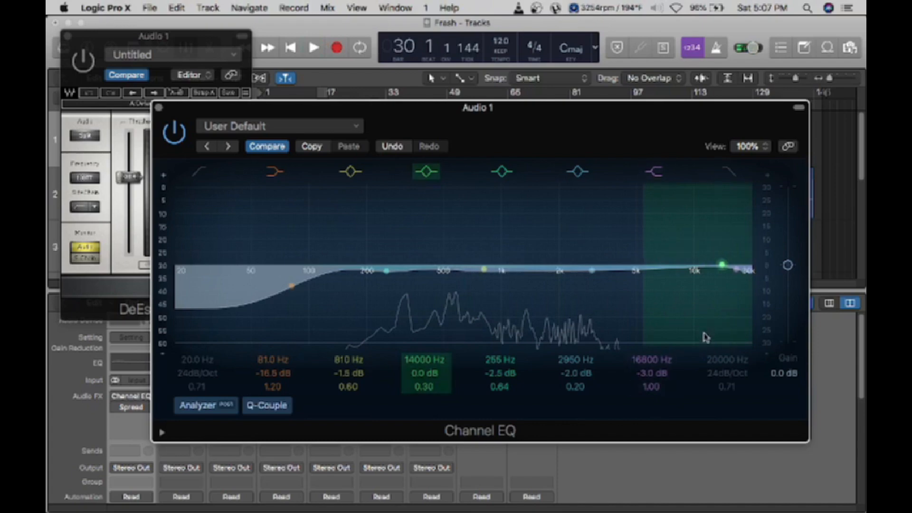
click(160, 108)
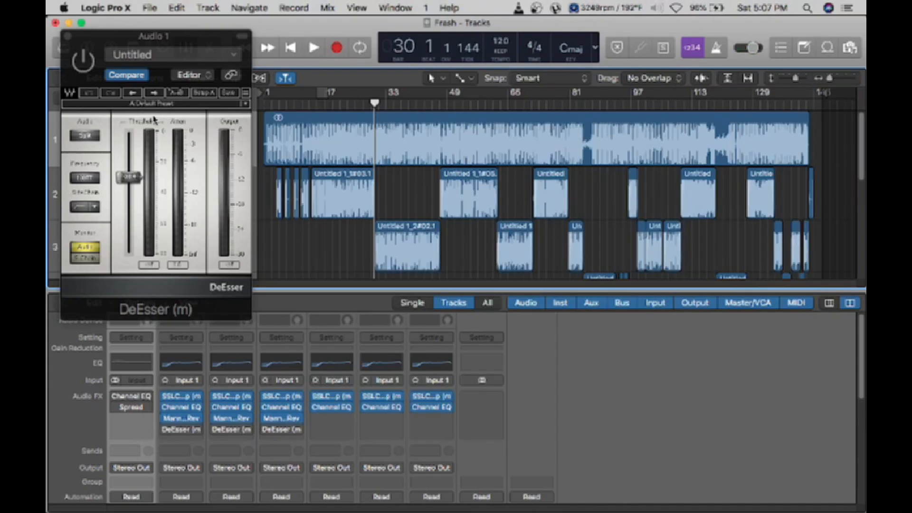
click(68, 36)
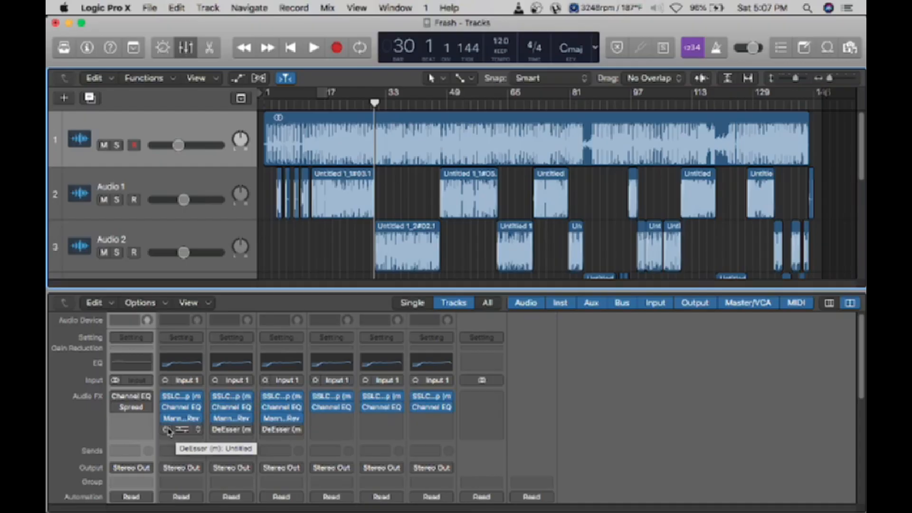
- Replay the Audio 1 vocal from about bar 26 to the middle of bar 28, comparing its DeEsser bypassed and enabled
drag(375, 103, 361, 104)
key(space)
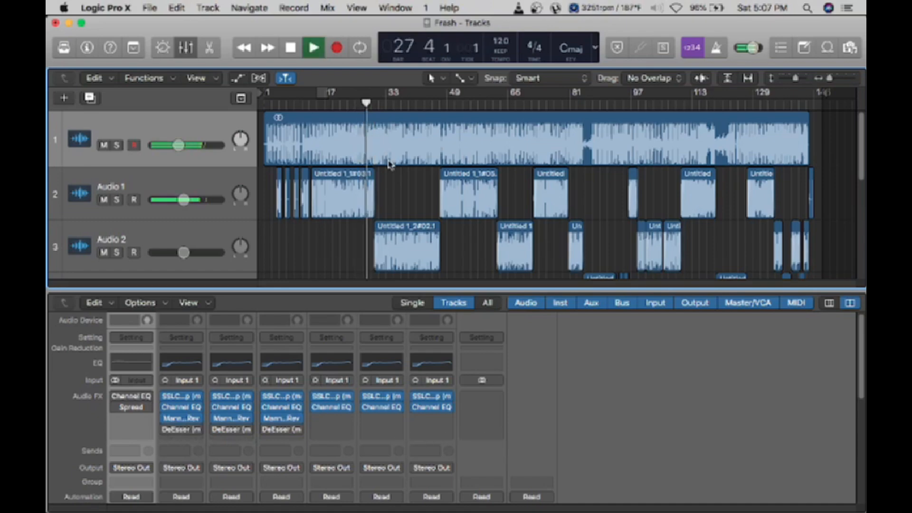
key(space)
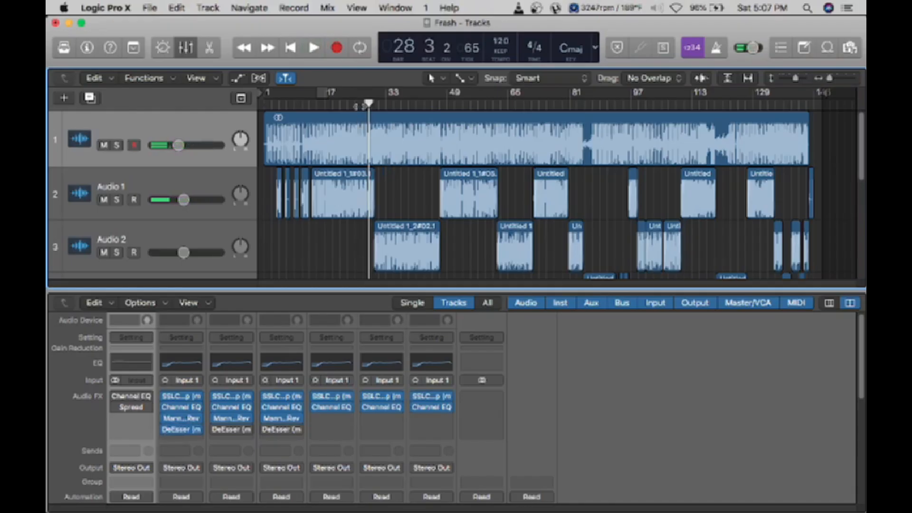
click(360, 104)
key(space)
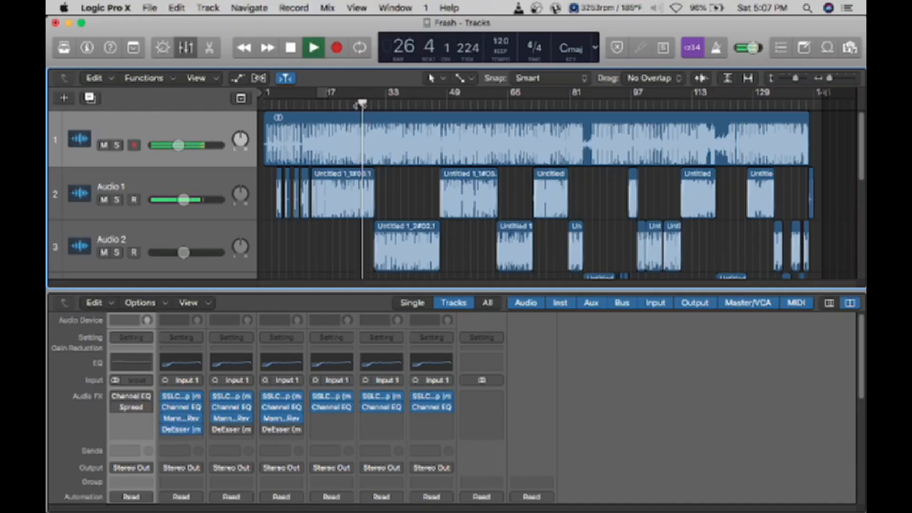
mouse_move(170, 431)
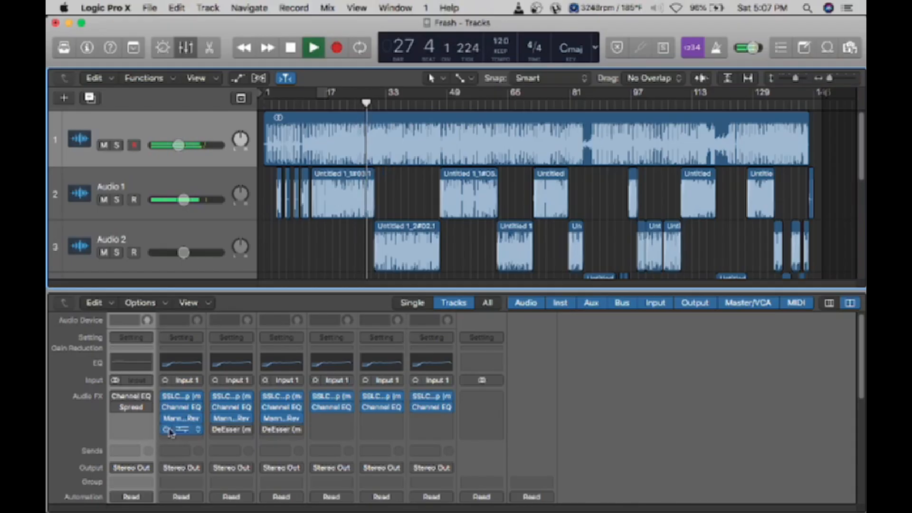
click(363, 104)
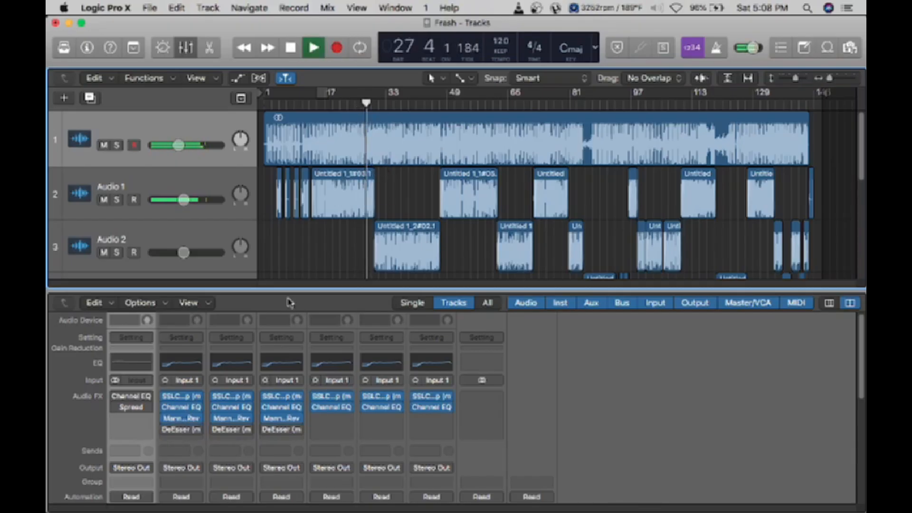
key(space)
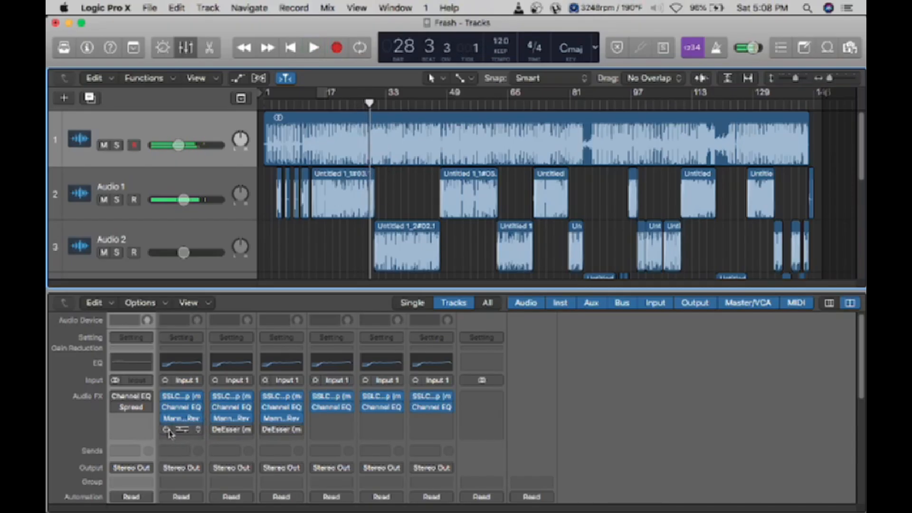
- Repeat the short Audio 1 passage from the second half of bar 27 into bar 28, comparing the DeEsser off and on, ending with it on
key(space)
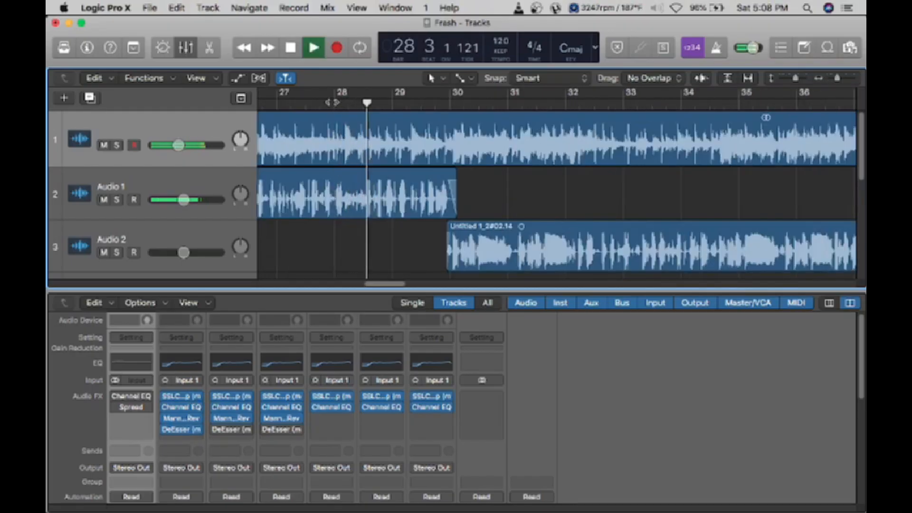
key(space)
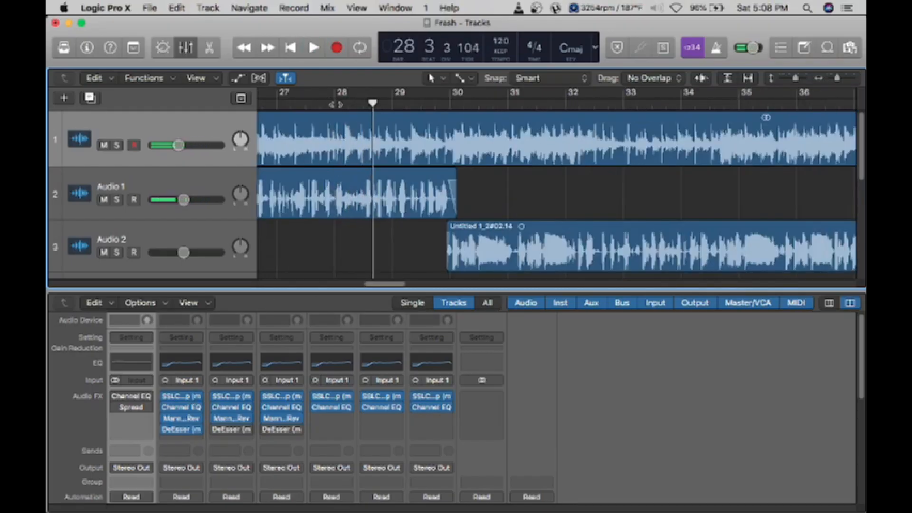
key(space)
click(328, 101)
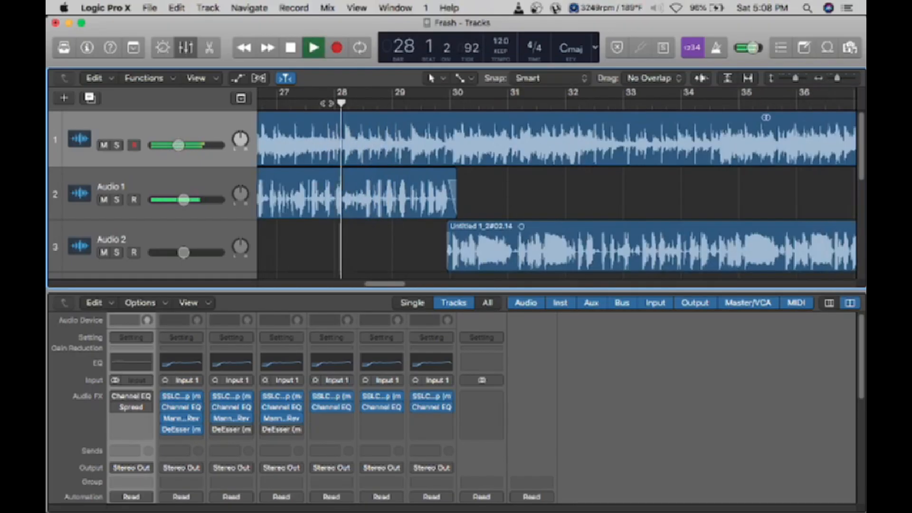
key(space)
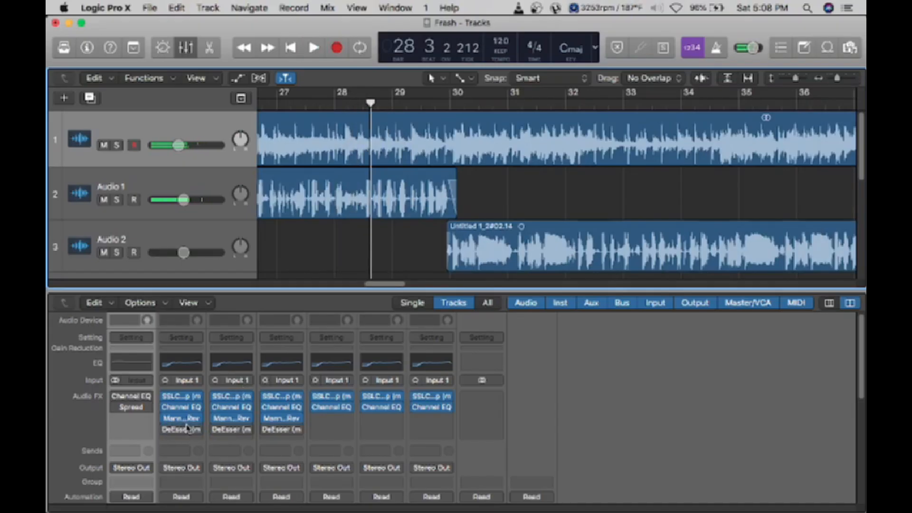
click(319, 102)
key(space)
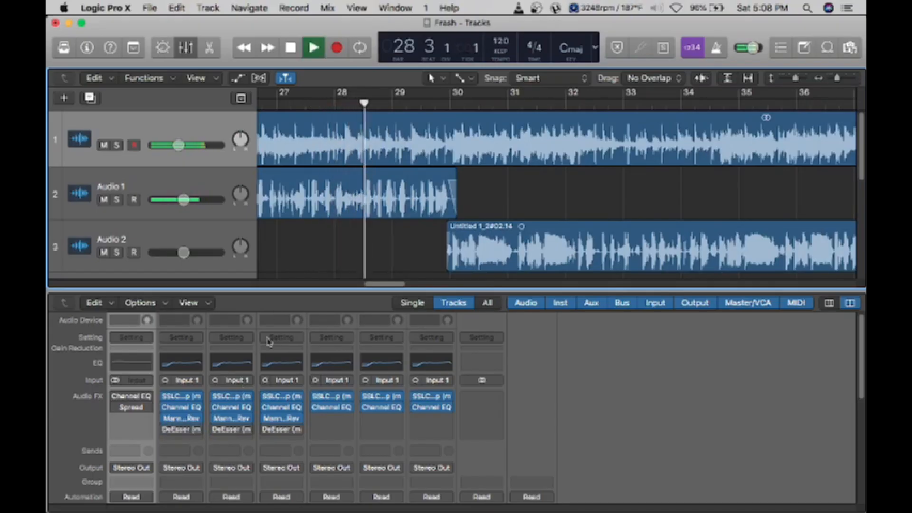
key(space)
click(305, 108)
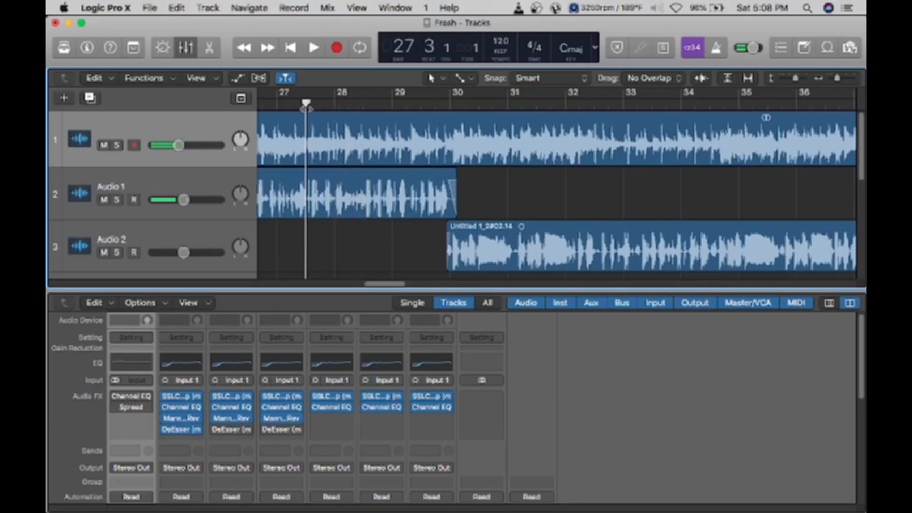
key(space)
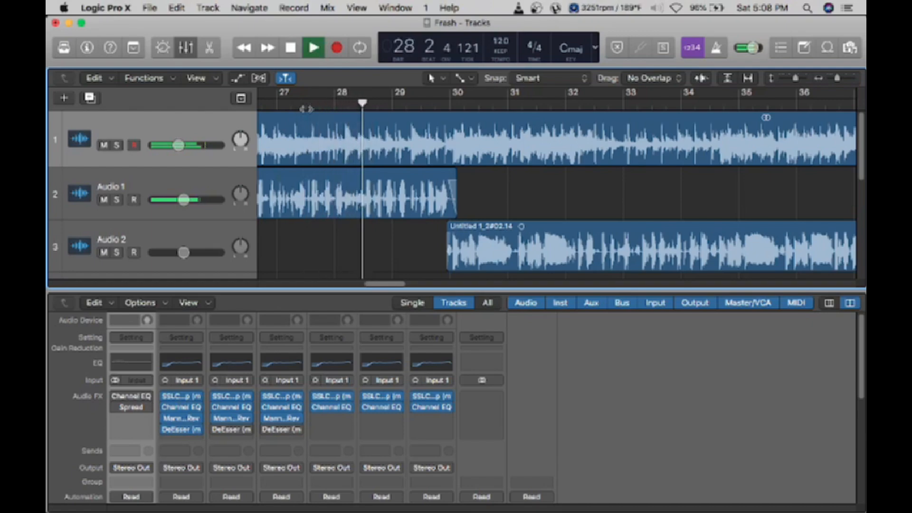
key(space)
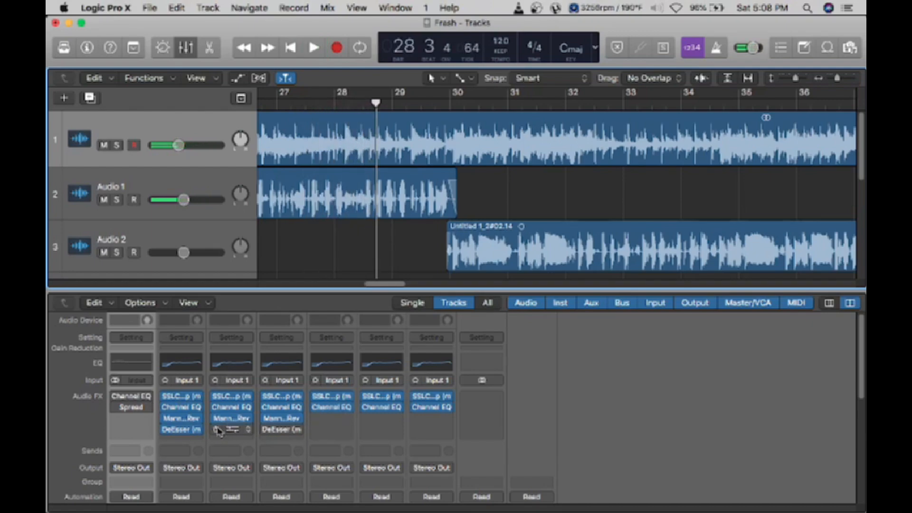
- Enable the bypassed DeEsser on the Audio 2 and Audio 3 channels
click(217, 430)
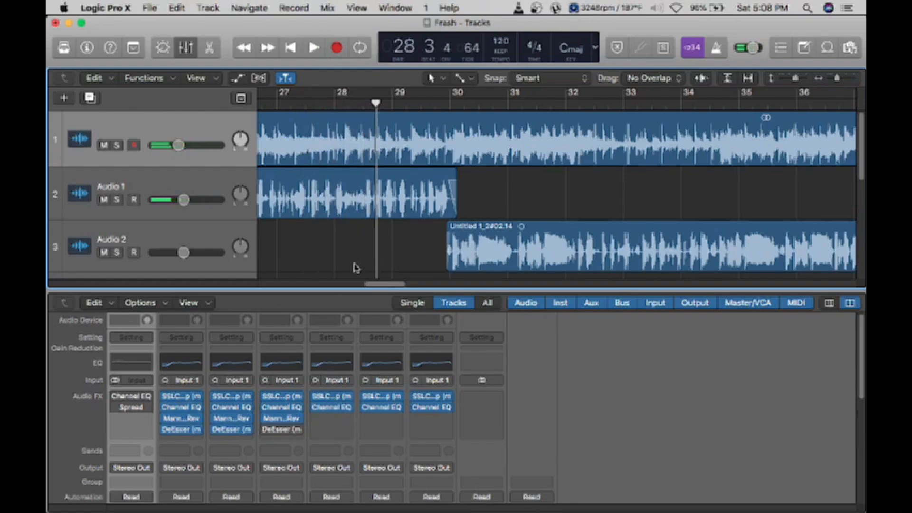
click(267, 430)
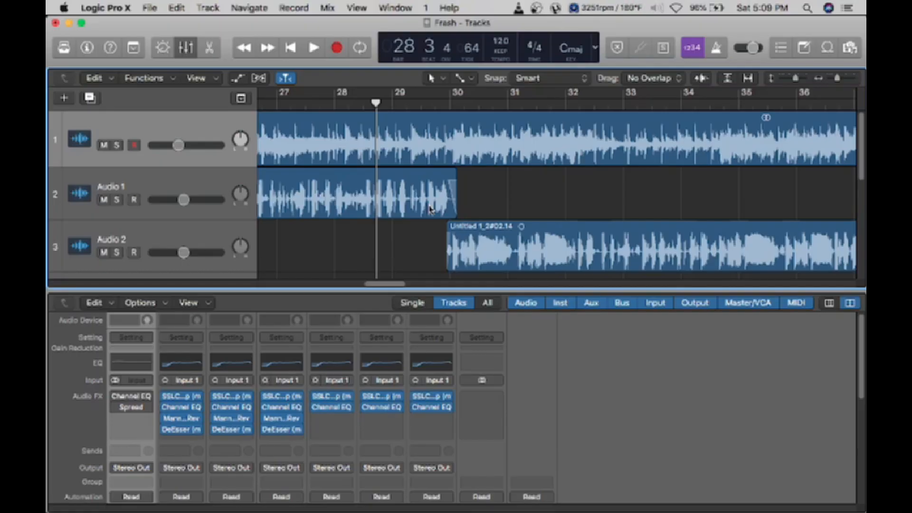
scroll(431, 210, down, 7)
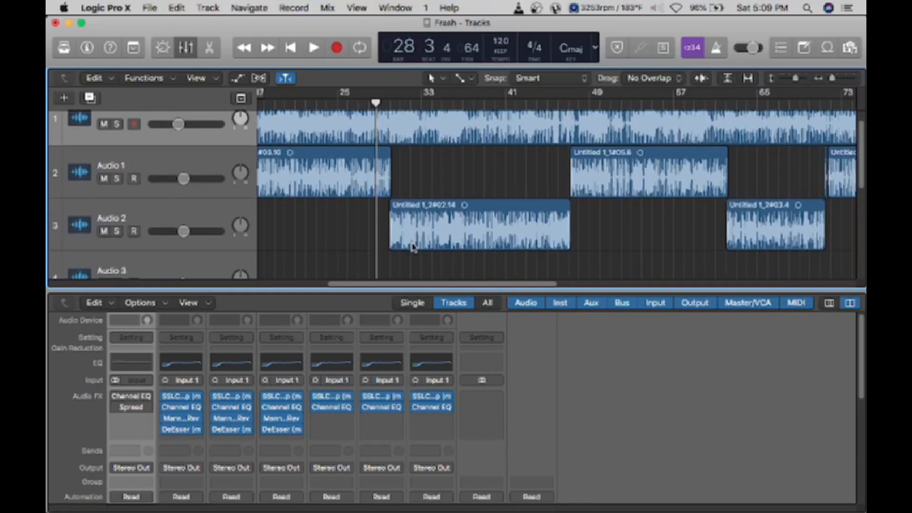
- Inspect the SSLComp compressor settings on Audio 4 and Audio 3, checking the Audio 4 threshold, and close both plug-in windows
click(333, 398)
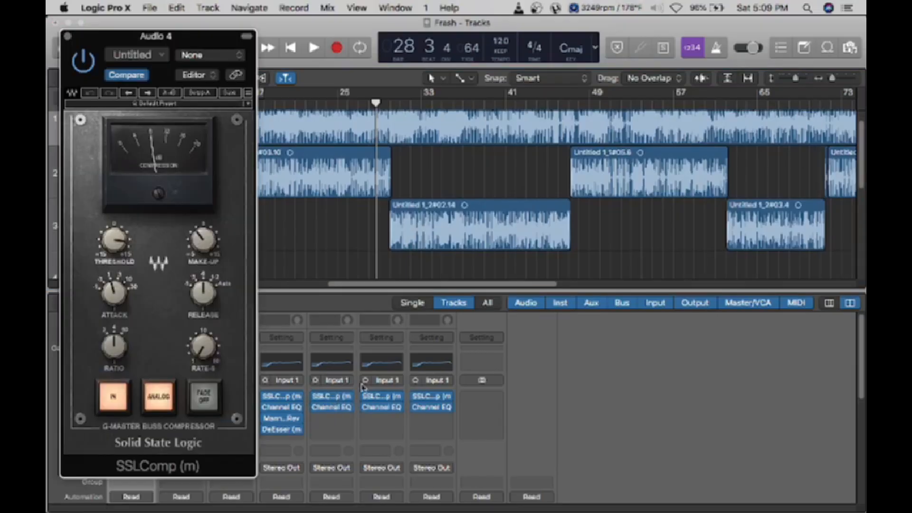
drag(155, 44, 592, 48)
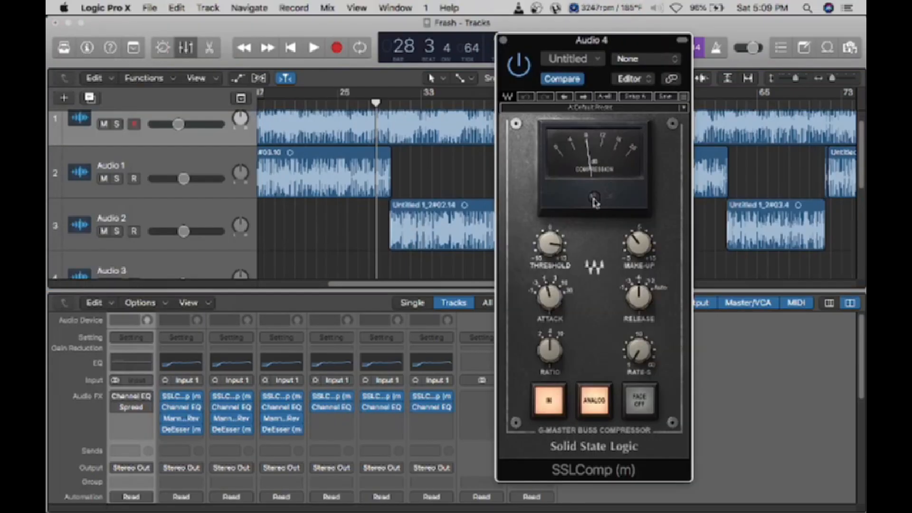
mouse_move(551, 232)
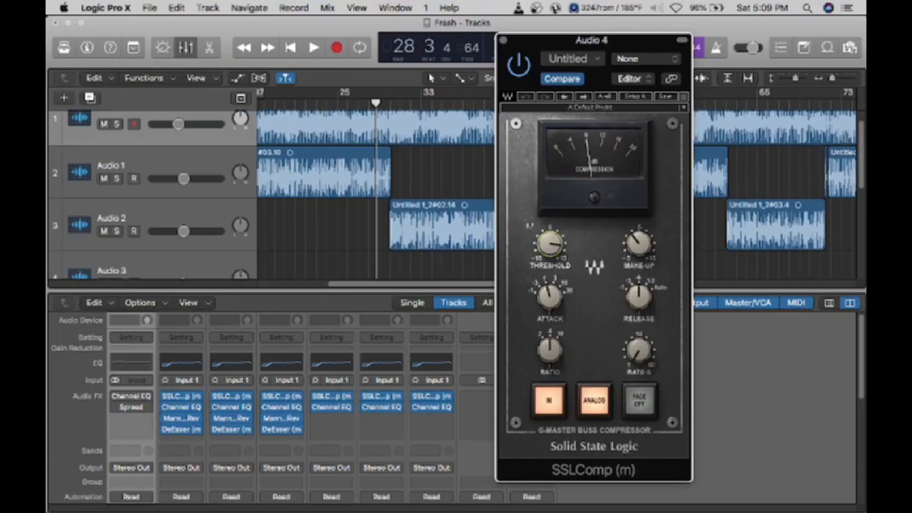
click(287, 399)
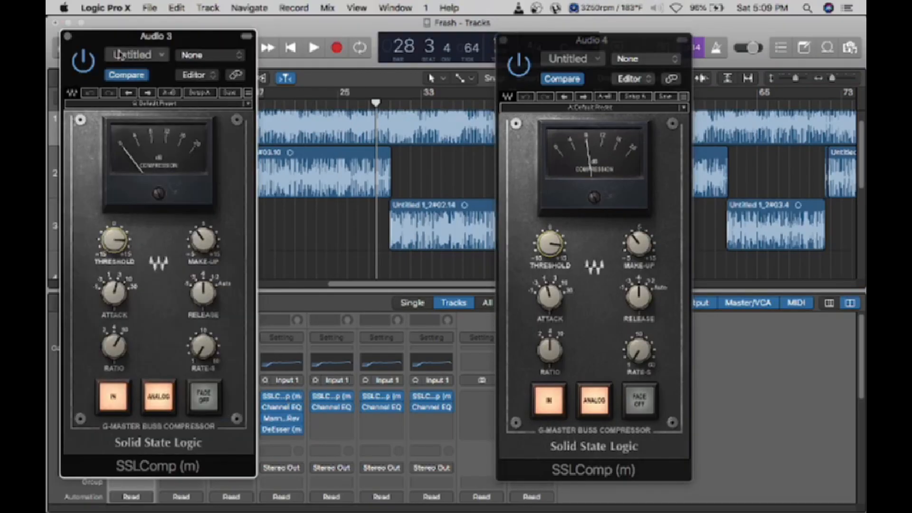
click(69, 37)
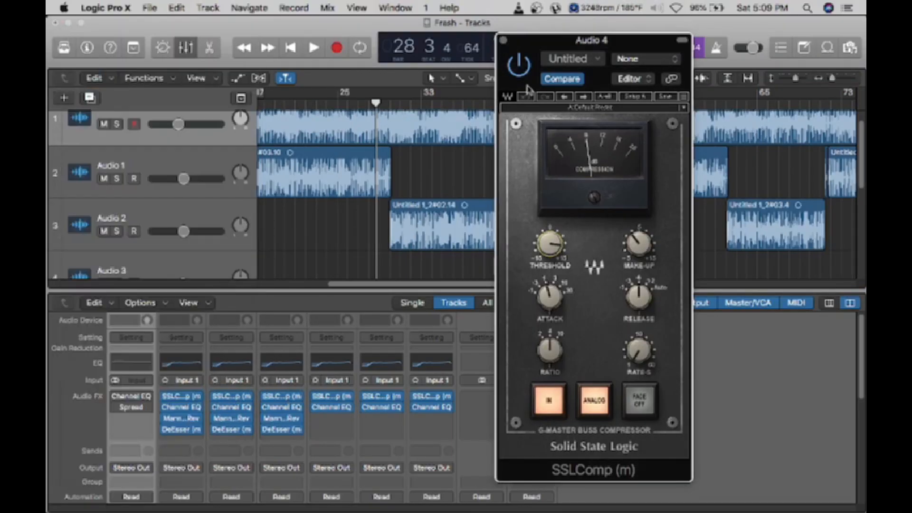
click(504, 40)
- Examine the volume and pan settings across the instrumental track and the Audio 1 to Audio 7 vocal tracks
scroll(290, 196, down, 5)
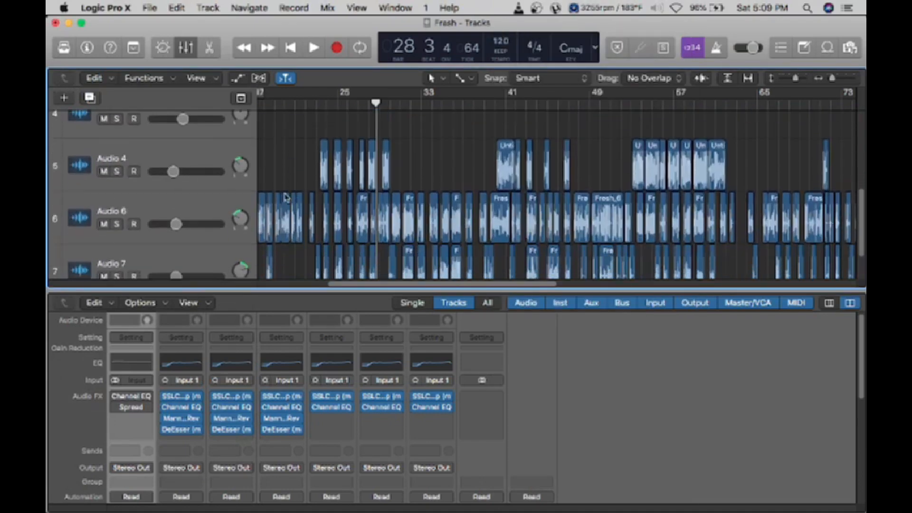
scroll(294, 178, up, 5)
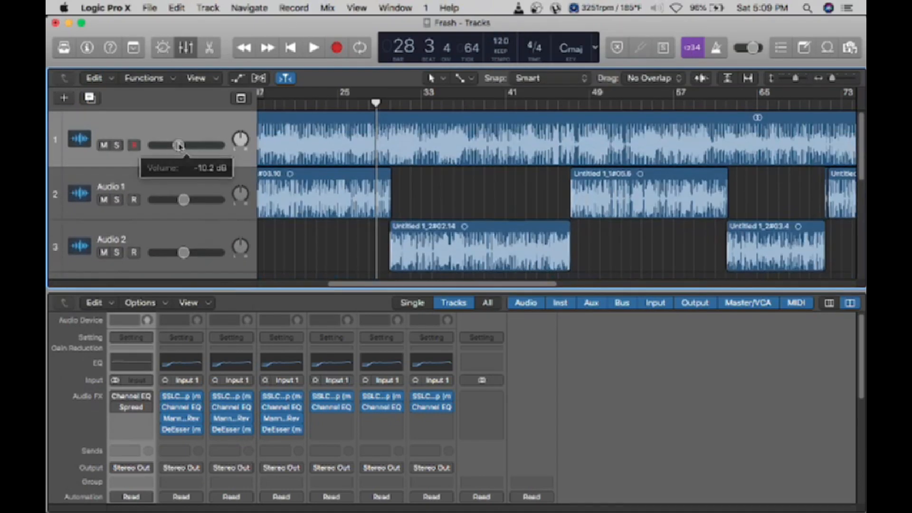
scroll(307, 250, down, 5)
scroll(306, 250, down, 3)
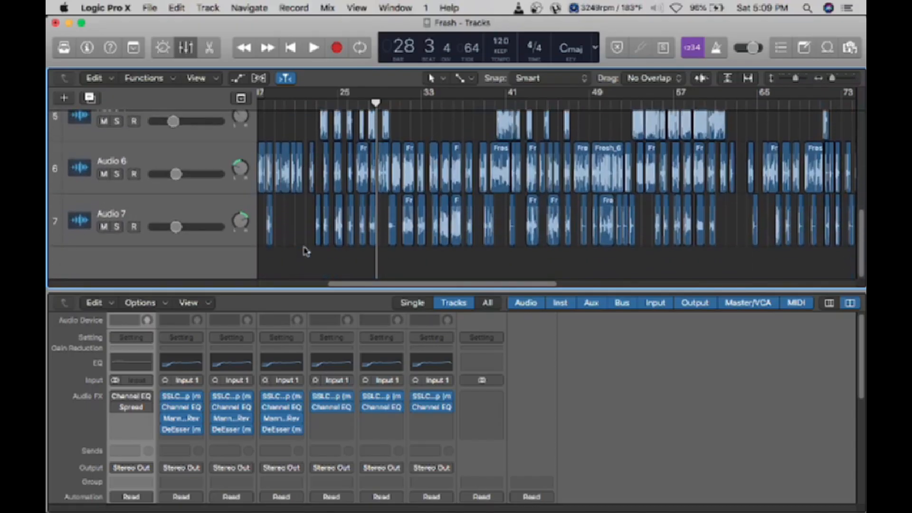
scroll(306, 251, up, 5)
mouse_move(184, 201)
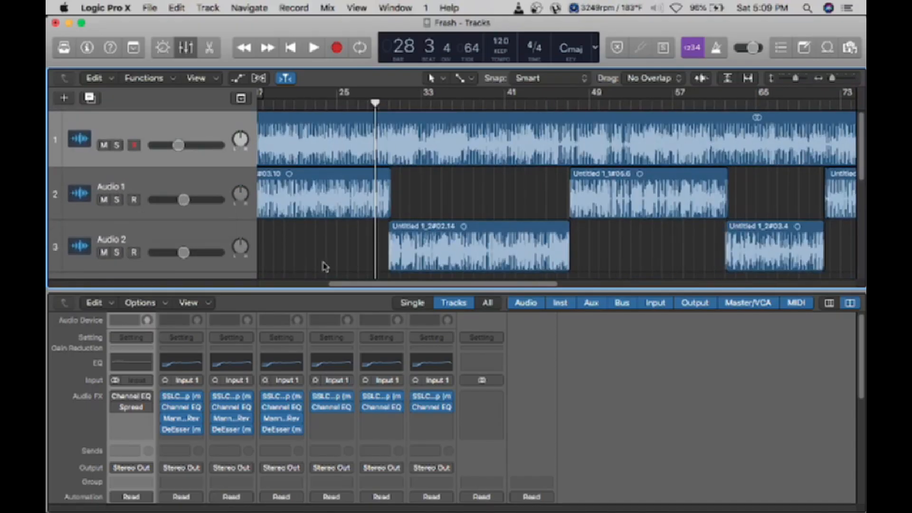
scroll(324, 266, down, 5)
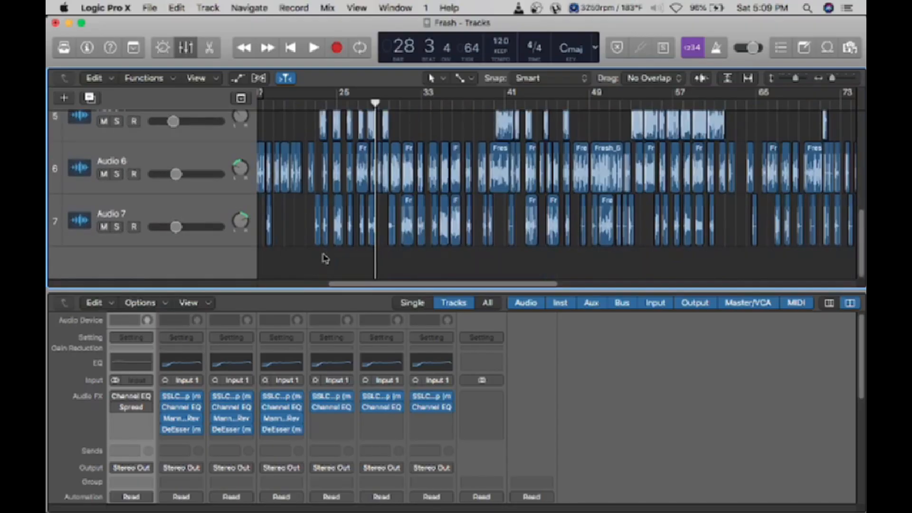
scroll(325, 259, up, 3)
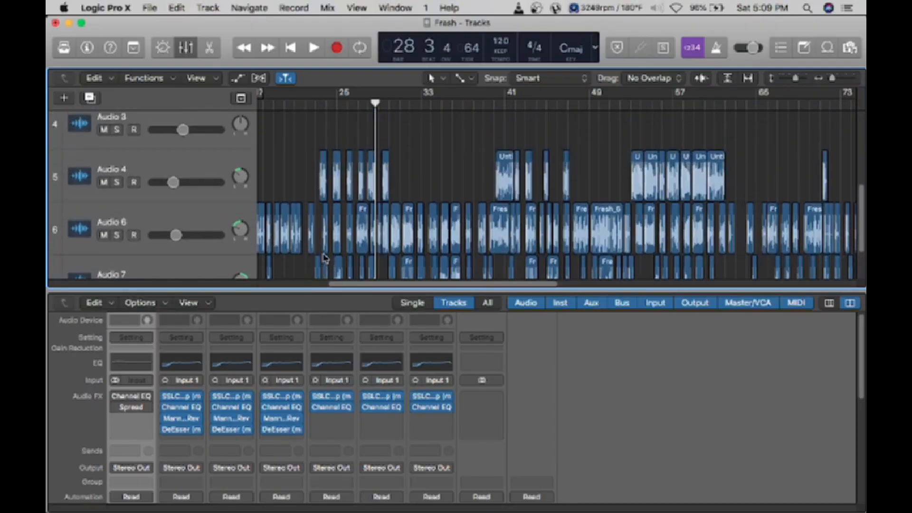
scroll(323, 209, down, 2)
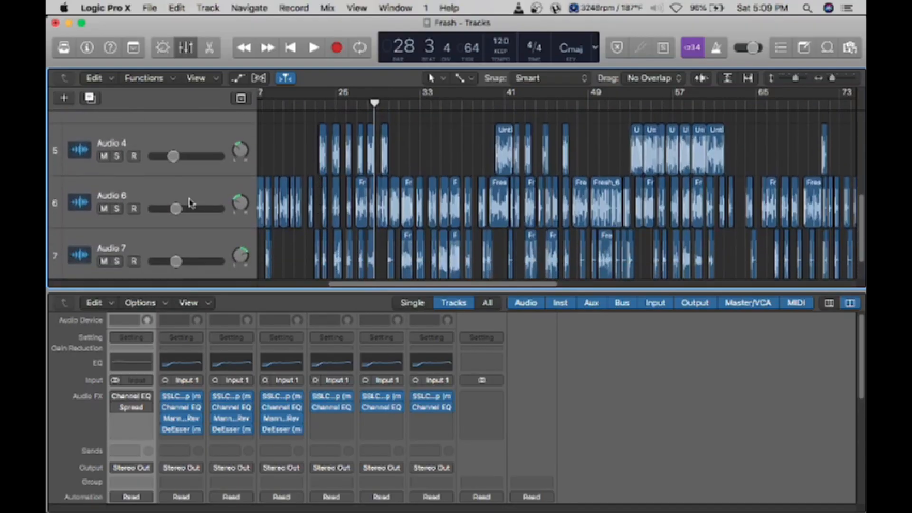
scroll(190, 204, up, 5)
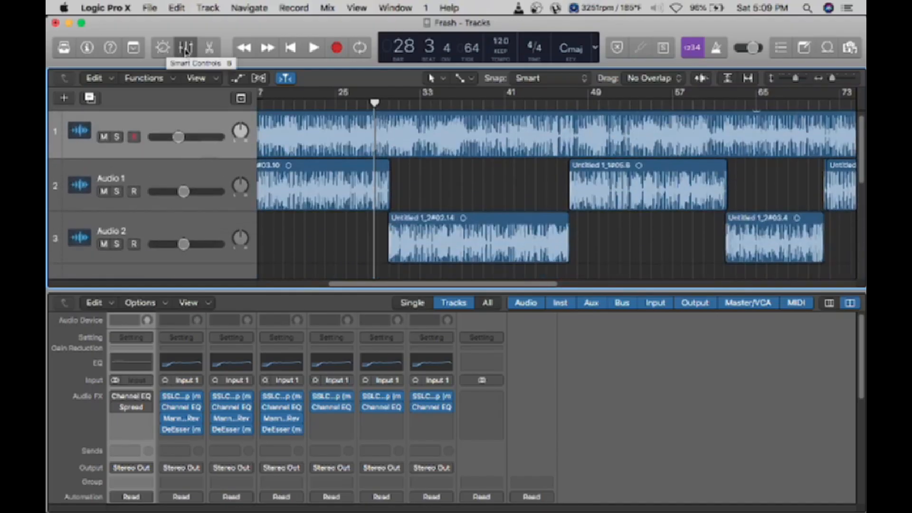
- Hide the mixer and rename the seven tracks, in order, Instrumental, Lead Vocals 1, 2 and 3, and Dubs 1, 2 and 3
click(186, 48)
double_click(125, 129)
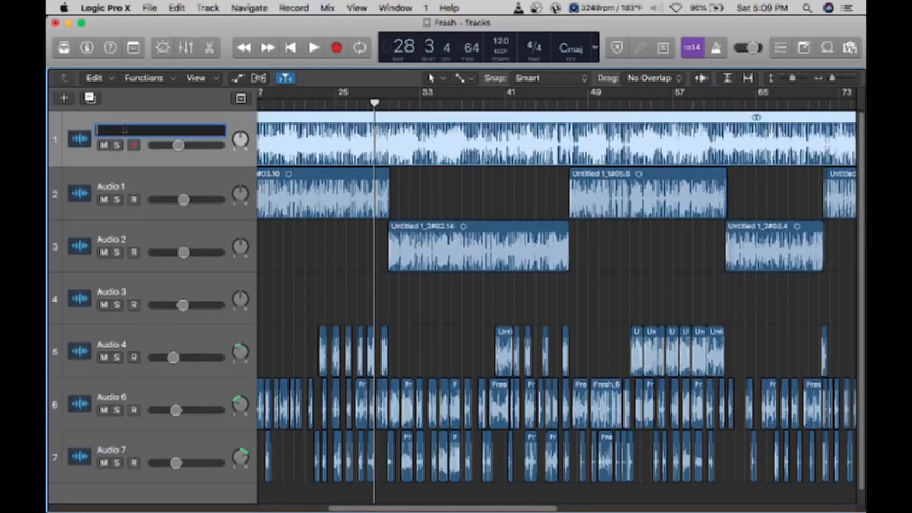
text(Instrumental)
double_click(123, 187)
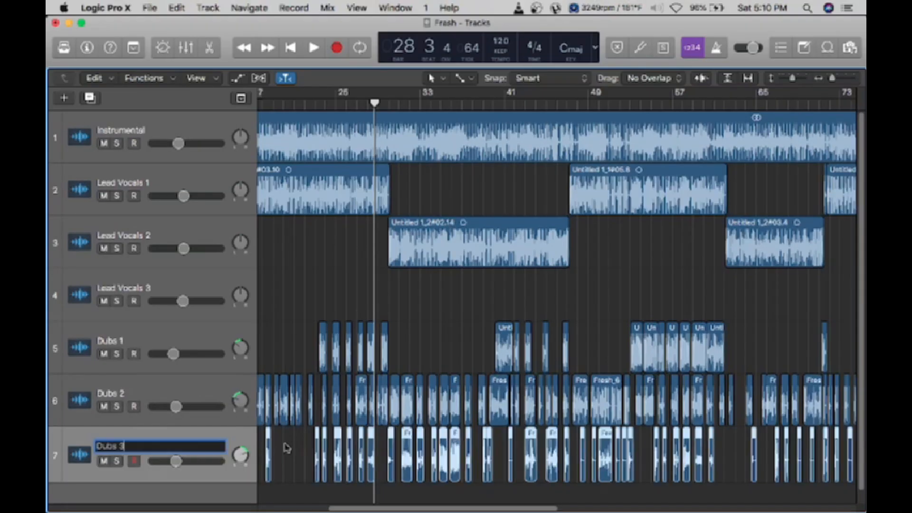
key(Return)
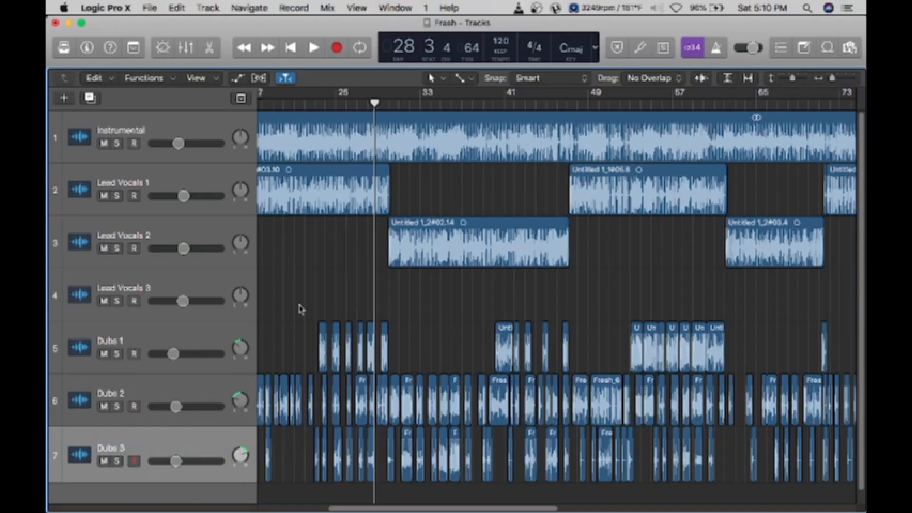
- Show the start of the arrangement and place the playhead at bar 23
scroll(301, 309, down, 1)
scroll(315, 337, left, 5)
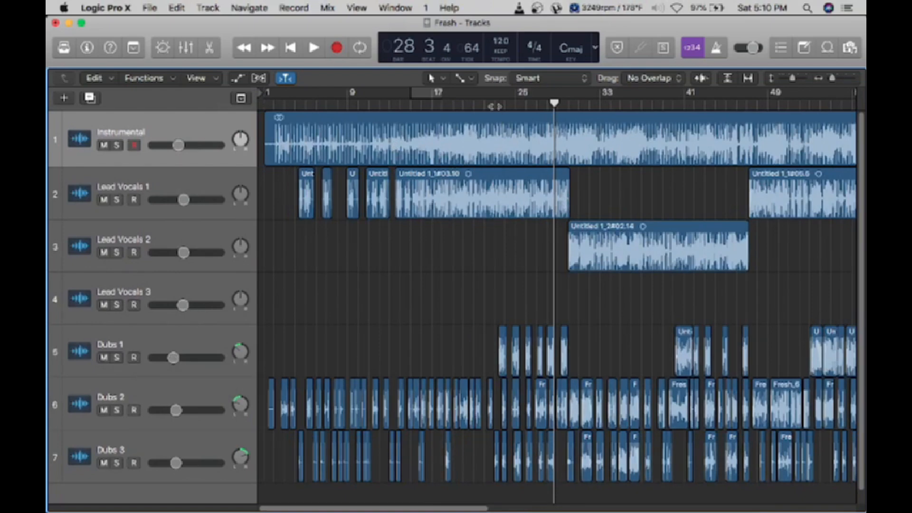
click(495, 104)
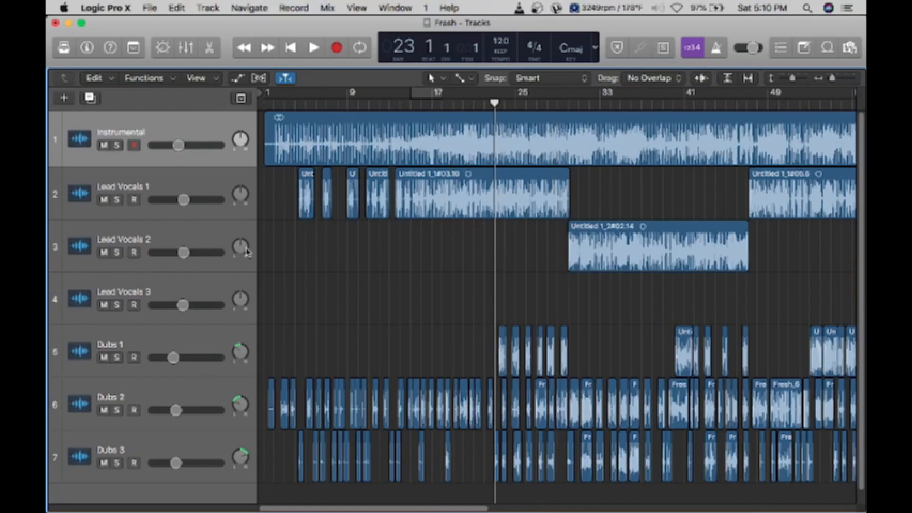
- Raise the Dubs 2 volume to -7.0 dB and play it soloed with Lead Vocals 1 and 2 from around bar 23
key(space)
click(116, 410)
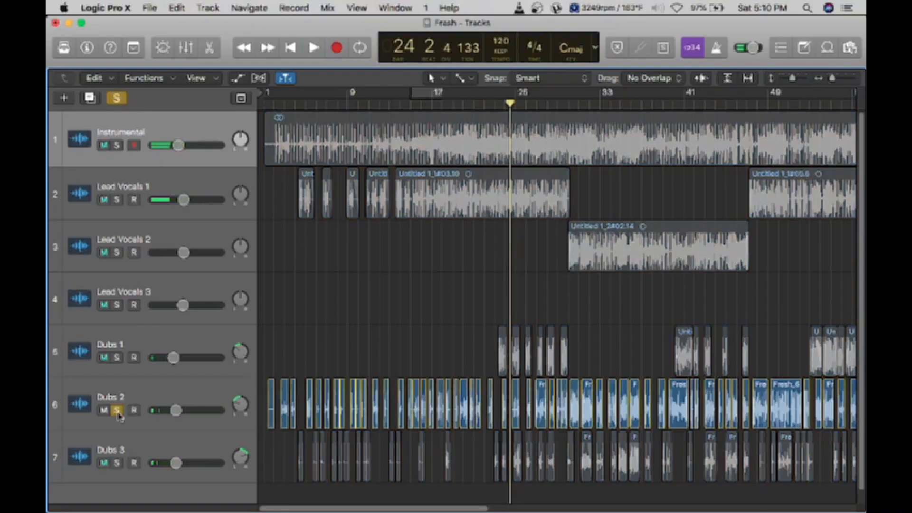
click(117, 252)
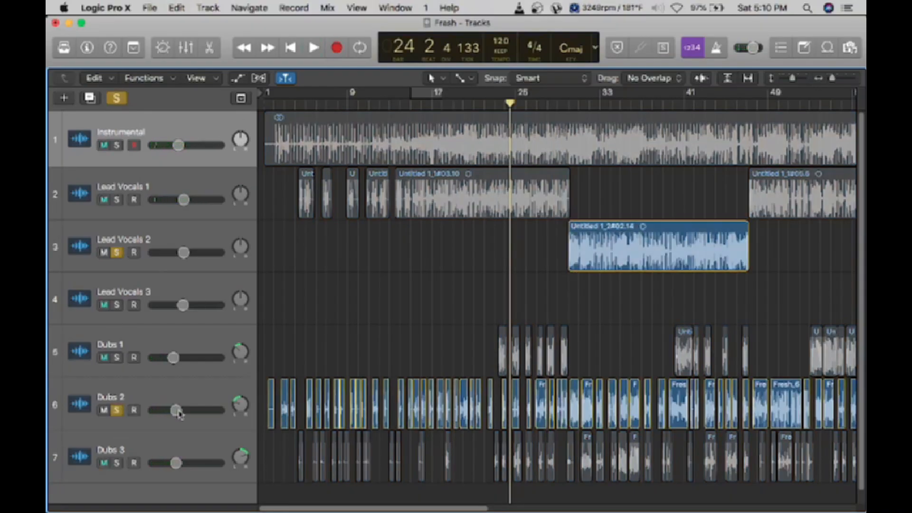
mouse_move(176, 410)
drag(176, 410, 182, 410)
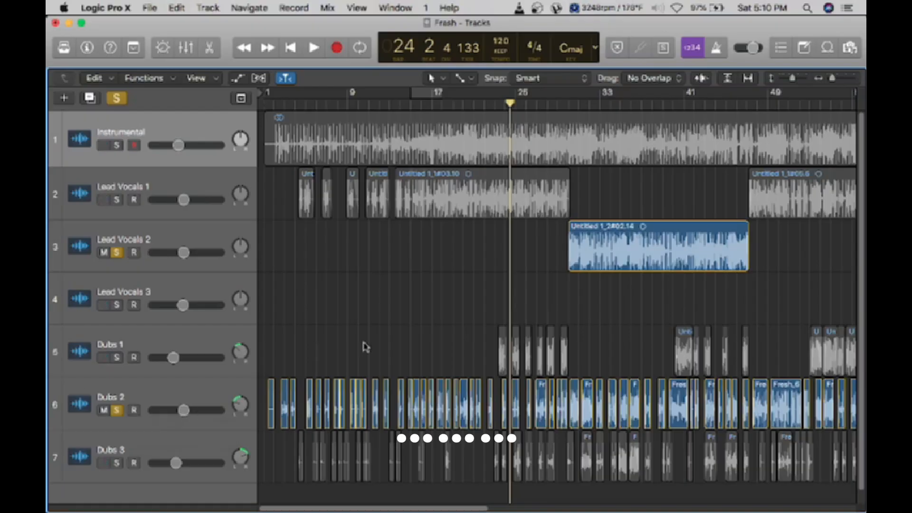
click(118, 202)
click(490, 103)
key(space)
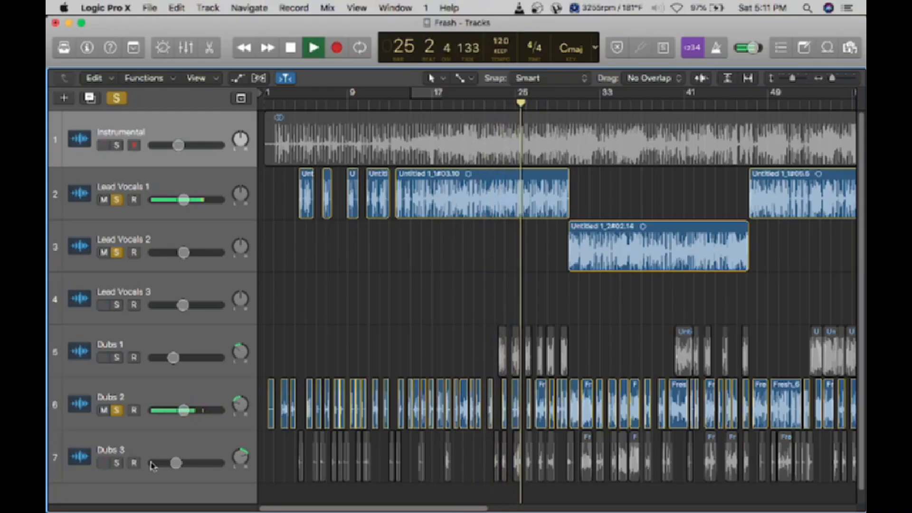
- Raise the Dubs 3 volume to about -7.2 dB and add Dubs 3 and Instrumental to the soloed playback
drag(175, 463, 183, 463)
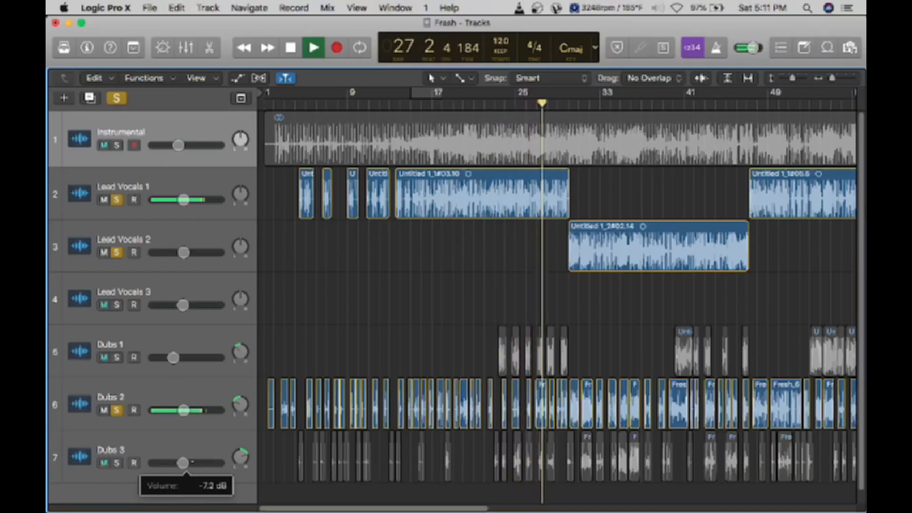
key(s)
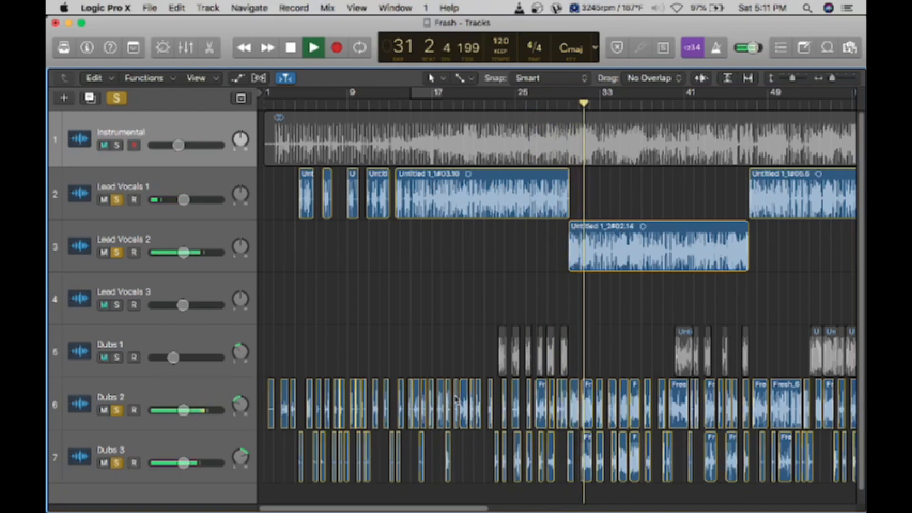
click(118, 144)
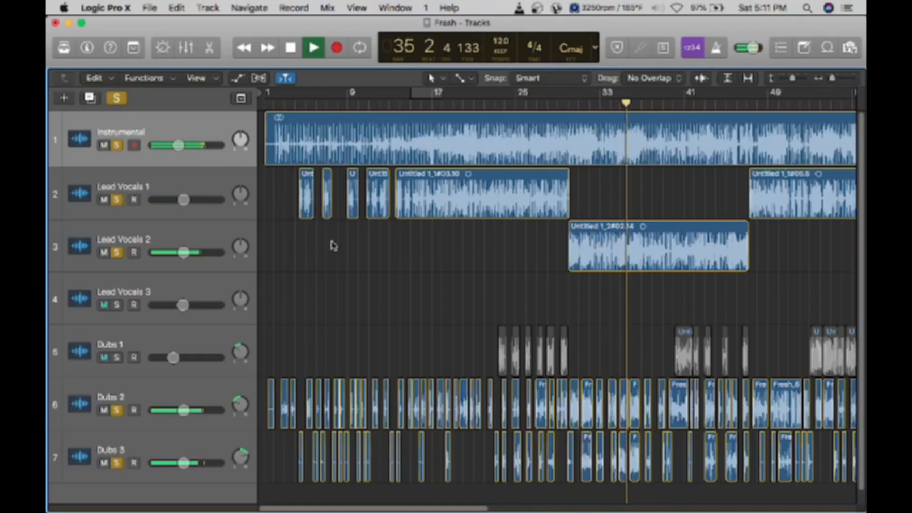
key(space)
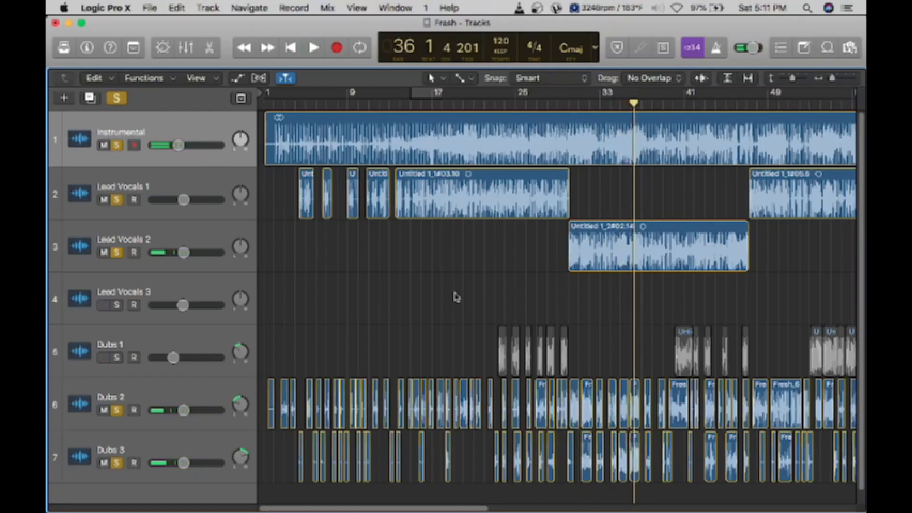
- Lower the Dubs 2 volume toward the level of Dubs 1
click(185, 413)
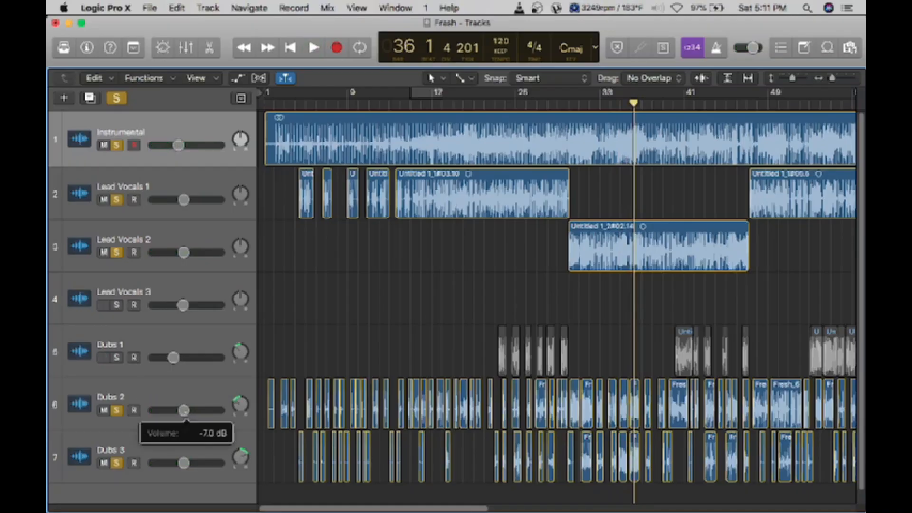
drag(180, 410, 177, 410)
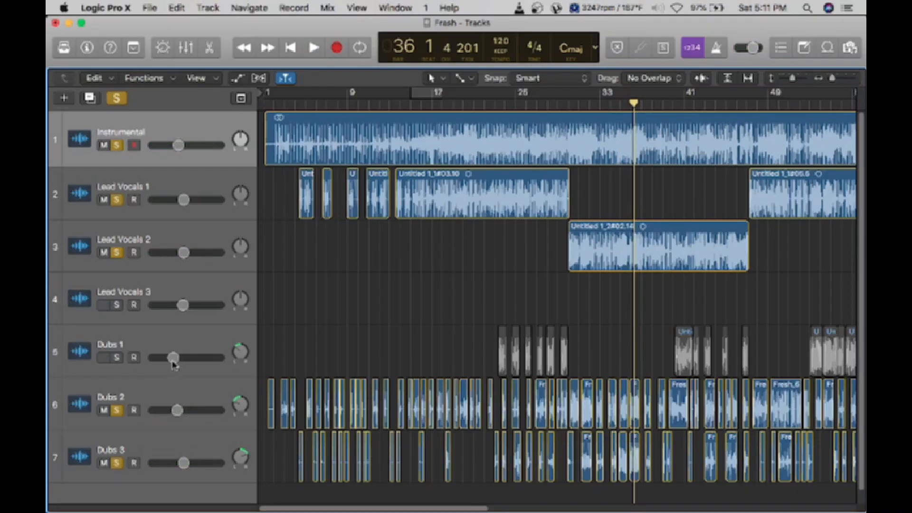
click(174, 357)
drag(176, 412, 176, 410)
- Reopen the saved version of the Fresh project from the recent projects
click(150, 7)
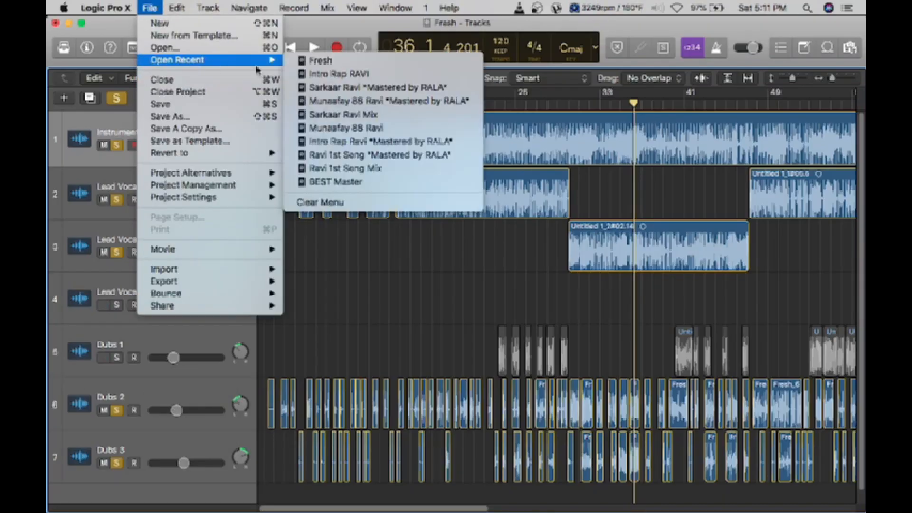
mouse_move(269, 64)
click(302, 64)
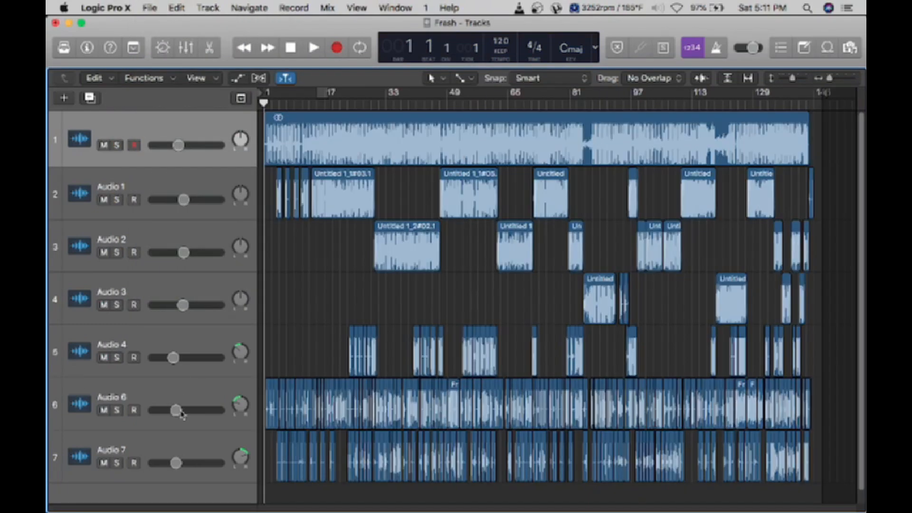
- Rename the seven tracks of the reopened project, in order, Instrumental, Lead Vocals 1, 2 and 3, and Dubs 1, 2 and 3
mouse_move(182, 413)
double_click(132, 130)
text(Ins)
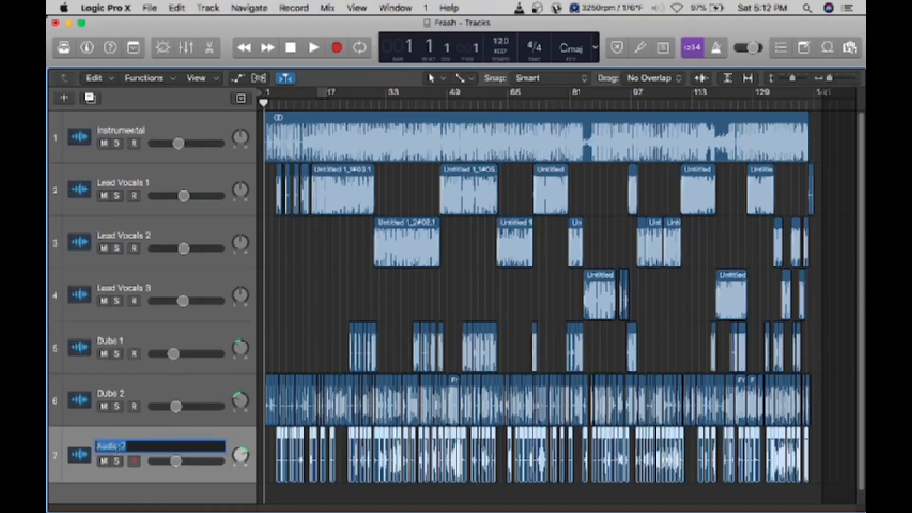
text(Dubs 3)
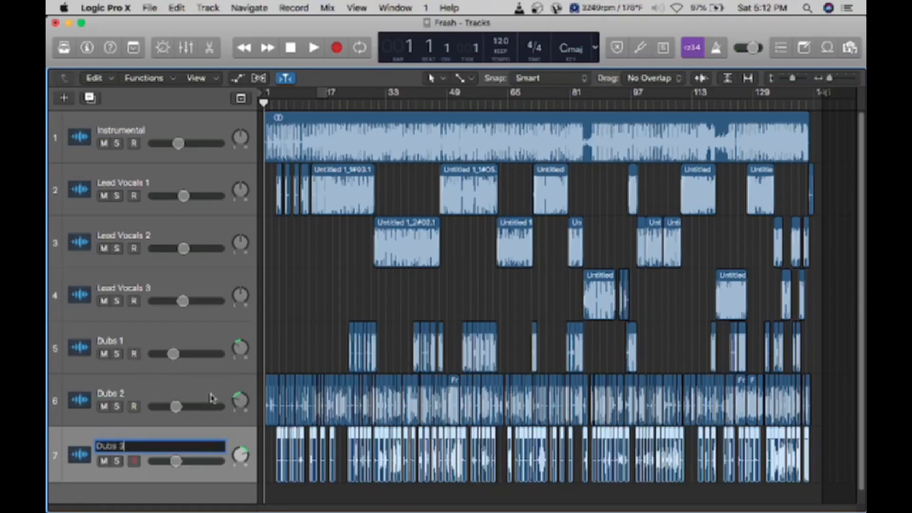
click(295, 336)
click(142, 136)
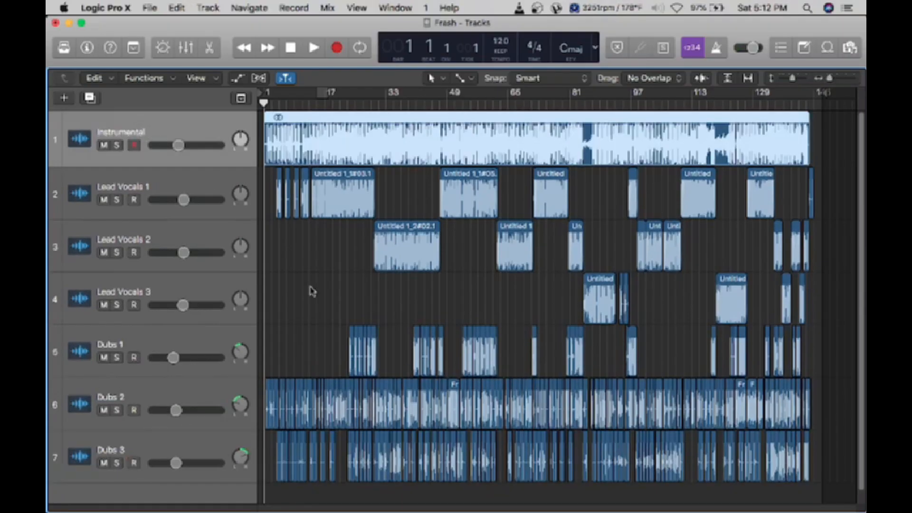
click(311, 291)
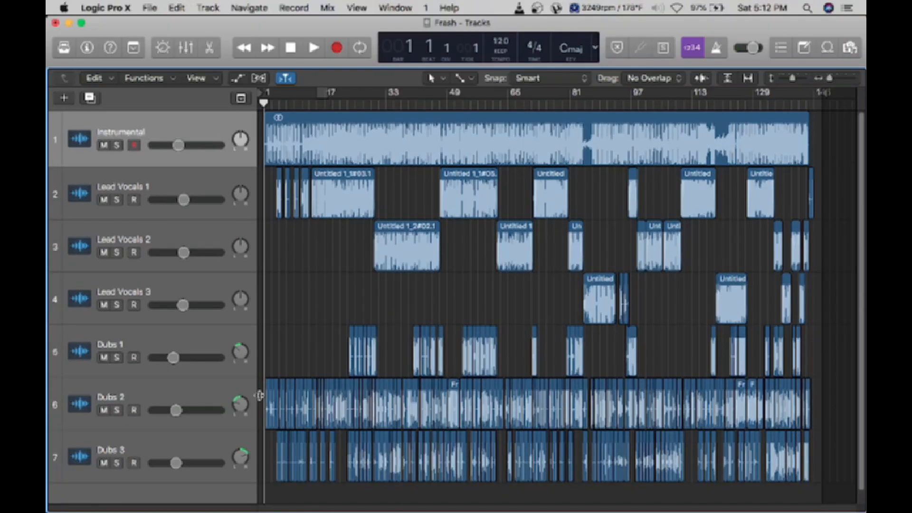
click(140, 130)
click(323, 275)
- Show the mixer's insert section and bypass the Channel EQ and Stereo Spread on the Instrumental channel
click(186, 48)
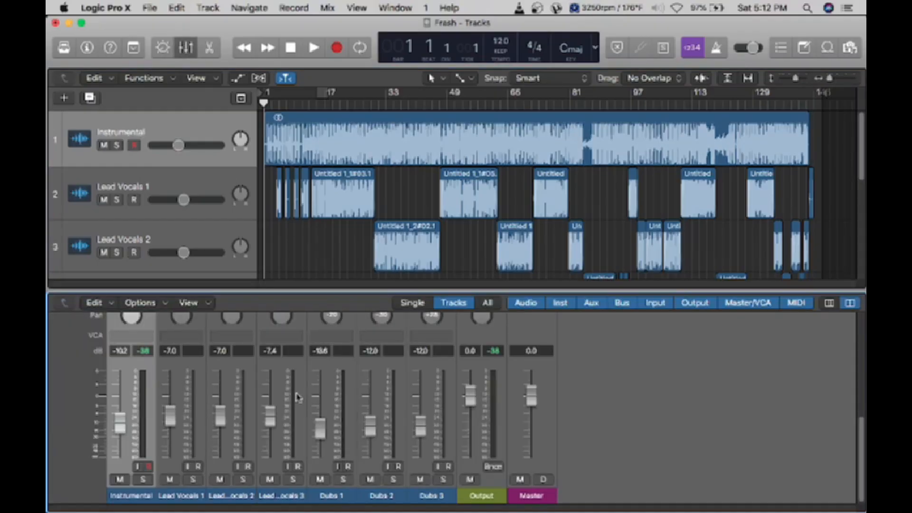
scroll(298, 398, up, 6)
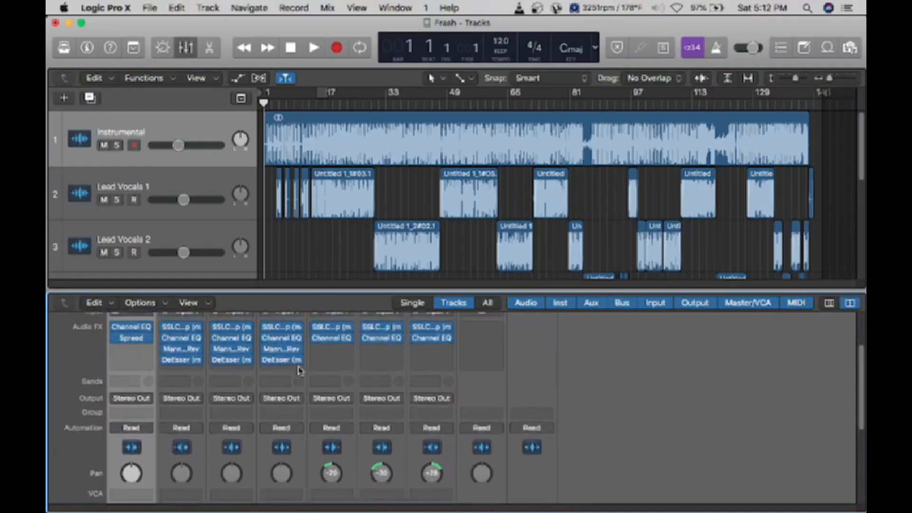
scroll(300, 370, up, 3)
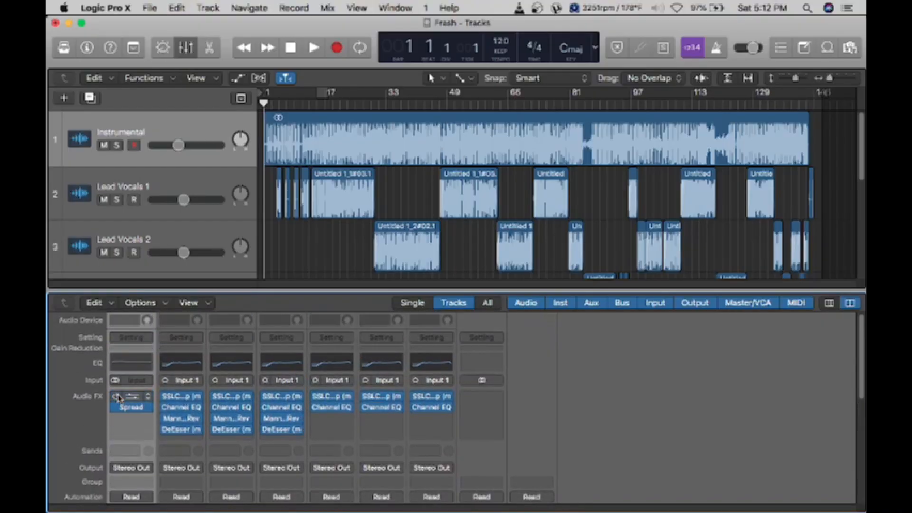
click(117, 407)
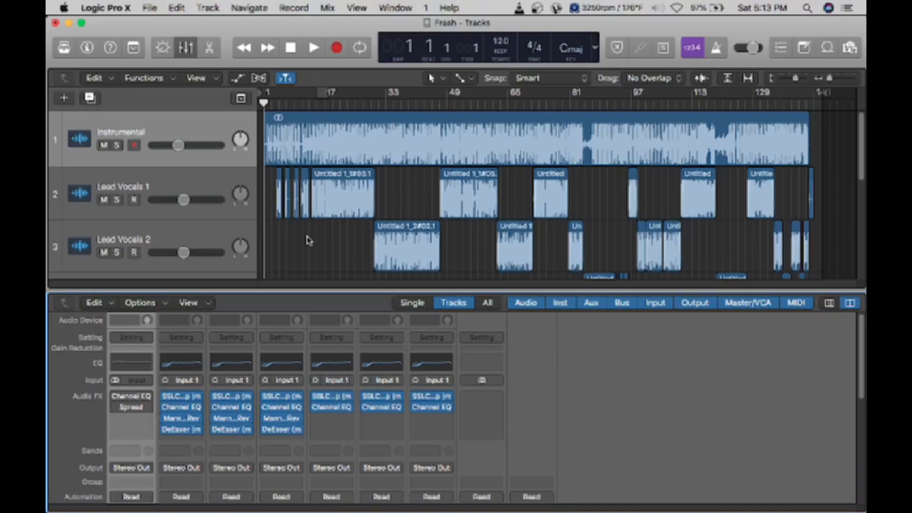
- Open the Instrumental's Channel EQ and listen to the soloed track with the EQ bypassed, from the start and further into the intro
click(134, 401)
drag(350, 42, 650, 112)
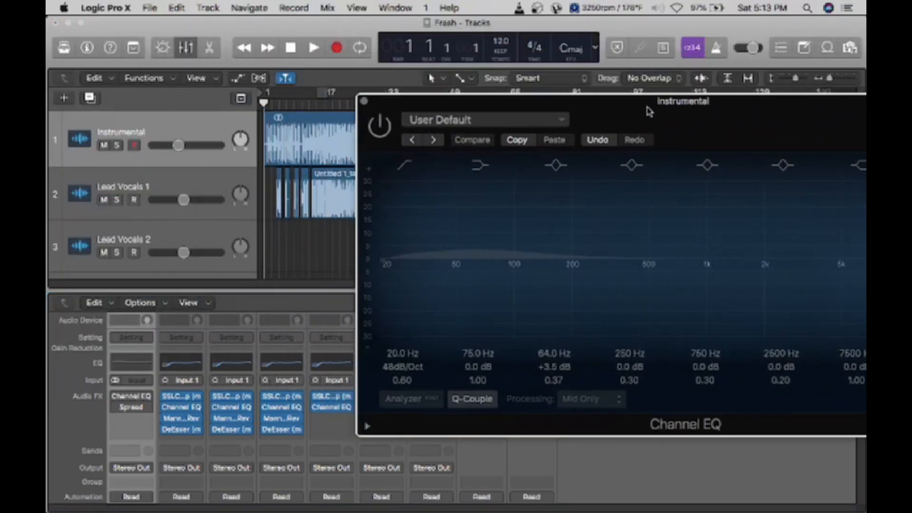
click(117, 145)
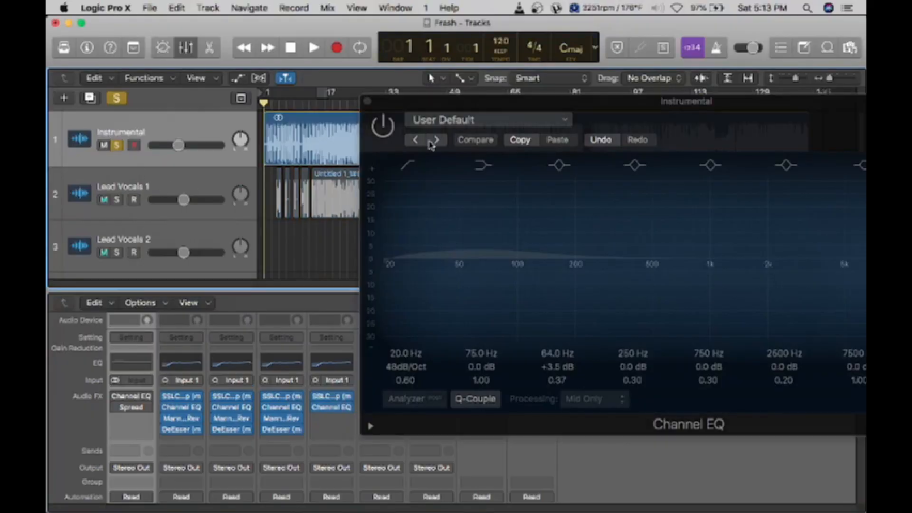
key(space)
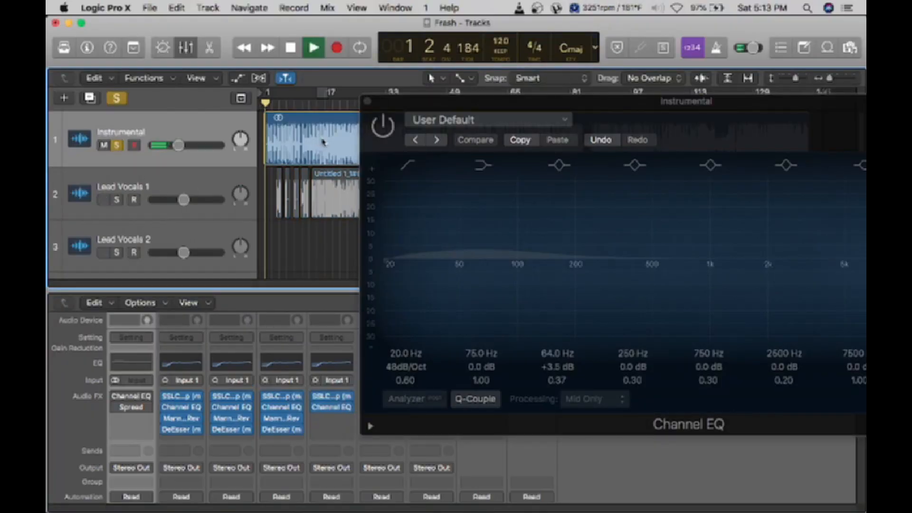
click(284, 104)
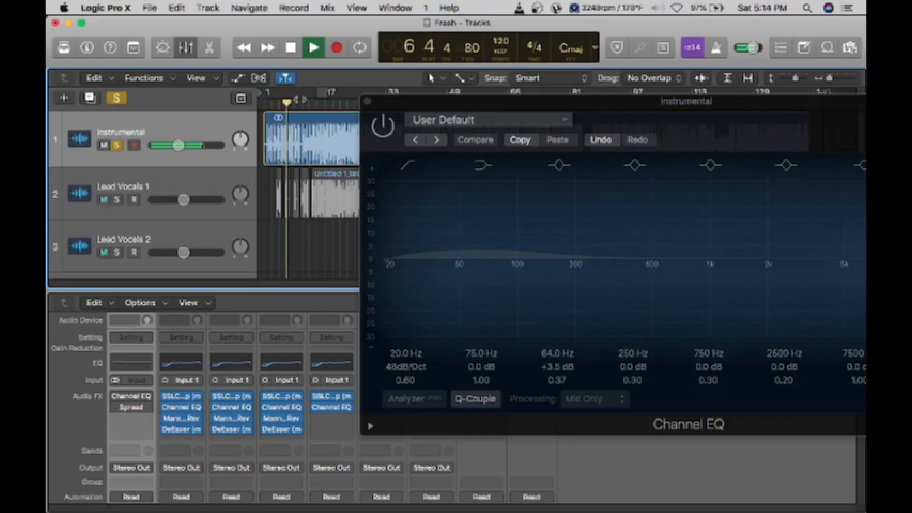
click(300, 101)
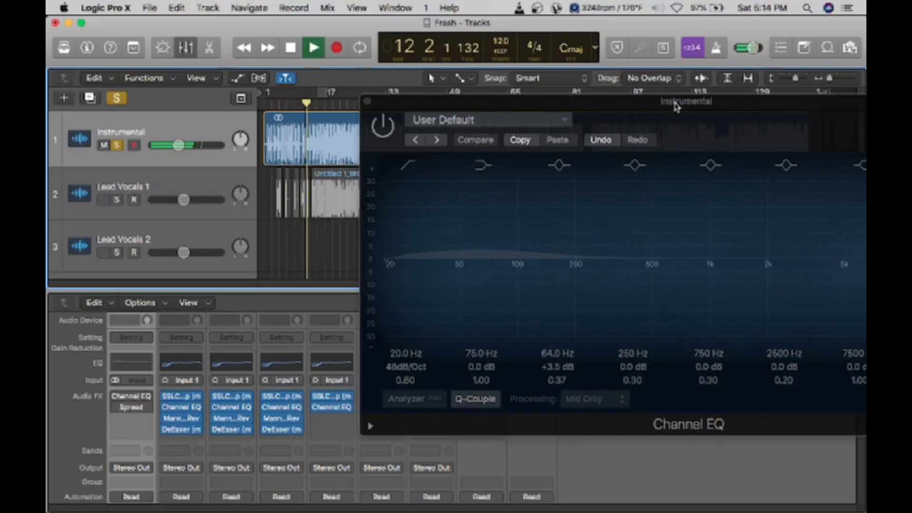
- Re-enable the Instrumental's Channel EQ during playback, close its window, then unsolo the track and stop playback
drag(677, 106, 490, 86)
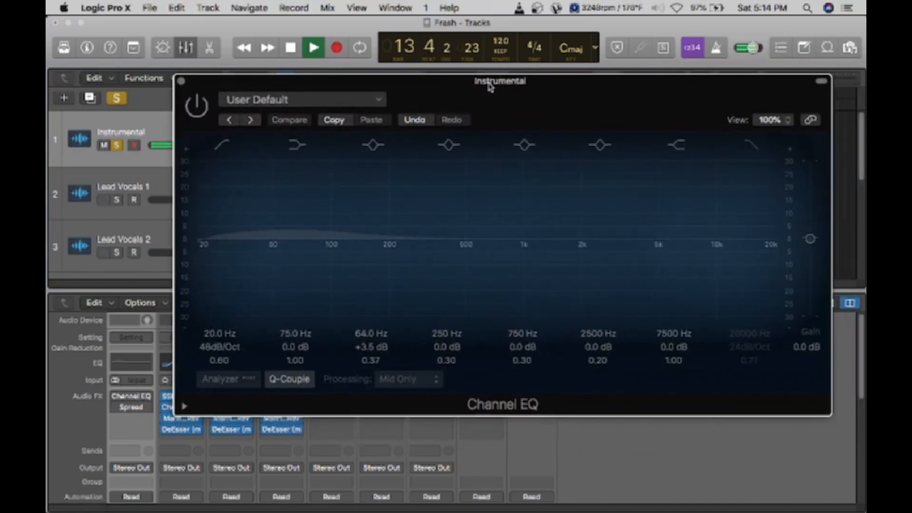
click(198, 108)
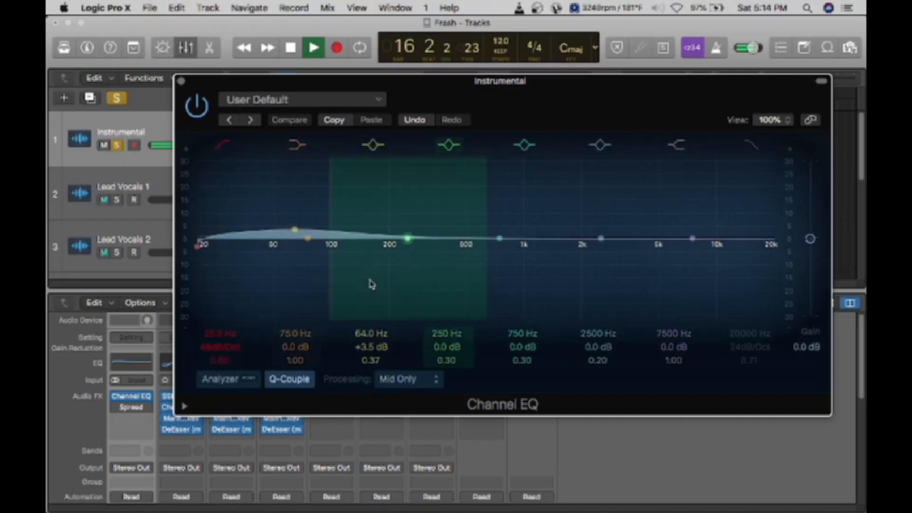
click(505, 271)
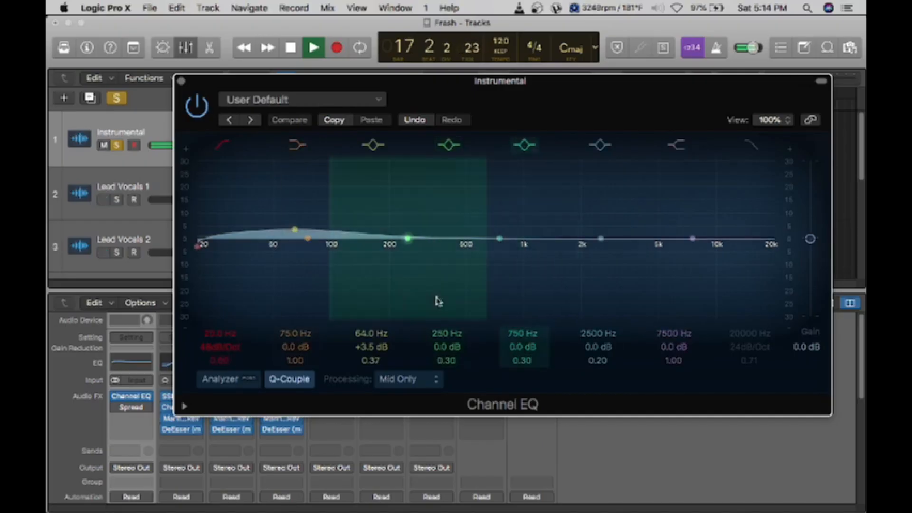
click(181, 80)
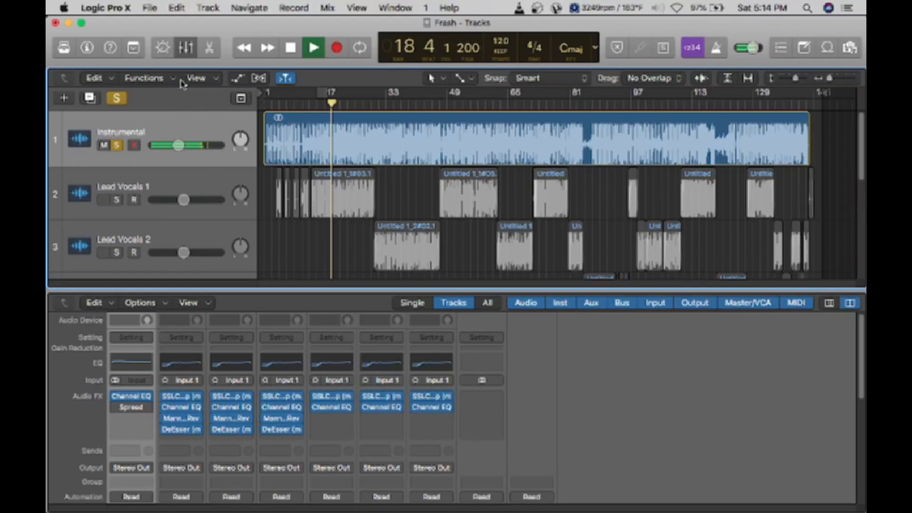
click(118, 145)
key(space)
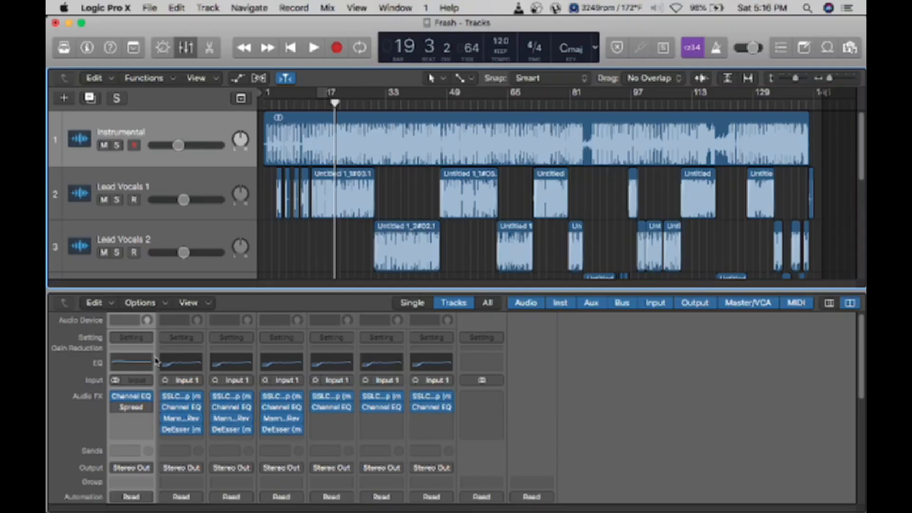
- Open the Instrumental's Stereo Spread, move its window aside, and listen to the full mix with the effect bypassed from around bar 28
click(133, 411)
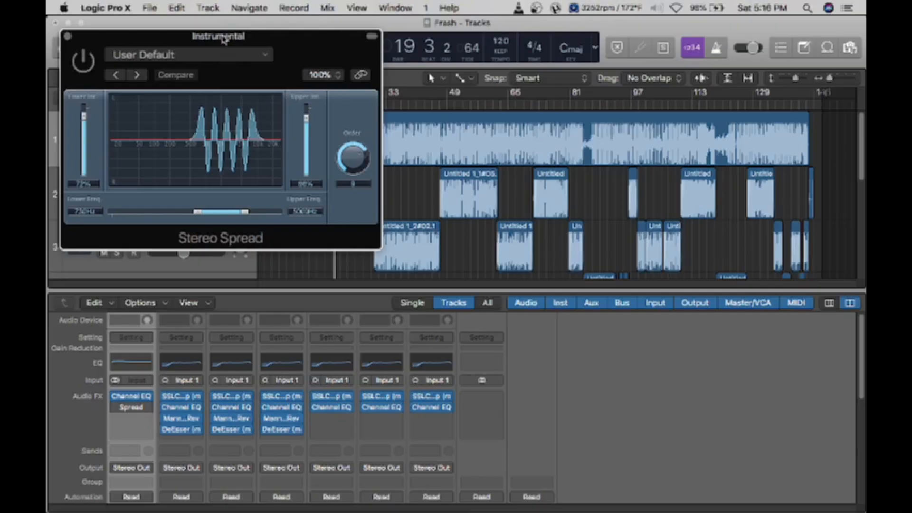
drag(224, 39, 665, 67)
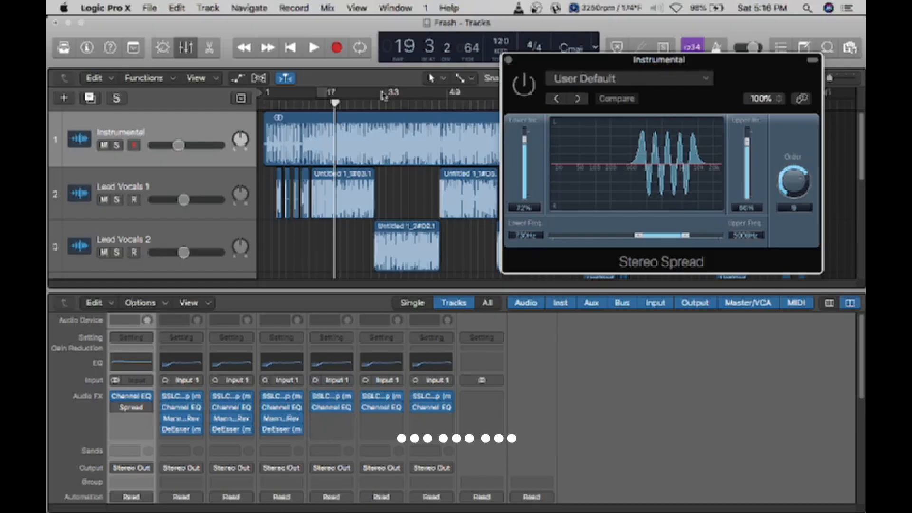
click(373, 104)
key(space)
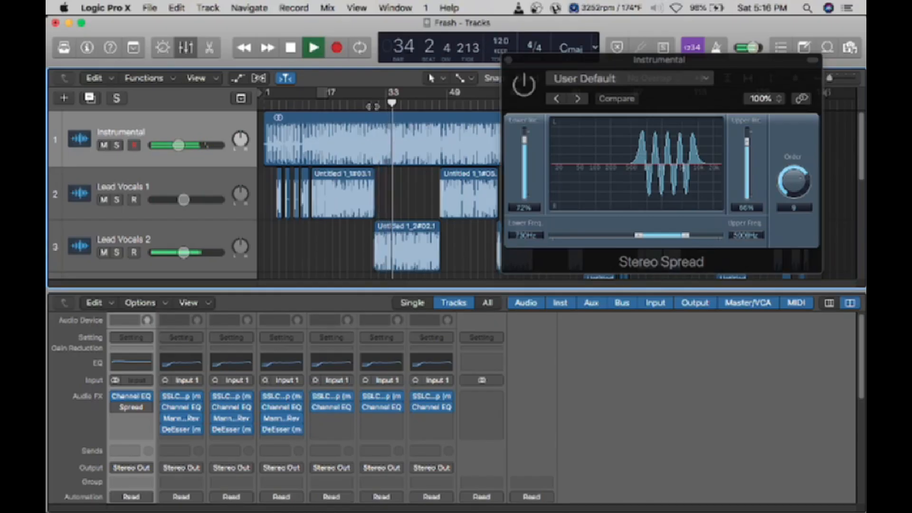
key(space)
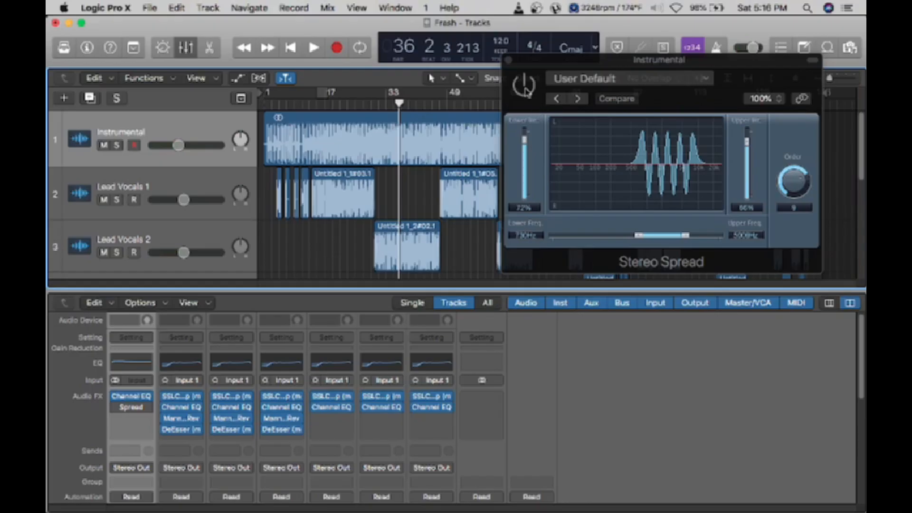
- Resume playback, re-enable the Instrumental's Stereo Spread to hear the difference, and stop playback
key(space)
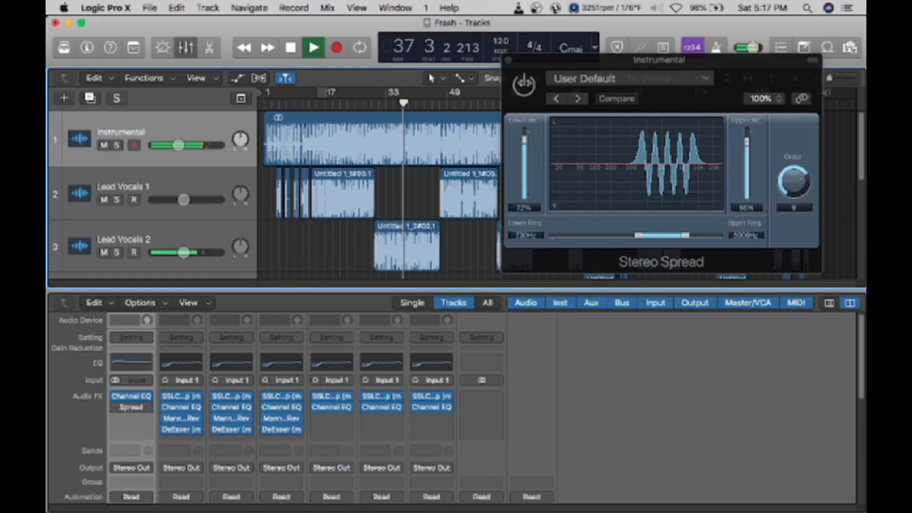
click(525, 86)
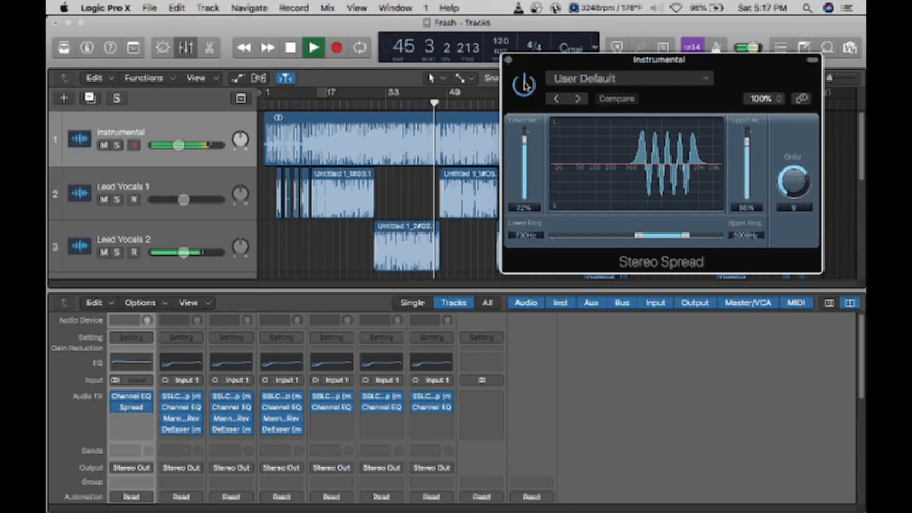
key(space)
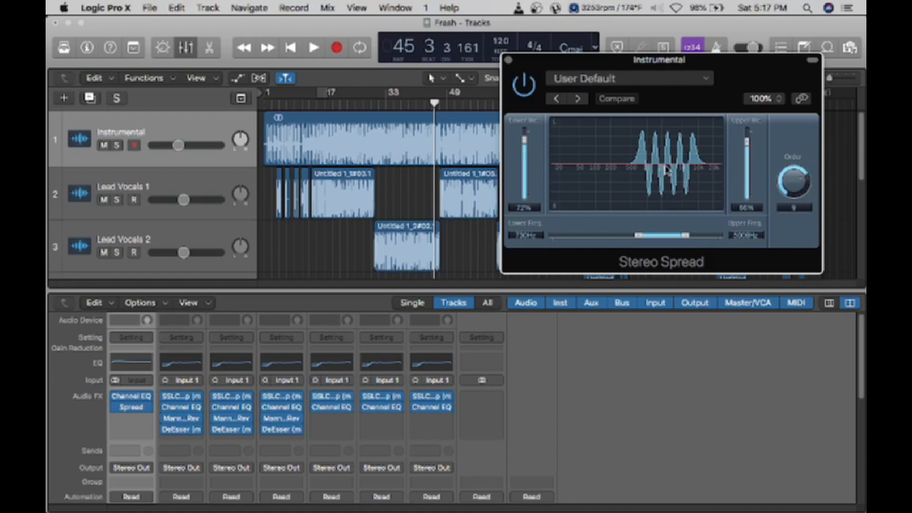
- Browse the iZotope and Waves Audio Units available for the Instrumental's next empty insert, and dismiss the list without adding a plug-in
mouse_move(280, 497)
click(131, 418)
mouse_move(184, 501)
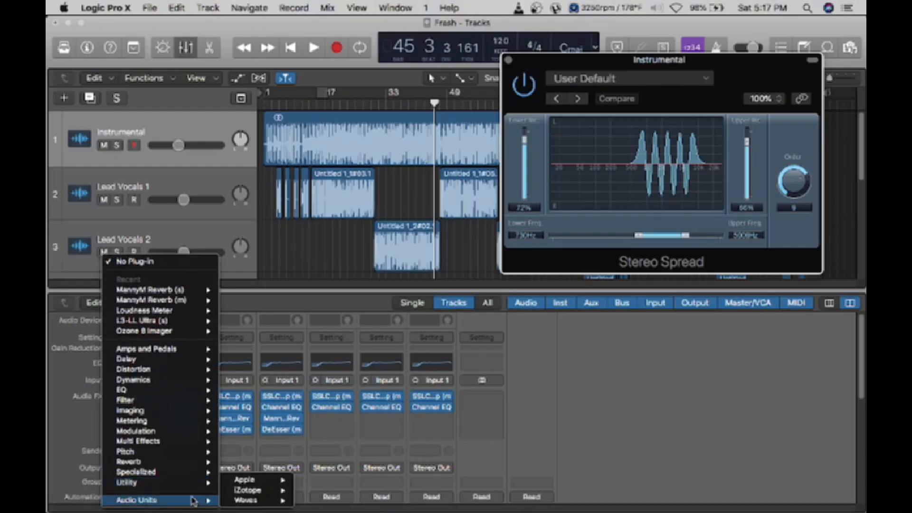
mouse_move(248, 491)
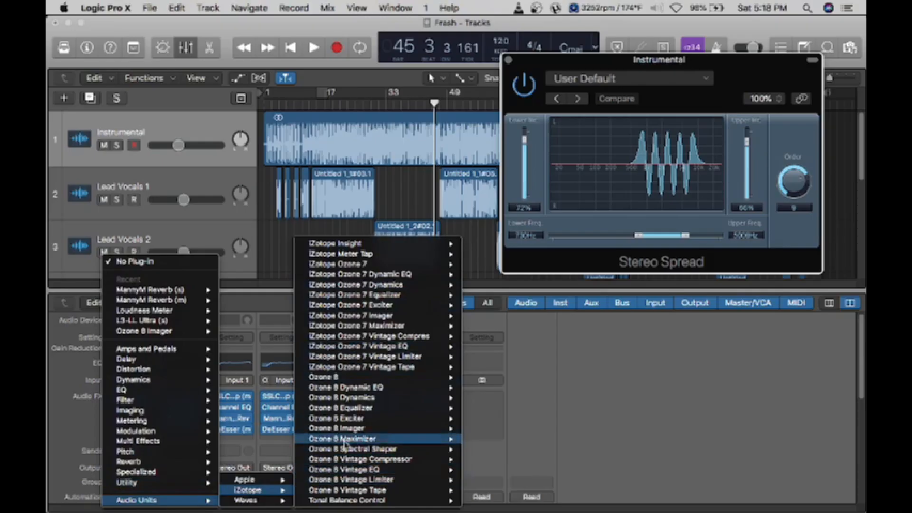
mouse_move(291, 501)
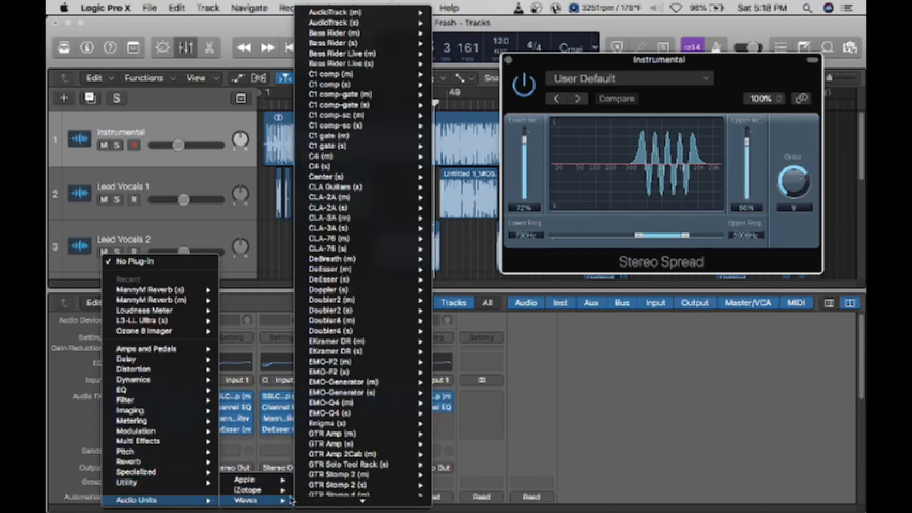
scroll(408, 132, down, 20)
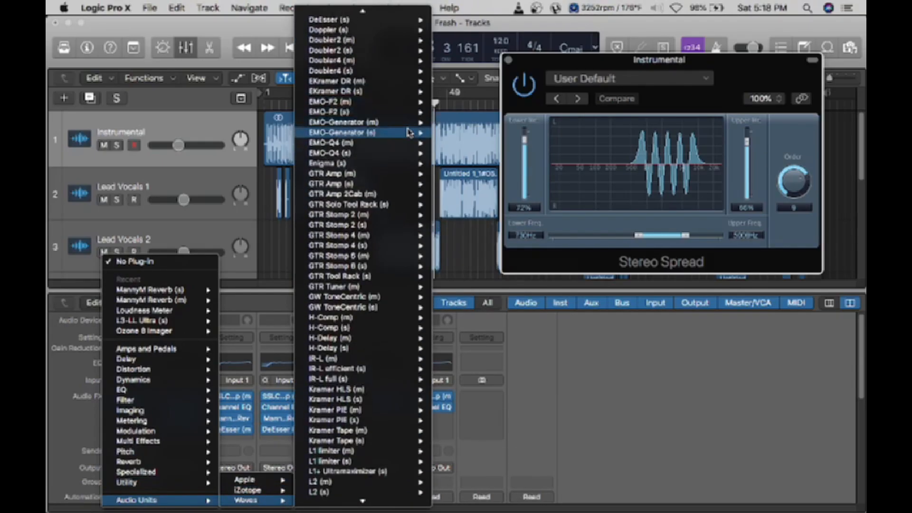
scroll(383, 291, down, 20)
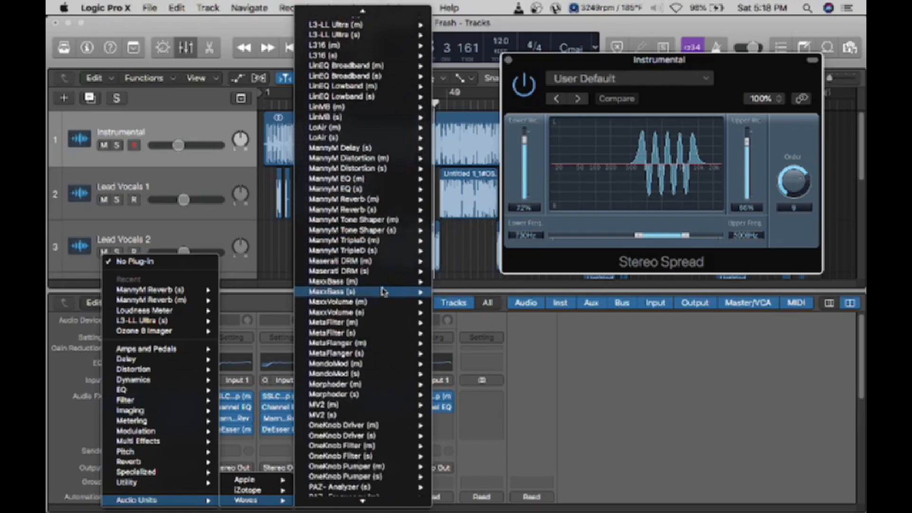
scroll(384, 292, down, 20)
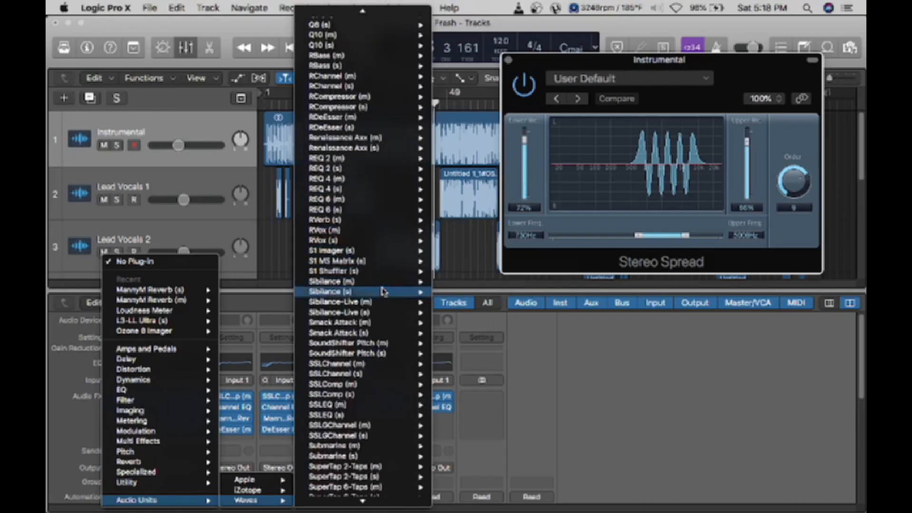
mouse_move(383, 288)
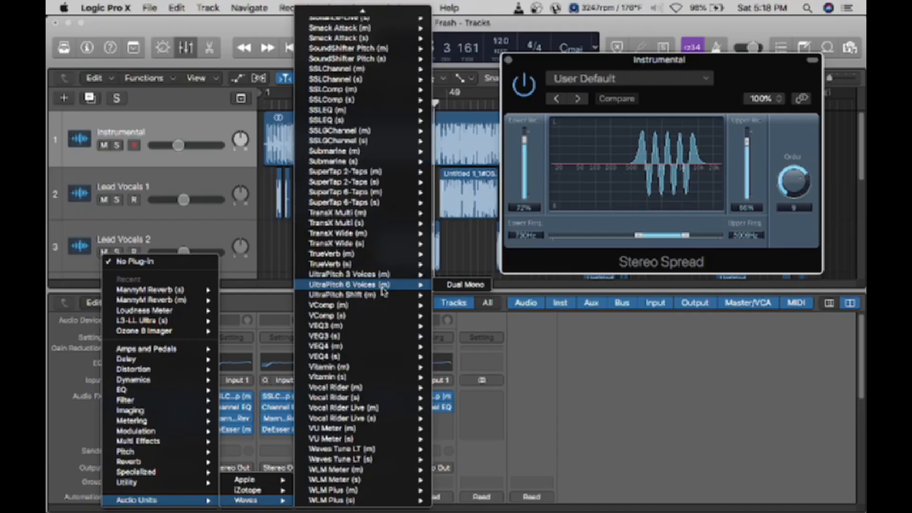
mouse_move(399, 195)
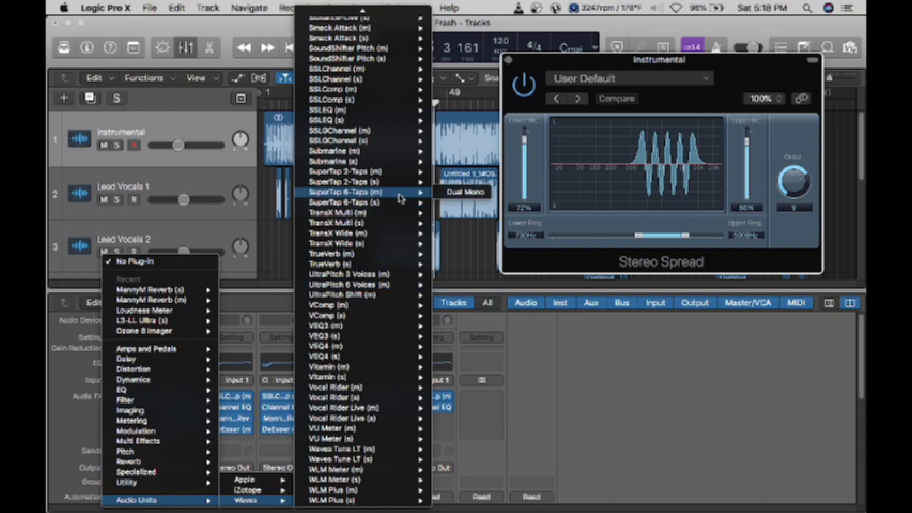
scroll(400, 198, up, 20)
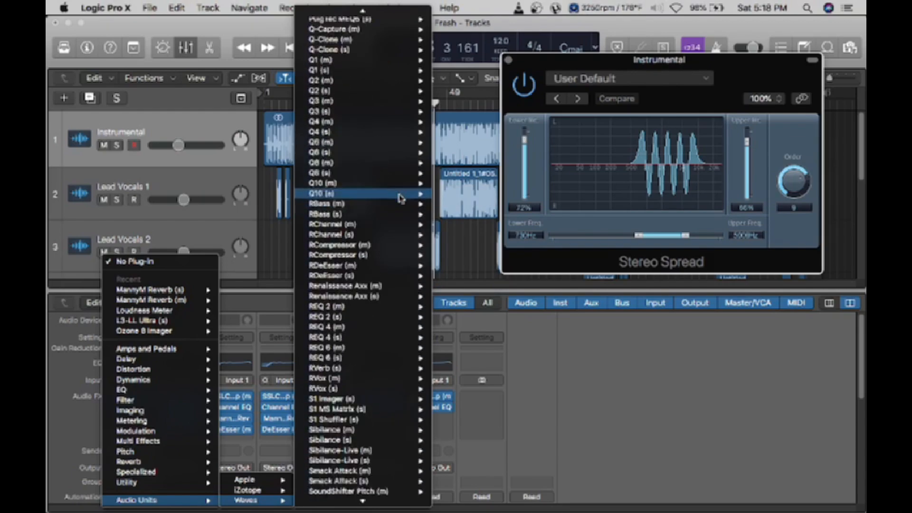
scroll(397, 188, up, 15)
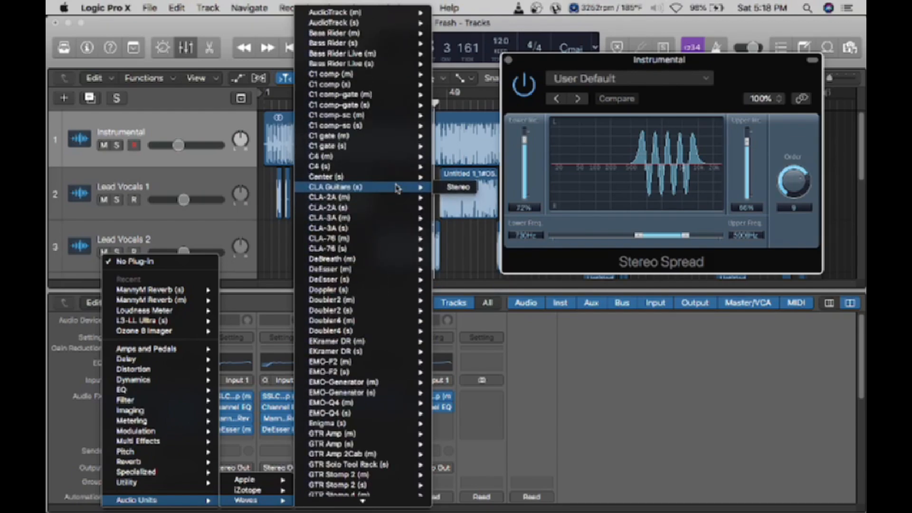
click(270, 236)
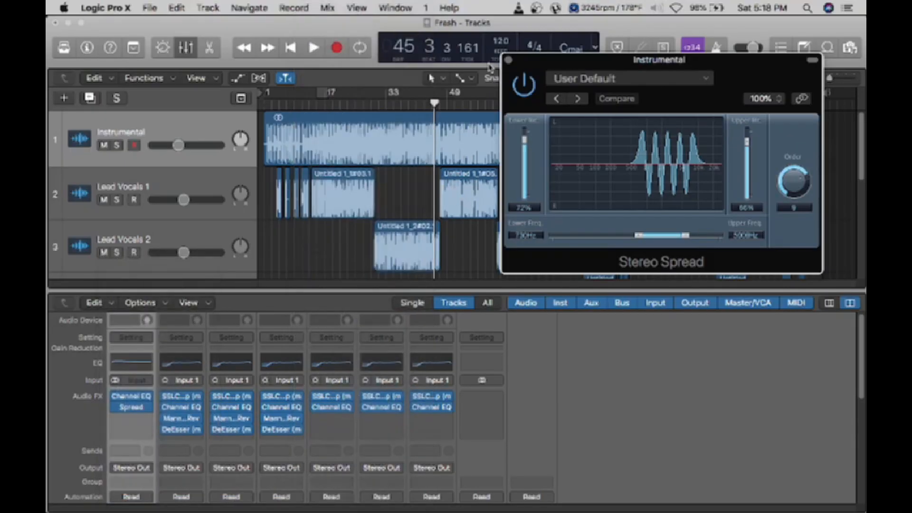
- Close the Stereo Spread window, place the playhead at bar 27, and leave the mixer hidden after a brief look at the inserts
click(508, 59)
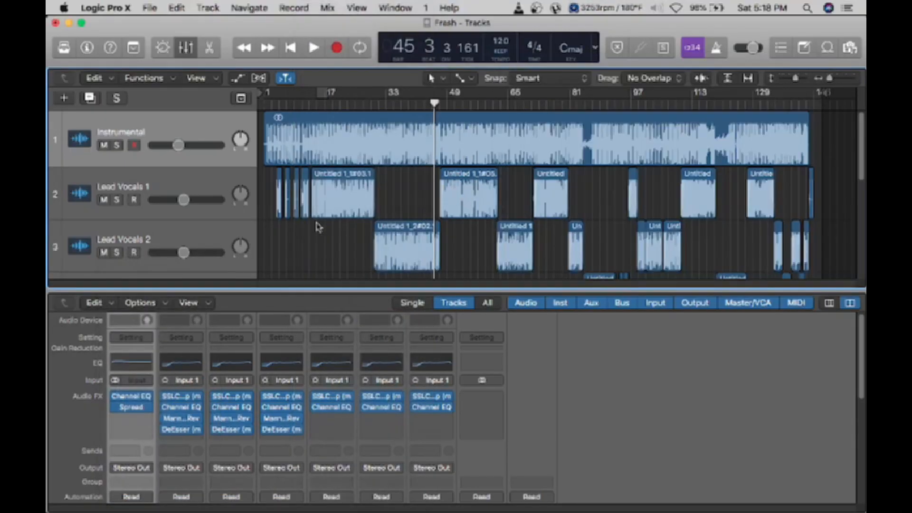
click(190, 46)
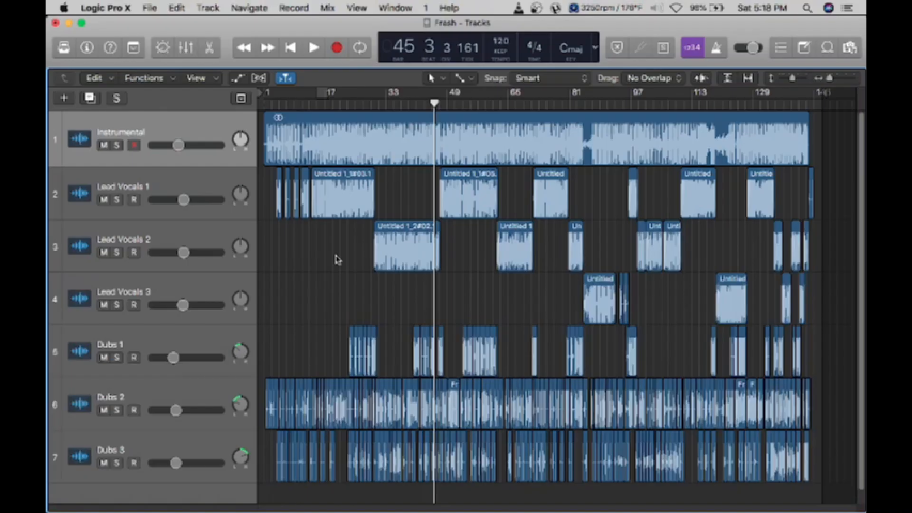
click(366, 101)
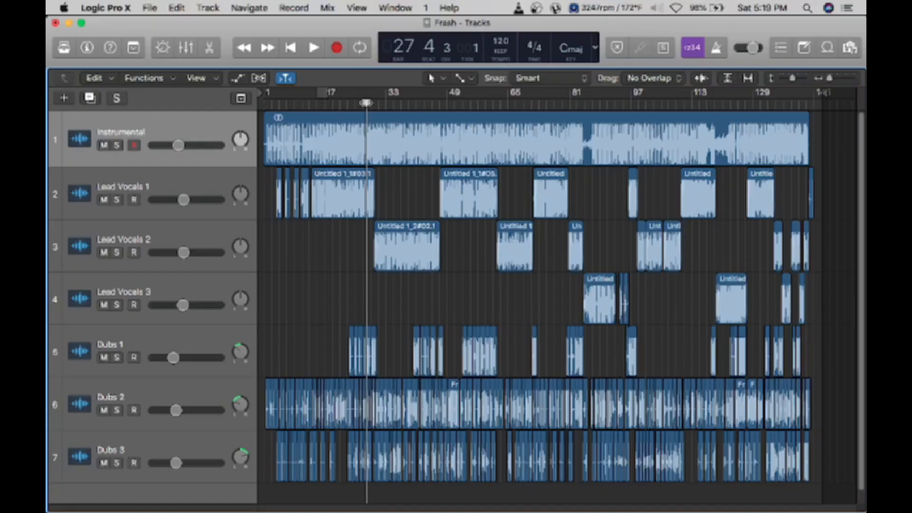
click(186, 47)
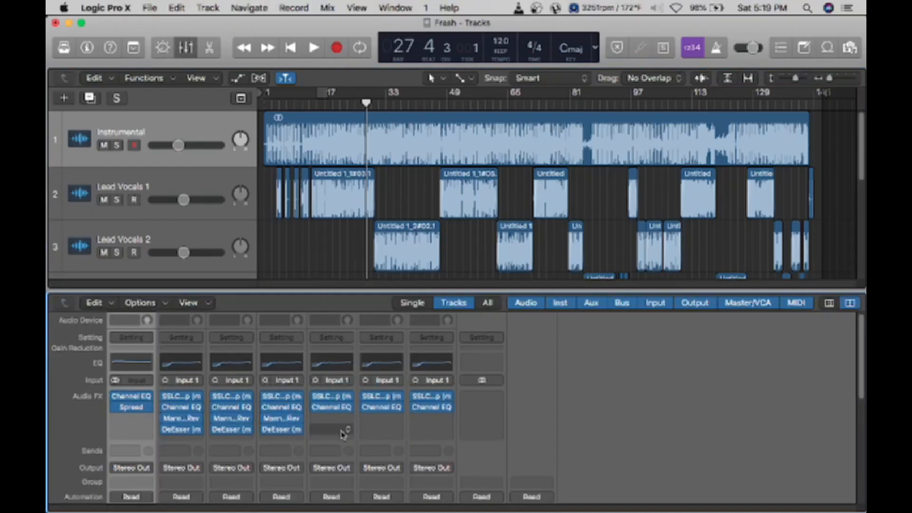
click(186, 47)
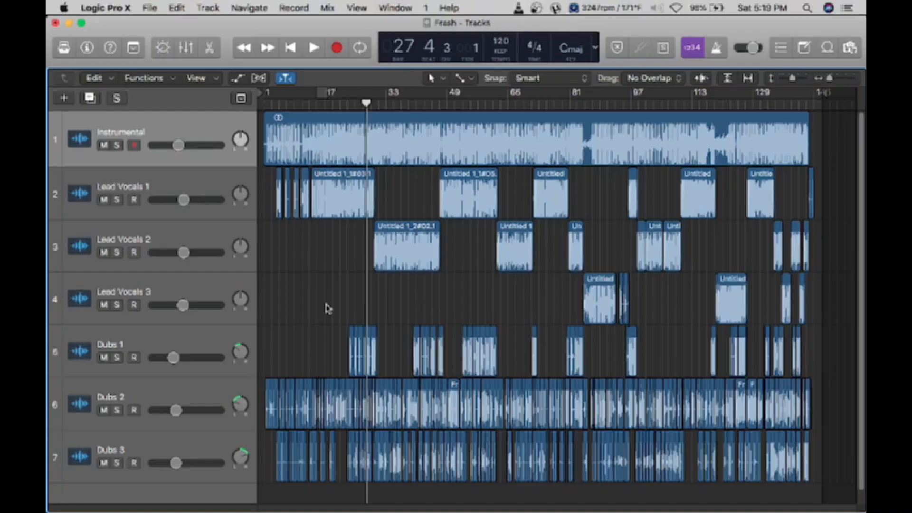
- Review the Instrumental's Stereo Spread settings in its plug-in window, and close both the window and the mixer
click(187, 48)
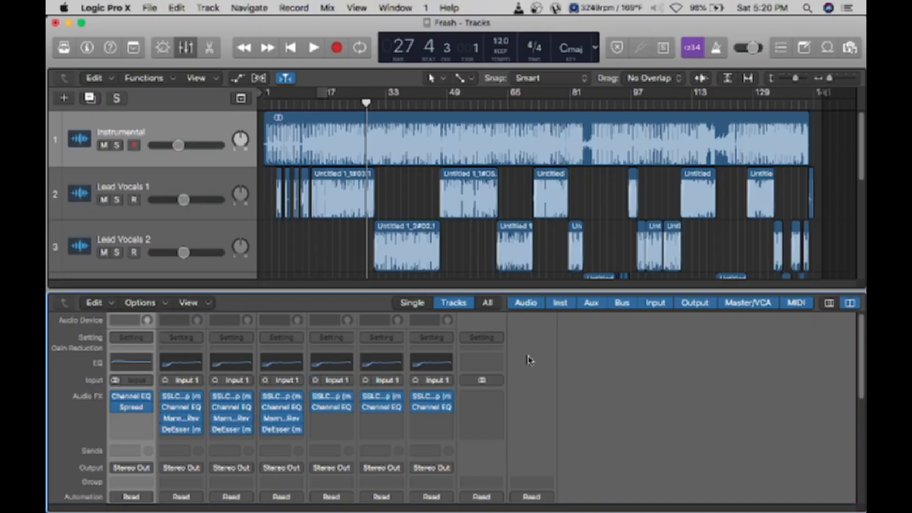
click(131, 407)
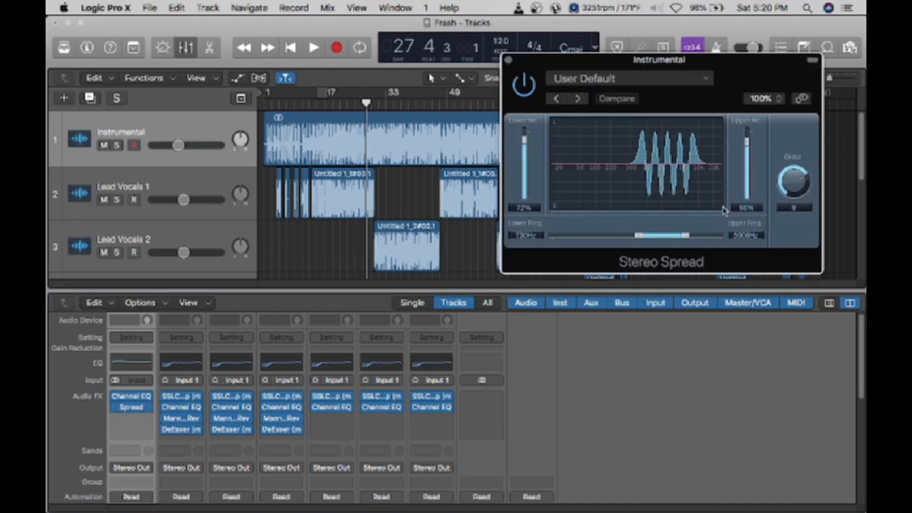
drag(675, 60, 480, 94)
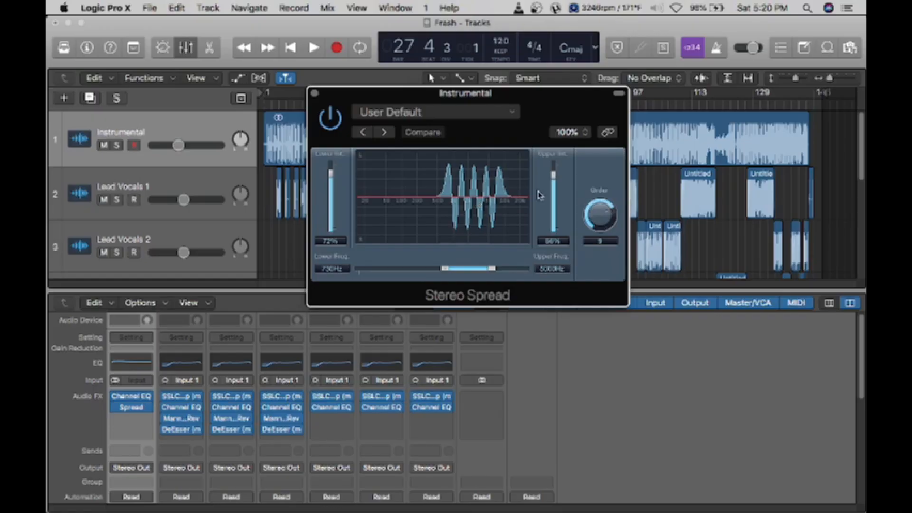
click(314, 93)
click(186, 47)
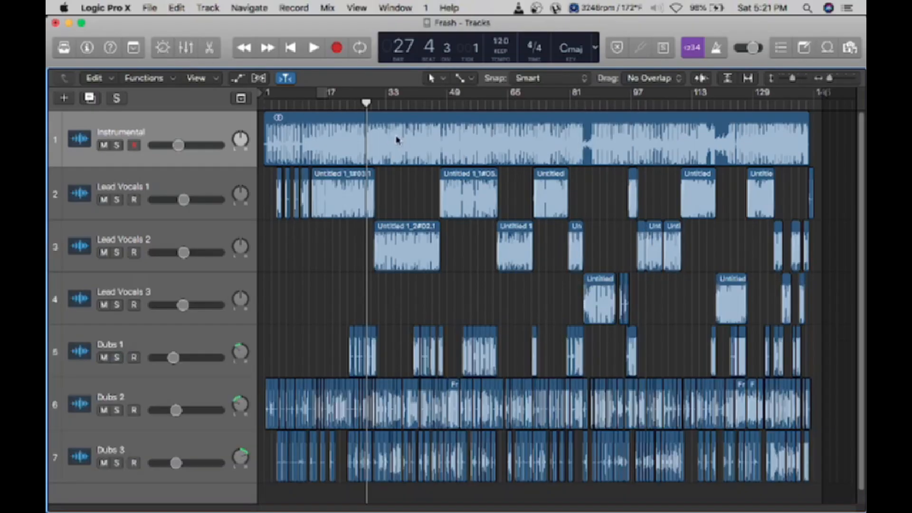
- Play the full mix from the beginning of the project to about bar 34
key(Return)
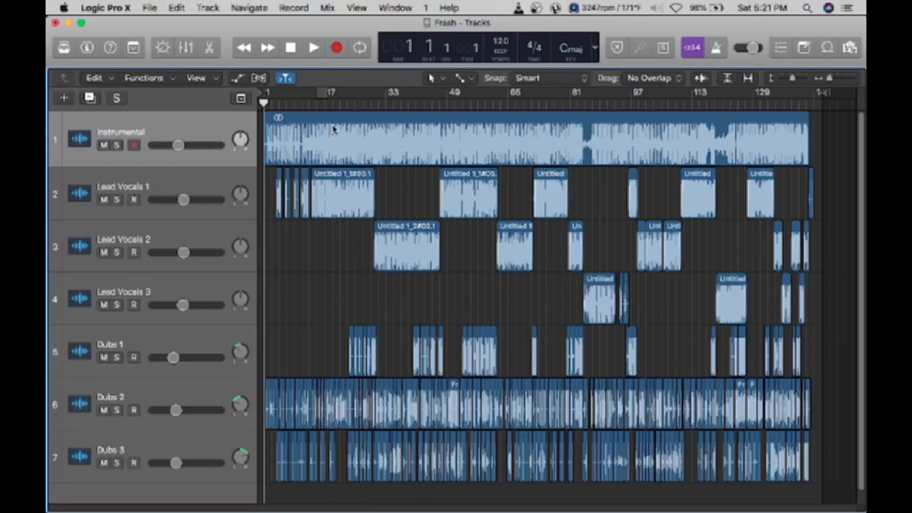
key(space)
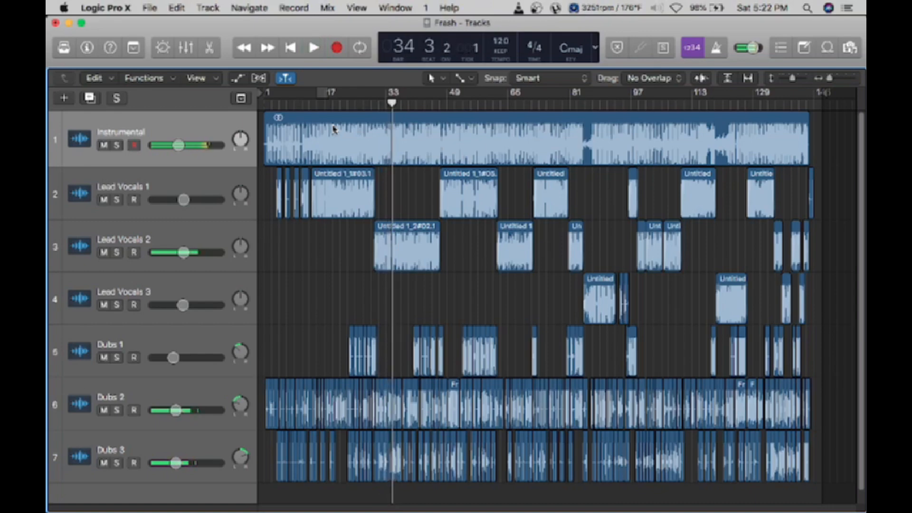
key(space)
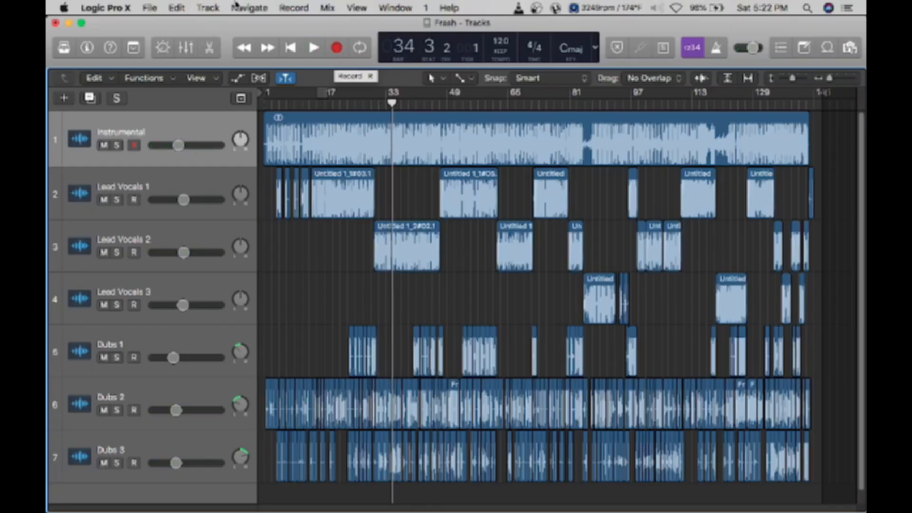
- Inspect the handover between Lead Vocals 1 and Lead Vocals 2 near bar 30, and place the playhead at bar 14
scroll(340, 211, up, 10)
scroll(340, 212, left, 15)
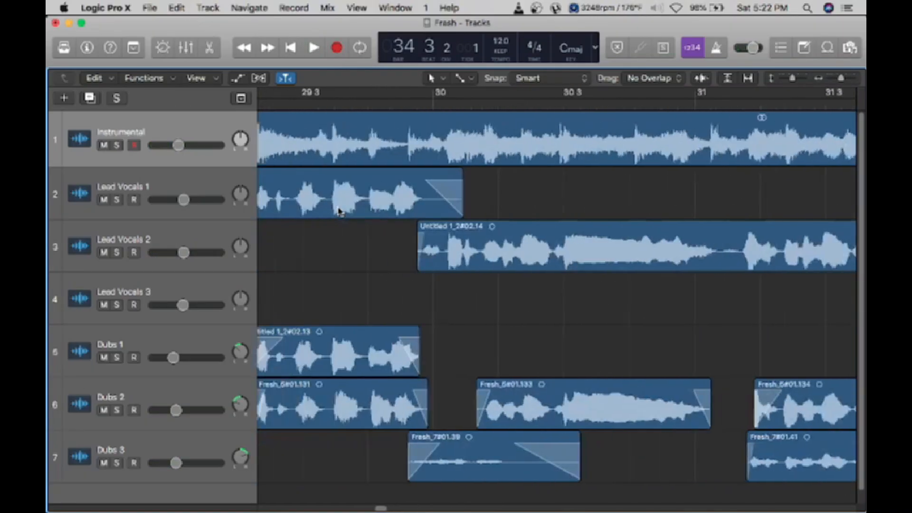
scroll(340, 212, down, 10)
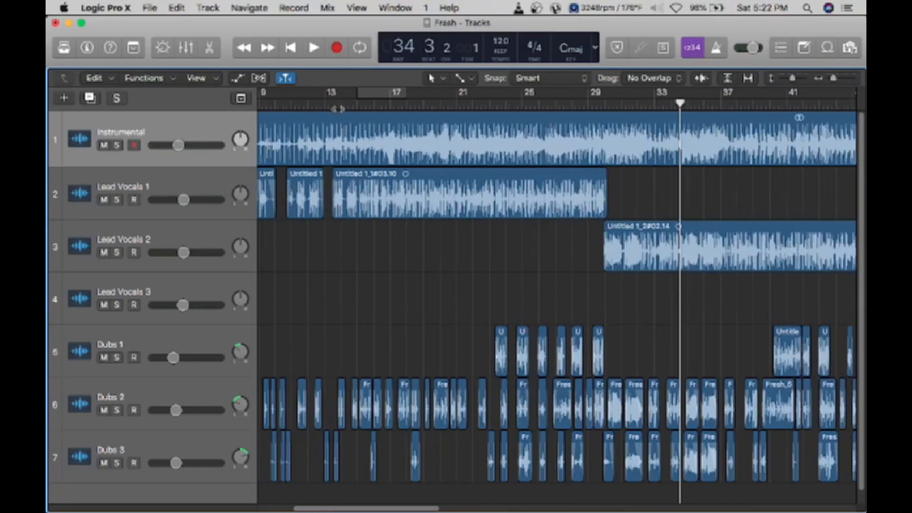
click(338, 108)
scroll(592, 244, down, 15)
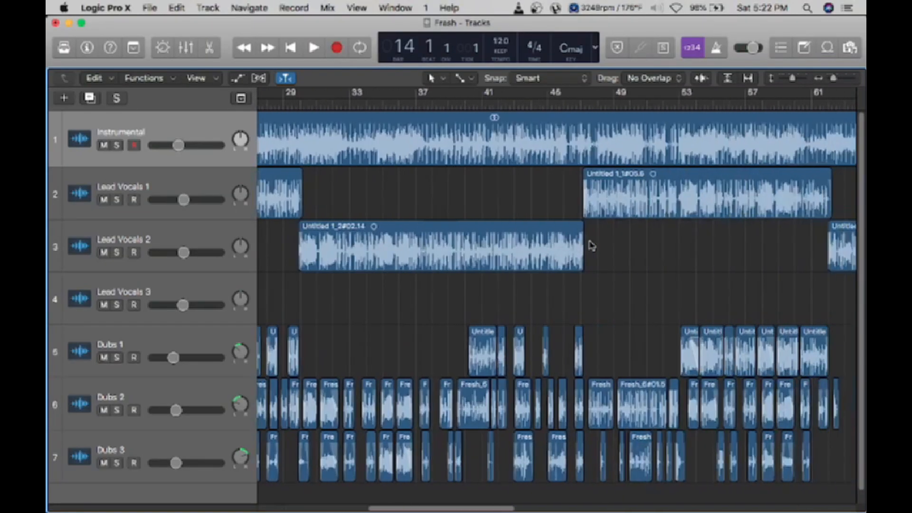
scroll(592, 244, up, 3)
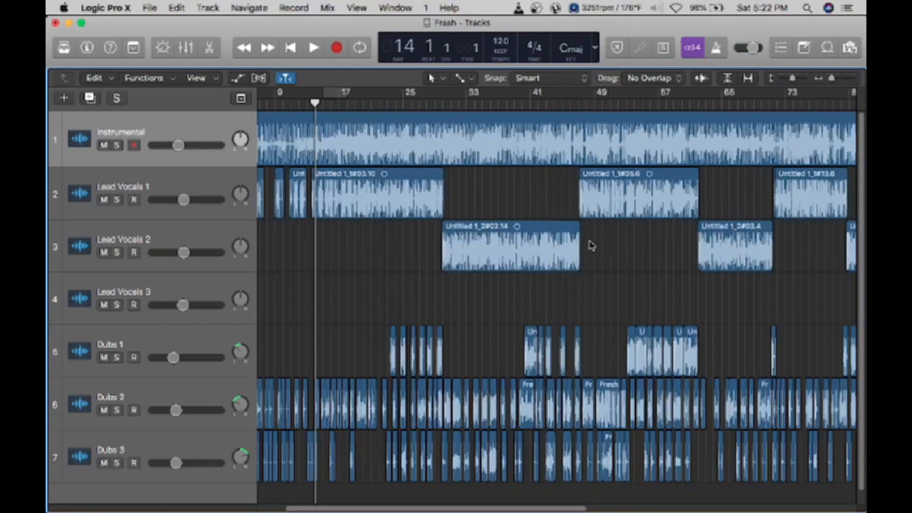
scroll(592, 245, down, 8)
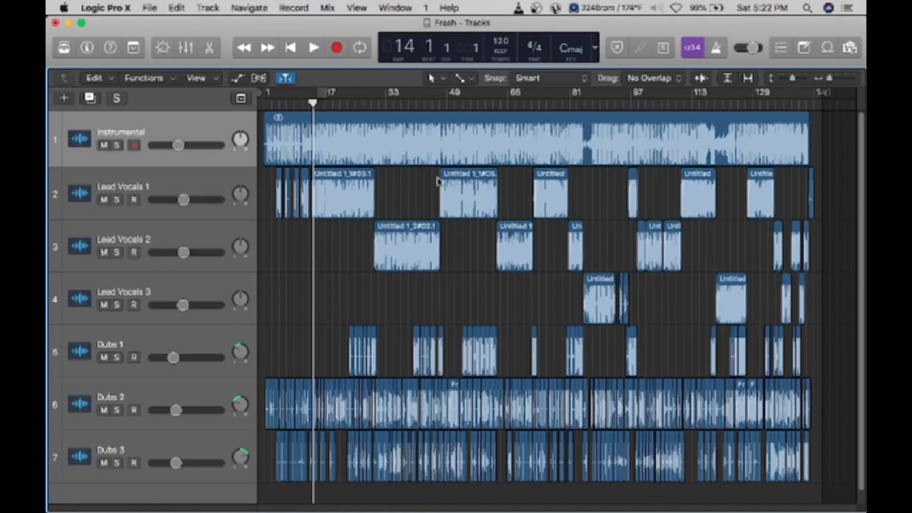
- Examine how the lead vocal and Dubs regions are laid out across the project, including close-ups from about bar 13 to bar 49
scroll(343, 219, up, 8)
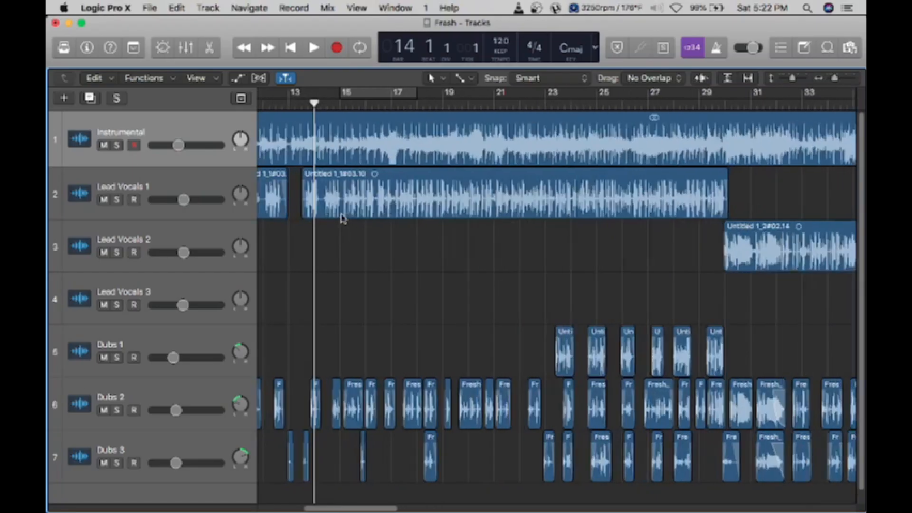
scroll(343, 218, down, 8)
scroll(343, 219, down, 1)
scroll(370, 471, up, 1)
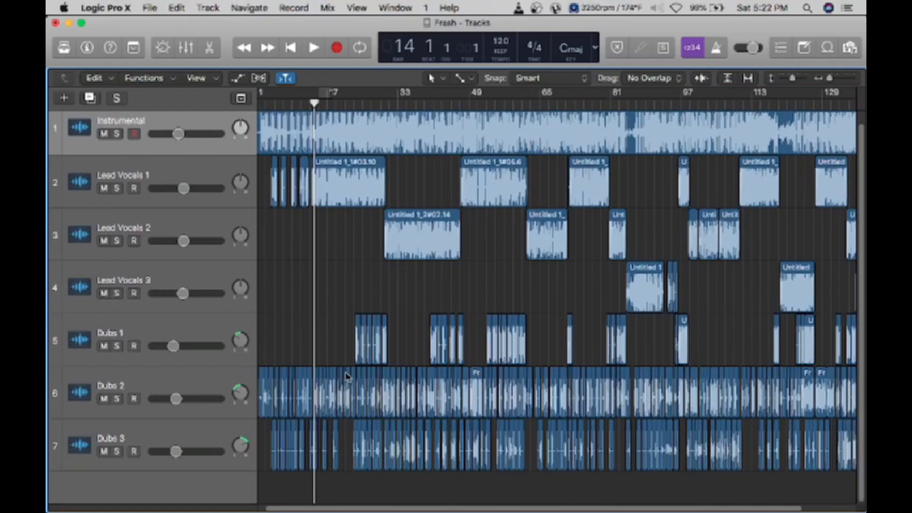
scroll(348, 378, right, 3)
scroll(348, 378, right, 4)
scroll(349, 377, left, 8)
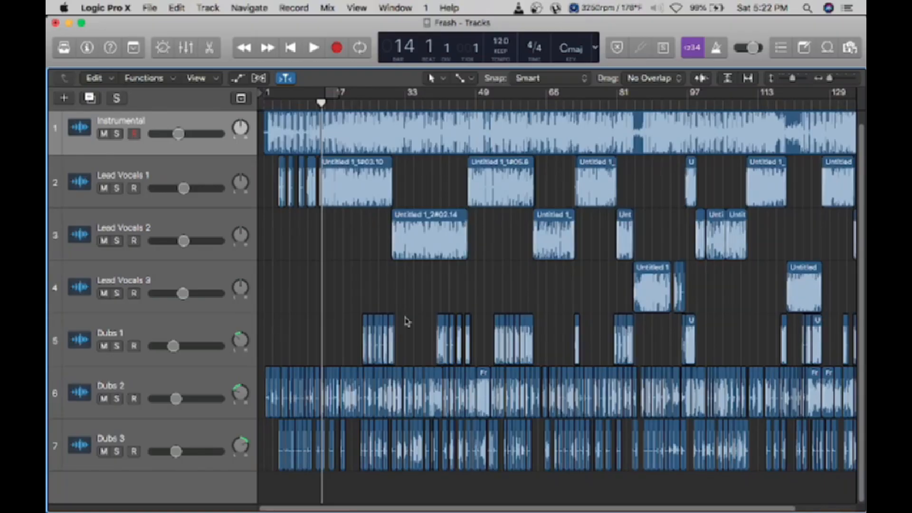
scroll(274, 335, up, 1)
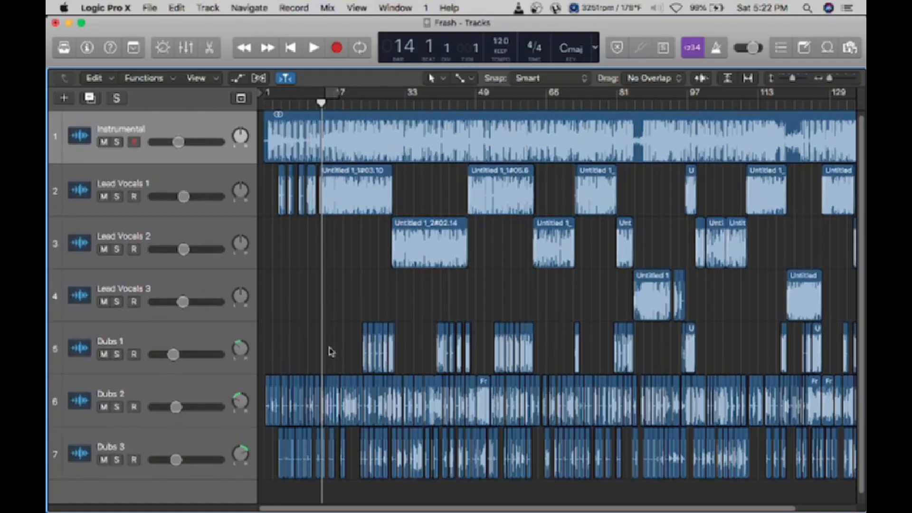
scroll(331, 351, up, 10)
scroll(585, 330, right, 6)
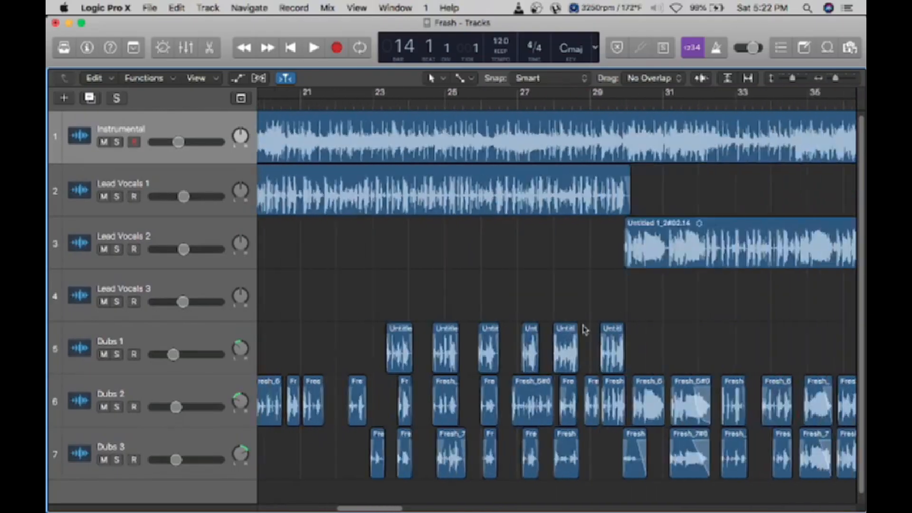
scroll(585, 330, right, 6)
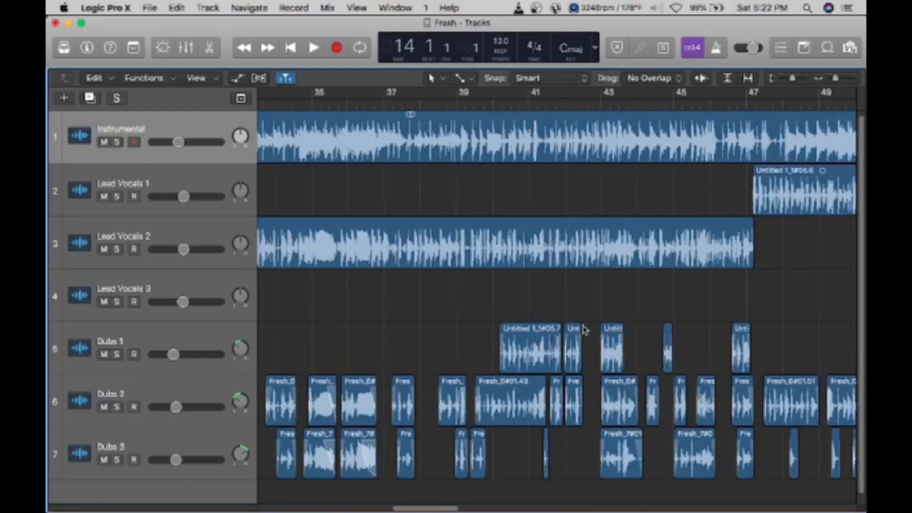
- Extend the Dubs 1 region at bar 40 back to about bar 35 and the one at bar 29 to about bar 39, undoing each change
drag(501, 352, 334, 328)
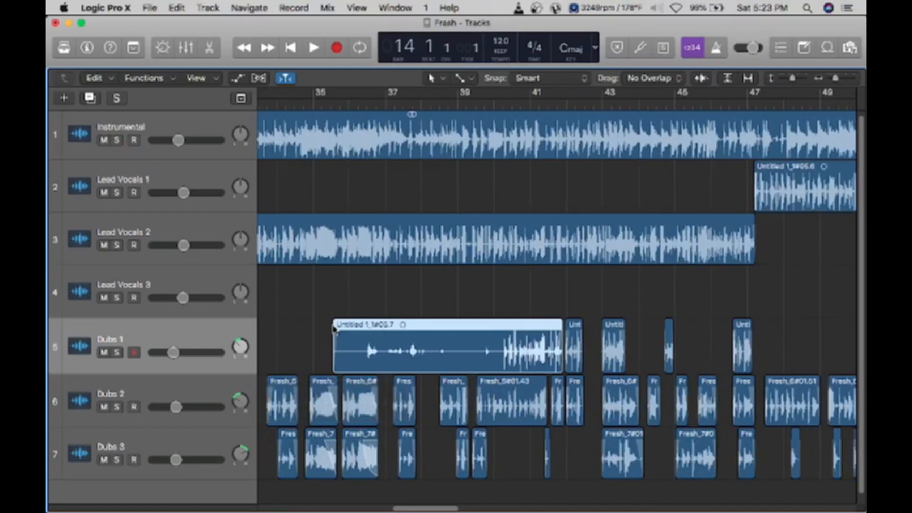
key(super+z)
scroll(334, 330, left, 3)
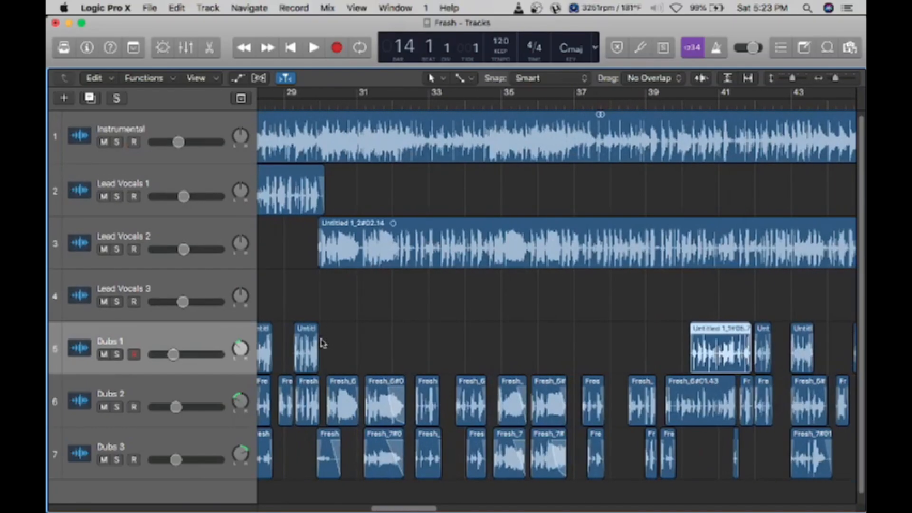
click(314, 354)
drag(317, 354, 644, 316)
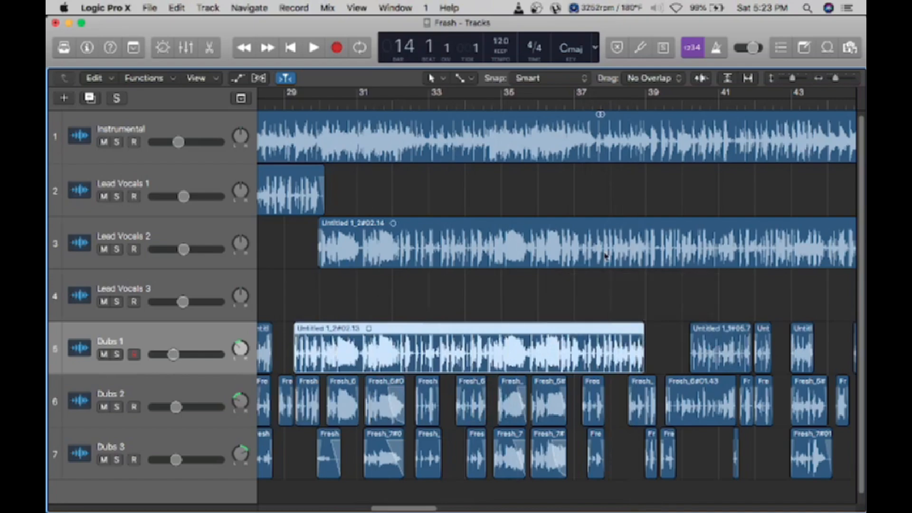
key(super+z)
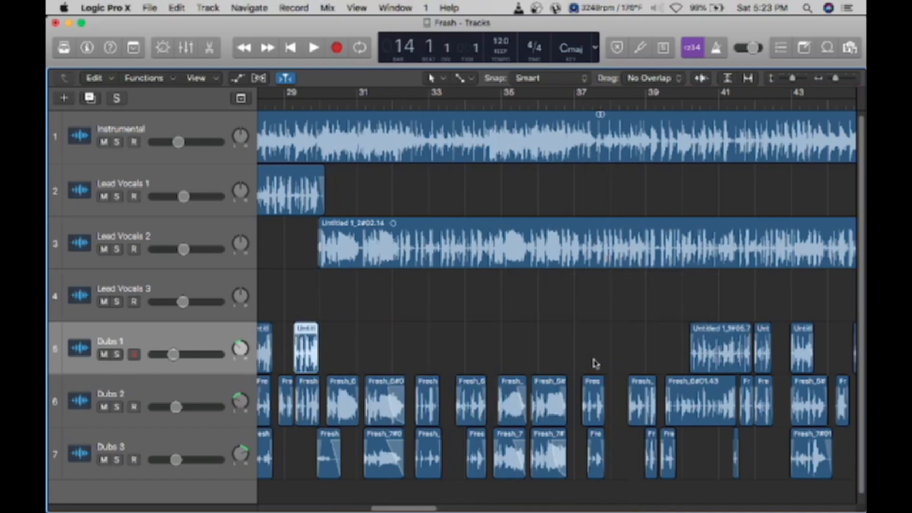
- Show the whole arrangement, open the mixer, and bring the level faders of all channels into view
scroll(322, 305, left, 3)
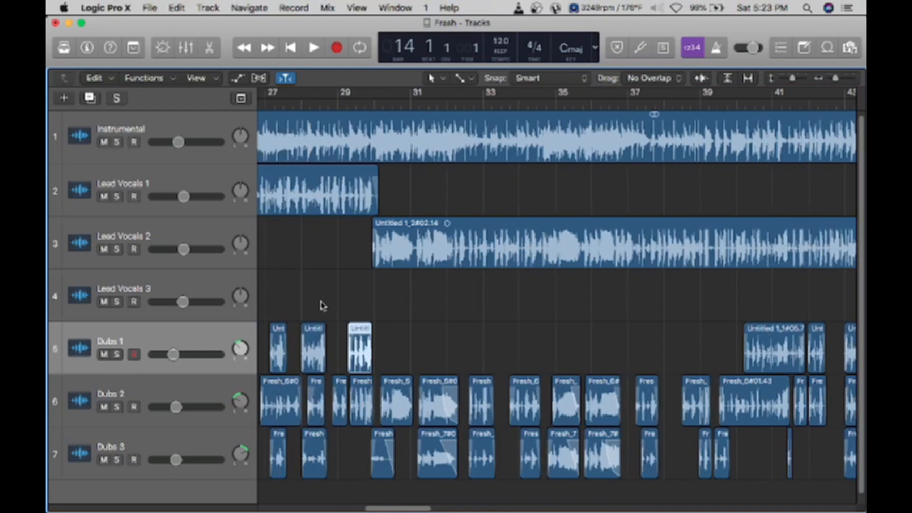
scroll(413, 314, down, 1)
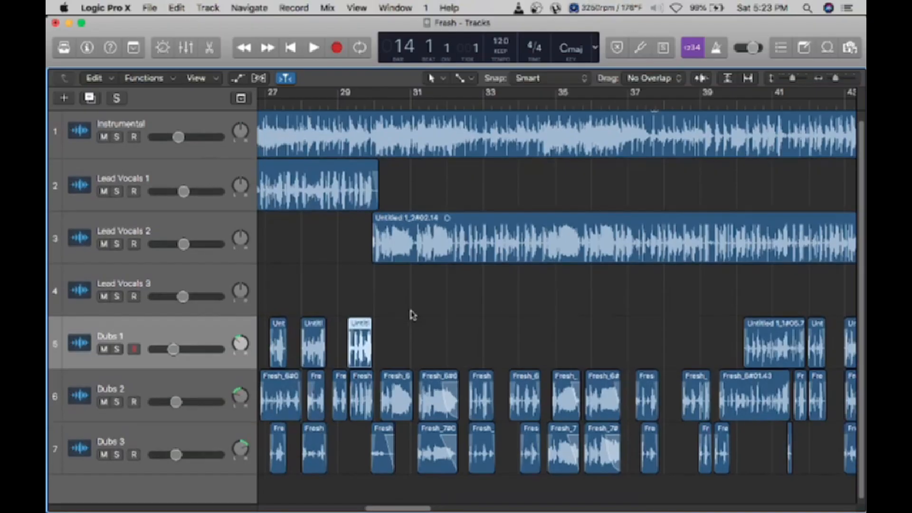
scroll(376, 400, right, 2)
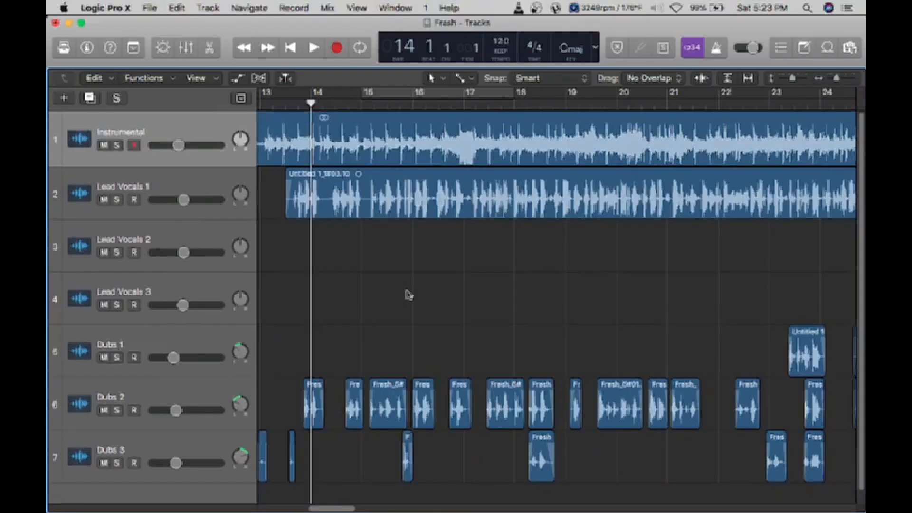
scroll(410, 295, down, 10)
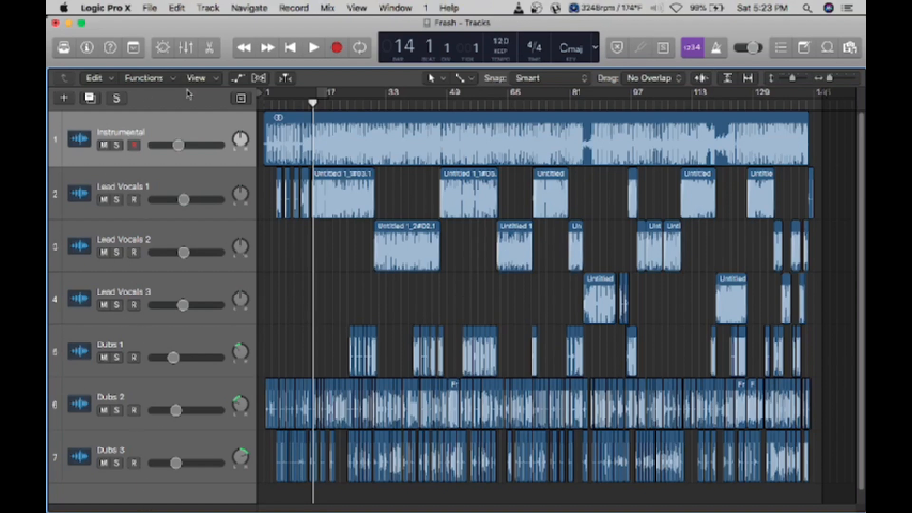
click(186, 48)
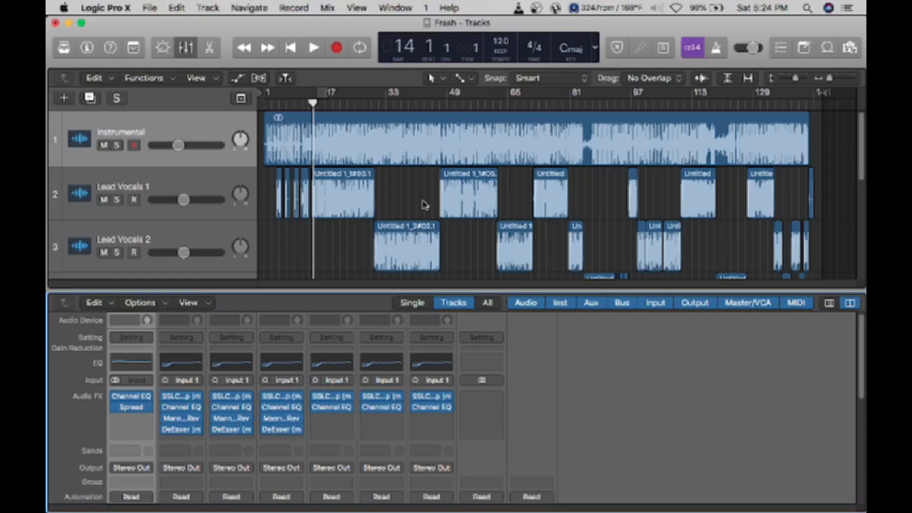
scroll(425, 206, down, 3)
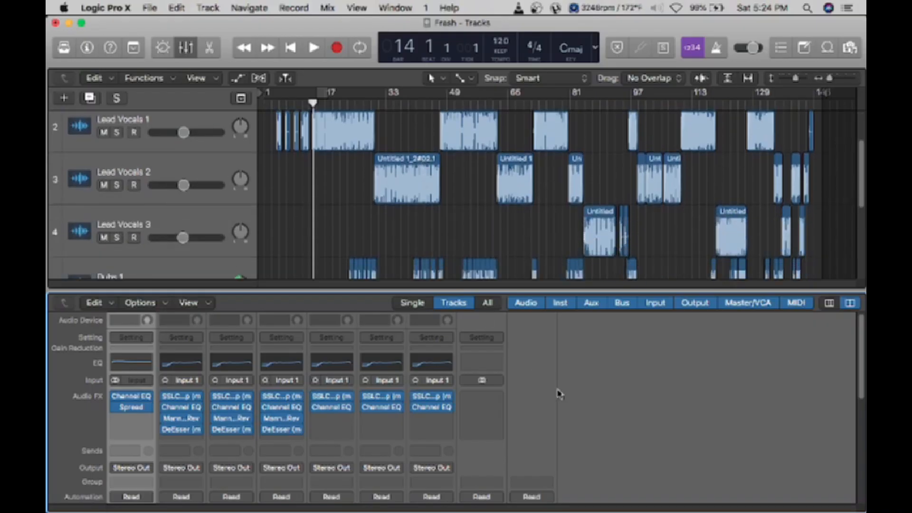
scroll(560, 392, down, 1)
scroll(559, 395, down, 3)
scroll(585, 392, down, 3)
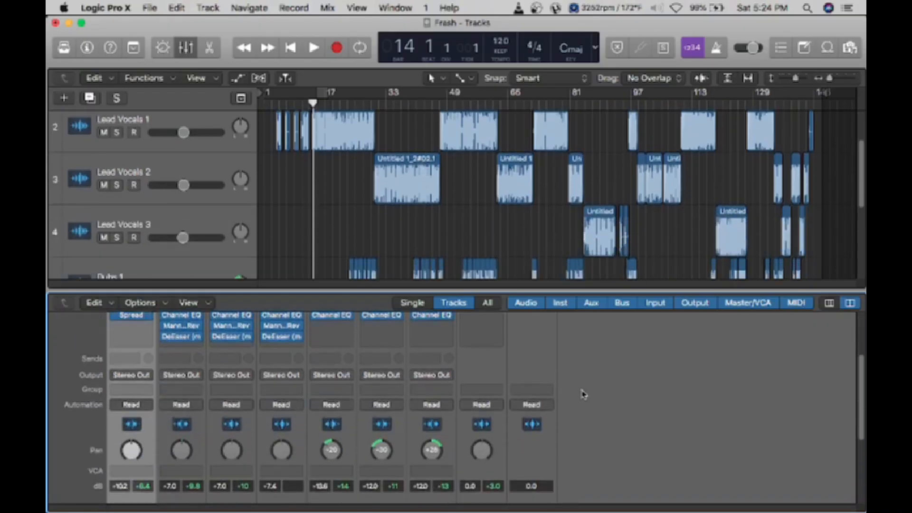
scroll(583, 394, down, 3)
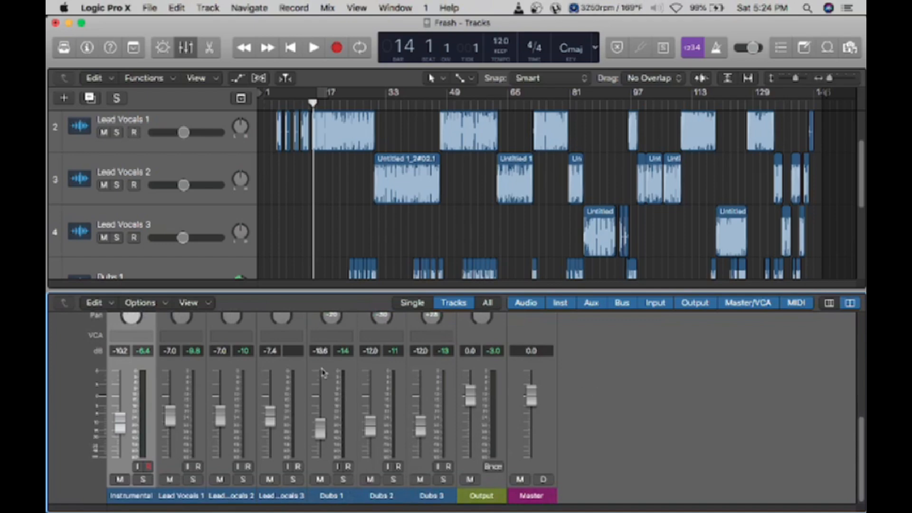
- Play short passages of the mix from bar 14 and check the peak level on the Output channel
key(space)
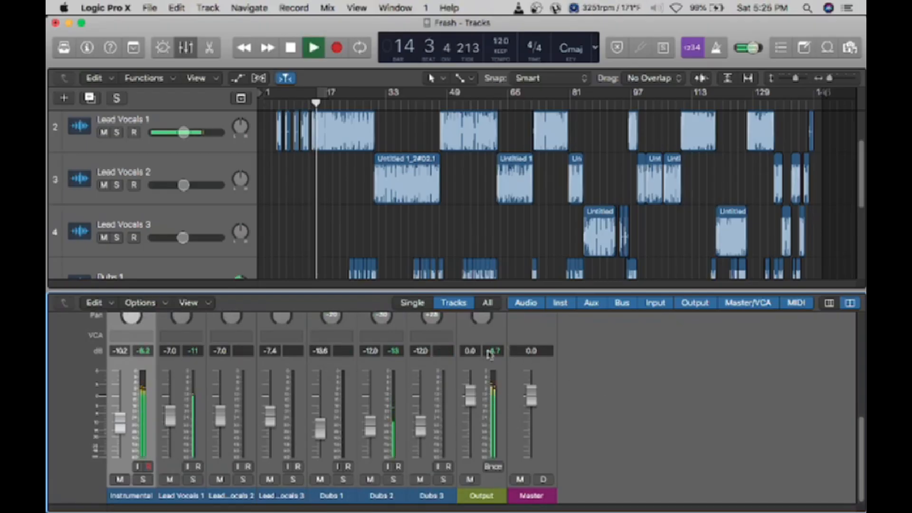
key(space)
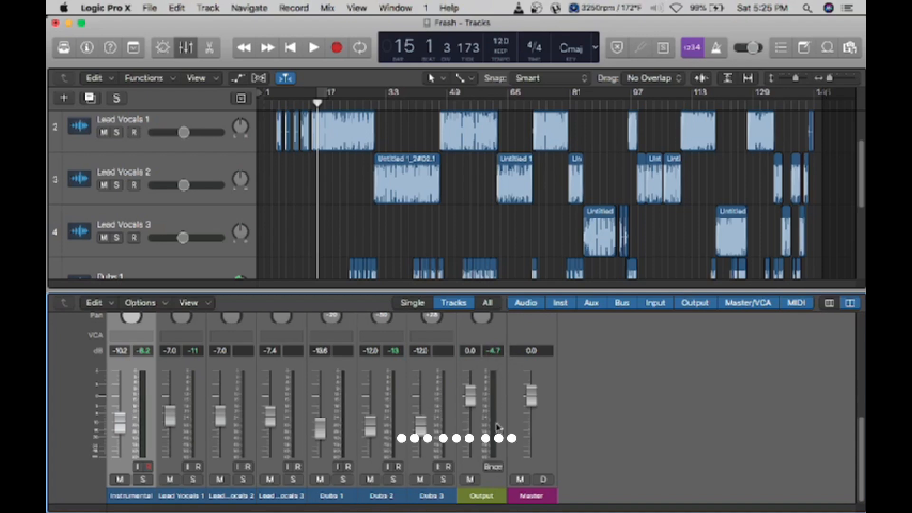
key(space)
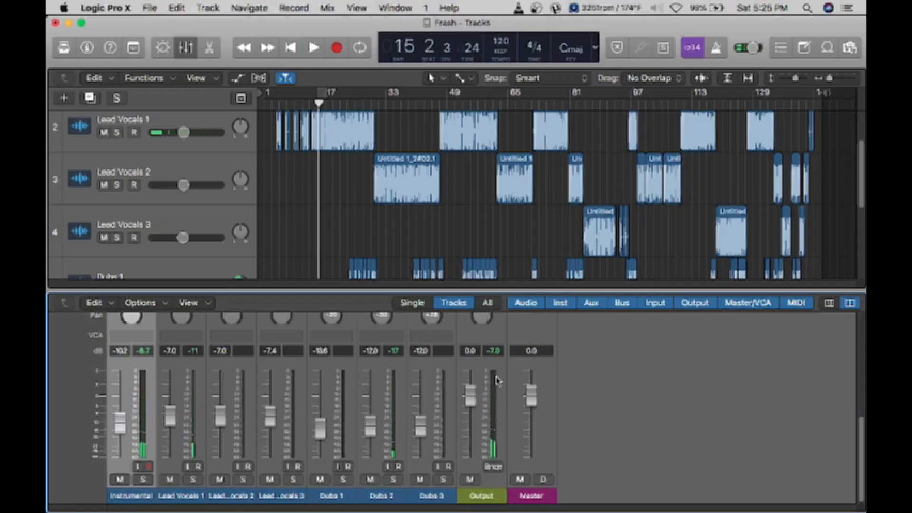
- Raise the Output fader to about 4.5 dB and play a short passage to check the peak level
drag(470, 397, 470, 379)
key(space)
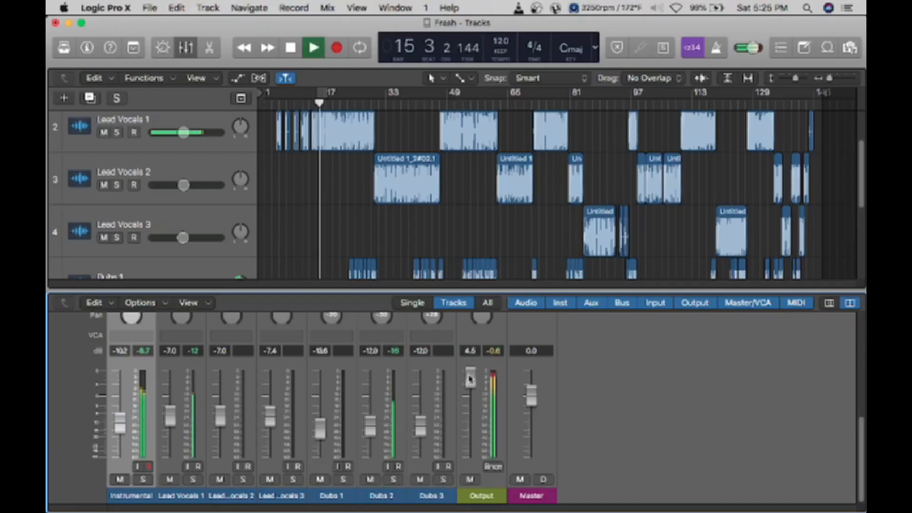
key(space)
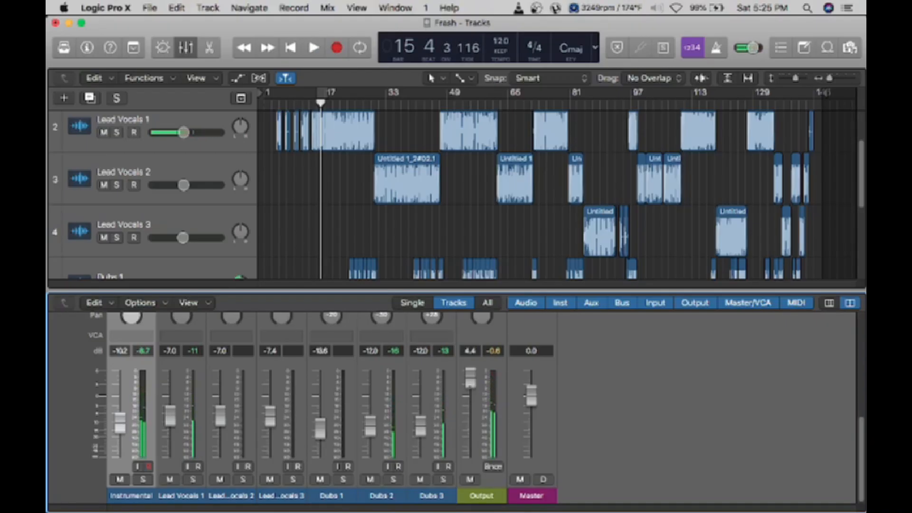
- Lower the Output fader and set its level to exactly 0 dB
drag(470, 378, 470, 391)
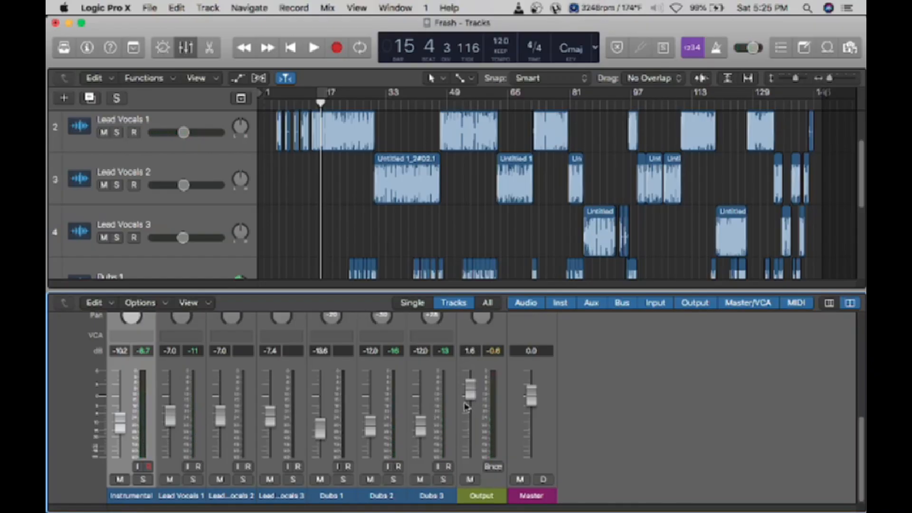
double_click(469, 402)
double_click(473, 394)
click(474, 394)
double_click(471, 355)
text(0)
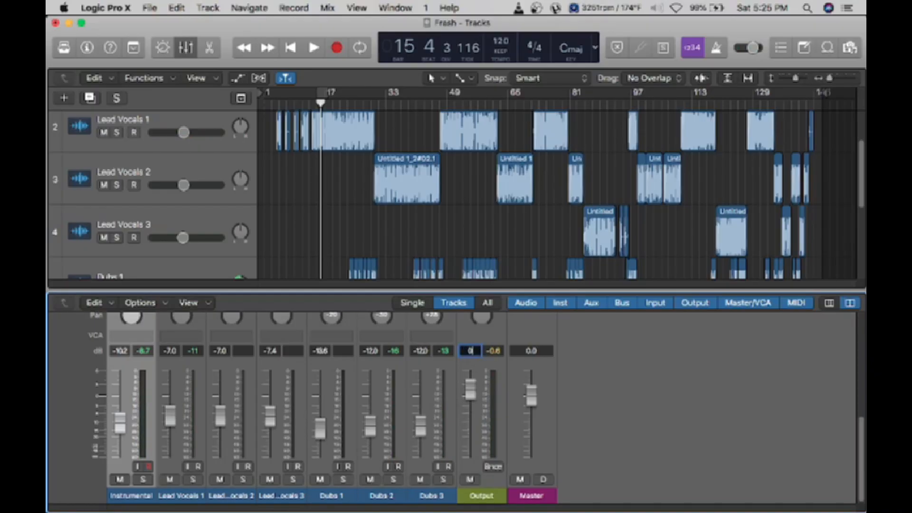
key(Return)
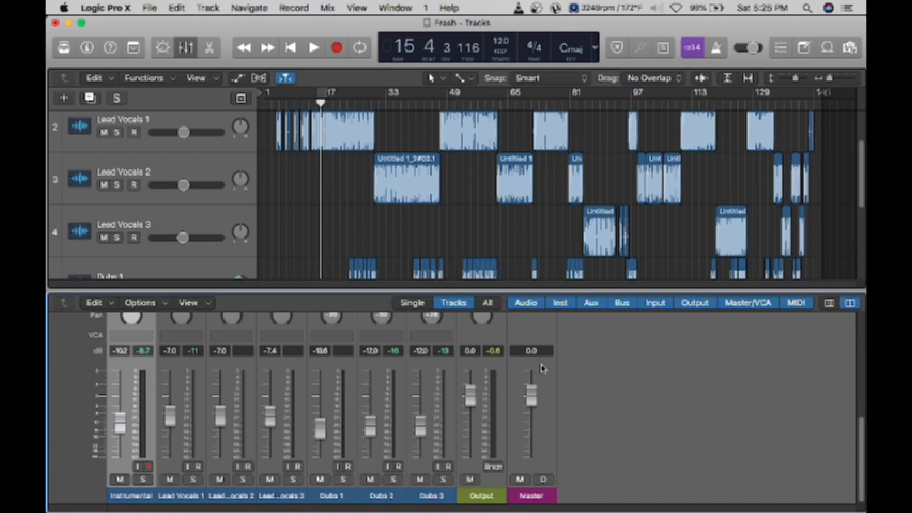
- Clear the channels' peak level displays and play the mix briefly up to bar 16 to read new peaks
click(495, 353)
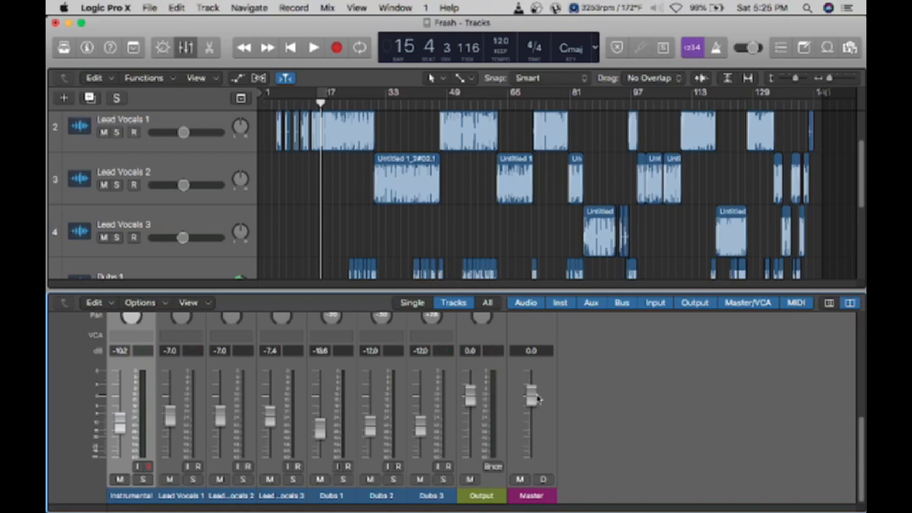
key(space)
key(space)
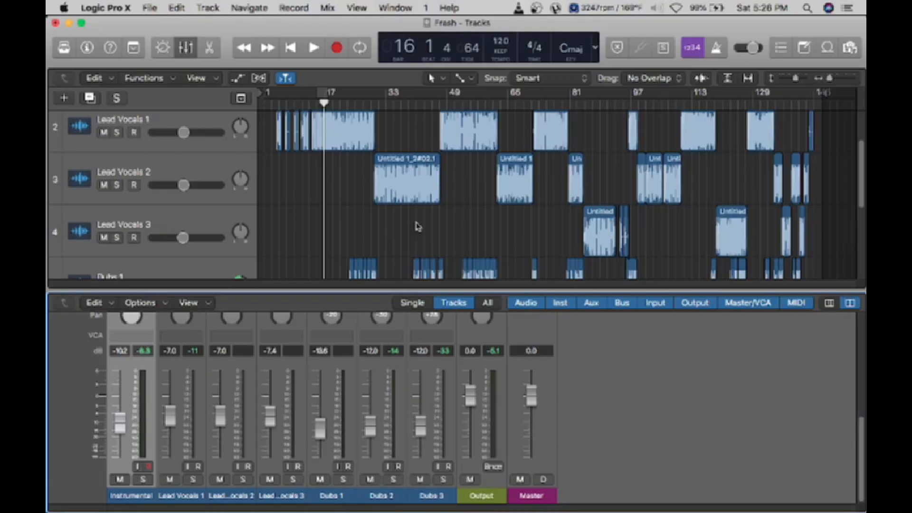
- Examine the Lead Vocals 1 waveform around bar 16 at several zoom levels and compare it with the Instrumental
scroll(412, 204, up, 8)
scroll(412, 199, up, 1)
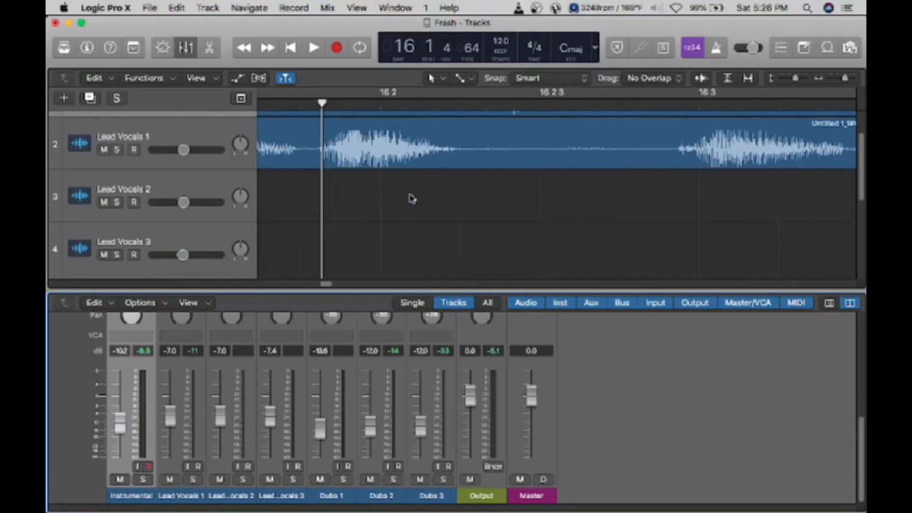
scroll(412, 198, up, 8)
scroll(412, 198, down, 6)
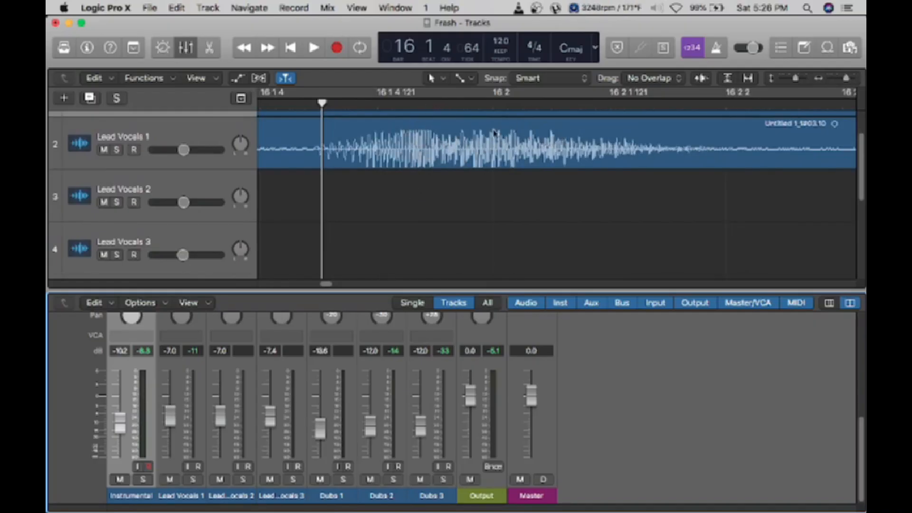
scroll(545, 151, down, 6)
scroll(546, 151, down, 10)
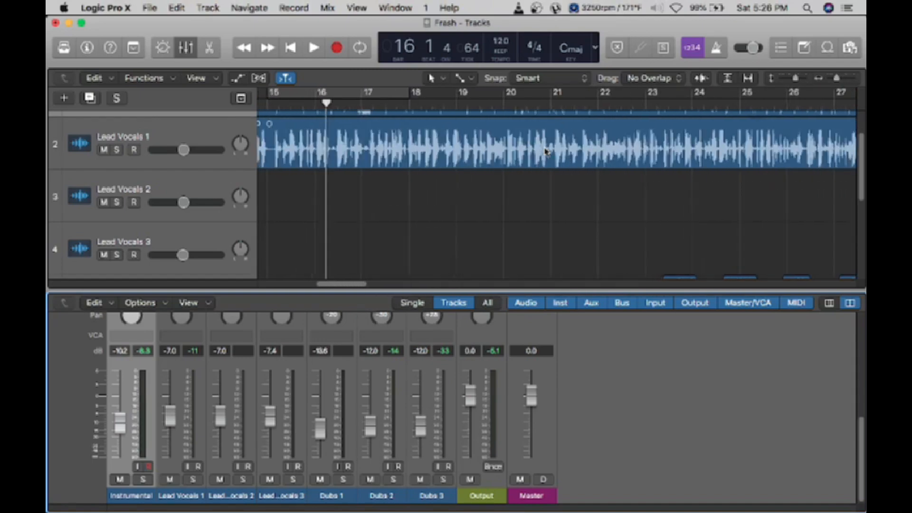
scroll(546, 151, left, 10)
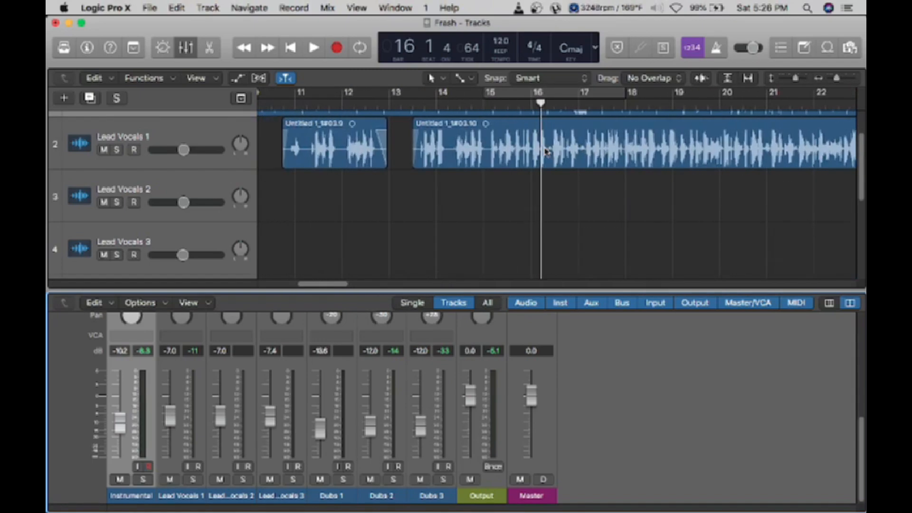
scroll(545, 151, up, 2)
scroll(545, 151, down, 8)
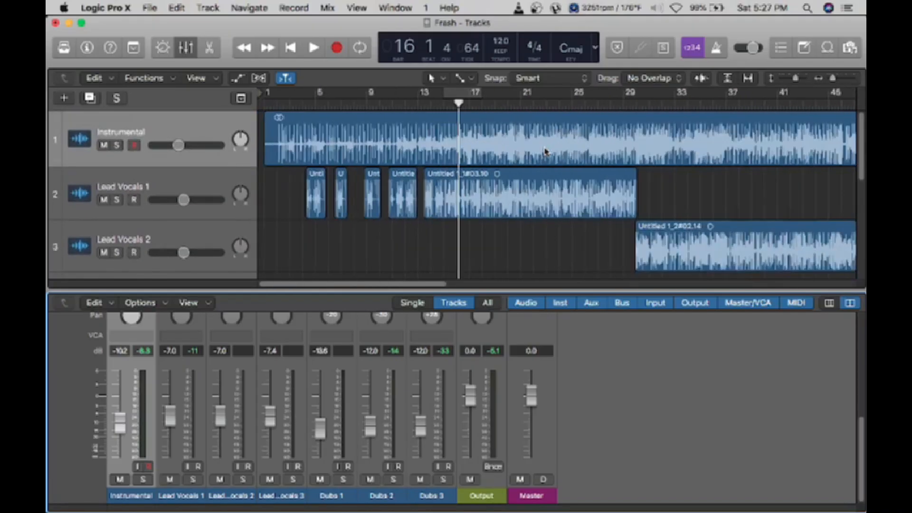
scroll(429, 195, up, 10)
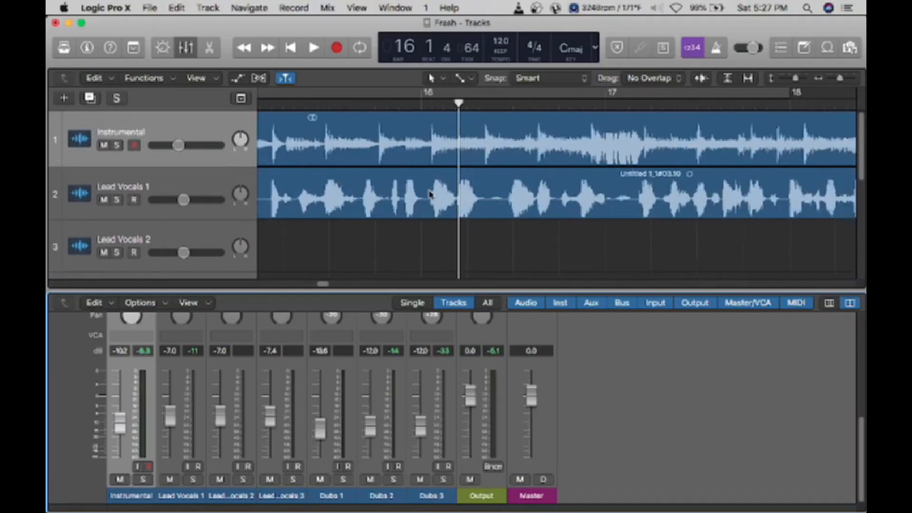
scroll(431, 194, left, 1)
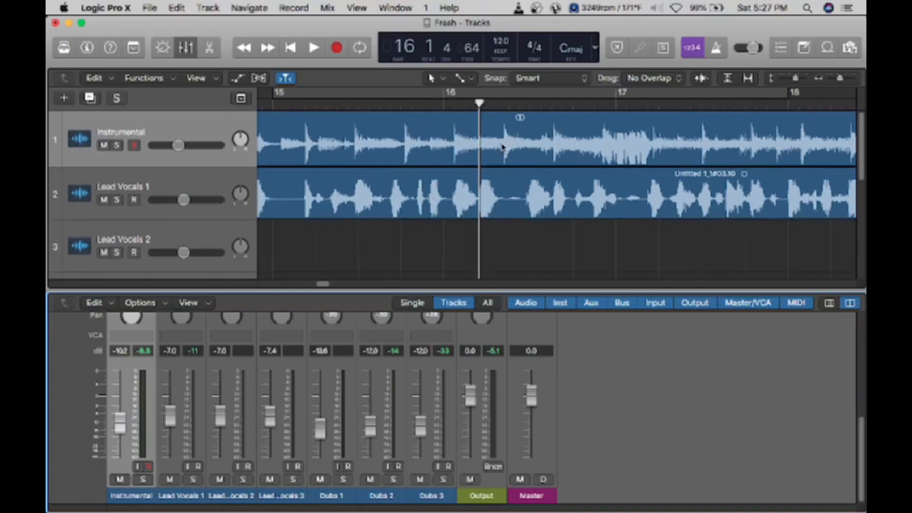
- Play the mix from bar 16 to bar 32 to compare the vocal and Dubs channels' peak levels with the Output
scroll(502, 146, down, 8)
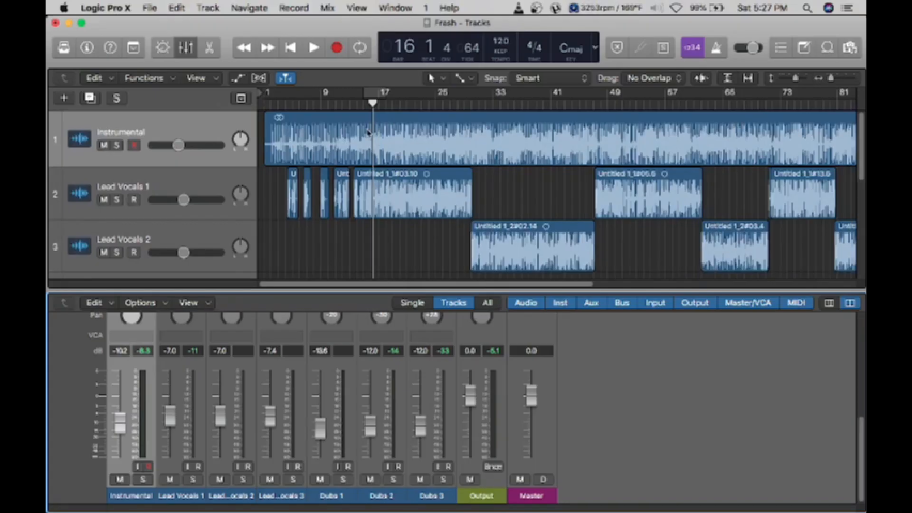
click(275, 197)
key(super+Left)
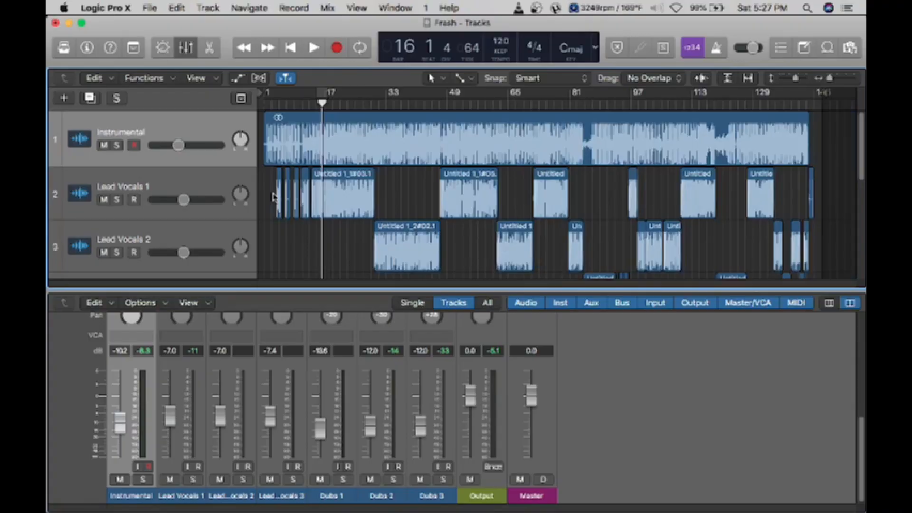
scroll(274, 197, down, 3)
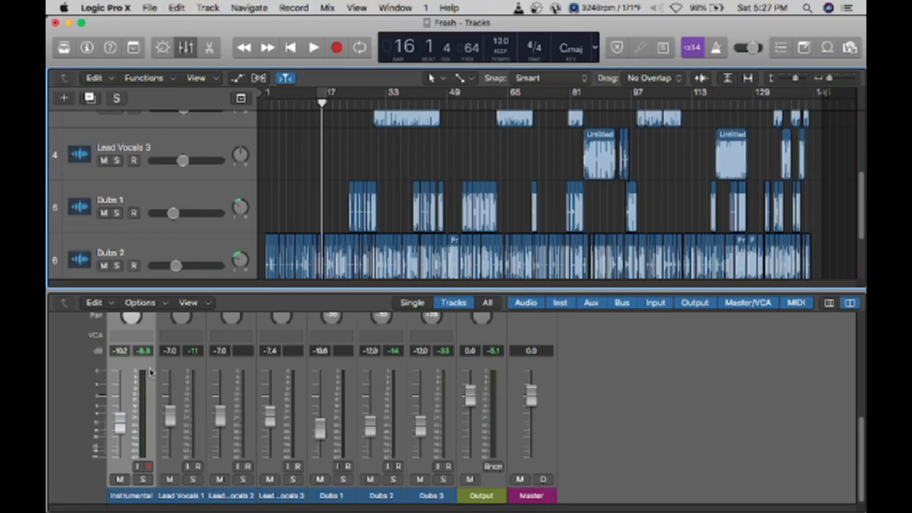
scroll(151, 372, up, 1)
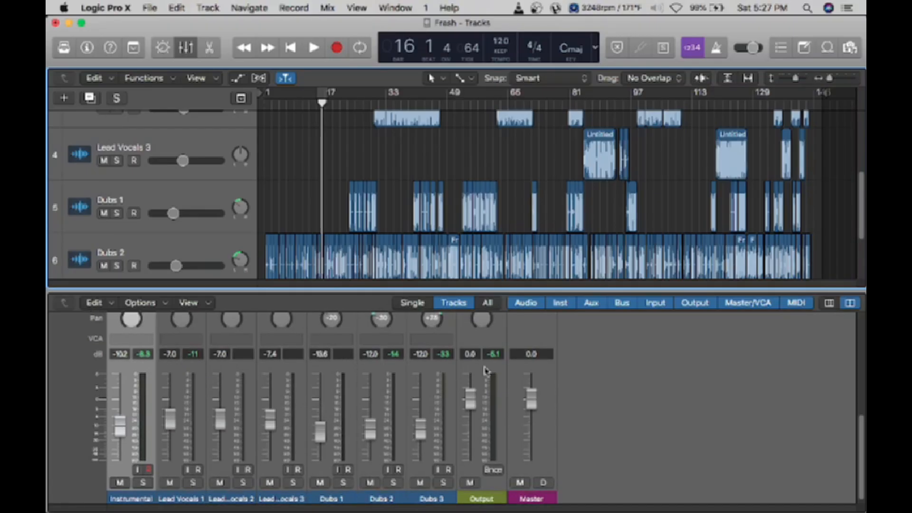
key(space)
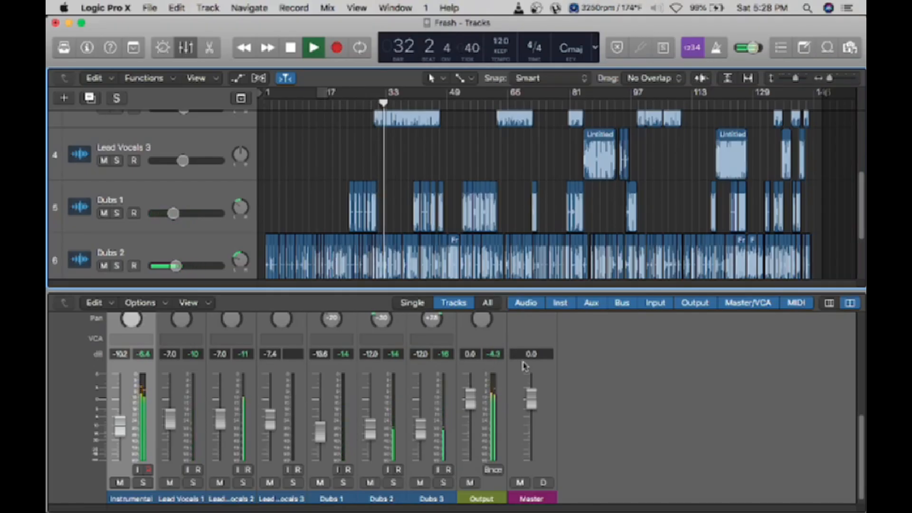
key(space)
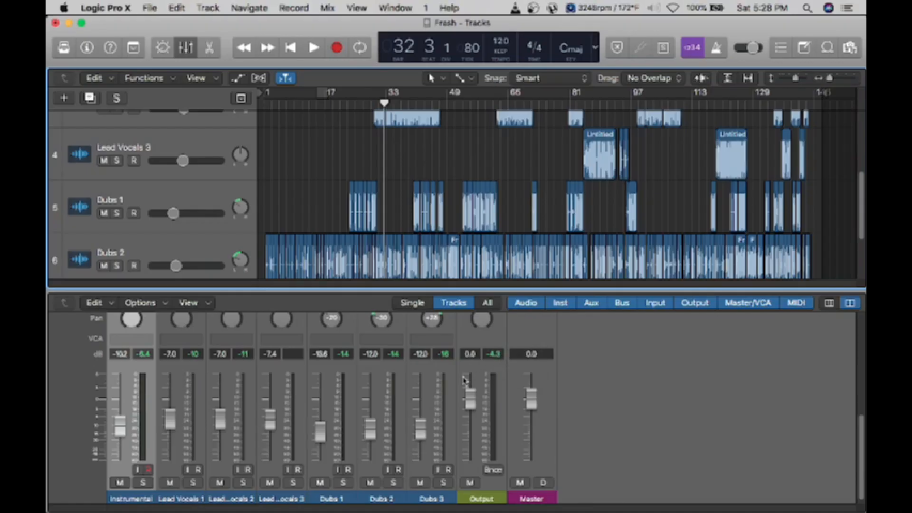
- Set the Dubs 3 channel's fader level to -12 dB
double_click(421, 354)
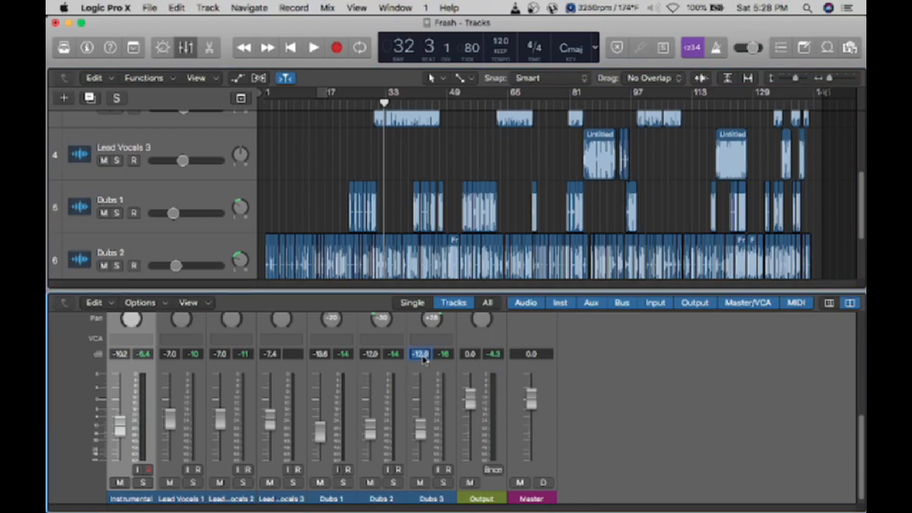
text(-12)
key(Return)
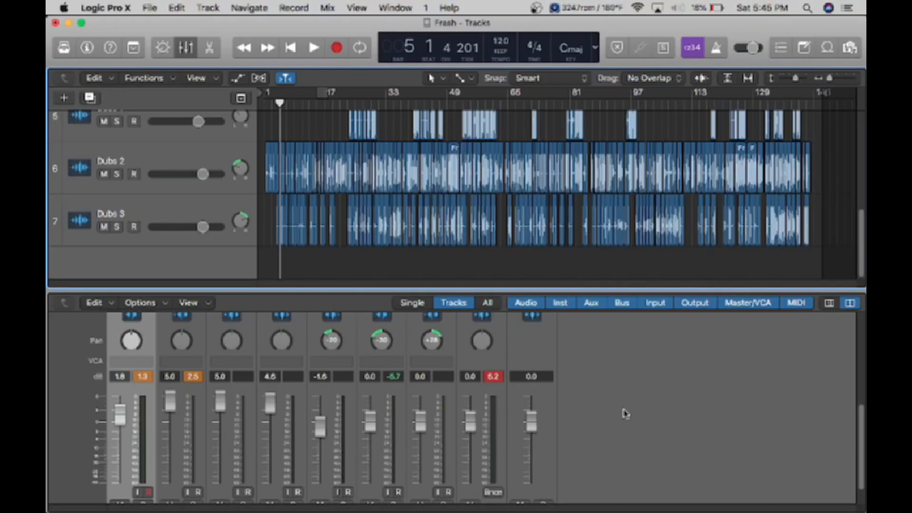
- Review the louder mix's channel strips, from effect inserts and routing down to fader levels and peak displays
scroll(626, 414, up, 5)
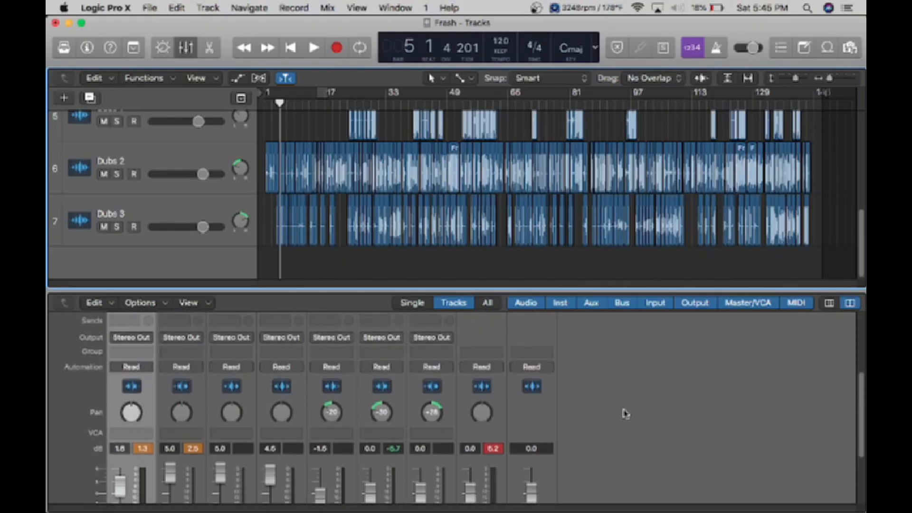
scroll(626, 414, down, 5)
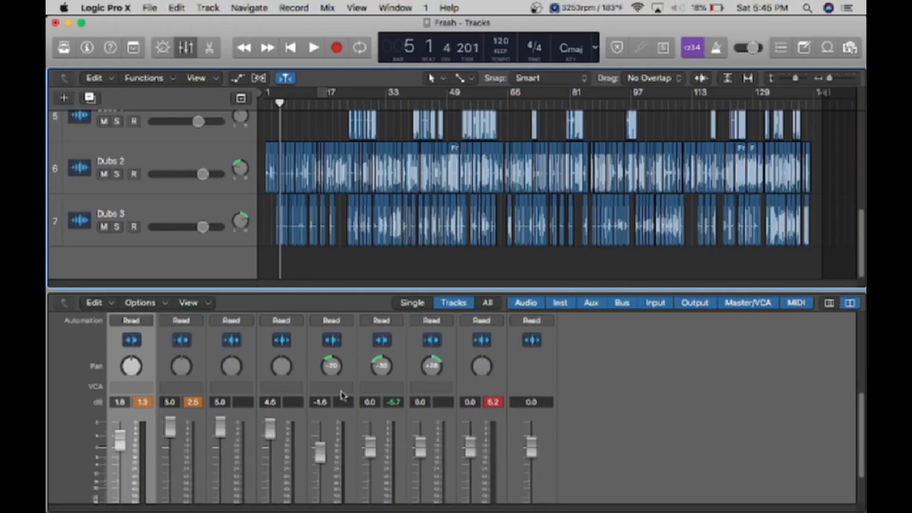
scroll(437, 406, down, 2)
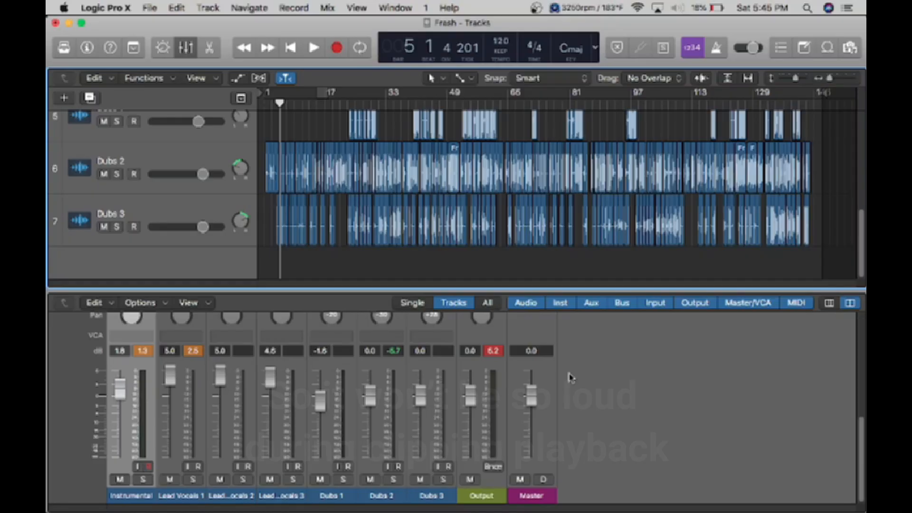
scroll(580, 392, up, 5)
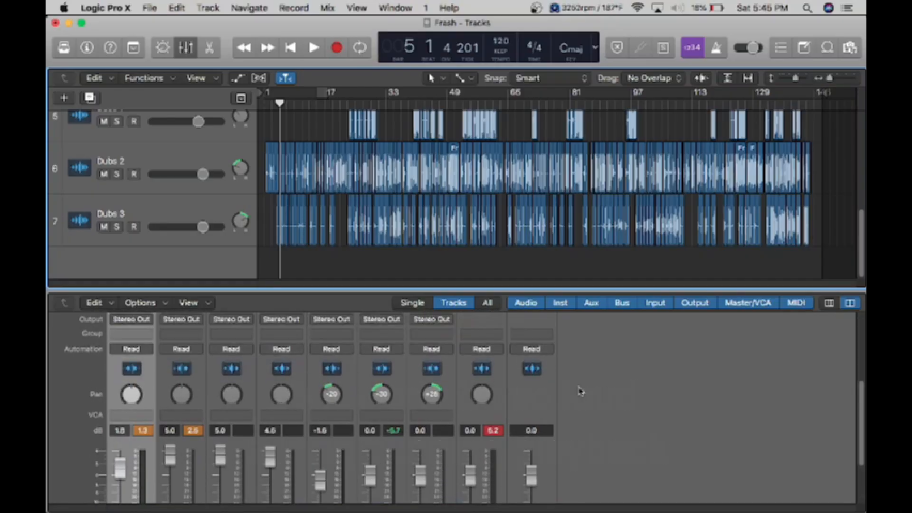
scroll(580, 392, up, 8)
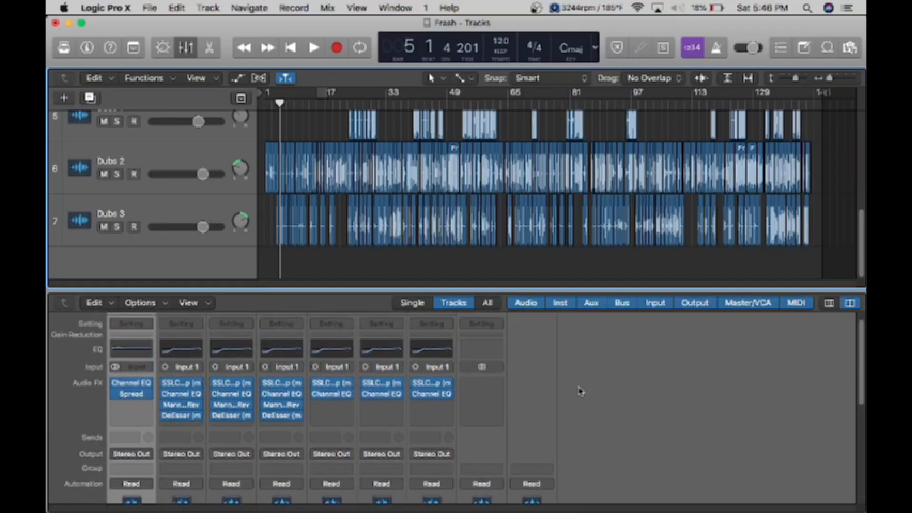
scroll(580, 392, down, 10)
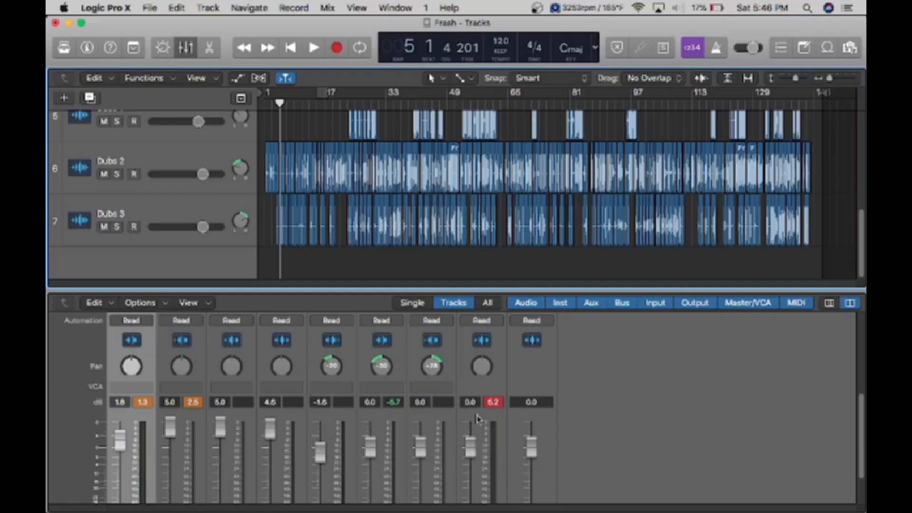
- Play the mix from bar 5, jump ahead to around bar 30, and stop in bar 33 to read the peak levels
key(space)
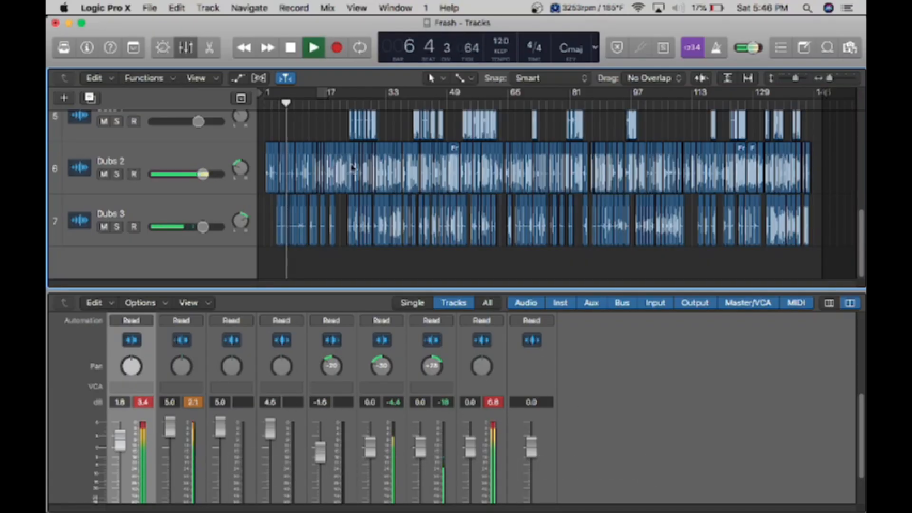
scroll(352, 168, up, 5)
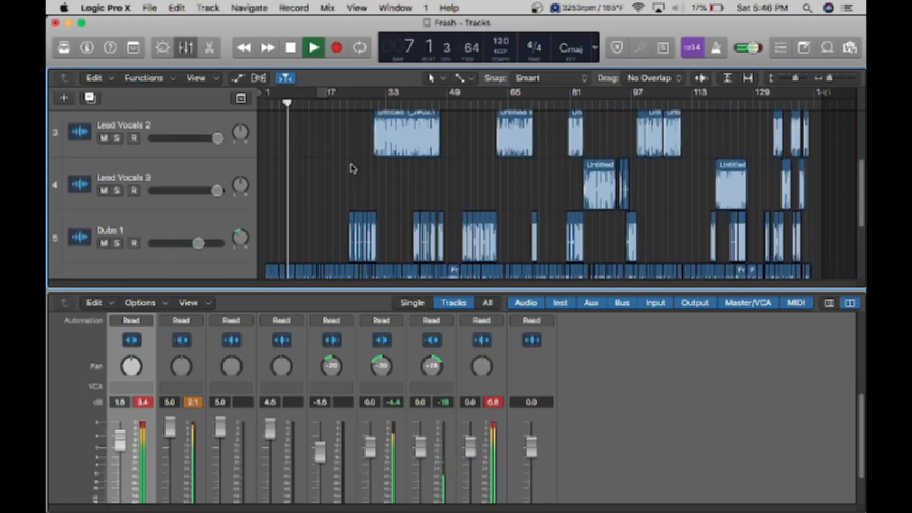
click(376, 93)
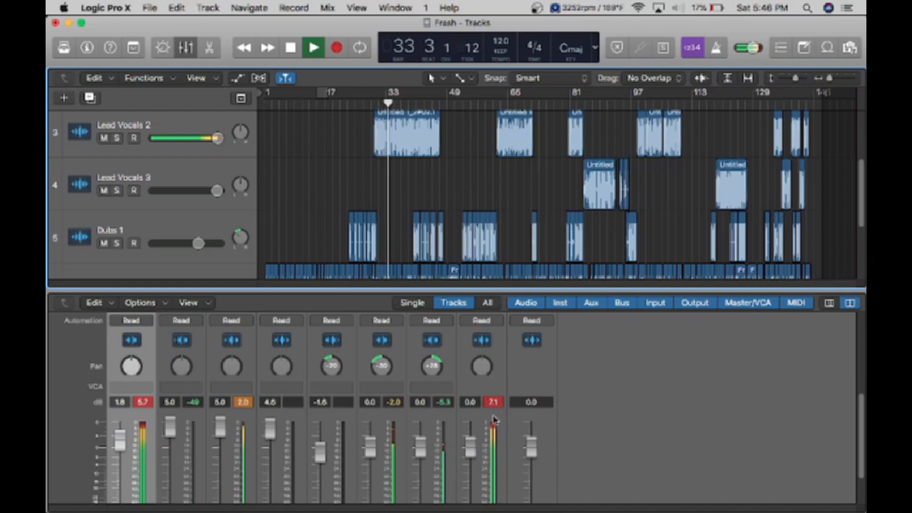
key(space)
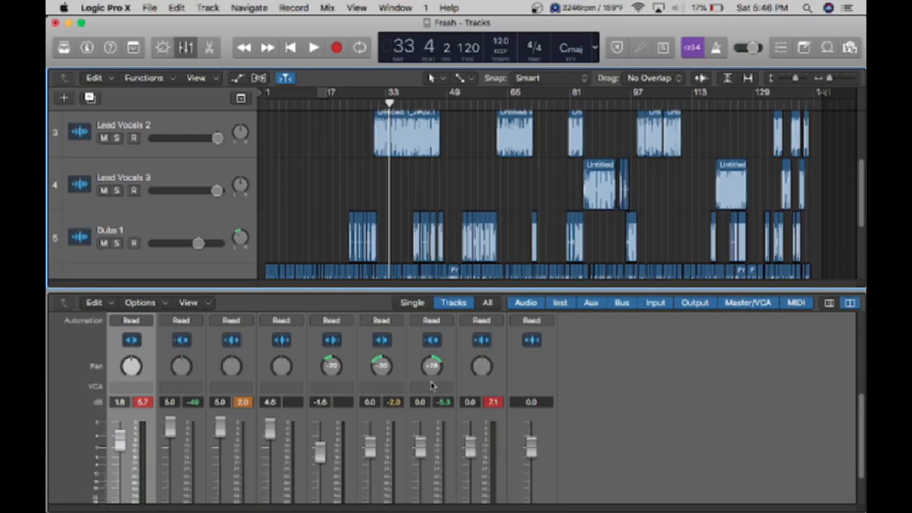
- Lower the Output fader to exactly -12 dB and play a short passage up to bar 34 to check the peak levels
scroll(144, 342, down, 3)
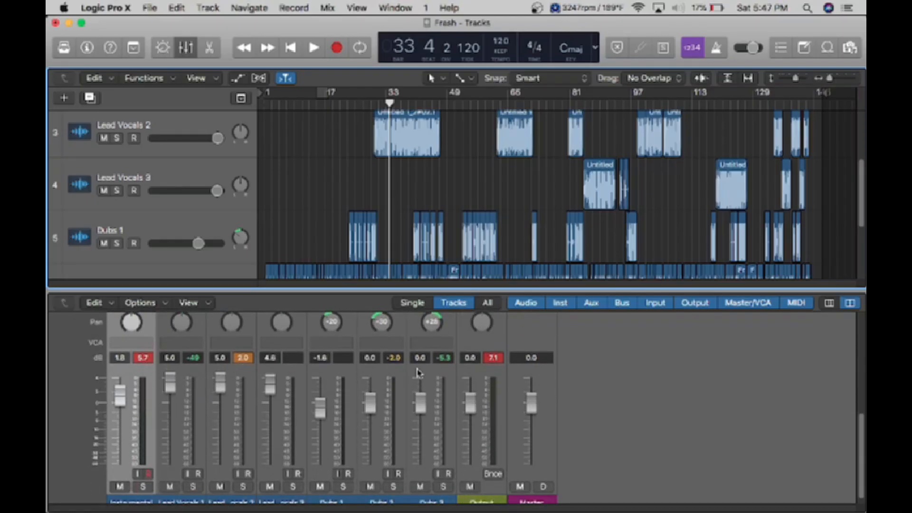
scroll(475, 449, down, 1)
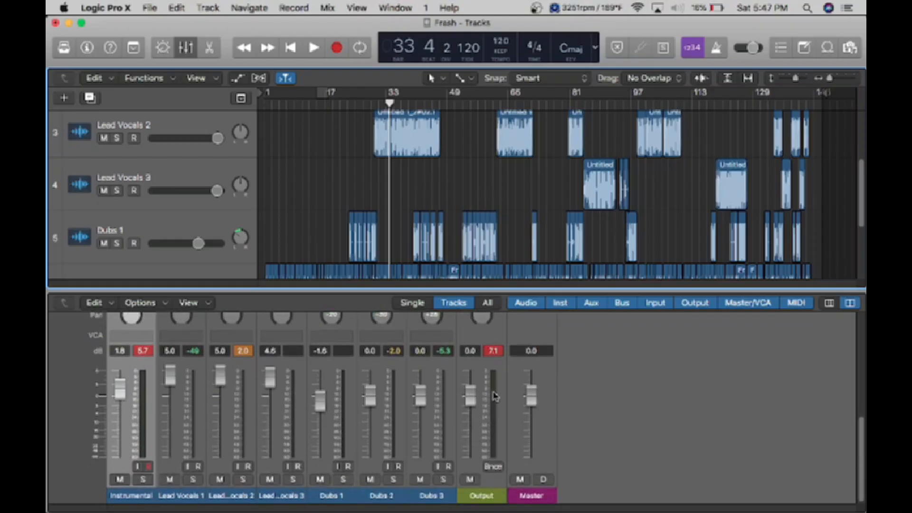
scroll(495, 395, up, 3)
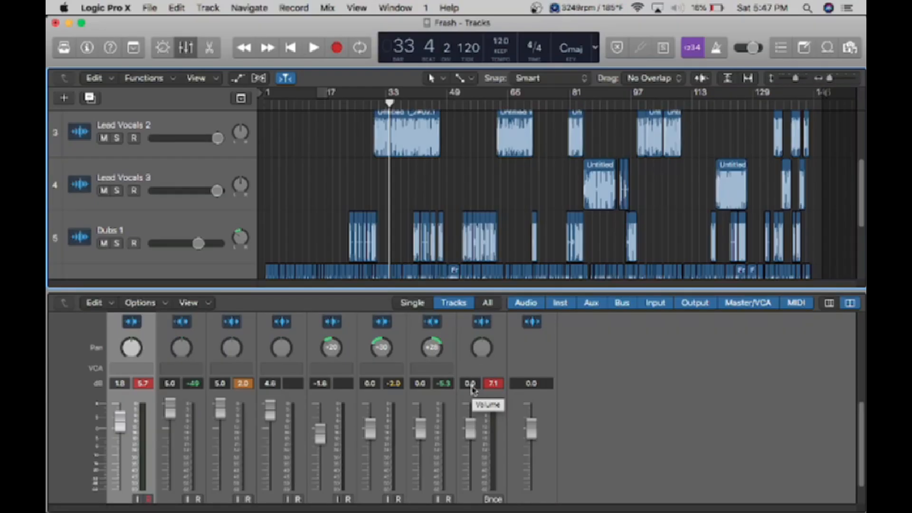
scroll(475, 413, down, 3)
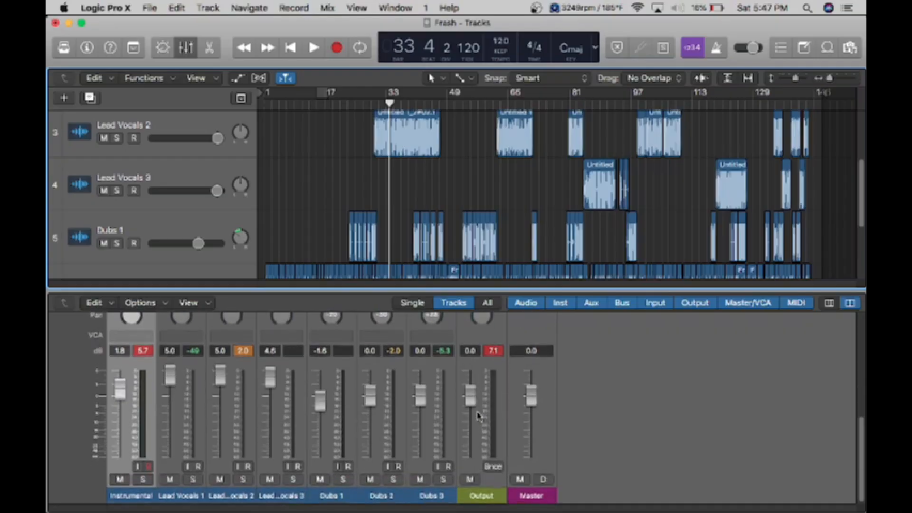
drag(474, 406, 474, 422)
double_click(471, 353)
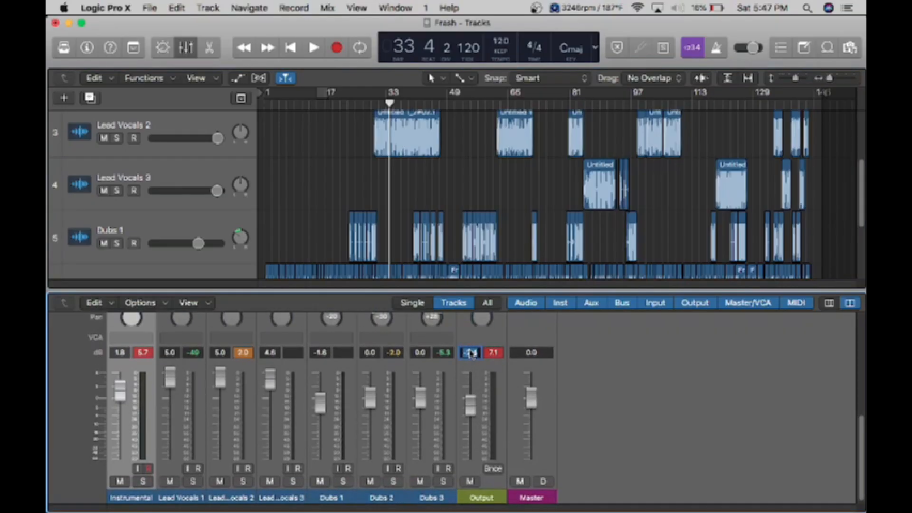
text(-12)
key(Return)
key(space)
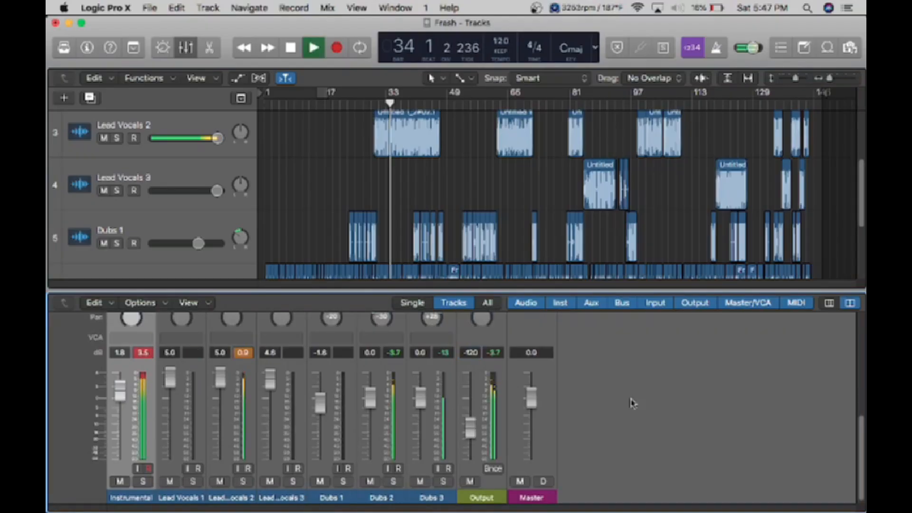
key(space)
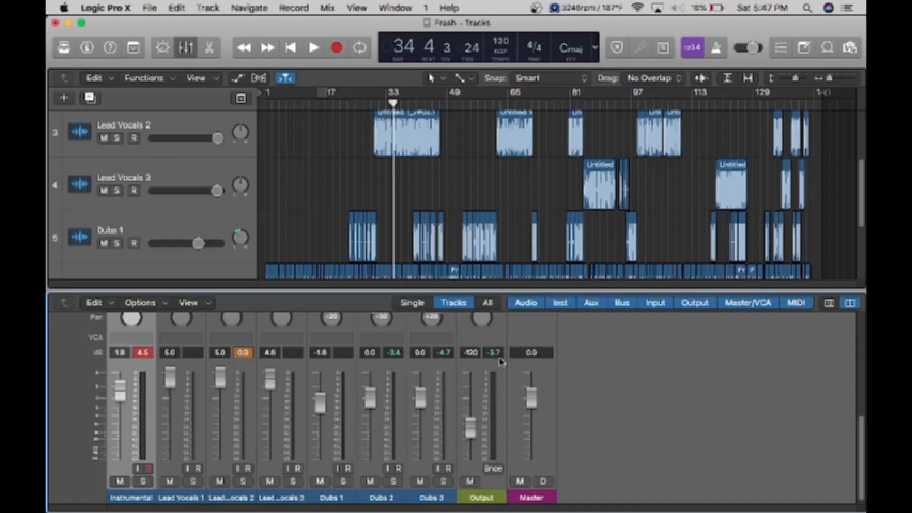
- Set the Output channel's level back to 0 dB
double_click(474, 356)
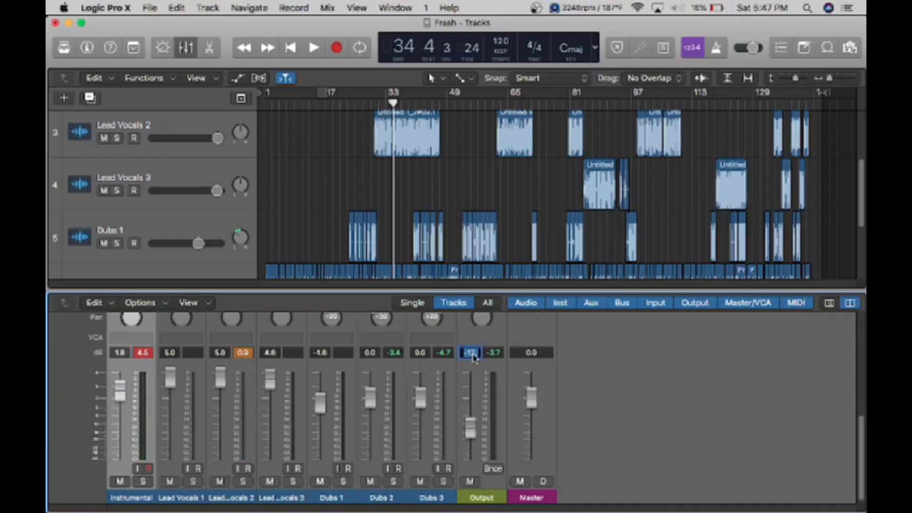
text(0)
key(Return)
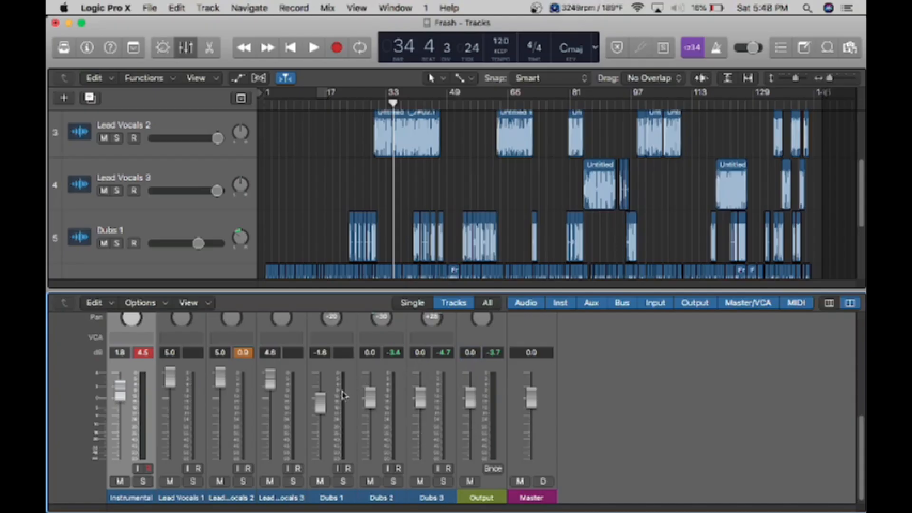
- Set the fader levels of the Dubs 3 and Dubs 2 channels to -12 dB each
double_click(421, 354)
text(-120)
key(Return)
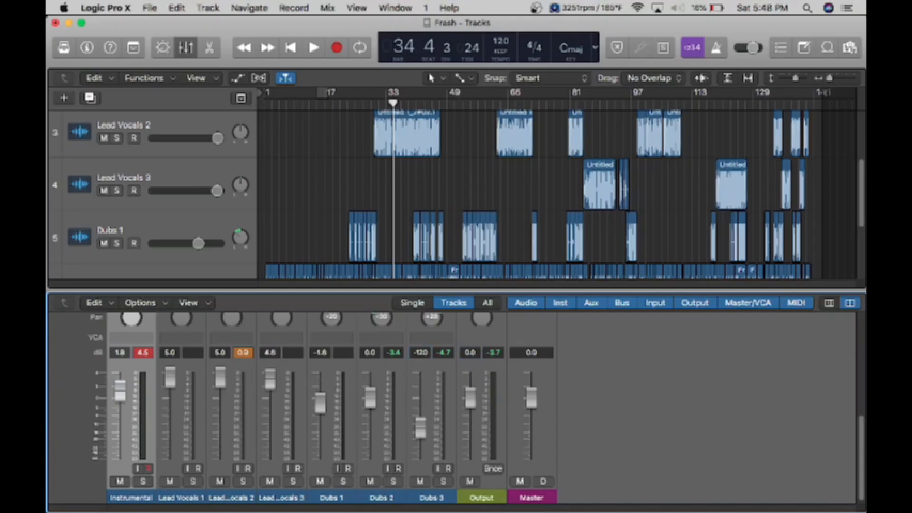
double_click(370, 352)
text(-120)
key(Return)
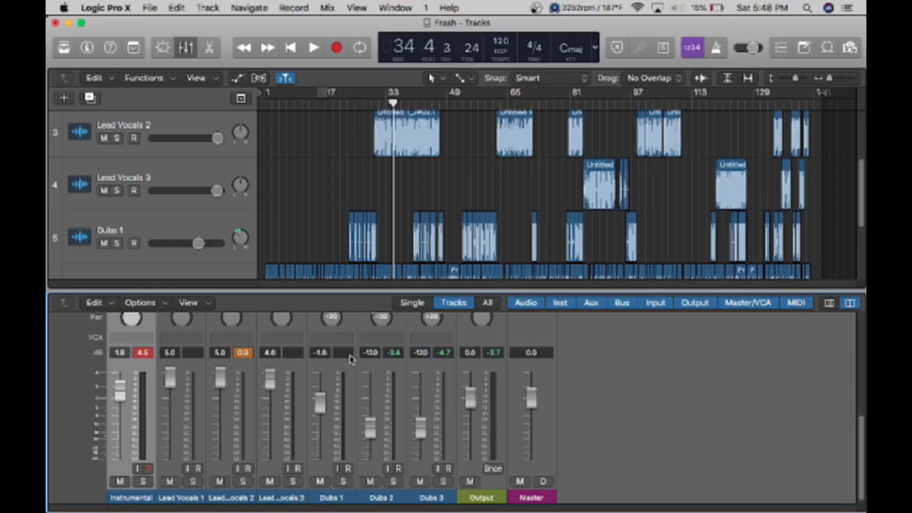
- Set the Dubs 1 fader level to -10.4 dB and the Lead Vocals 3 level to -7.4 dB
double_click(320, 352)
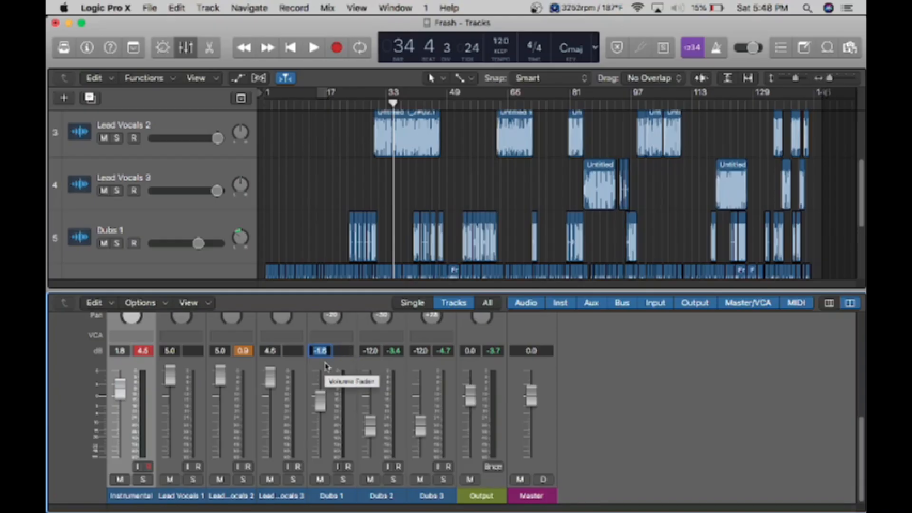
text(-10)
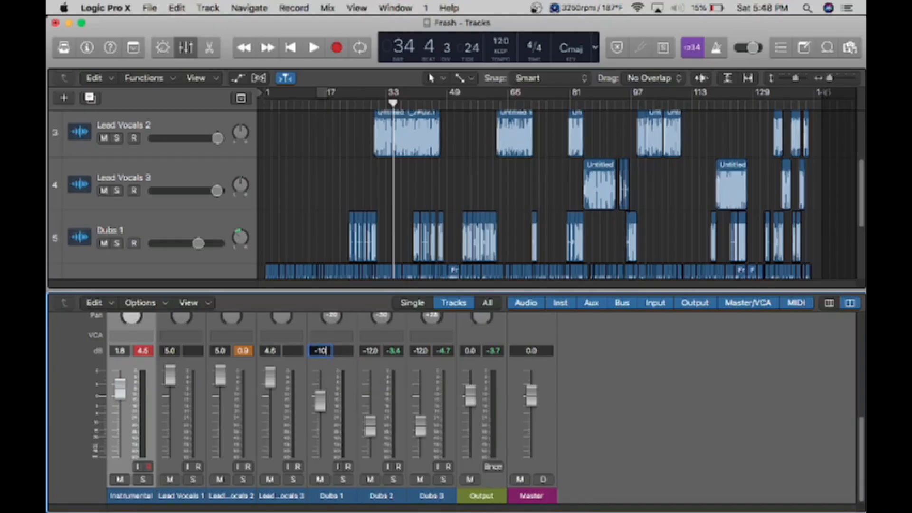
text(.4)
key(Return)
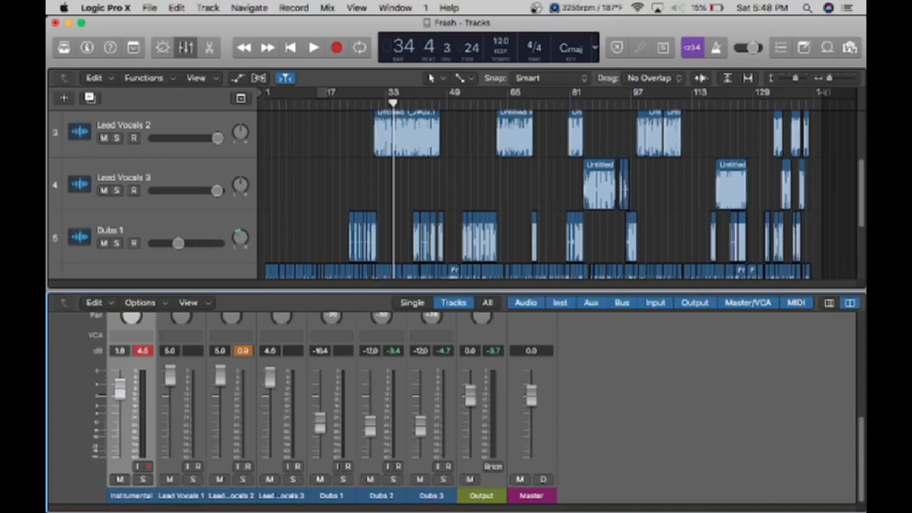
double_click(270, 351)
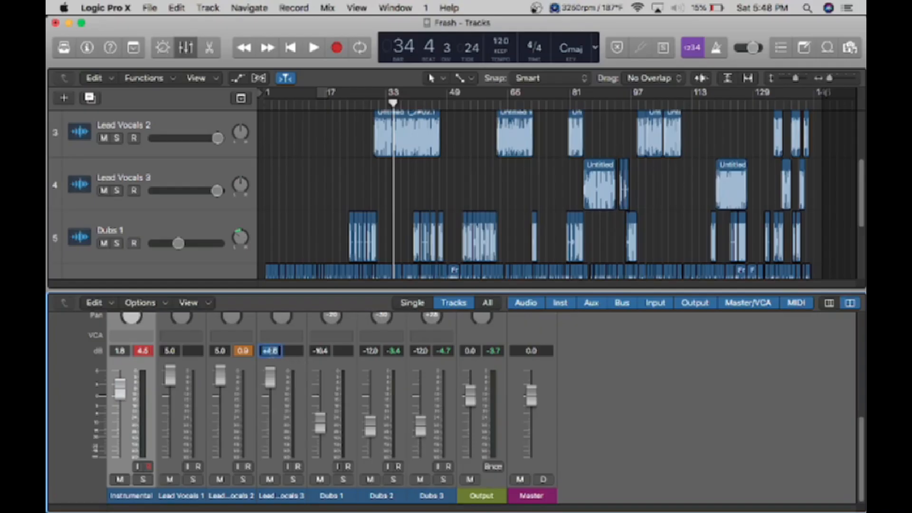
text(-7.4)
key(Return)
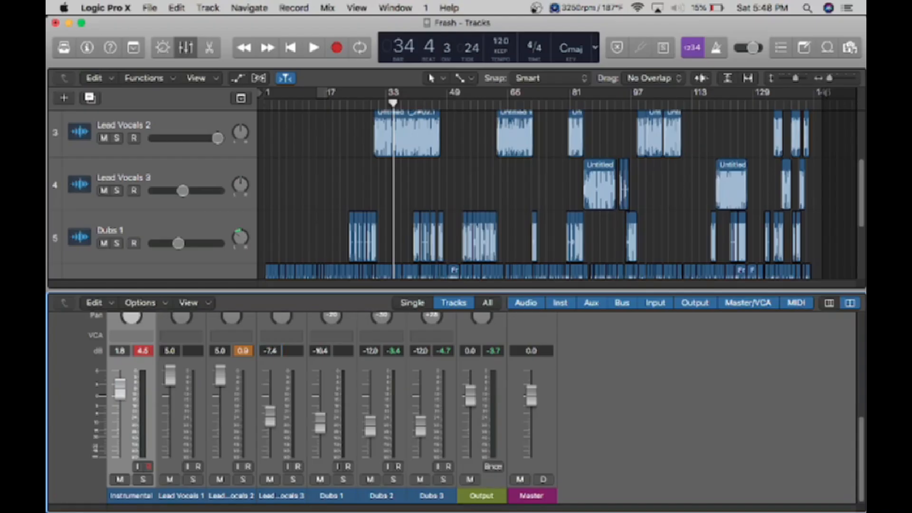
- Set the fader levels of the Lead Vocals 2 and Lead Vocals 1 channels to -7 dB each
double_click(220, 351)
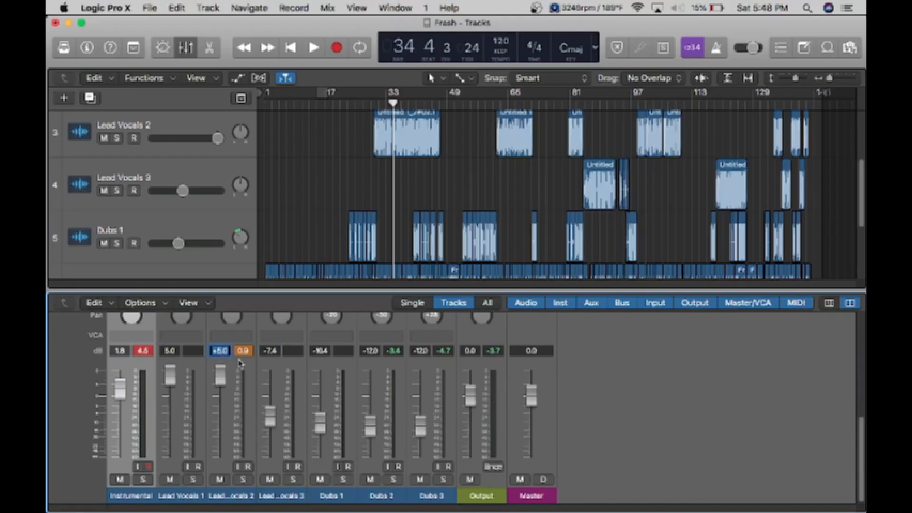
text(-12)
key(BackSpace)
key(BackSpace)
key(BackSpace)
text(-7)
key(Return)
double_click(170, 351)
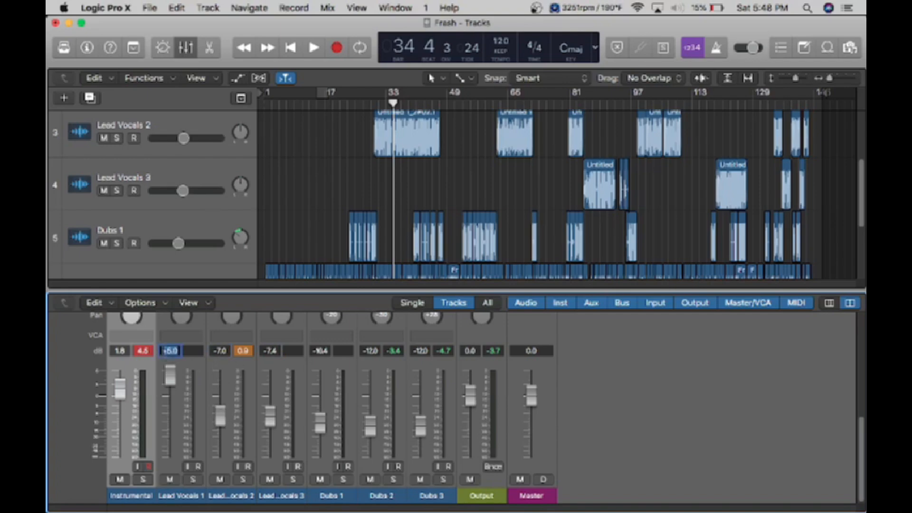
text(-7)
key(Return)
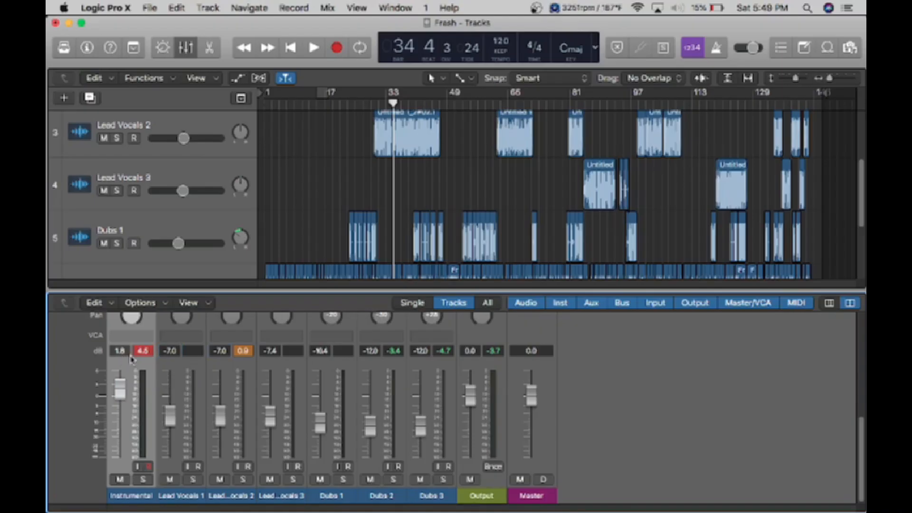
- Set the Instrumental fader level to -10.2 dB and play a passage from bar 34 to check the Output peaks
double_click(122, 351)
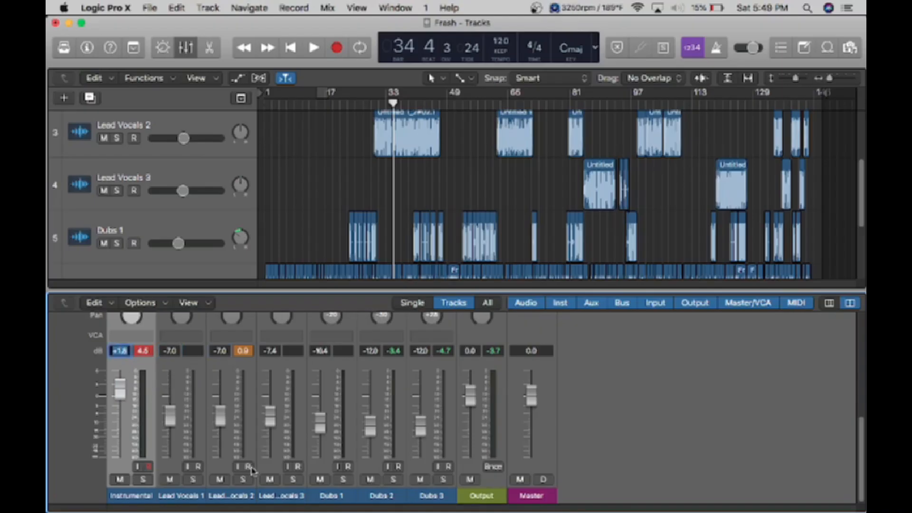
text(-10.2)
key(Return)
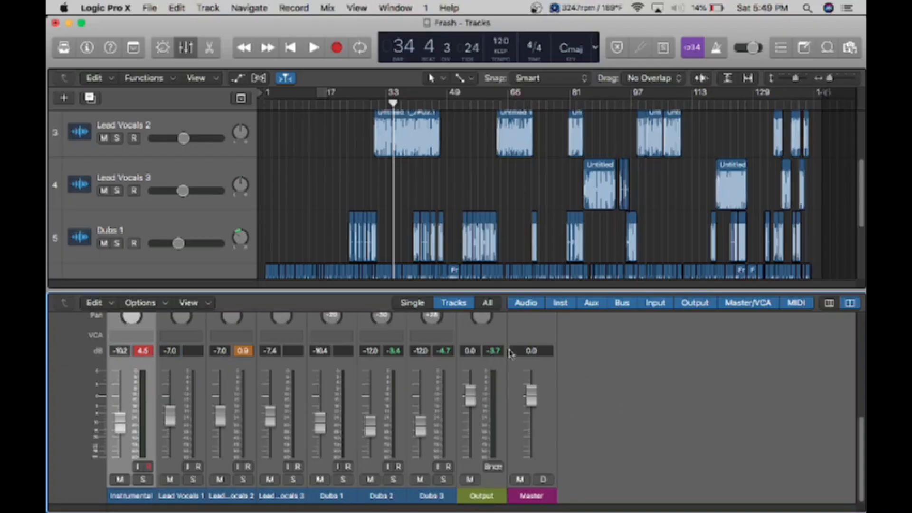
key(space)
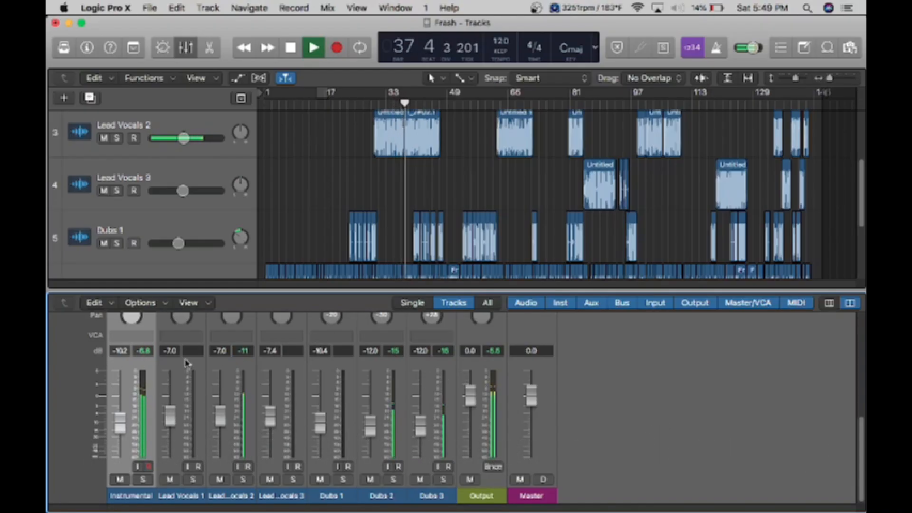
key(space)
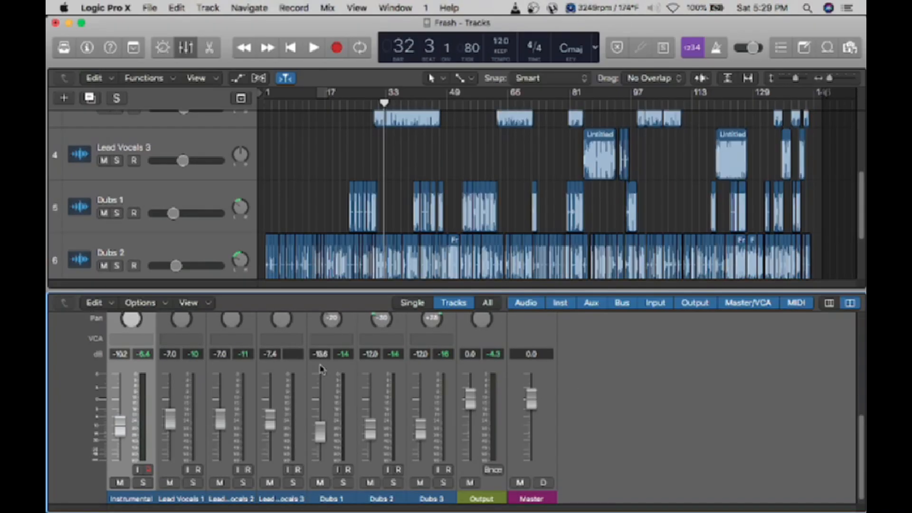
- Lower the Output fader to -1.8 dB and reset it to 0 dB
scroll(321, 369, up, 4)
scroll(483, 406, down, 3)
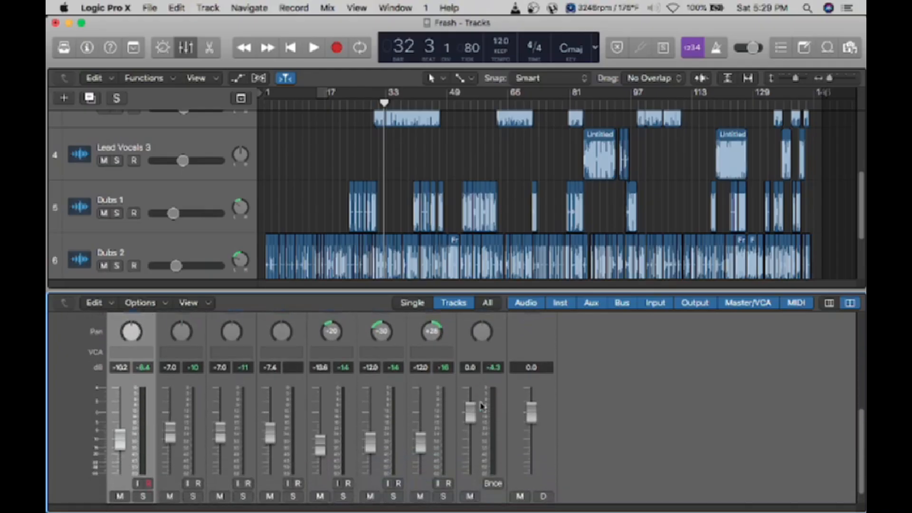
scroll(483, 407, down, 2)
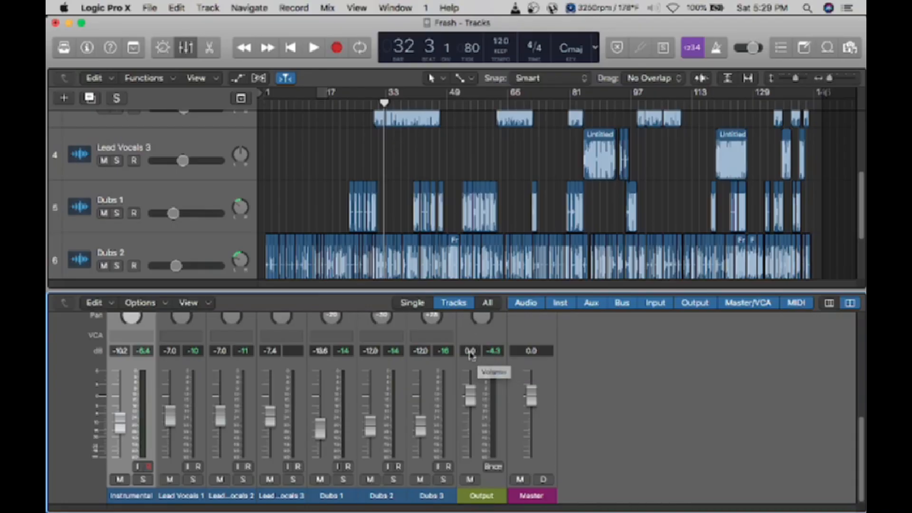
drag(470, 392, 473, 406)
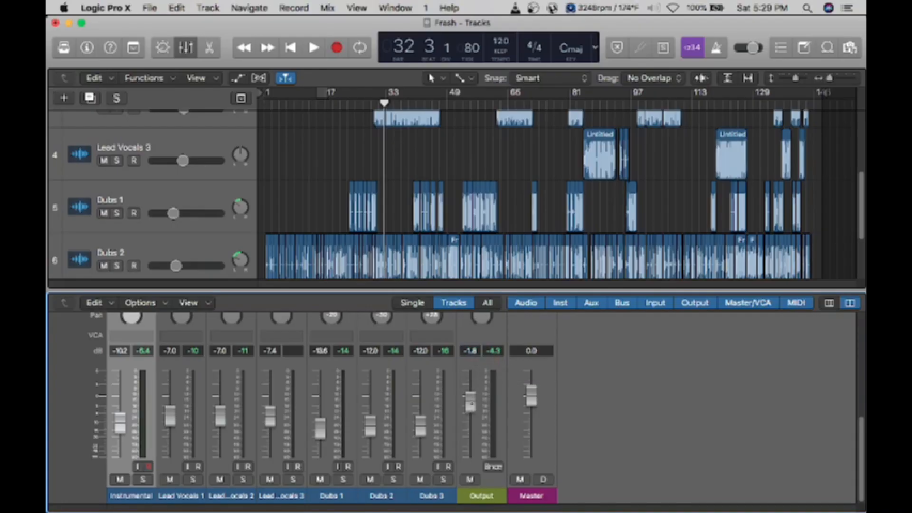
alt+click(473, 406)
- Play a short passage up to bar 34 to check the peaks, and return to the project start with the mixer hidden
key(space)
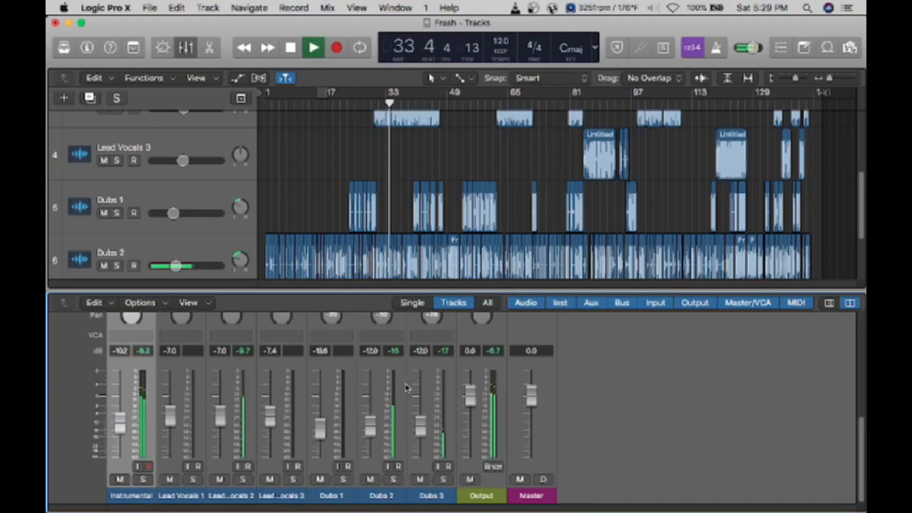
key(space)
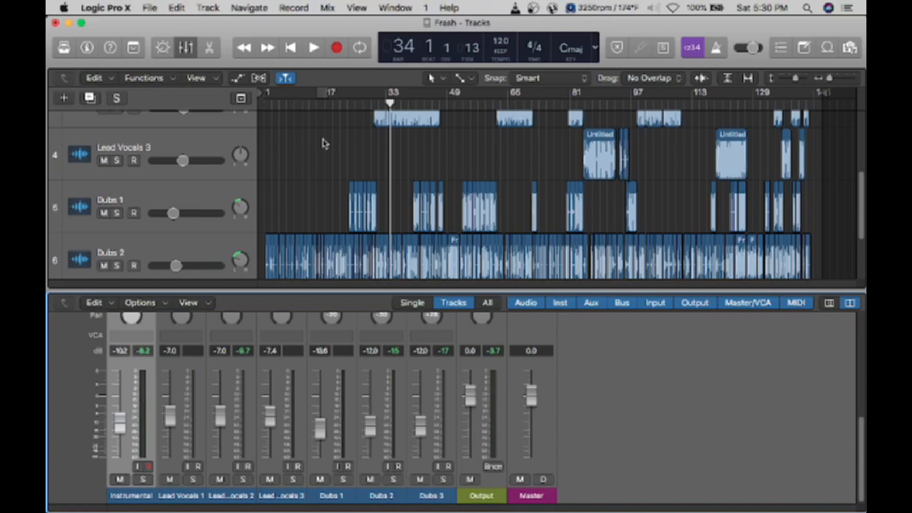
click(190, 53)
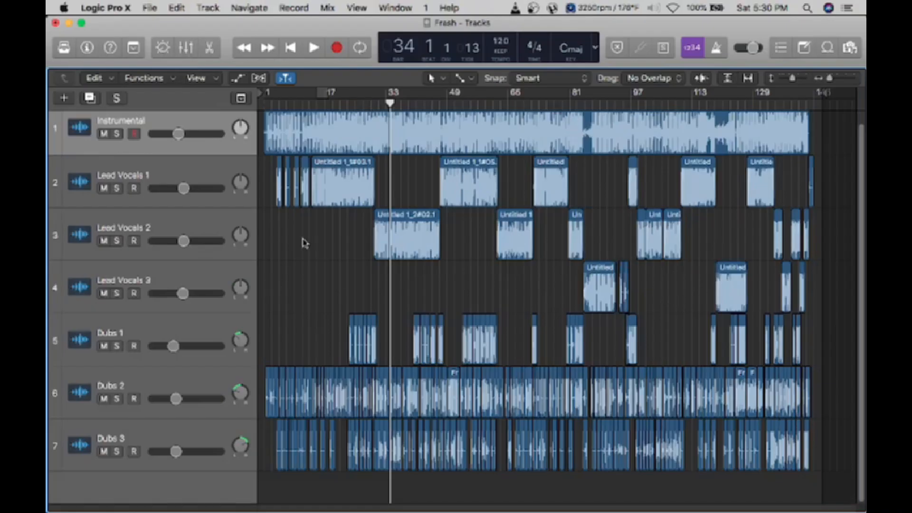
key(Return)
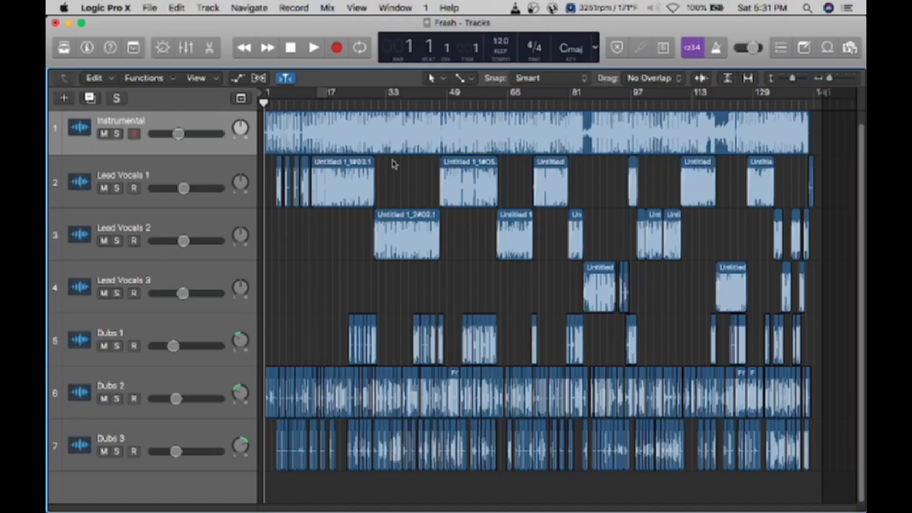
- Look over the effects, routing, panning and levels of all channel strips in the mixer, and hide it again
click(186, 48)
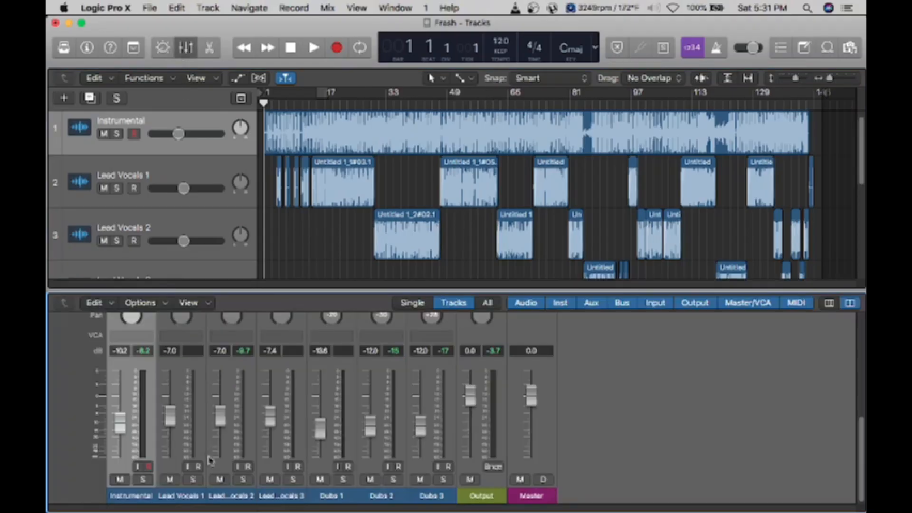
scroll(202, 373, up, 5)
scroll(326, 394, down, 3)
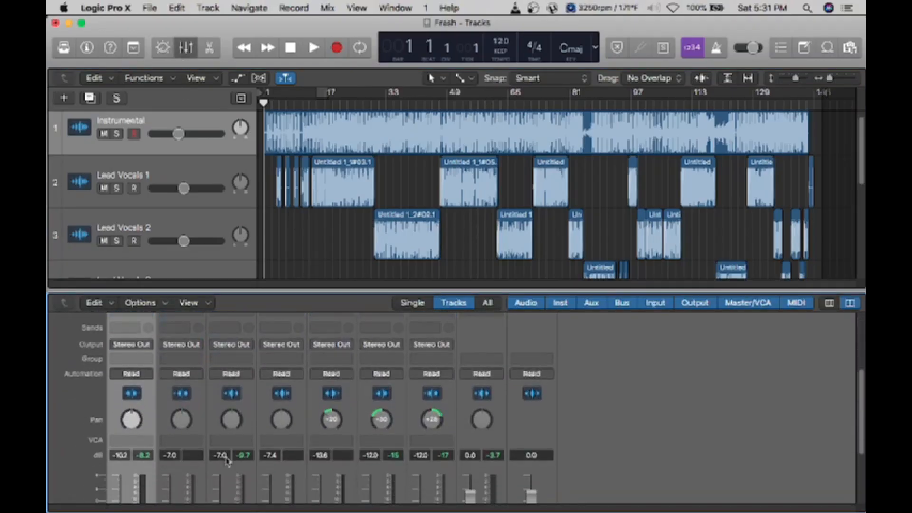
scroll(326, 395, up, 3)
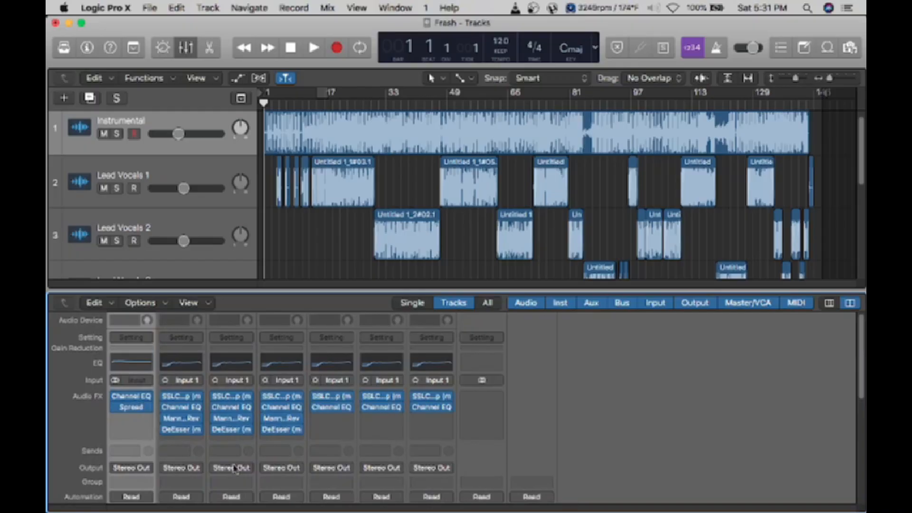
scroll(234, 468, down, 3)
scroll(233, 468, down, 1)
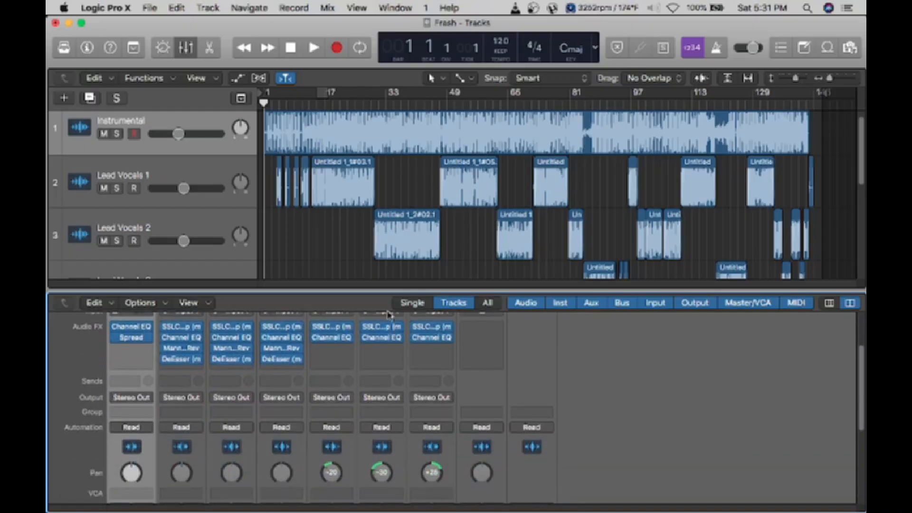
scroll(401, 377, down, 4)
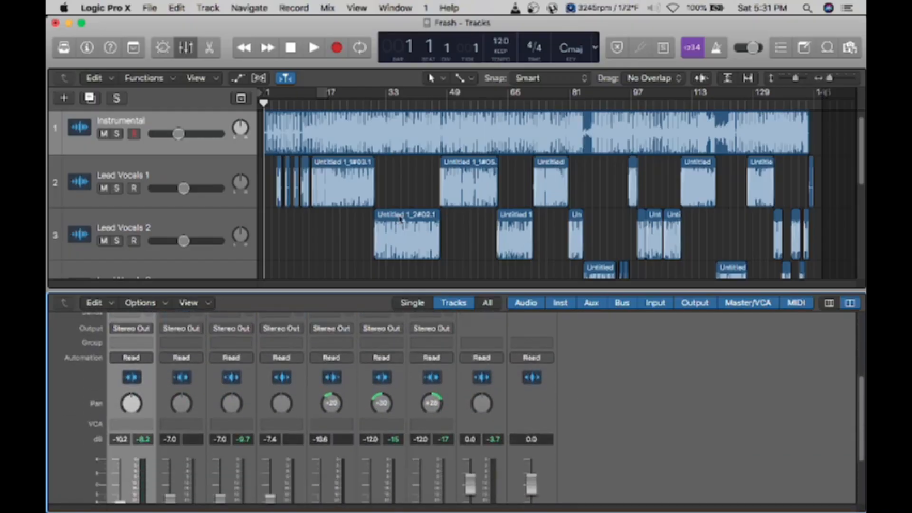
click(183, 49)
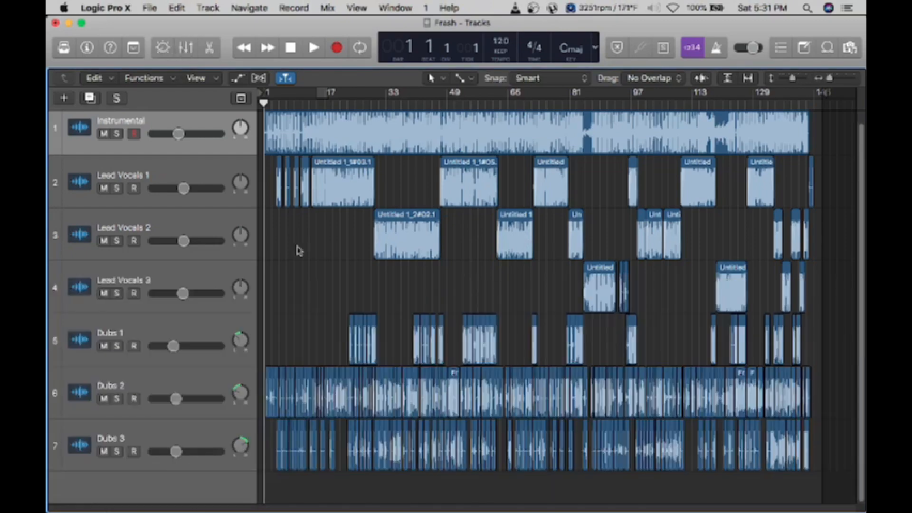
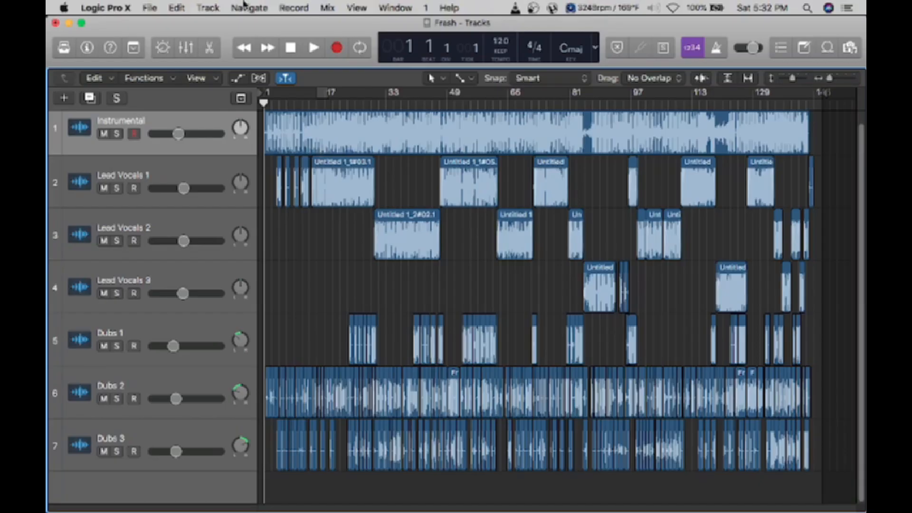
- Open the bounce settings for the whole project, examine the PCM format and sample rate options, and close the dialog
click(152, 6)
mouse_move(232, 295)
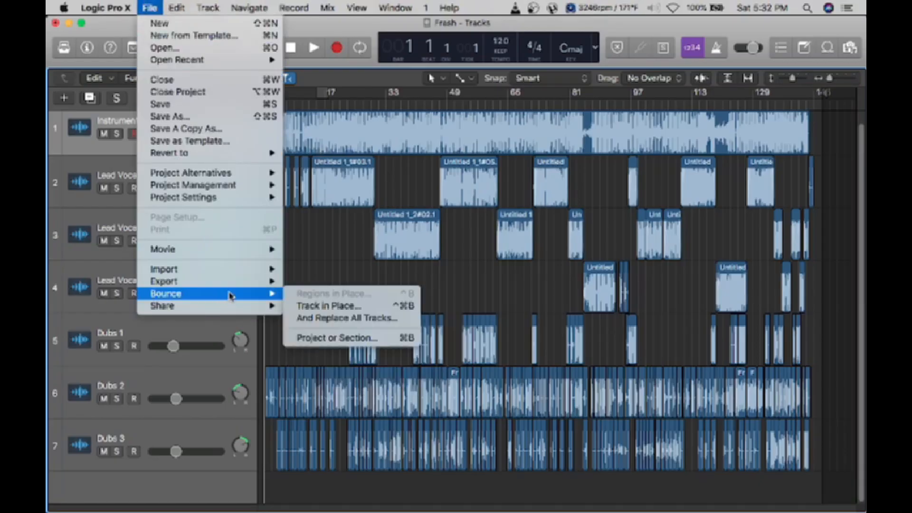
click(295, 336)
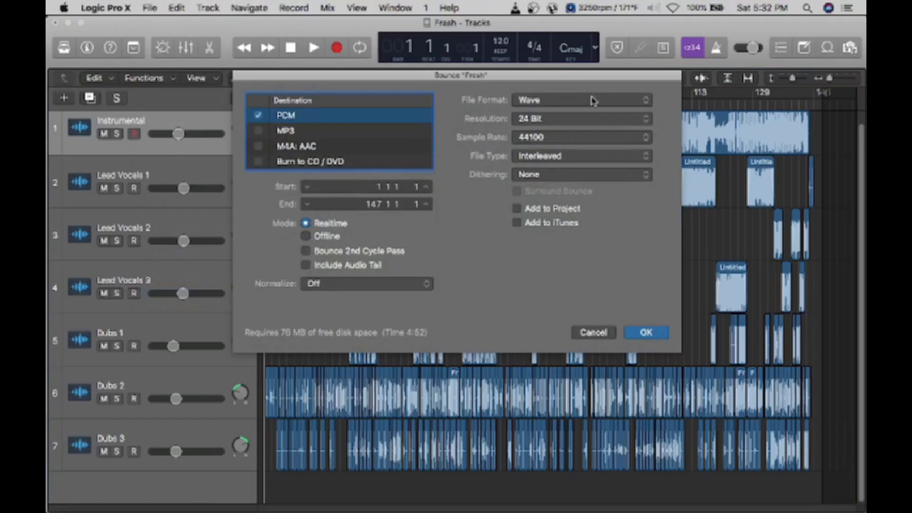
click(534, 141)
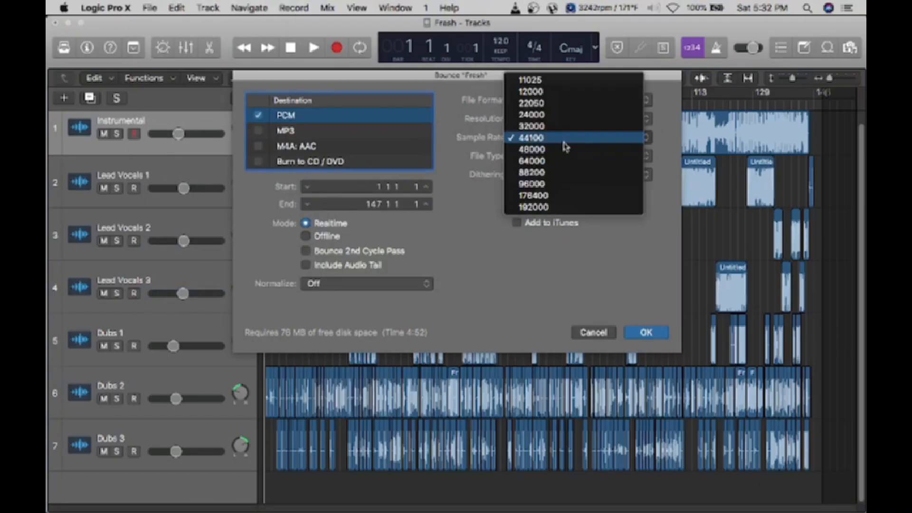
click(506, 257)
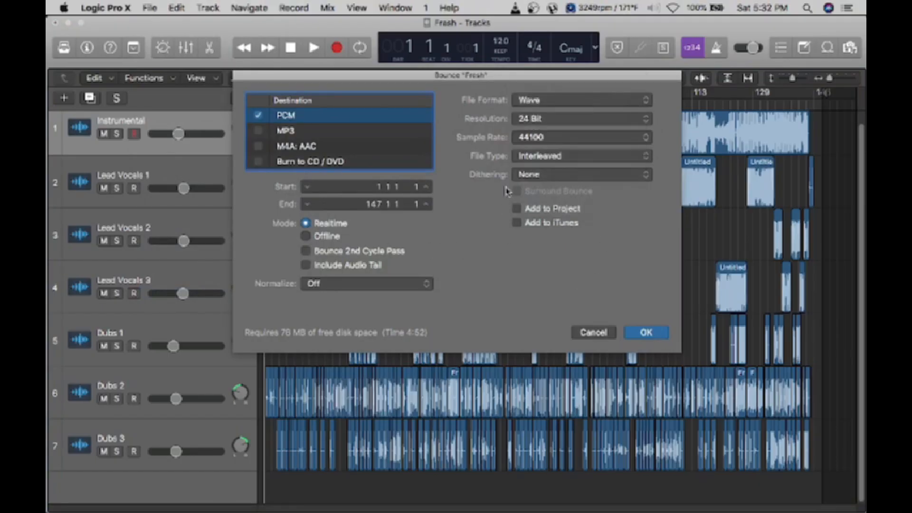
click(646, 333)
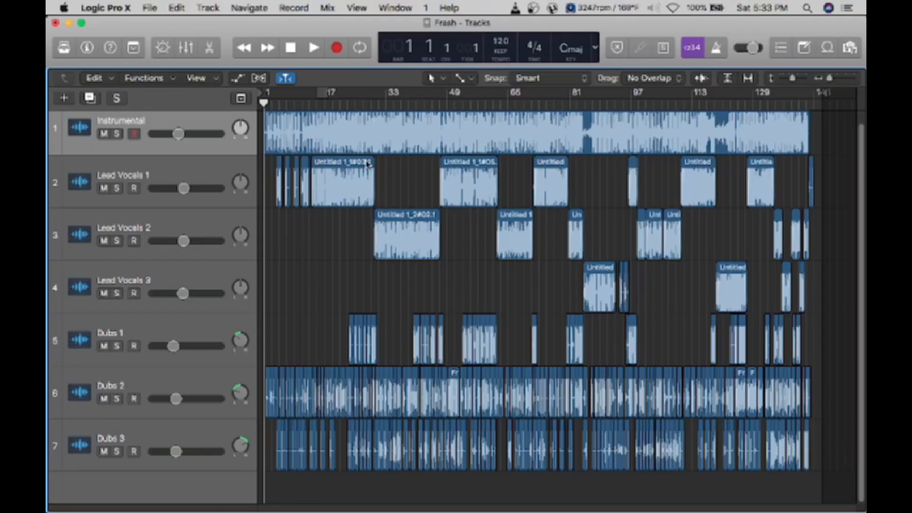
scroll(373, 235, up, 2)
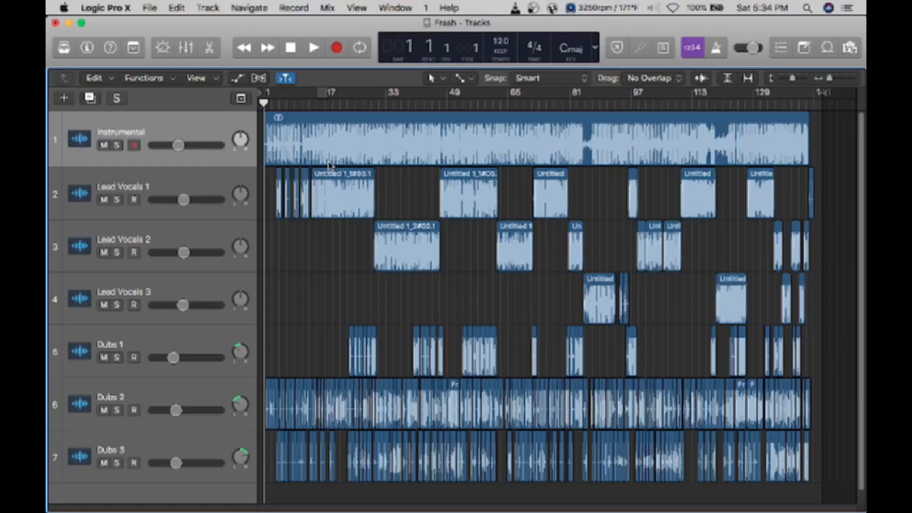
key(x)
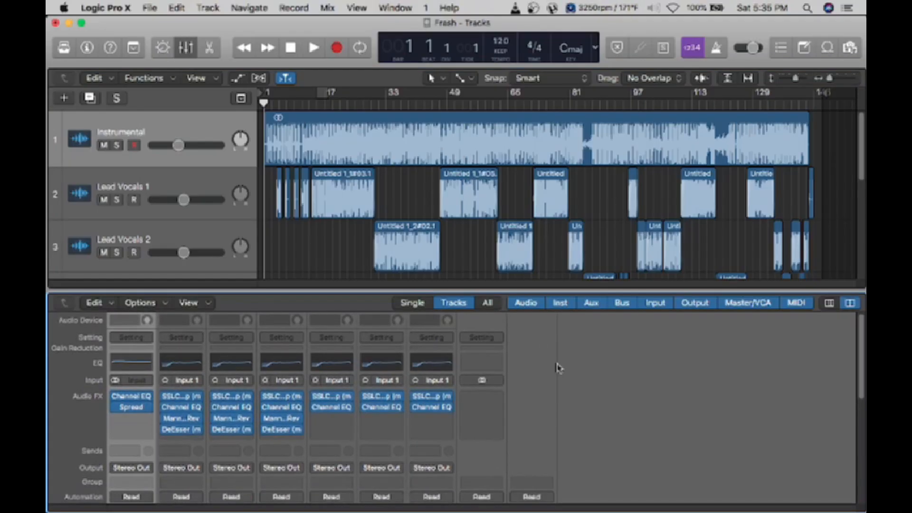
click(186, 47)
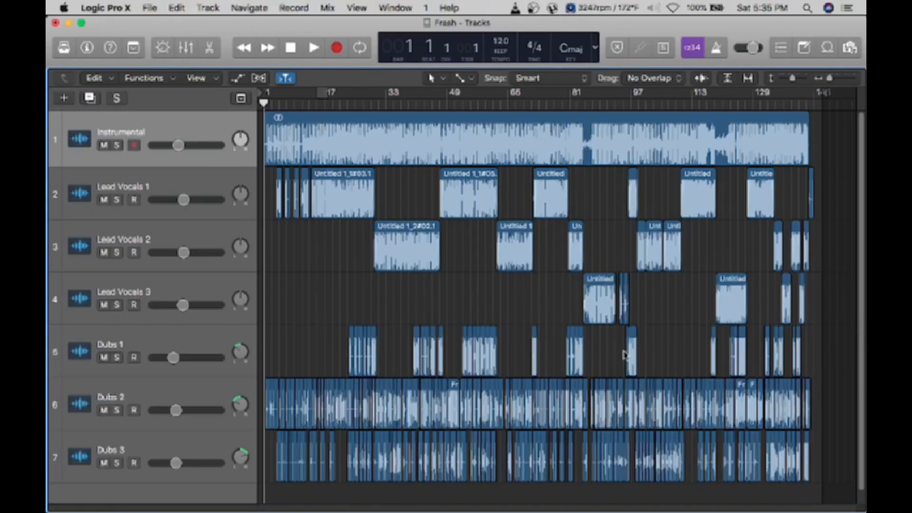
- Show the mixer and examine the SSLComp and Channel EQ settings on the Lead Vocals 1 channel, closing each plug-in
click(185, 49)
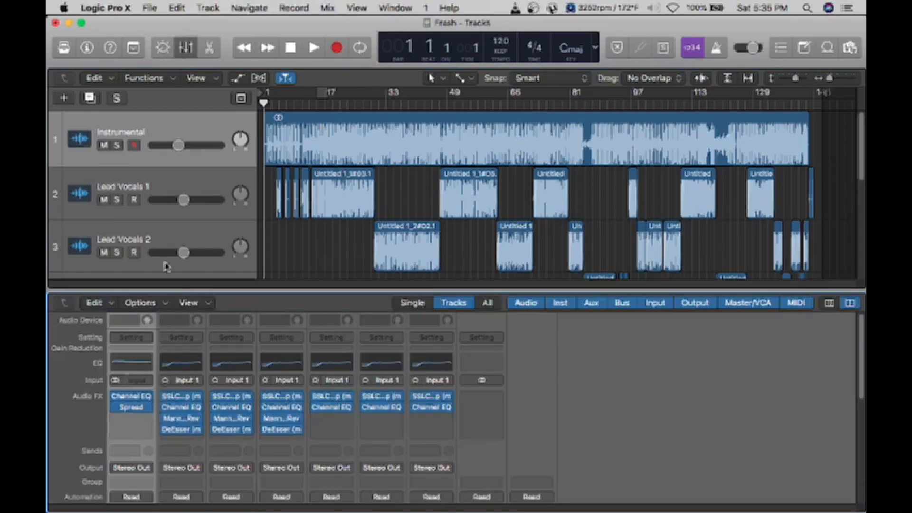
click(183, 397)
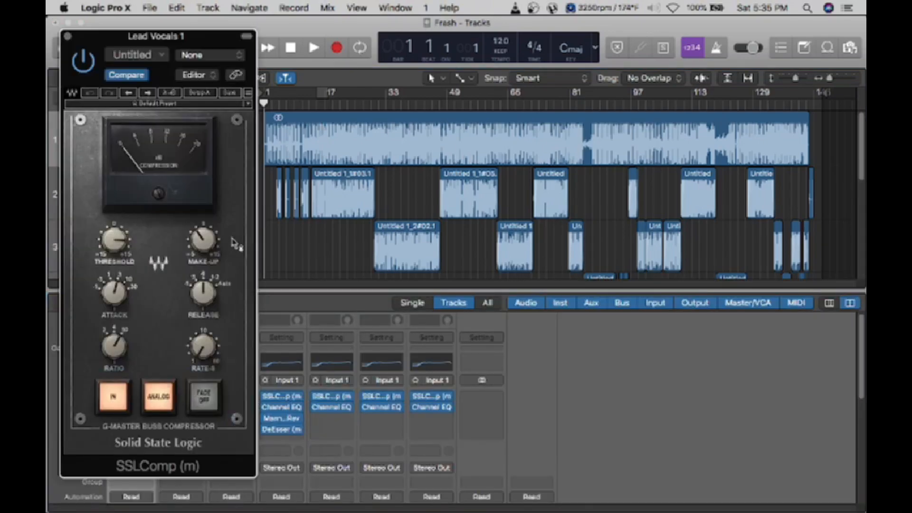
drag(157, 41, 612, 35)
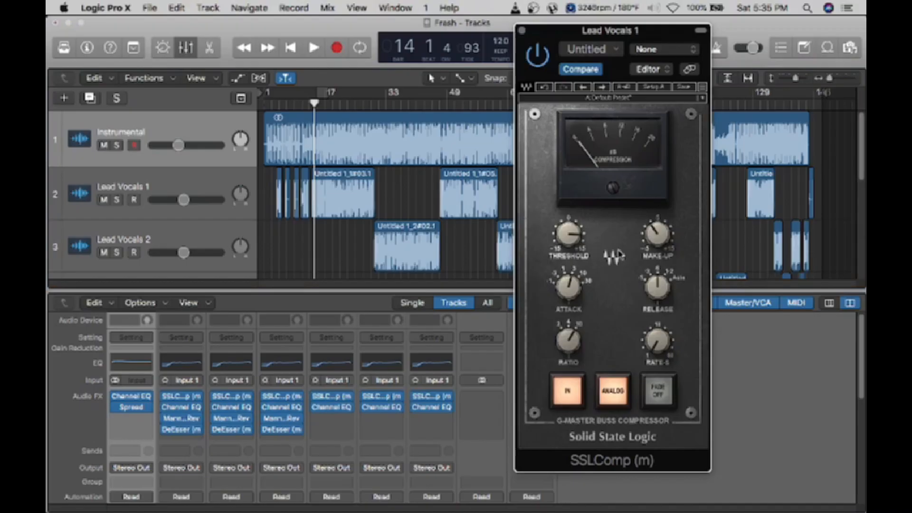
mouse_move(197, 408)
click(522, 31)
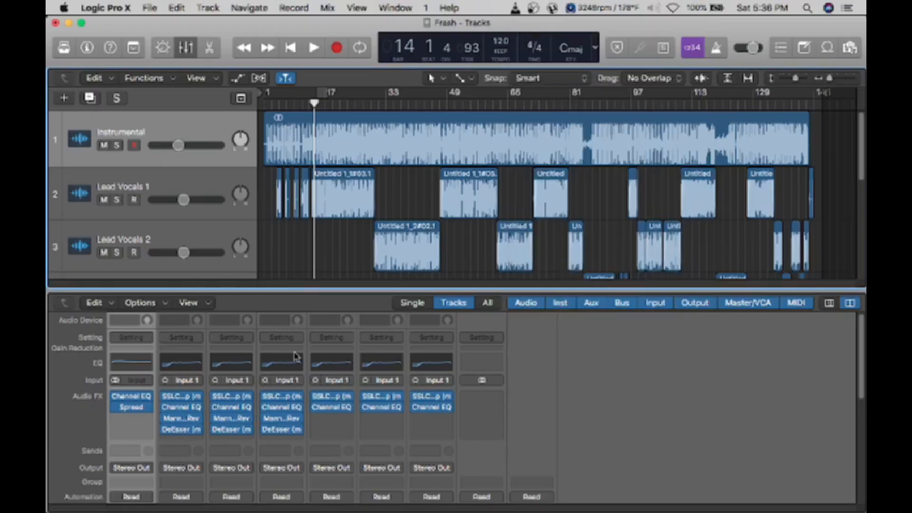
click(182, 408)
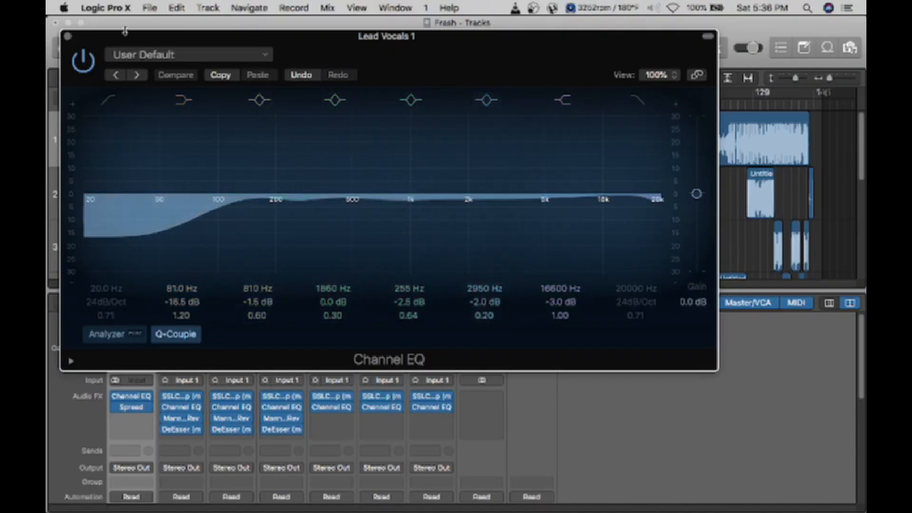
click(68, 37)
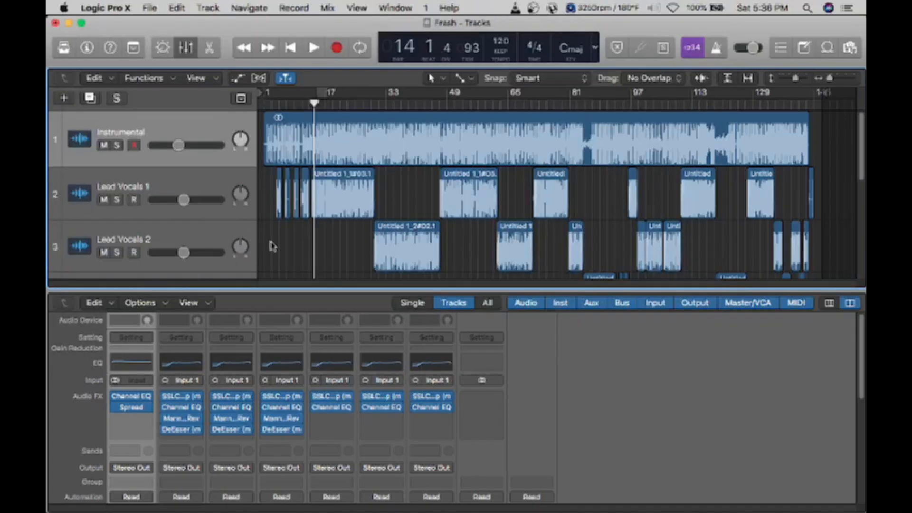
- Examine the MannyM Reverb and DeEsser settings on the Lead Vocals 1 channel, closing each plug-in
click(182, 420)
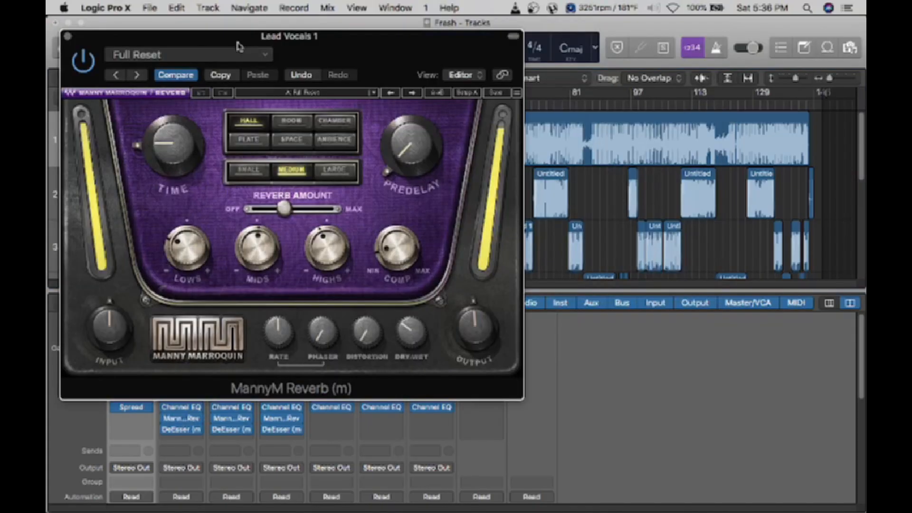
drag(262, 41, 598, 60)
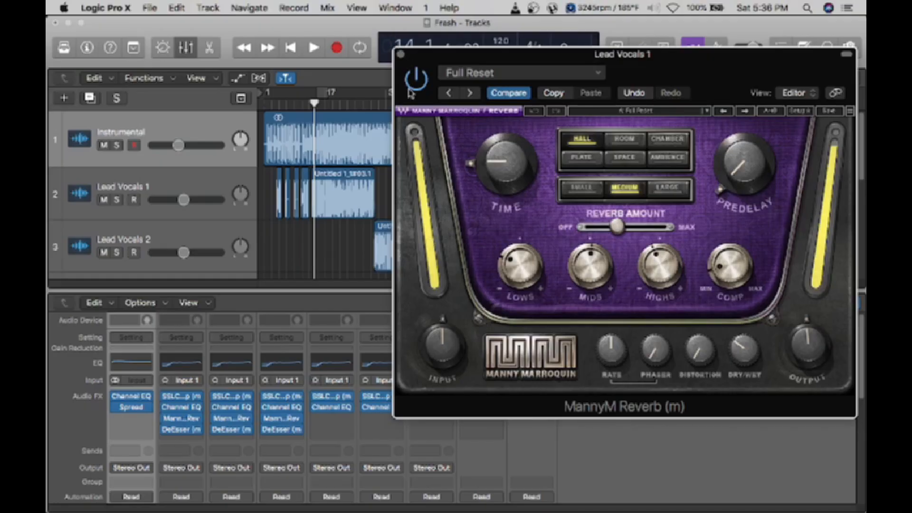
click(400, 54)
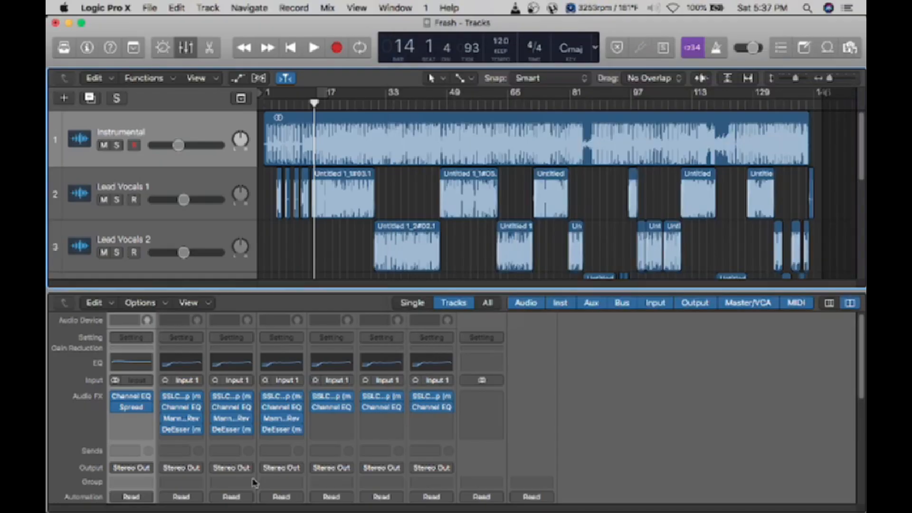
click(186, 429)
click(68, 35)
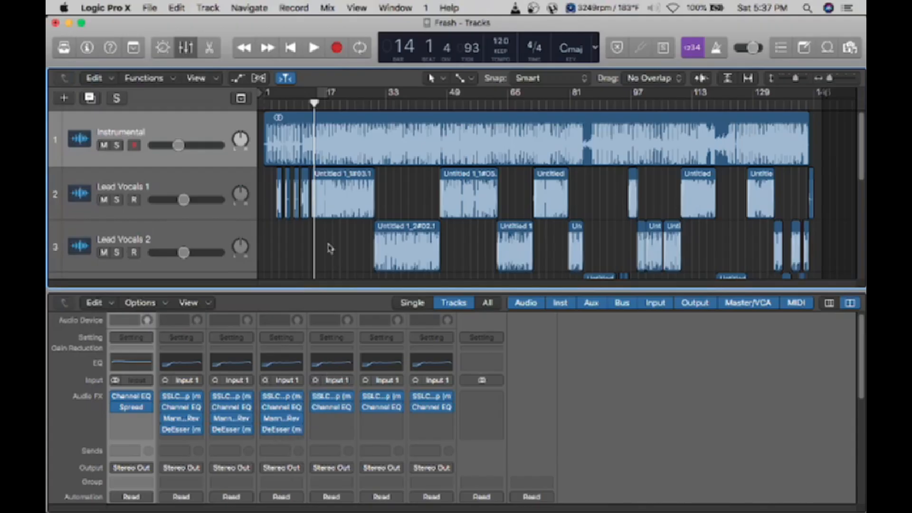
- Examine the SSLComp and Channel EQ settings on the Dubs 1 channel, closing each plug-in, and look over the Dubs tracks
click(333, 398)
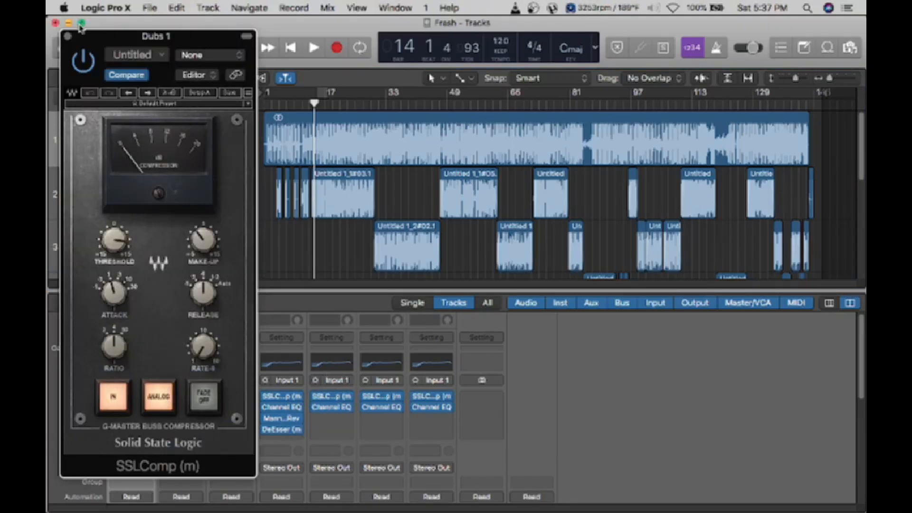
click(68, 36)
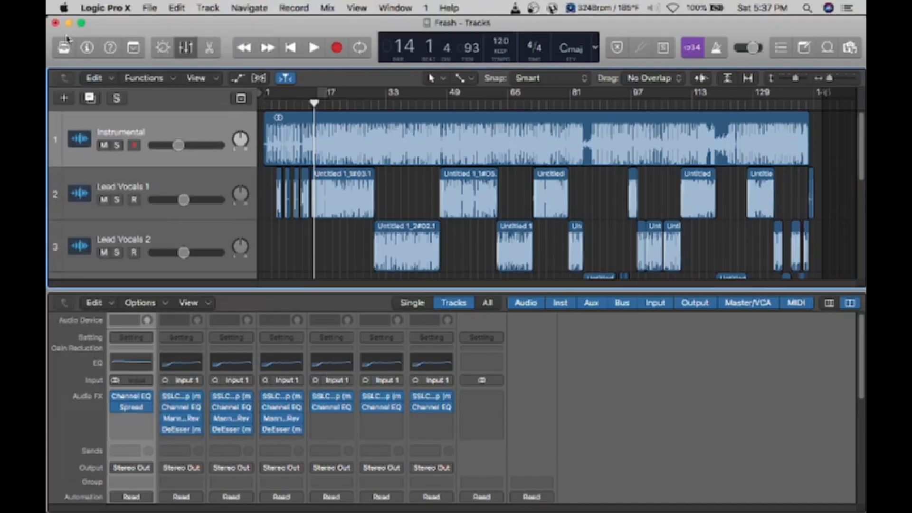
click(332, 407)
alt+click(219, 155)
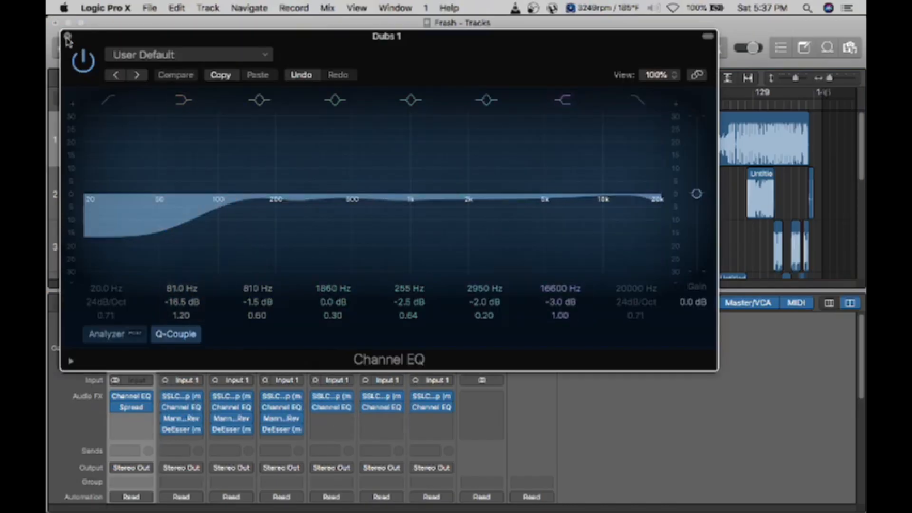
click(67, 36)
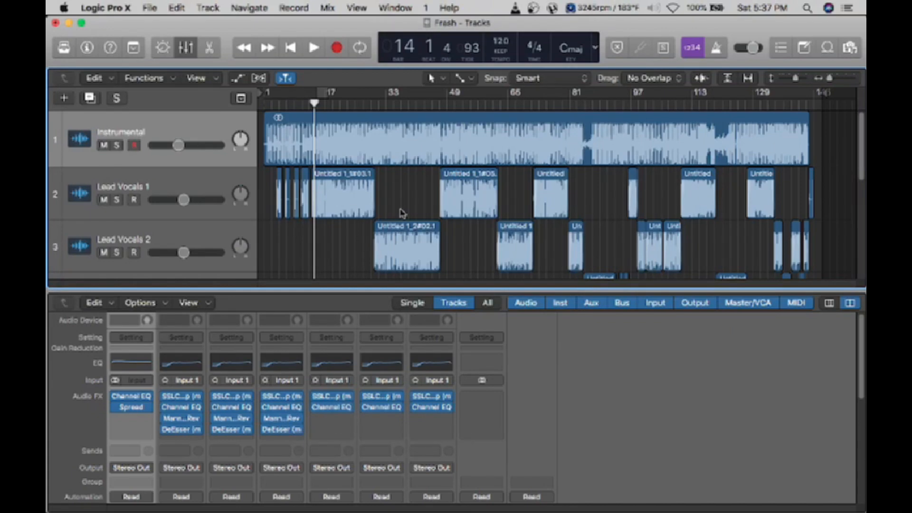
scroll(395, 228, down, 3)
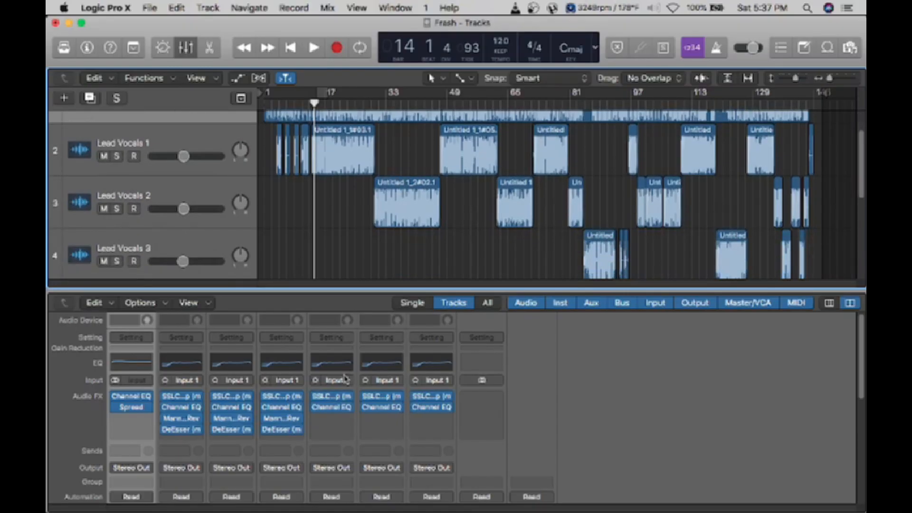
mouse_move(352, 399)
scroll(352, 223, down, 5)
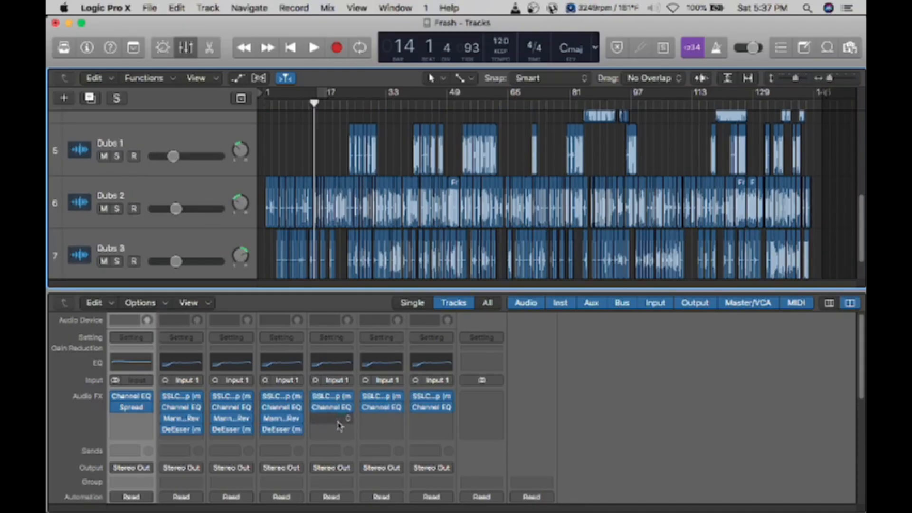
scroll(375, 186, down, 2)
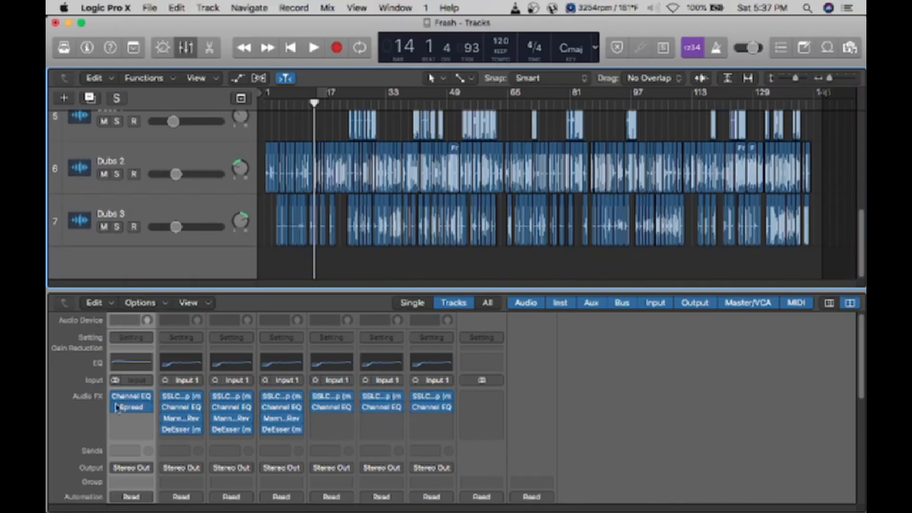
- Examine the Channel EQ on the Instrumental channel, close it, and return to the project start with the mixer hidden
scroll(132, 404, up, 3)
scroll(233, 204, up, 5)
scroll(232, 204, up, 5)
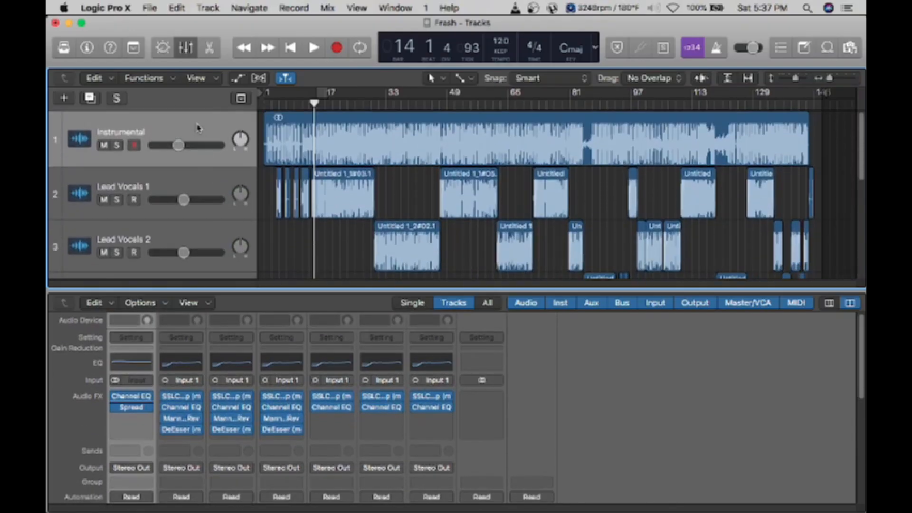
click(132, 397)
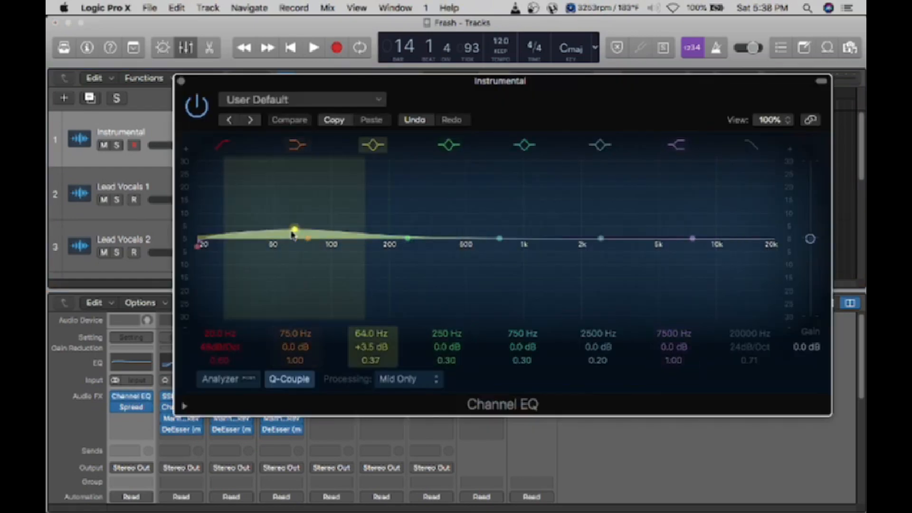
click(183, 84)
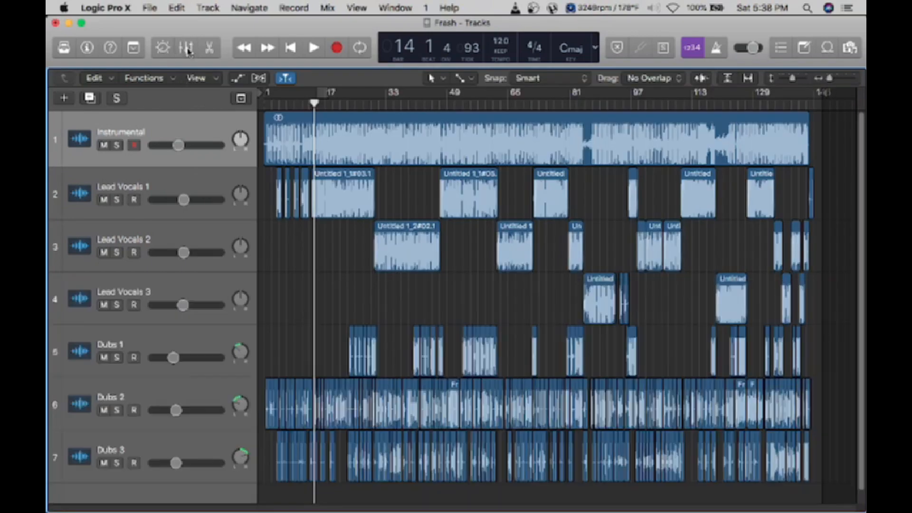
key(Return)
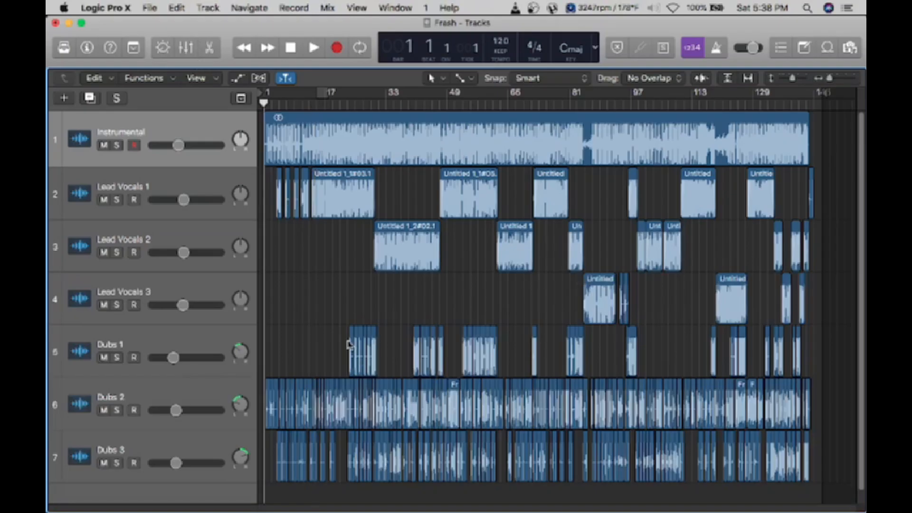